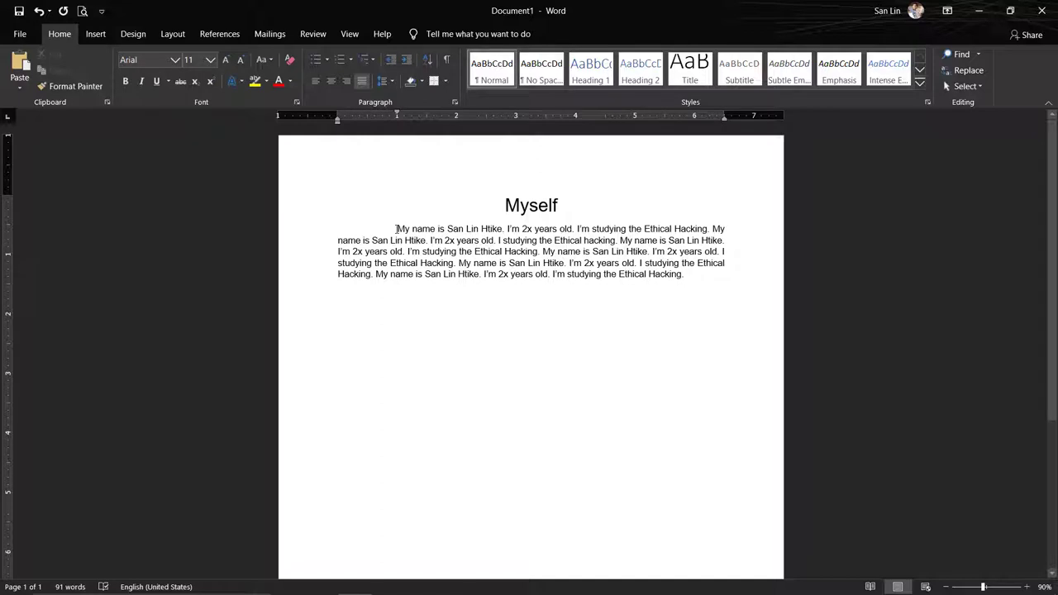
- Copy the whole body paragraph to the clipboard
left_click_drag(397, 228, 709, 282)
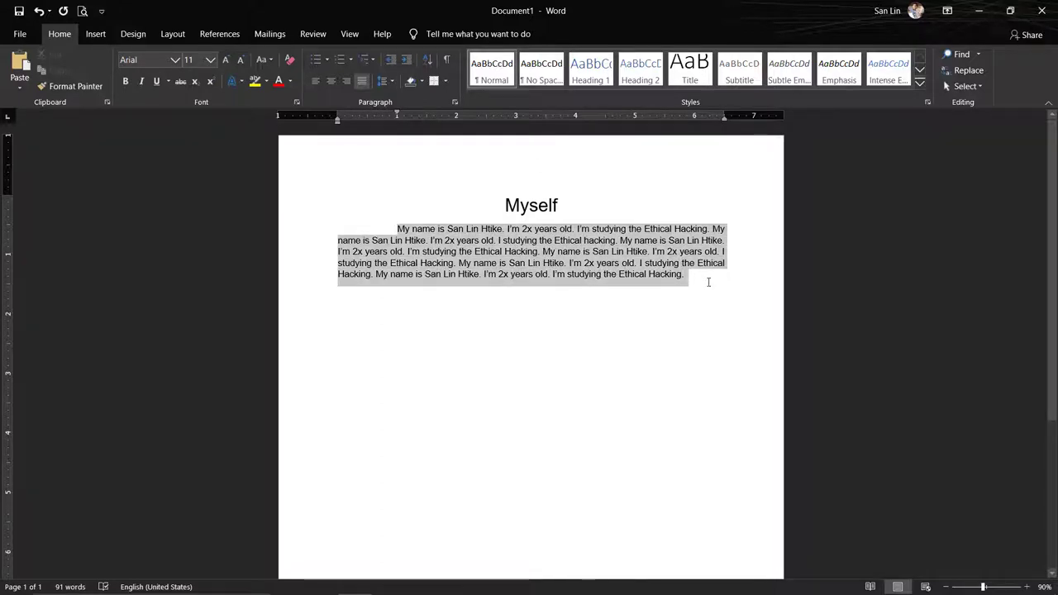
right_click(468, 231)
left_click(507, 258)
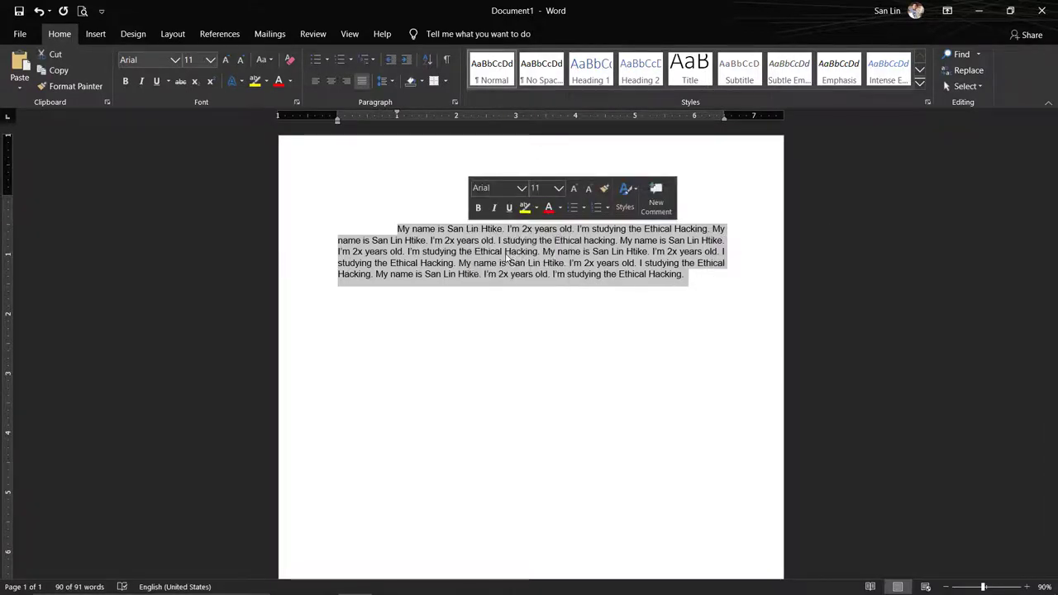
left_click(59, 75)
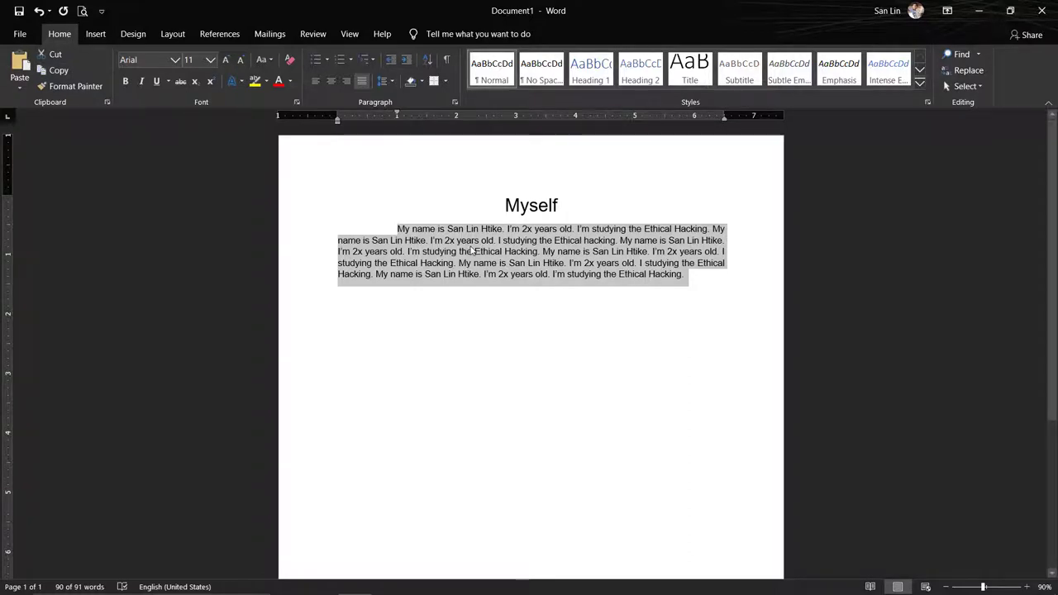
left_click(700, 292)
- Add a 'Ctrl + C = copy' note below the paragraph, then delete it again
key("Return")
key("Return")
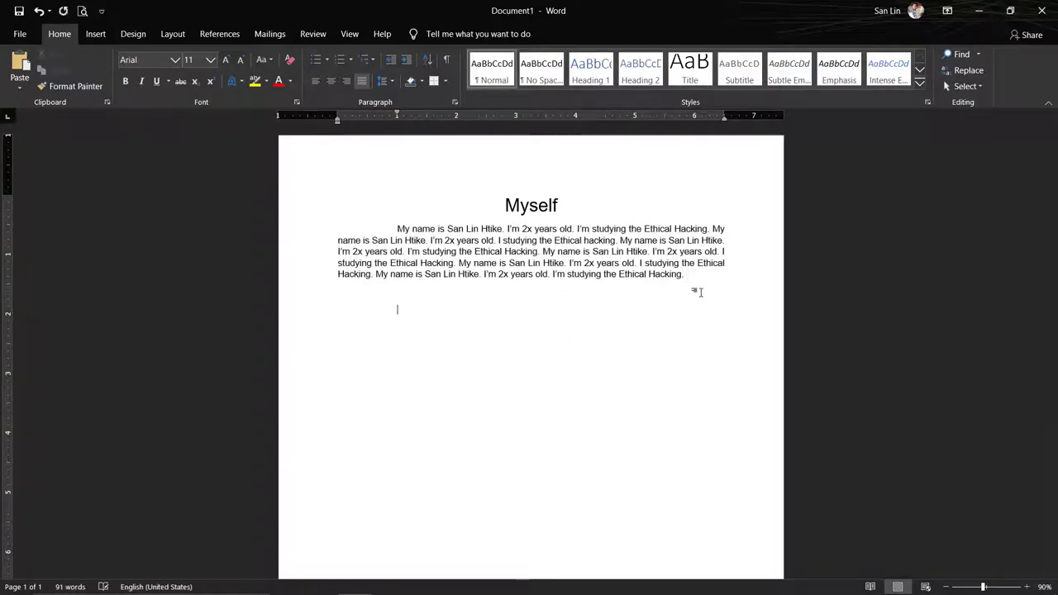
type("Ct")
type("rl")
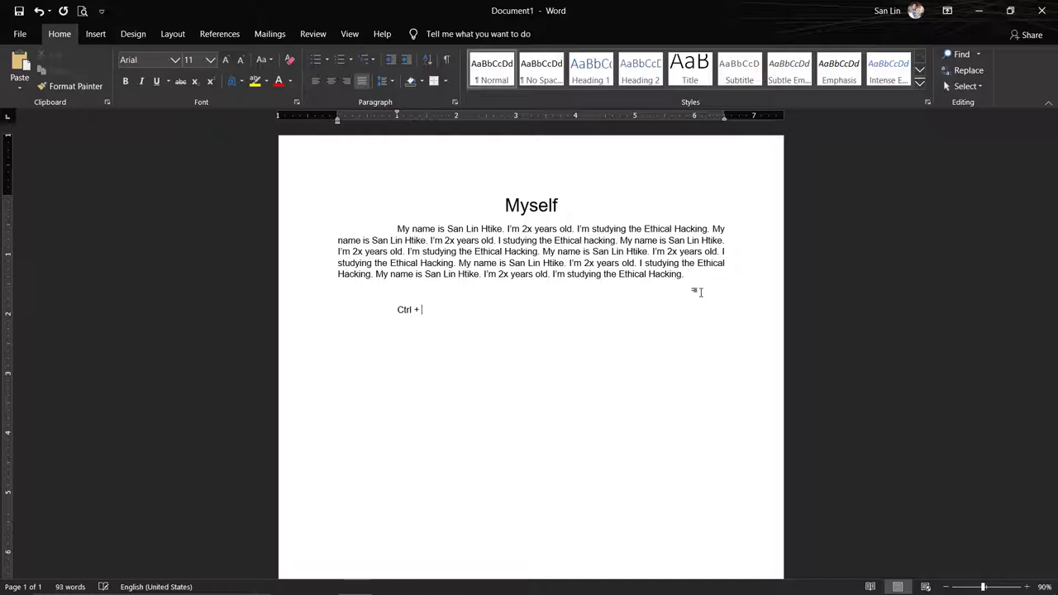
type(" + C")
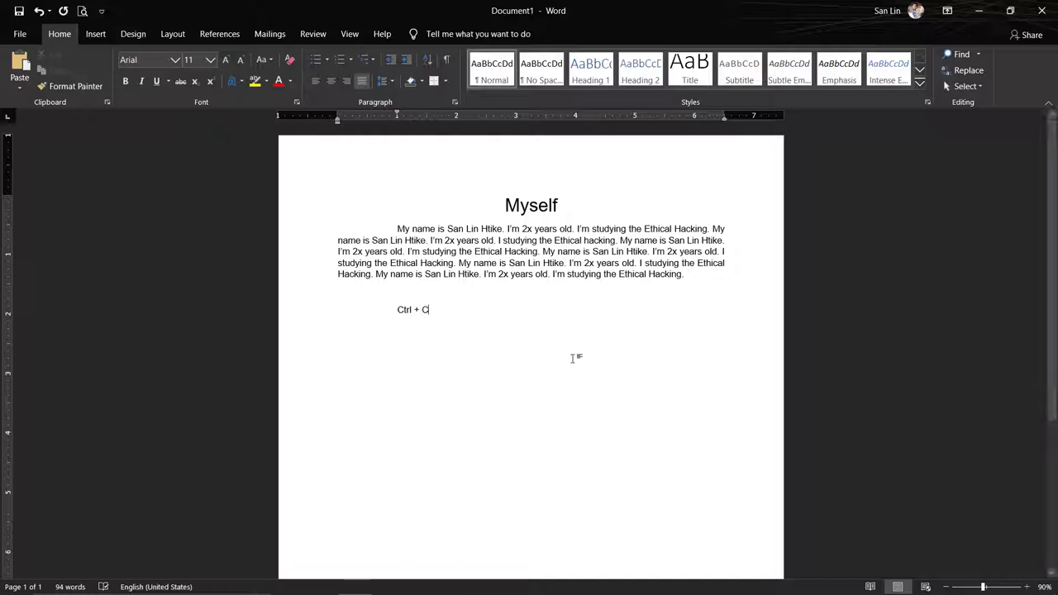
type("opy")
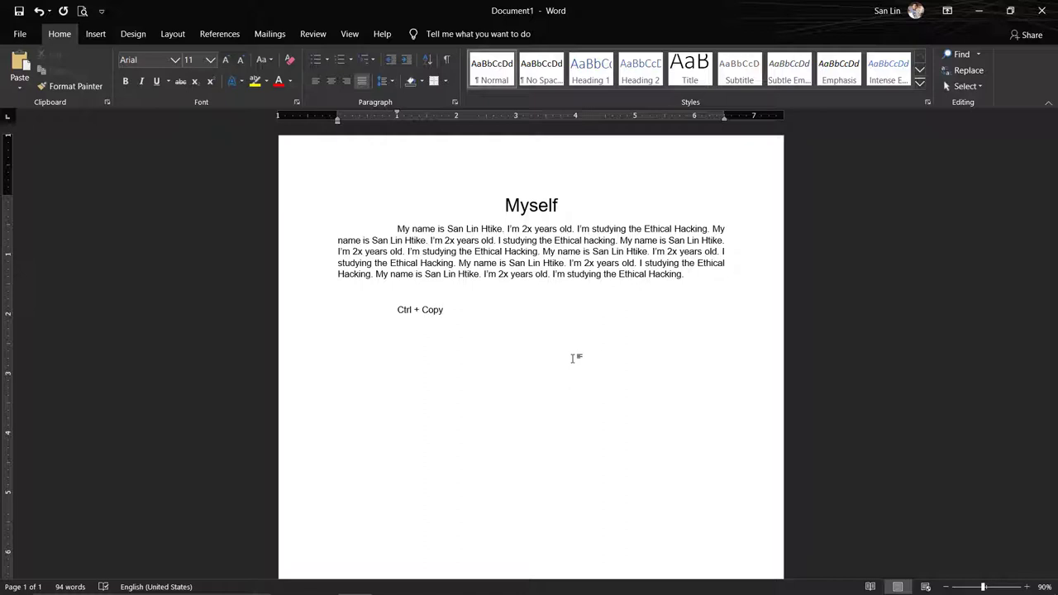
key("BackSpace")
key("BackSpace")
key("BackSpace")
key("BackSpace")
type("C")
type(" =")
type(" copy")
left_click_drag(463, 310, 394, 310)
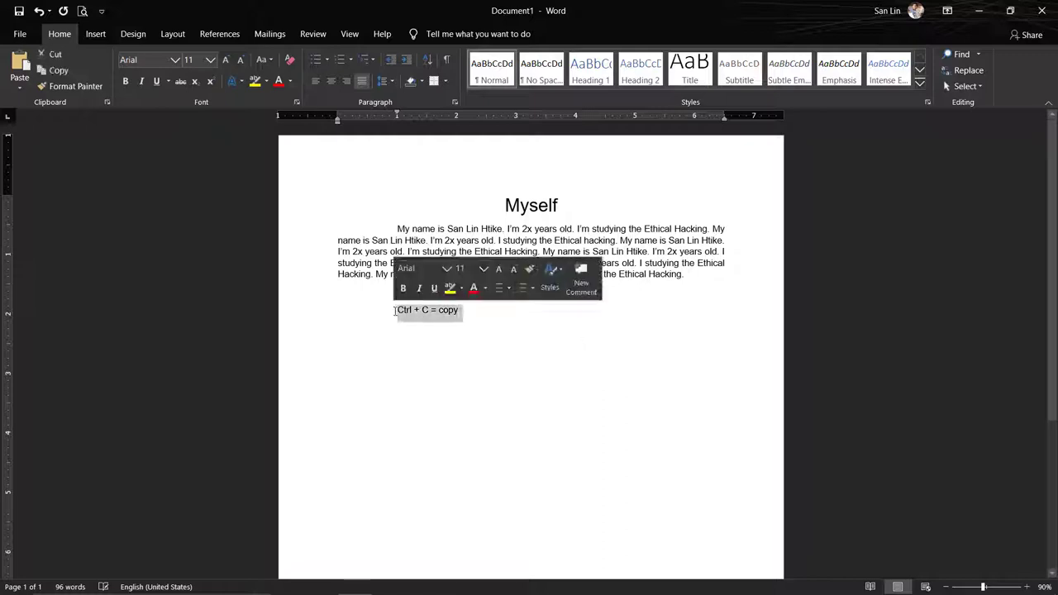
key("BackSpace")
key("BackSpace")
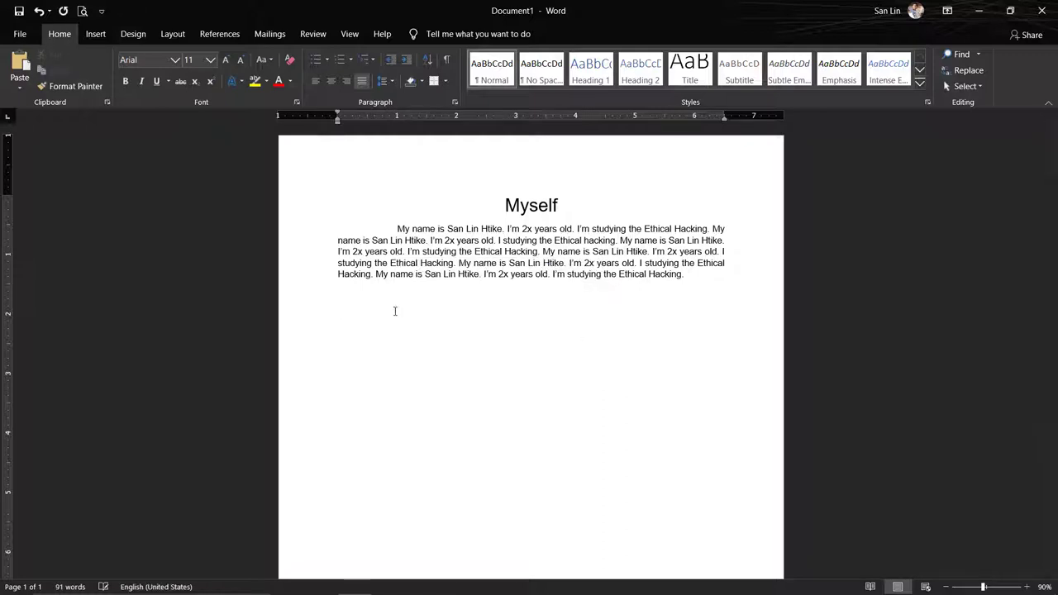
key("BackSpace")
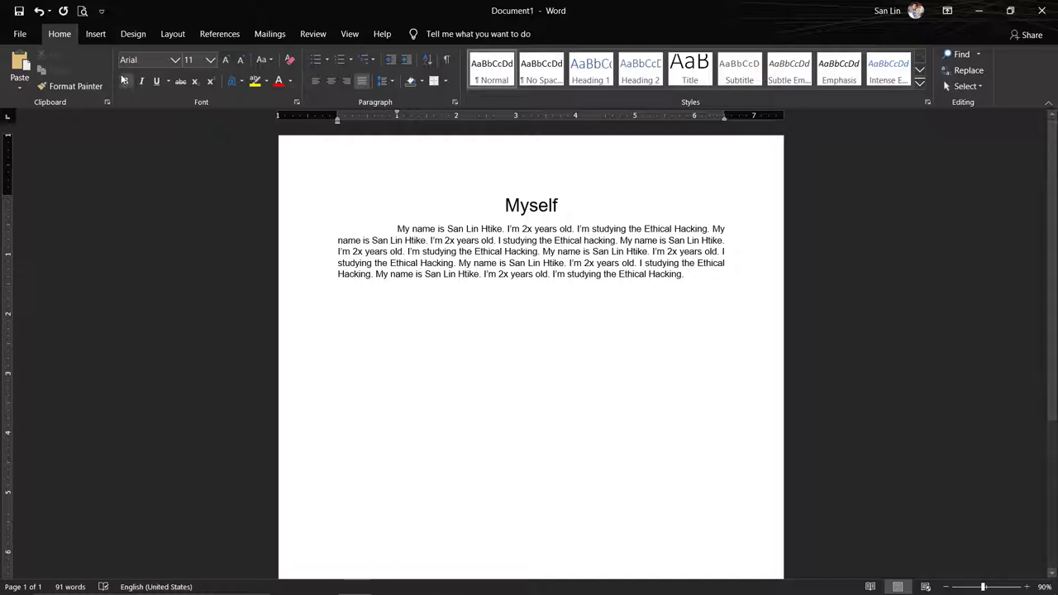
- Browse the font list for the paragraph, leaving the font size at 11
key("ctrl+Up")
left_click(161, 63)
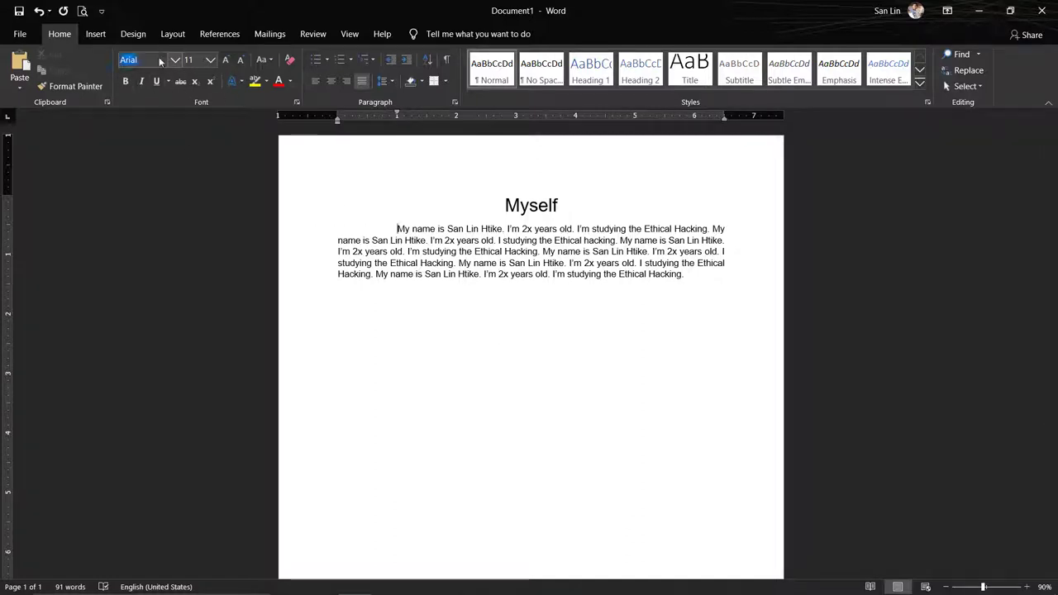
left_click(175, 60)
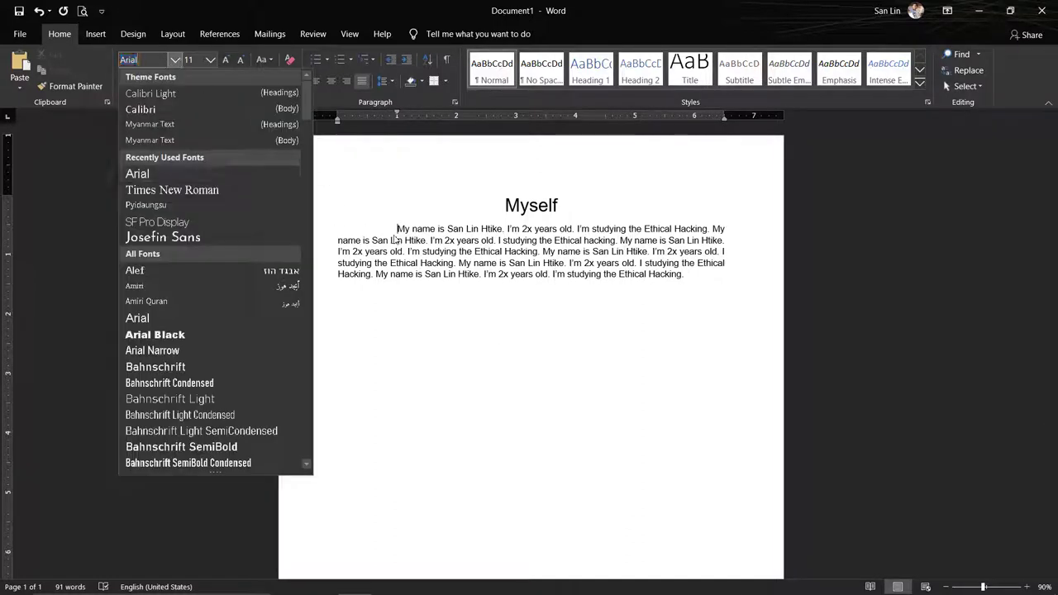
key("Tab")
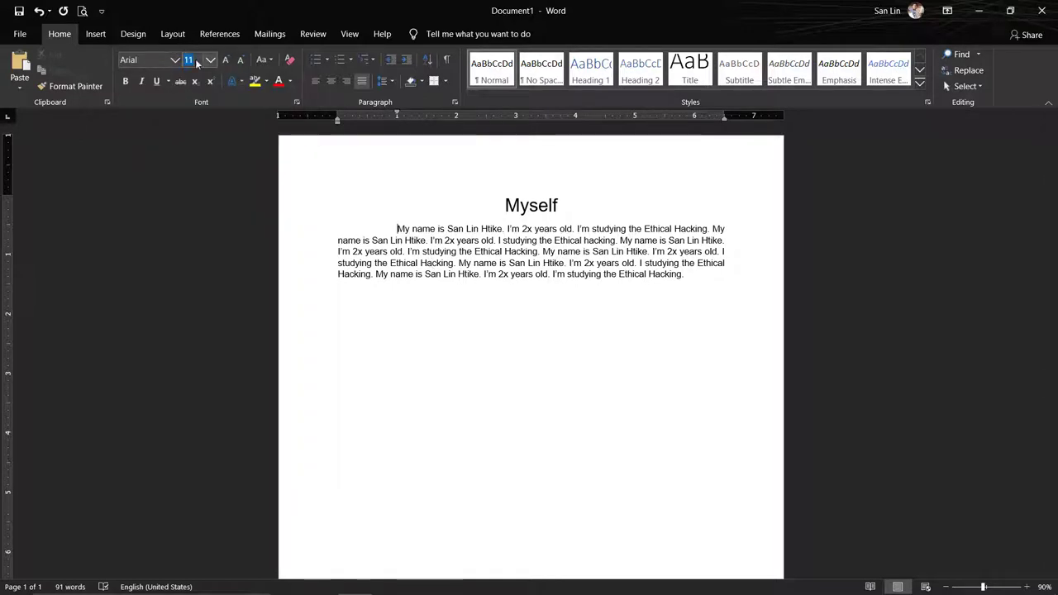
left_click(307, 184)
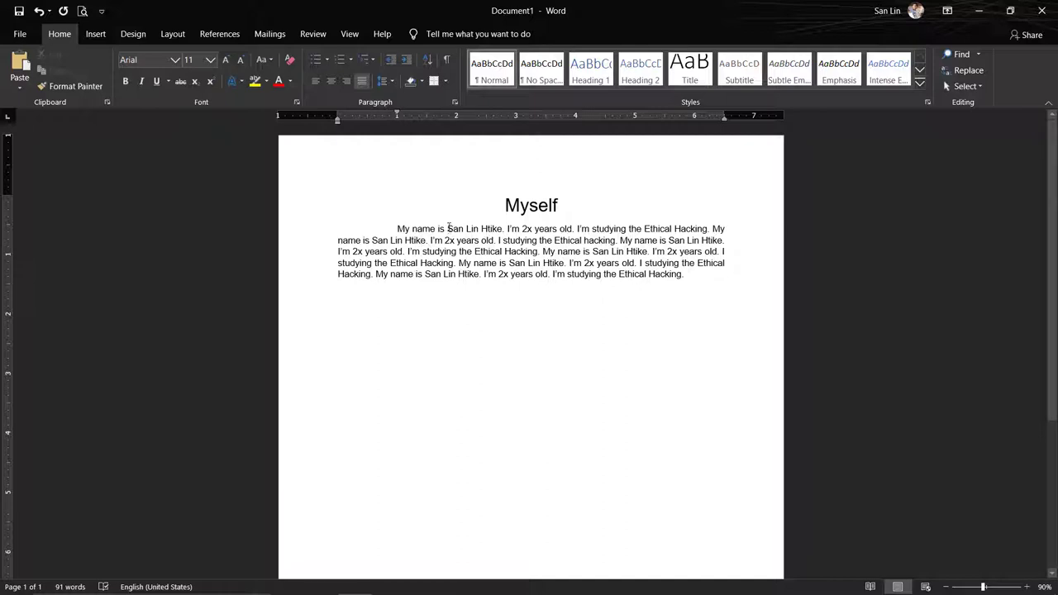
- Bold the name in the first sentence, then bold the title 'Myself' with Ctrl+B
mouse_move(448, 229)
left_mouse_down()
mouse_move(506, 230)
mouse_move(498, 239)
left_mouse_up()
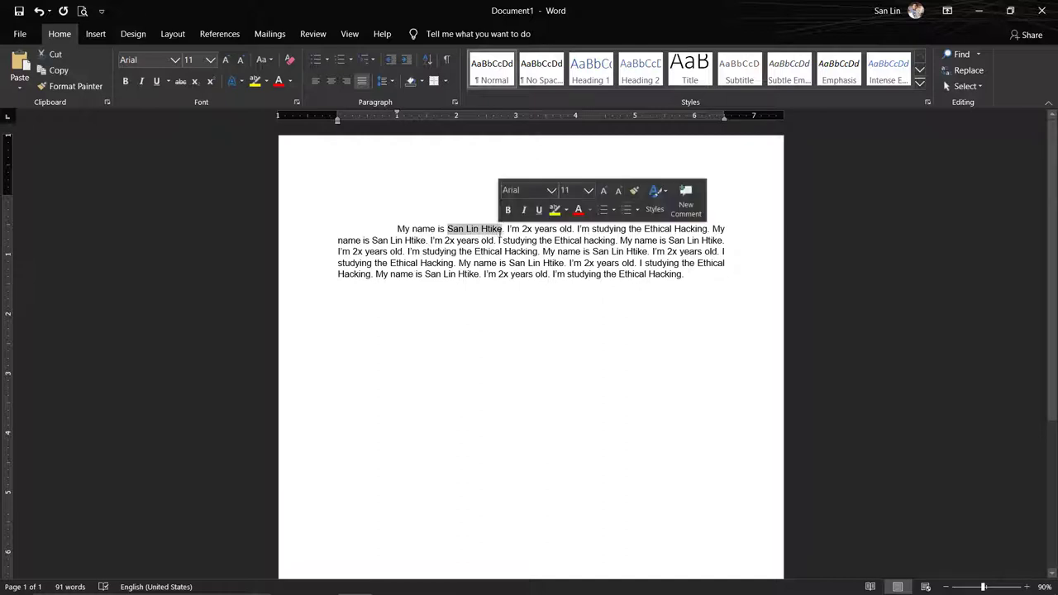
left_click(129, 79)
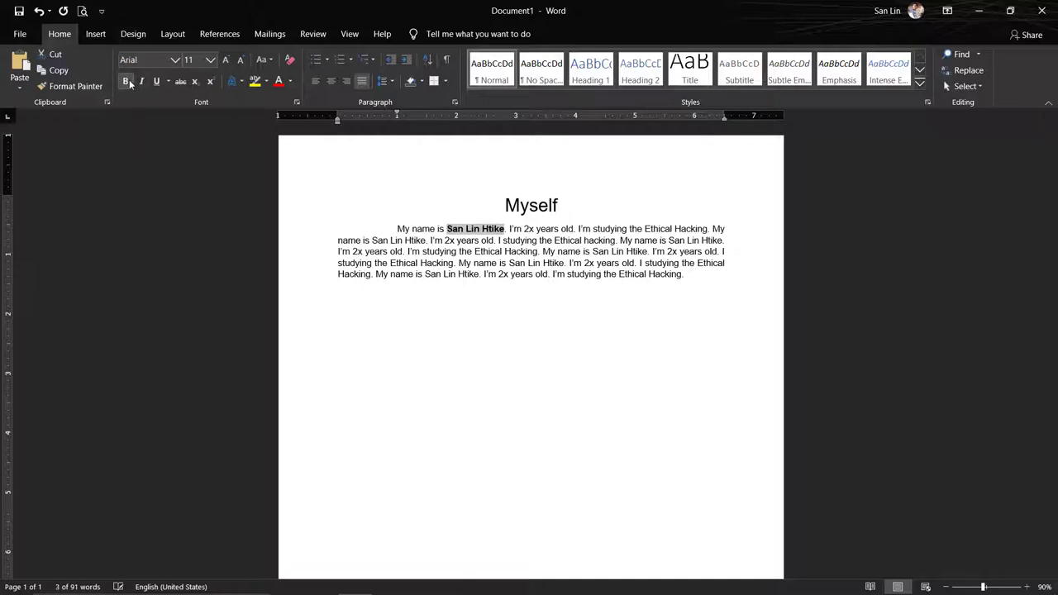
left_click(462, 250)
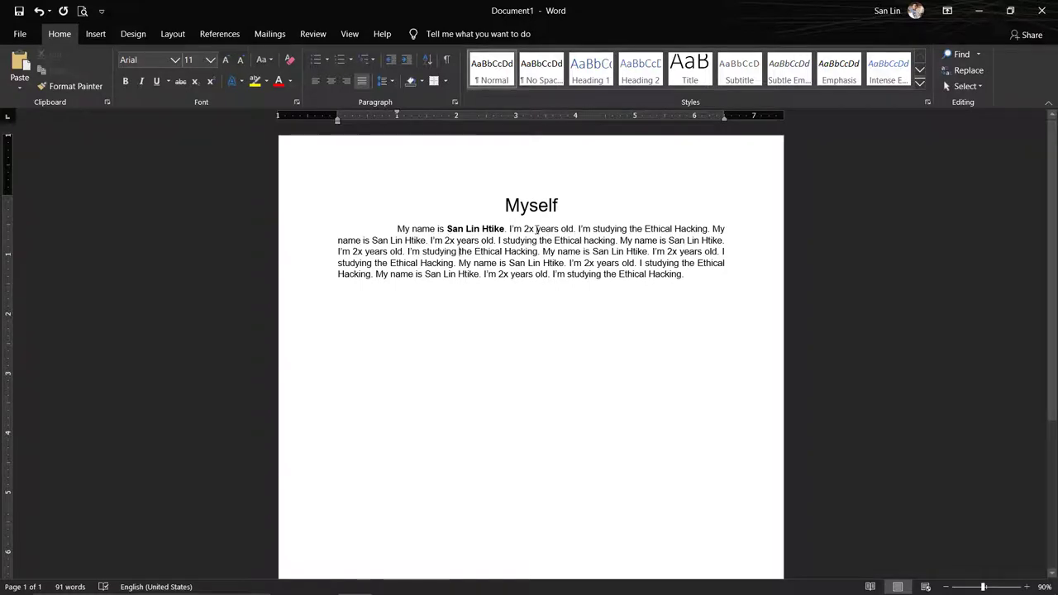
left_click_drag(503, 205, 570, 205)
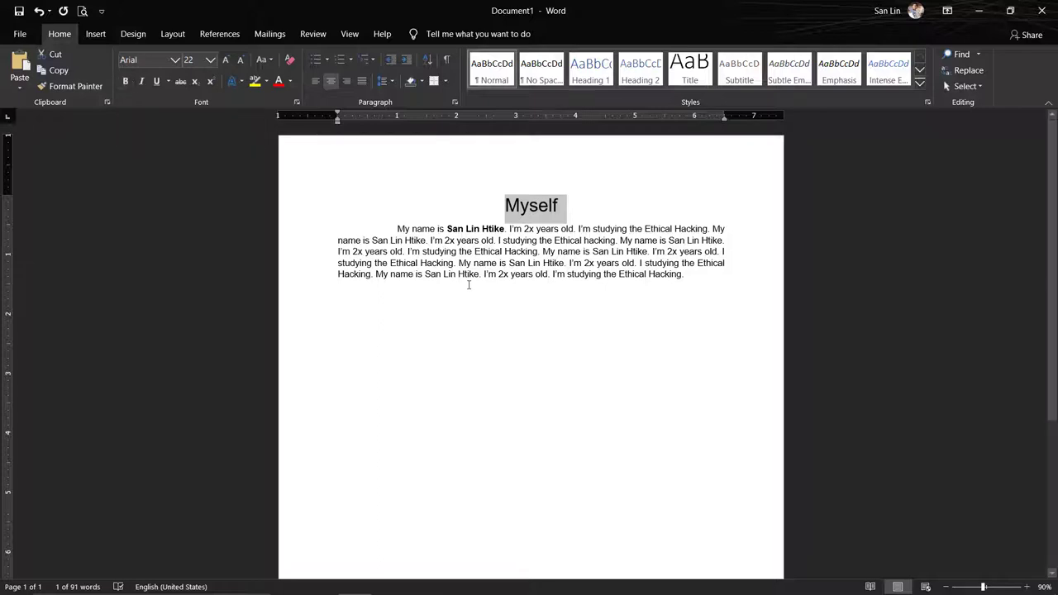
key("ctrl+b")
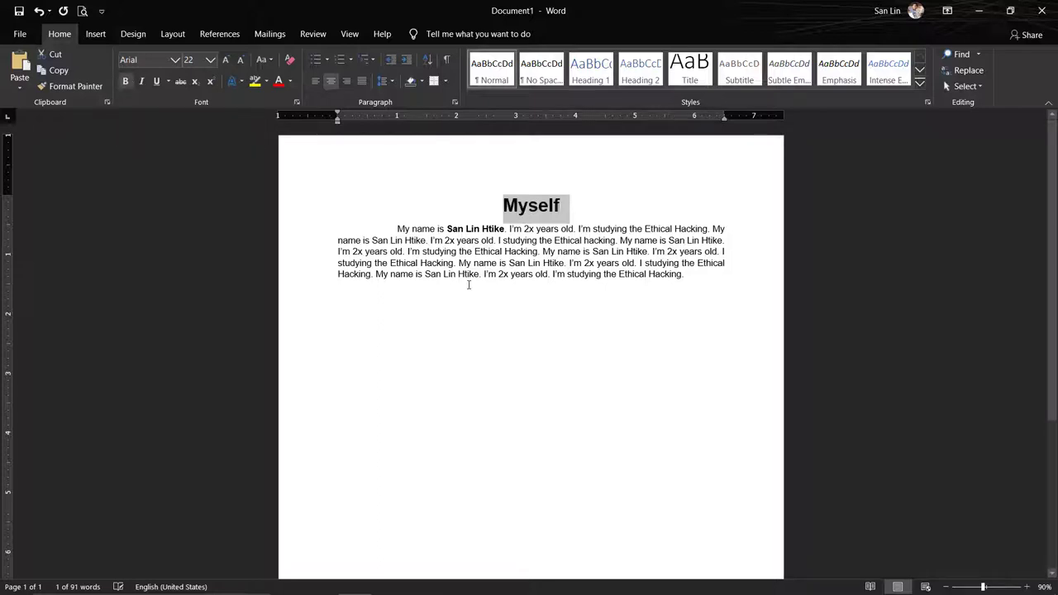
left_click(526, 225)
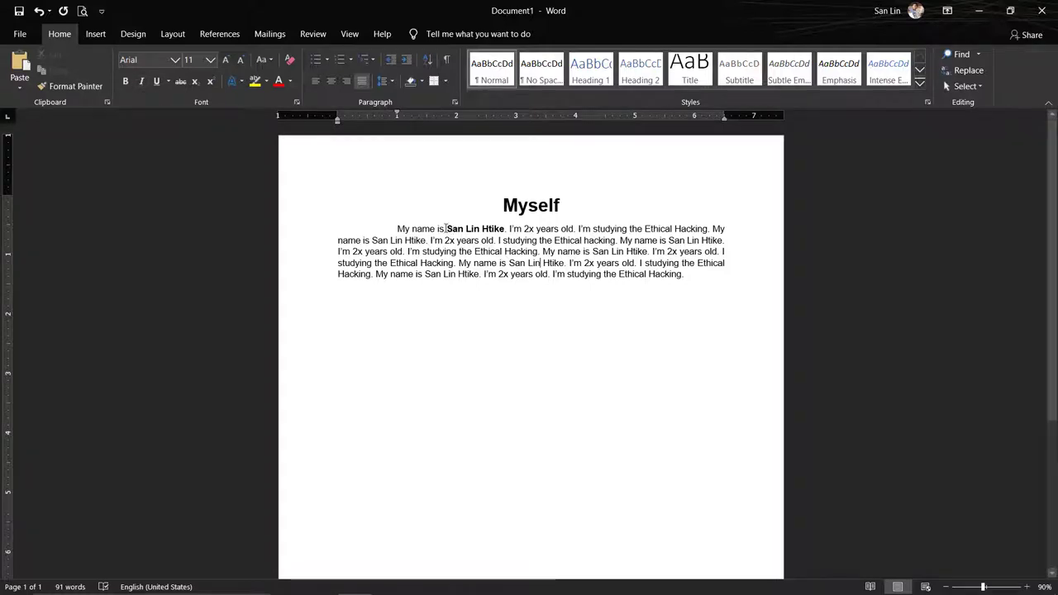
- Italicize the bold name in the first sentence, making it bold italic
left_click_drag(447, 229, 503, 229)
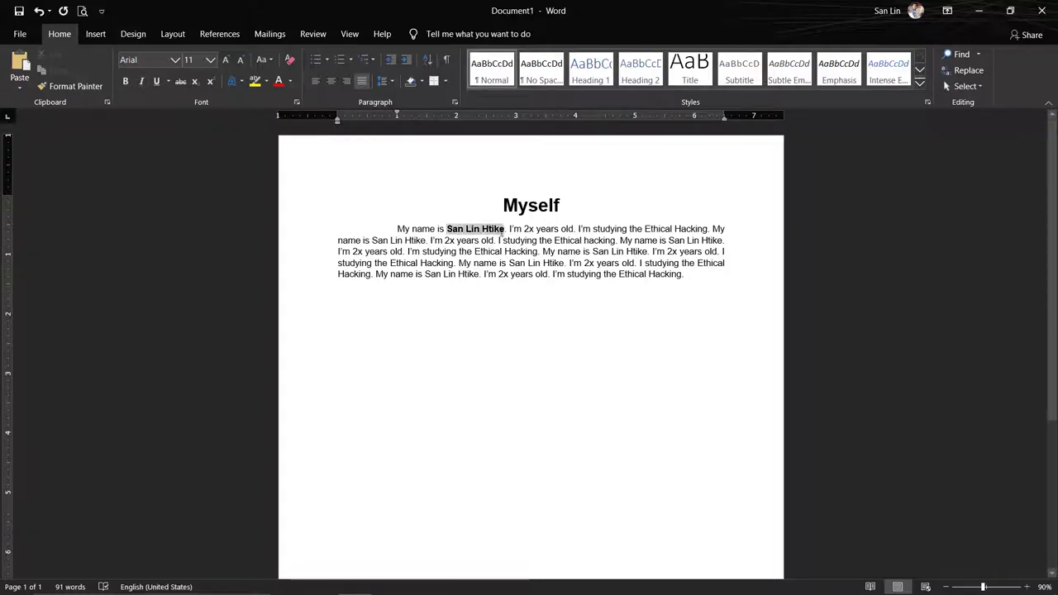
left_click(143, 82)
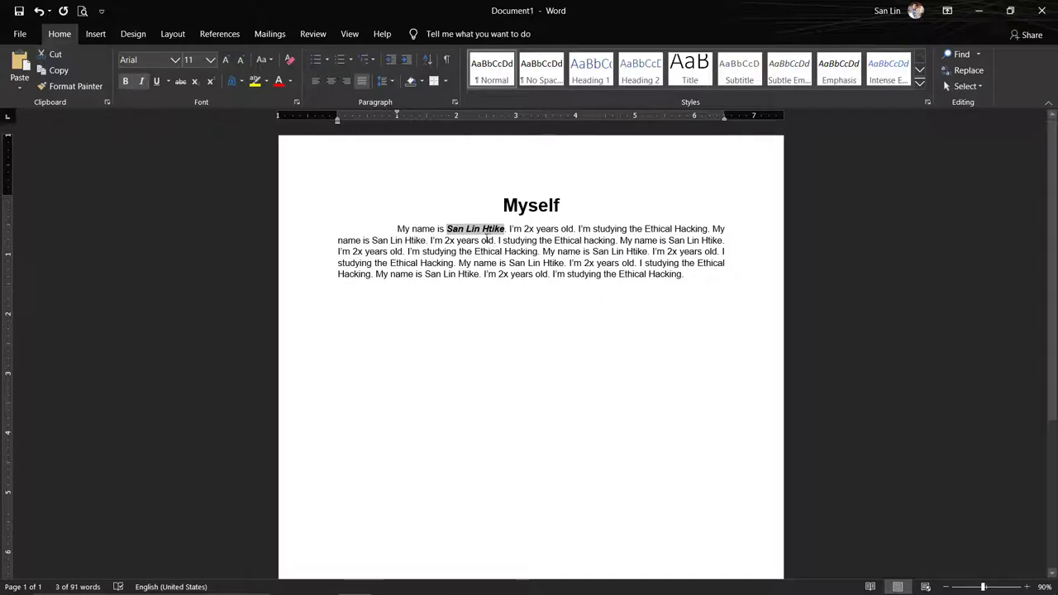
left_click(143, 82)
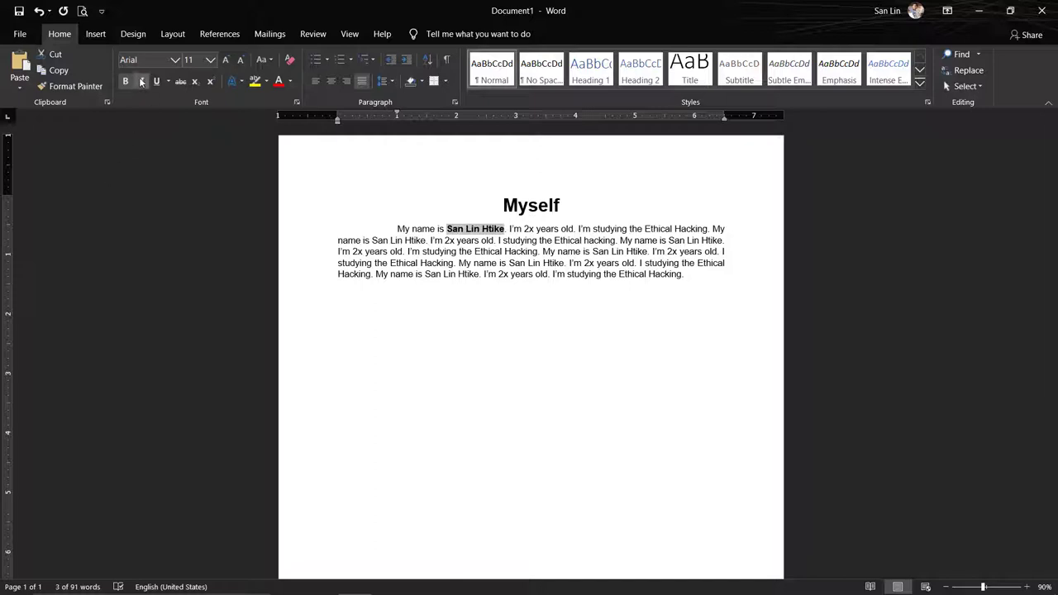
left_click(141, 81)
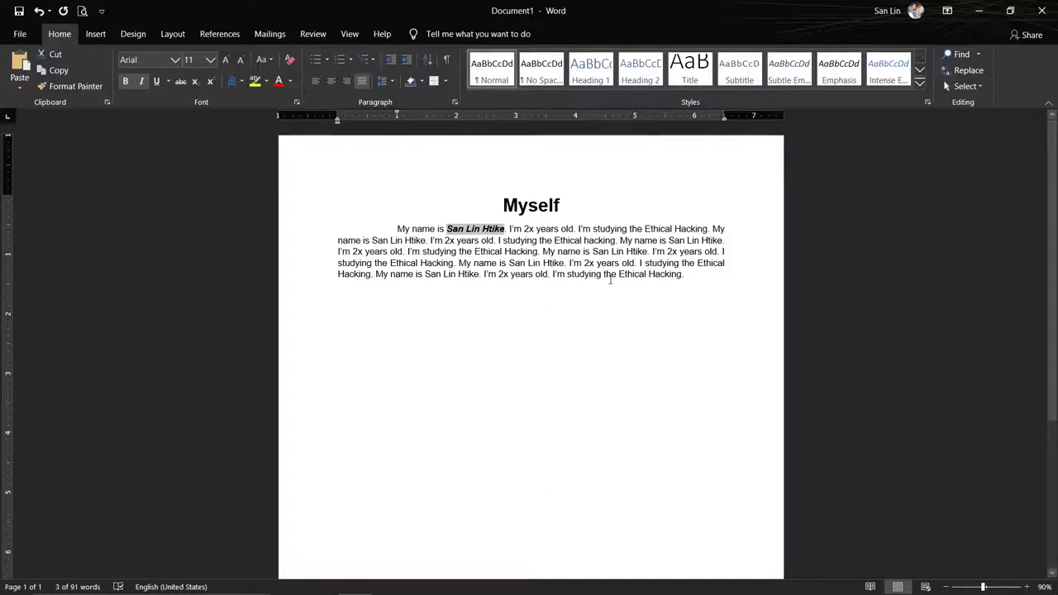
key("ctrl+i")
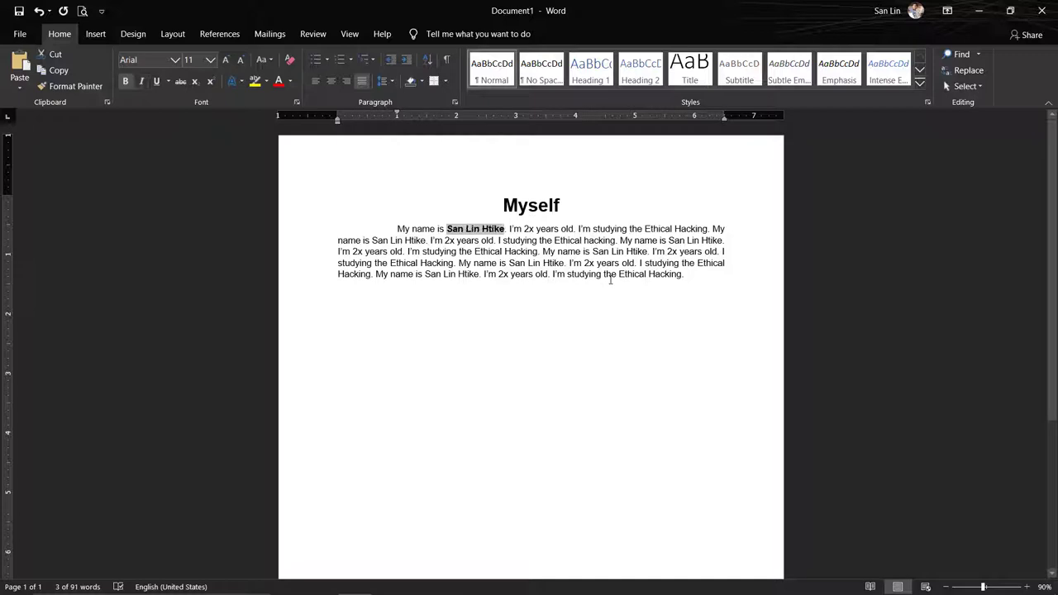
key("ctrl+i")
left_click(490, 234)
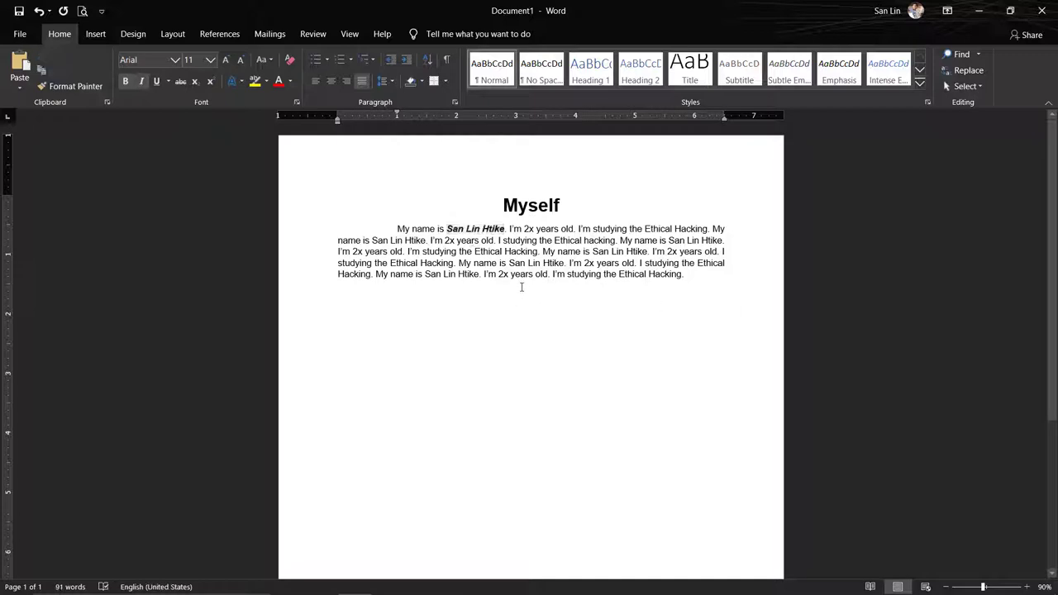
- Try italic on the opening word 'My' and revert it to plain text
left_click_drag(397, 233, 410, 232)
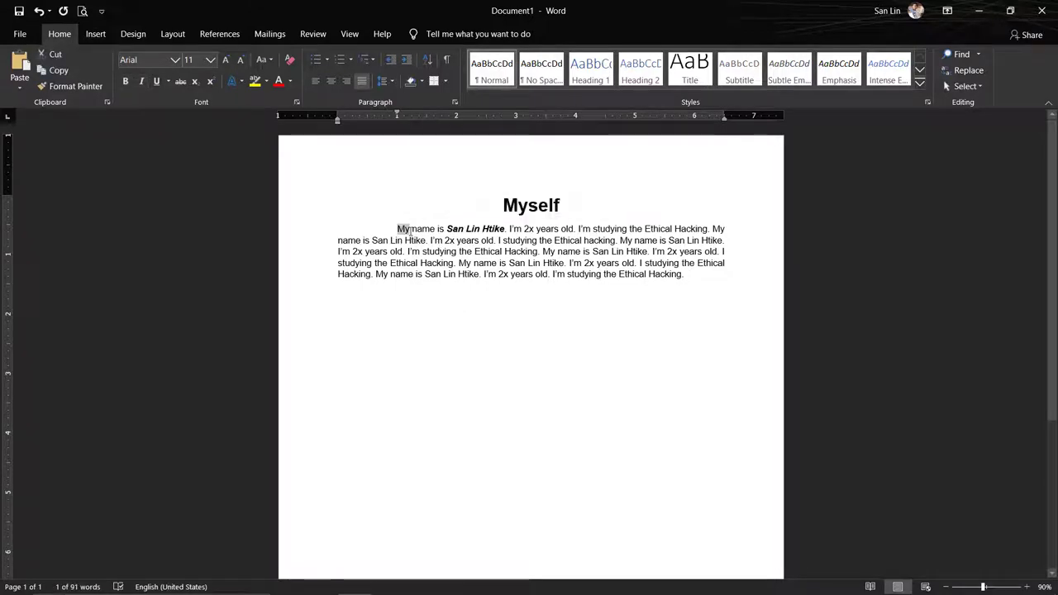
key("ctrl+i")
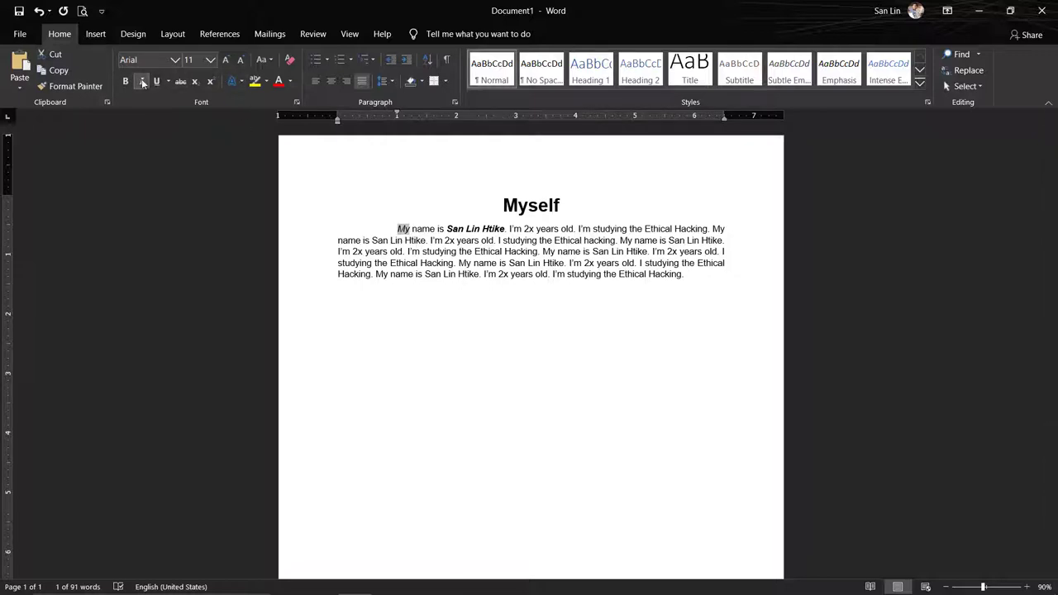
key("ctrl+i")
left_click(449, 283)
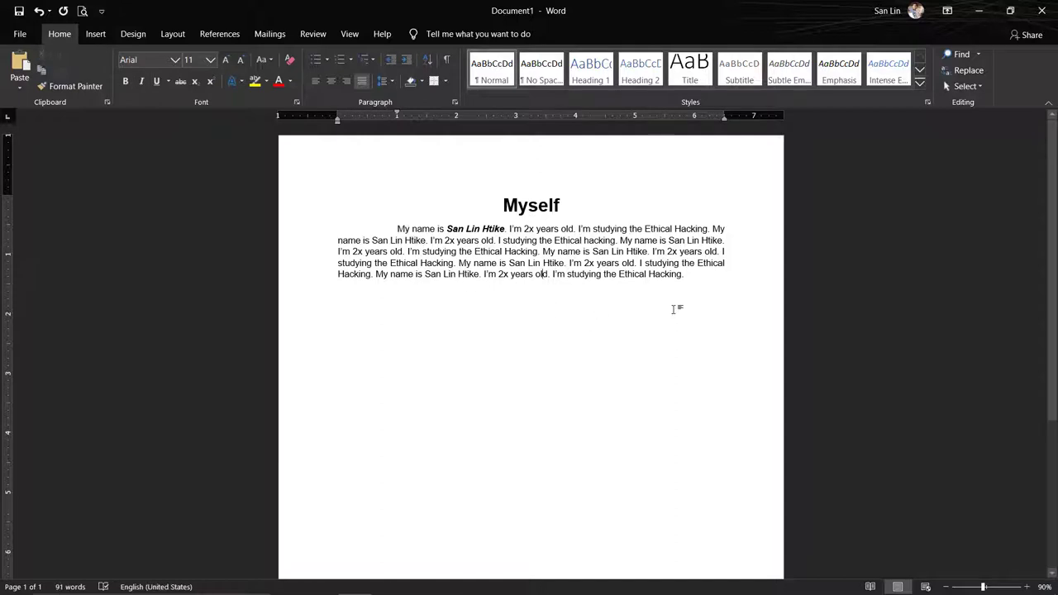
left_click(709, 287)
- Underline the title 'Myself', then try a different underline style on it
left_click_drag(502, 205, 588, 202)
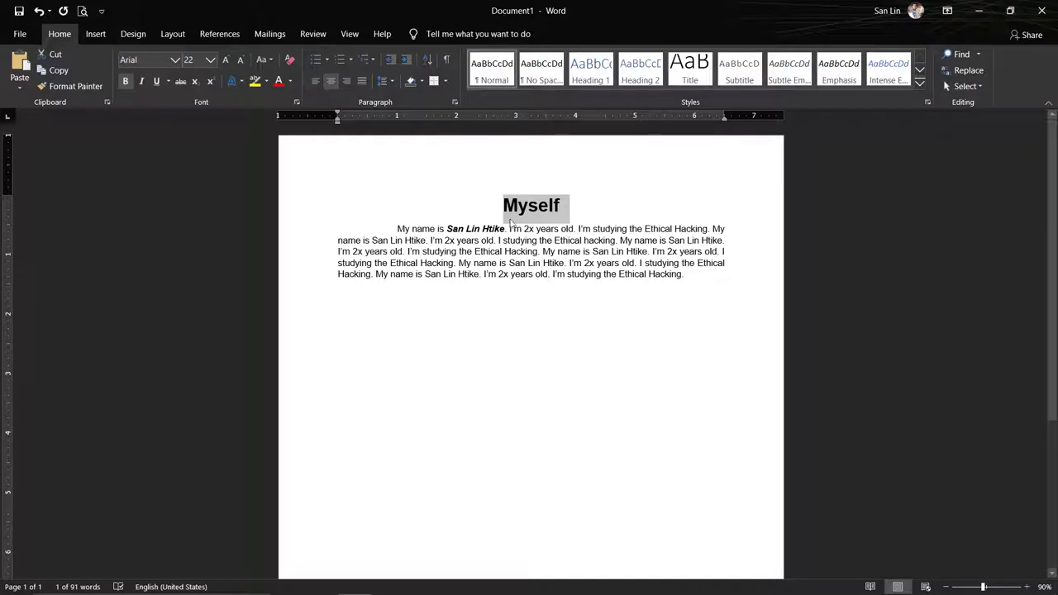
left_click(156, 83)
left_click(546, 327)
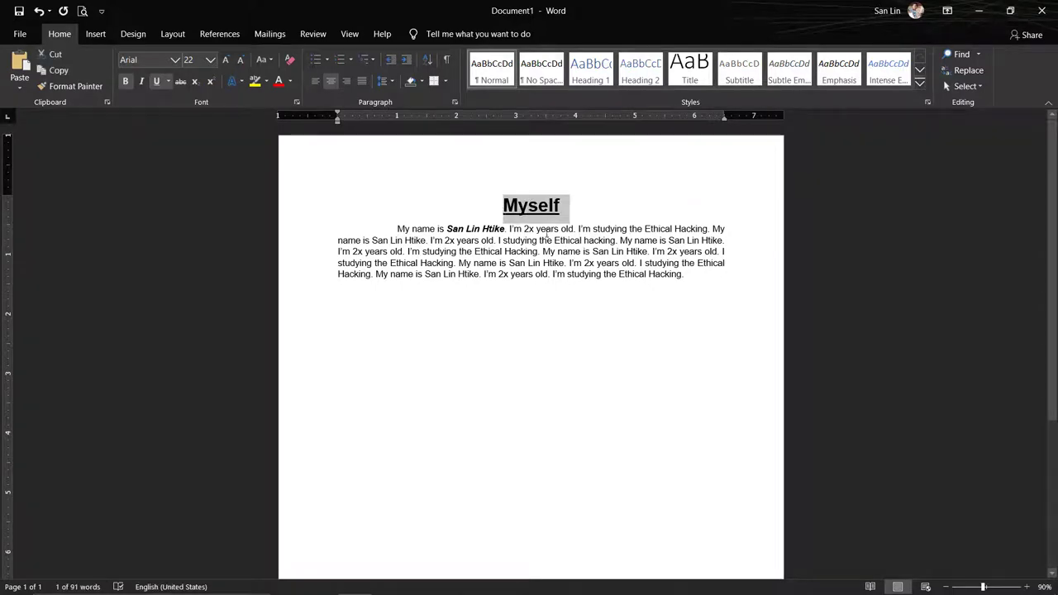
left_click(170, 80)
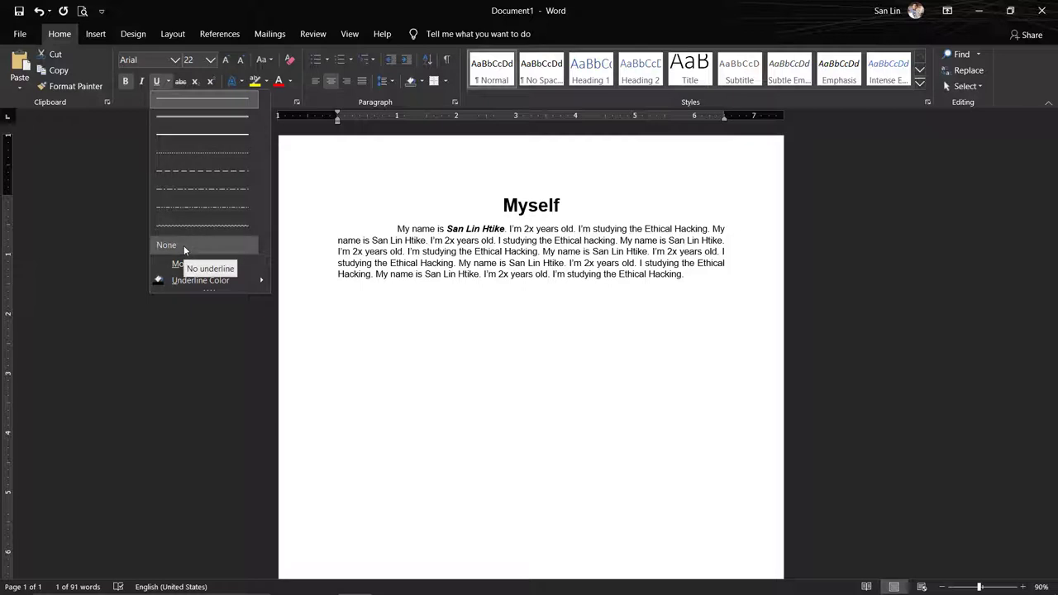
left_click(201, 120)
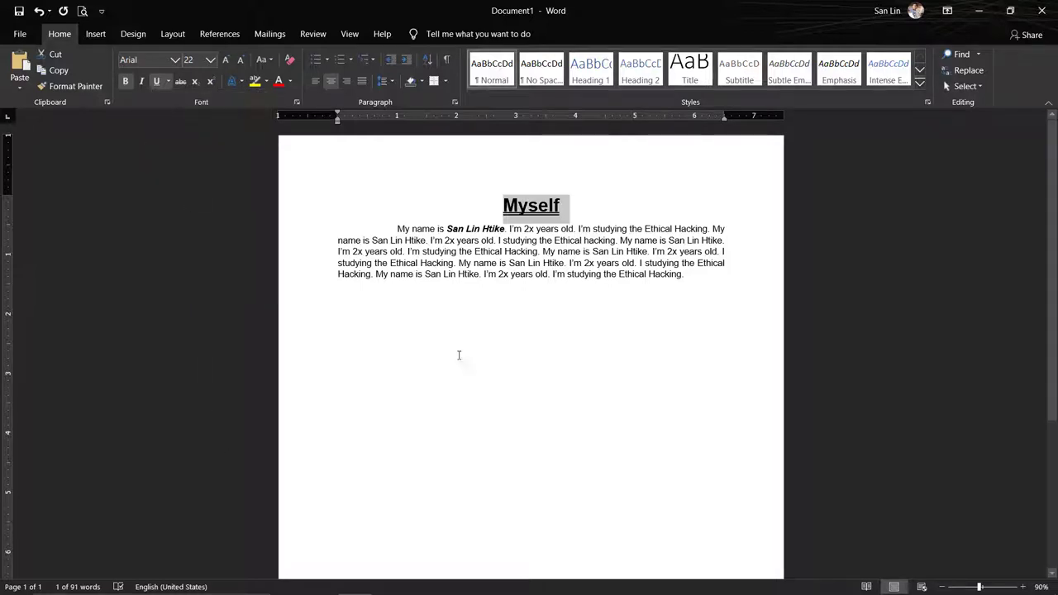
left_click(529, 206)
- Remove the title's underline by choosing None, then reselect 'Myself'
left_click_drag(497, 202, 581, 207)
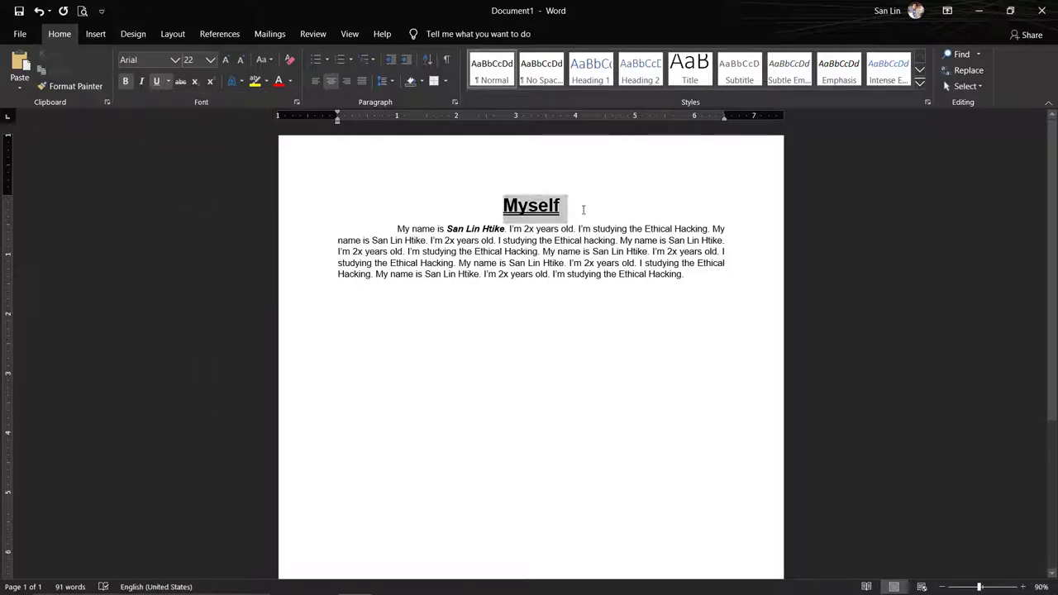
left_click(169, 81)
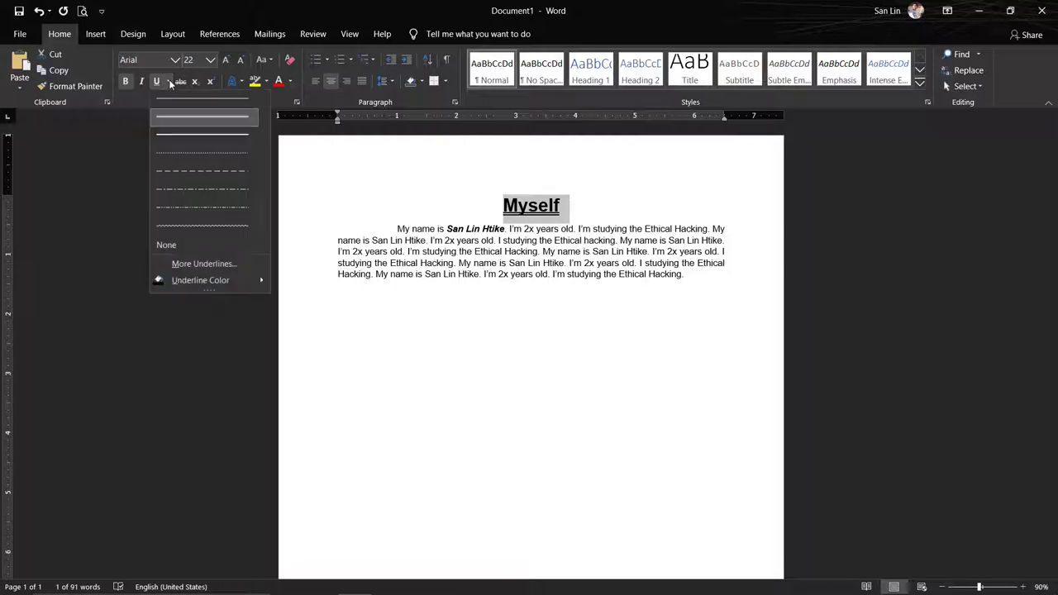
left_click(165, 246)
left_click(632, 374)
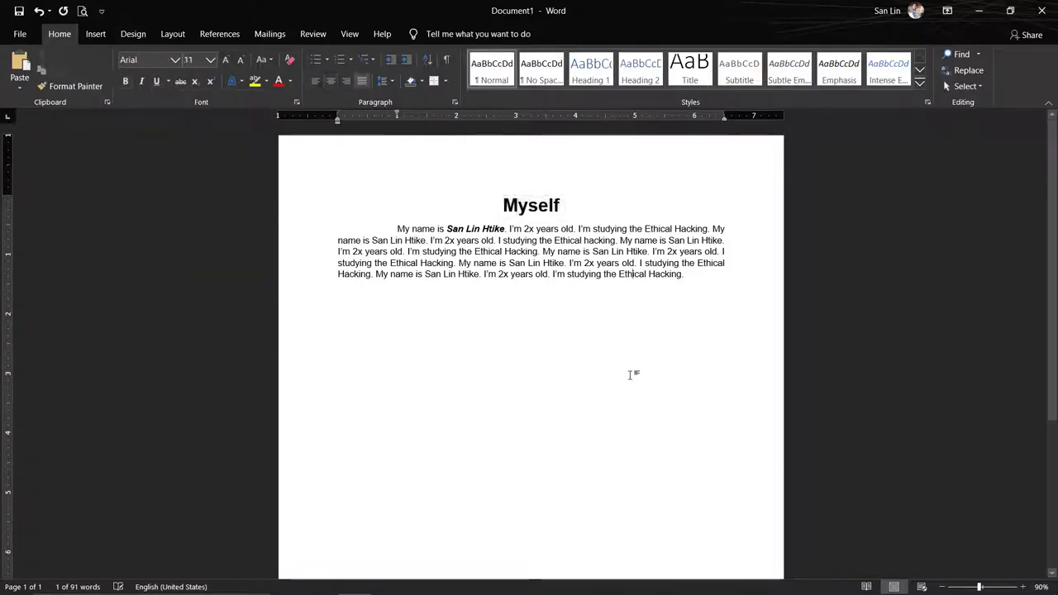
left_click(525, 211)
double_click(528, 205)
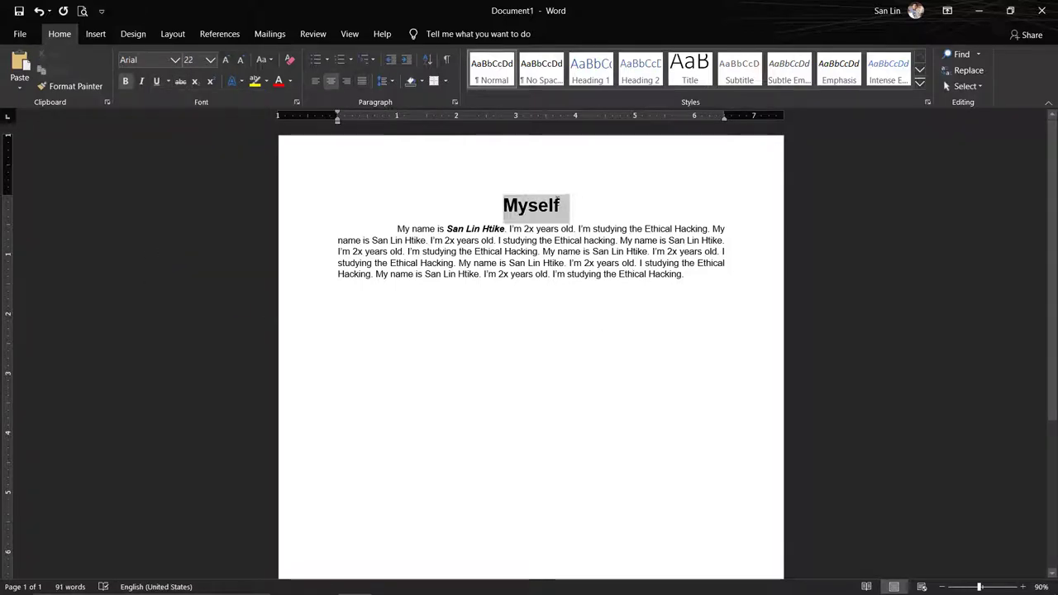
left_click(169, 81)
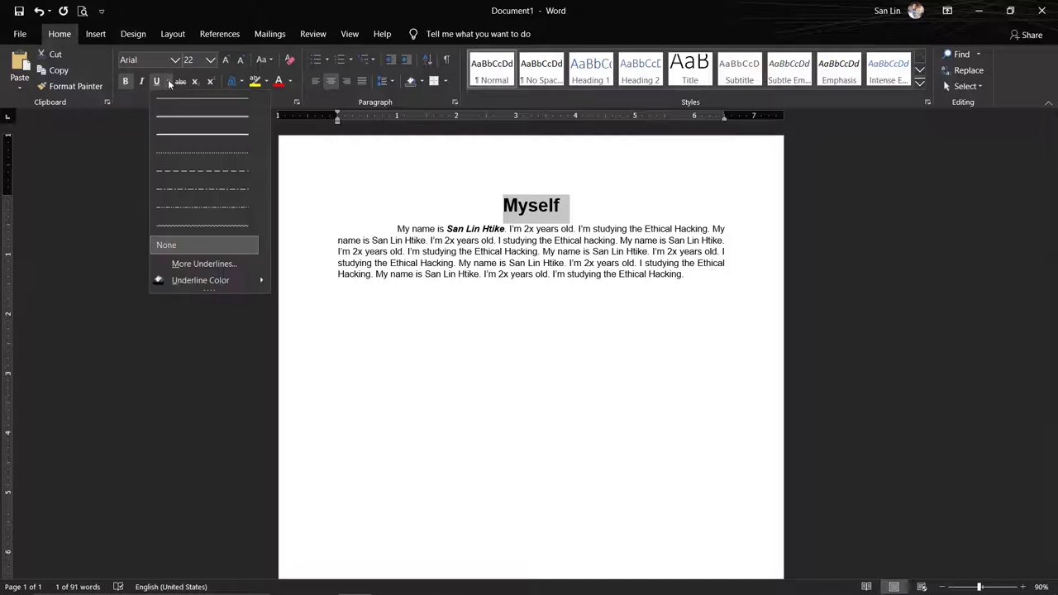
left_click(189, 265)
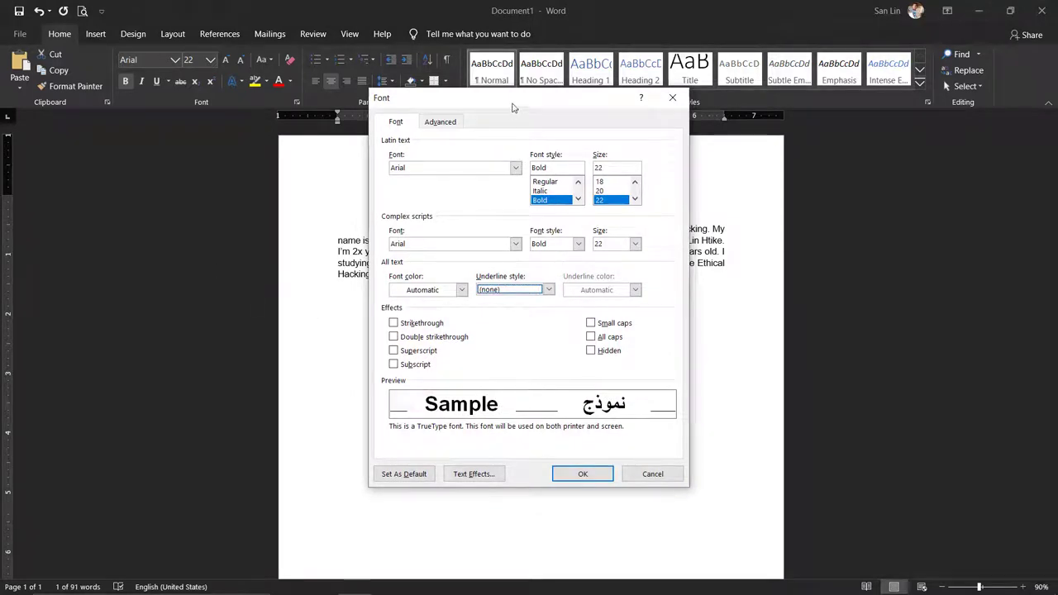
left_click_drag(513, 107, 370, 109)
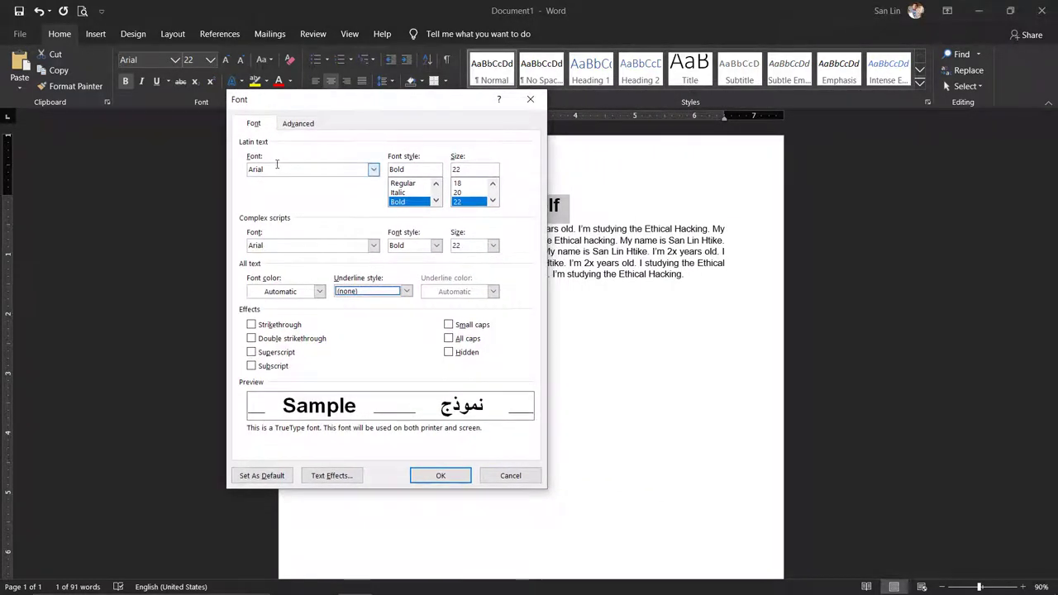
left_click(299, 125)
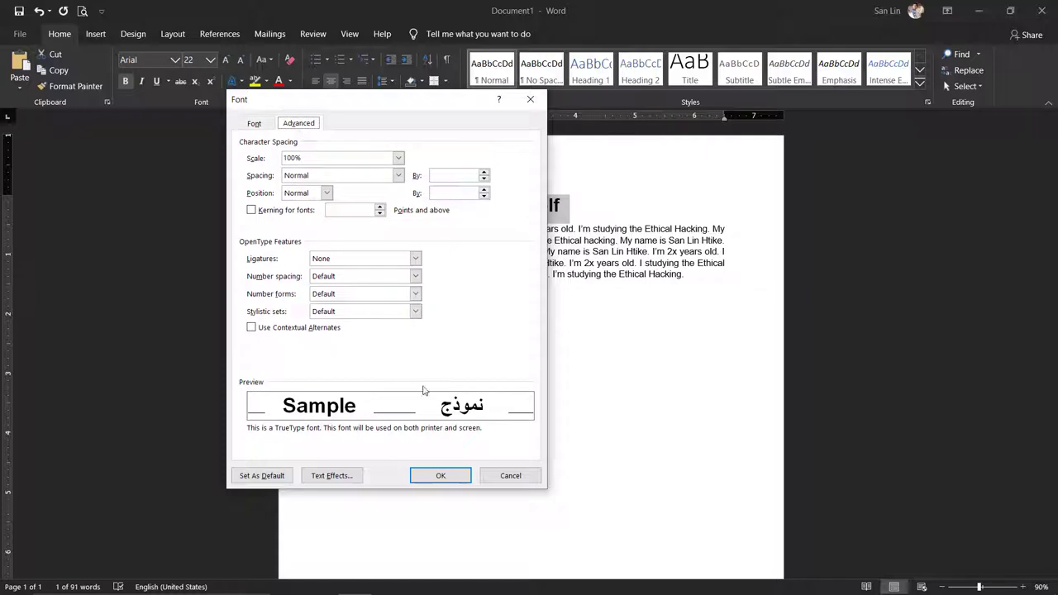
left_click(257, 123)
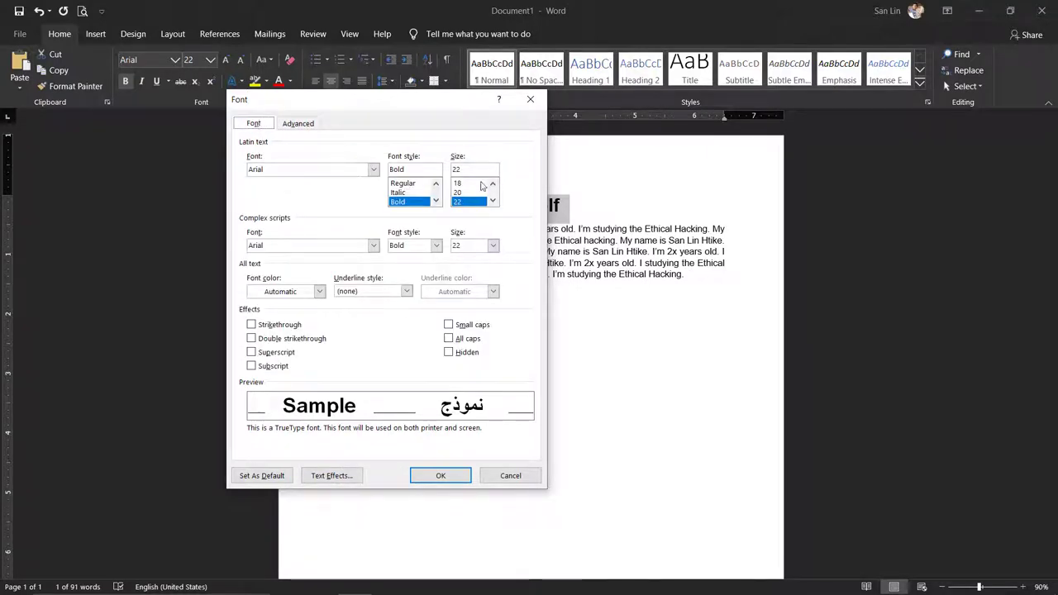
left_click(530, 100)
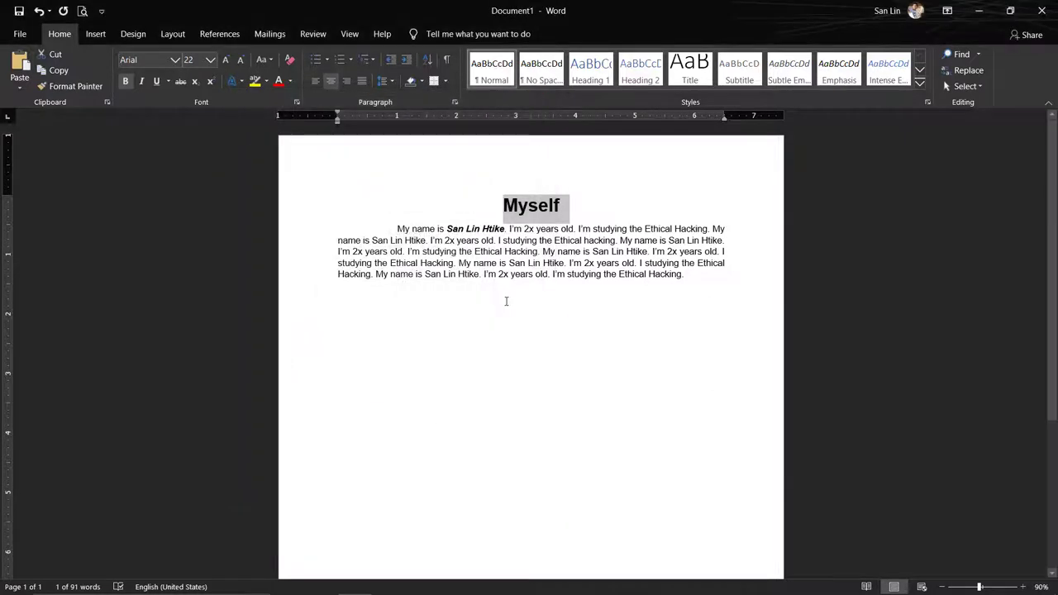
- Give the title 'Myself' a green underline, then reselect the title
left_click(168, 81)
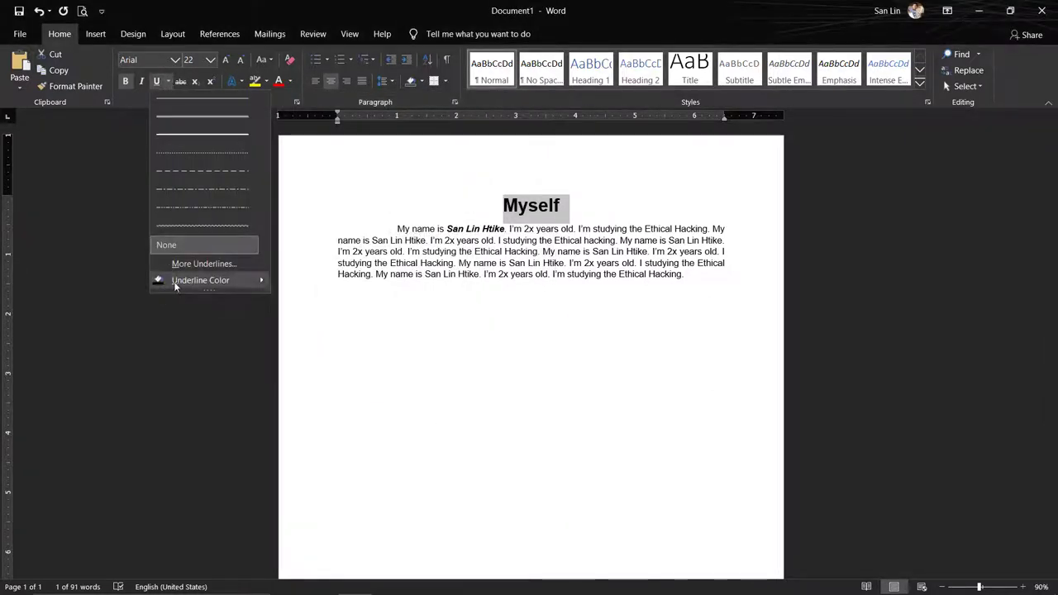
mouse_move(200, 280)
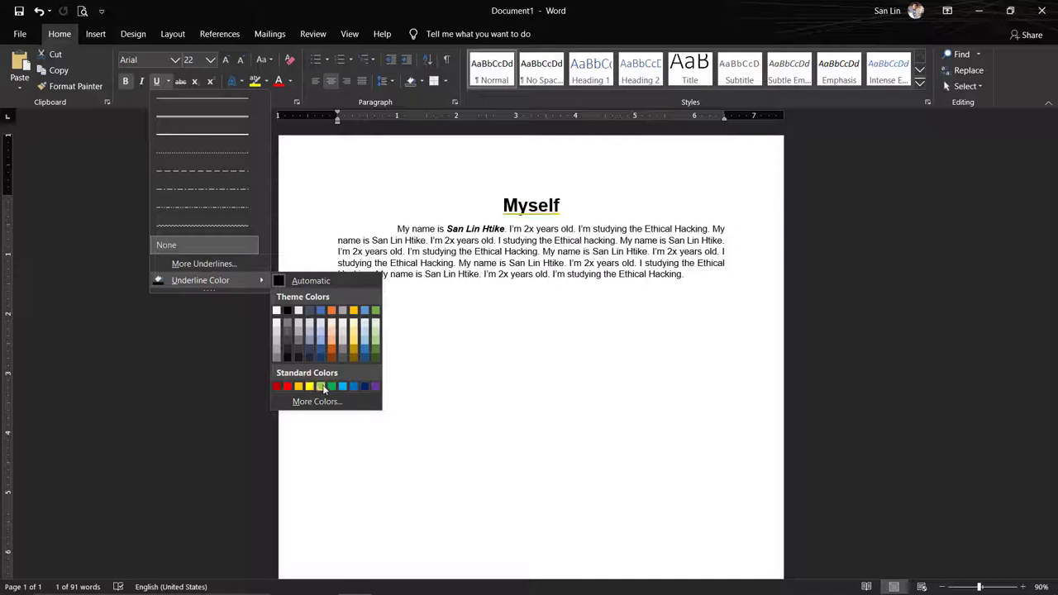
left_click(313, 387)
left_click(516, 212)
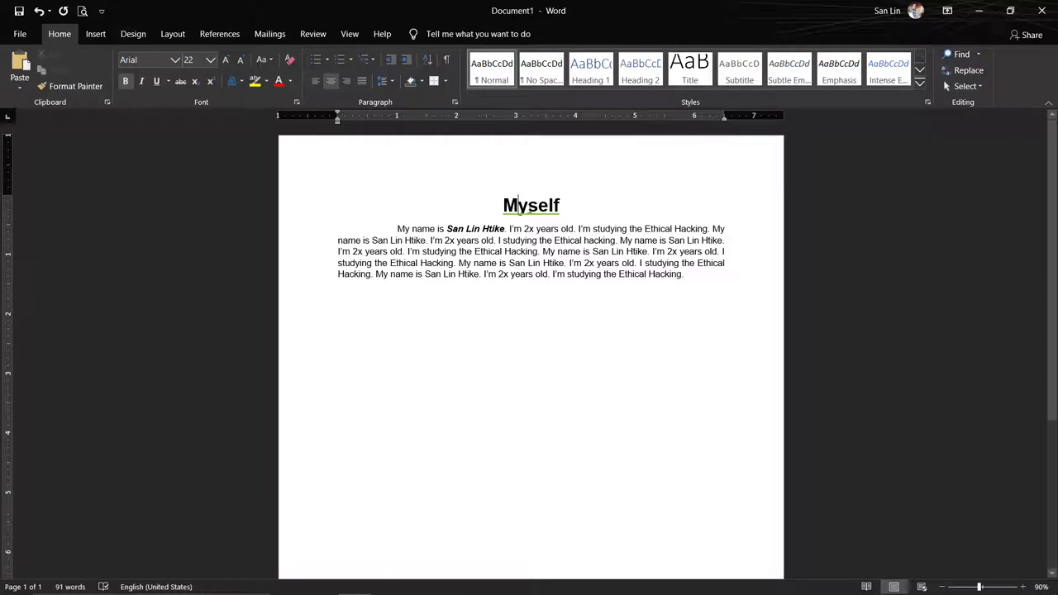
left_click_drag(501, 205, 585, 201)
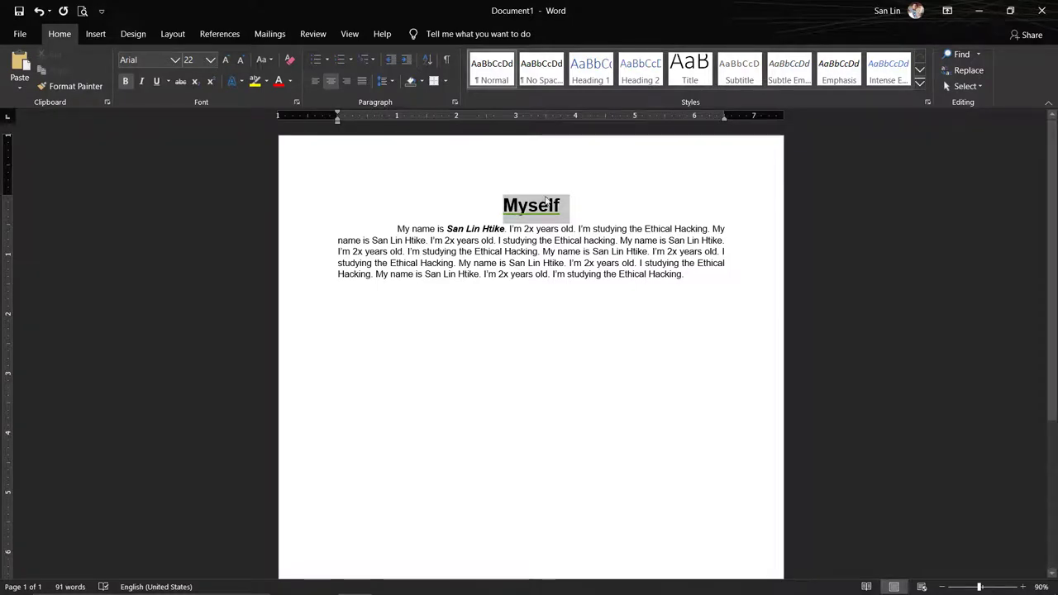
left_click(168, 80)
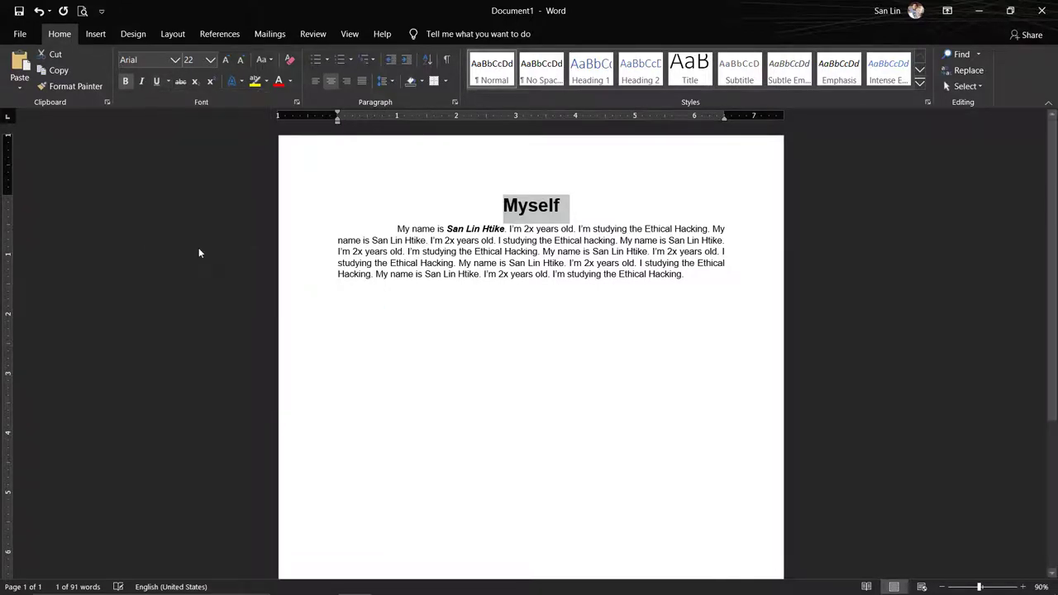
- Remove the title's underline and add a '$200 $100' price line below the paragraph
left_click(198, 246)
left_click(537, 274)
left_click(538, 205)
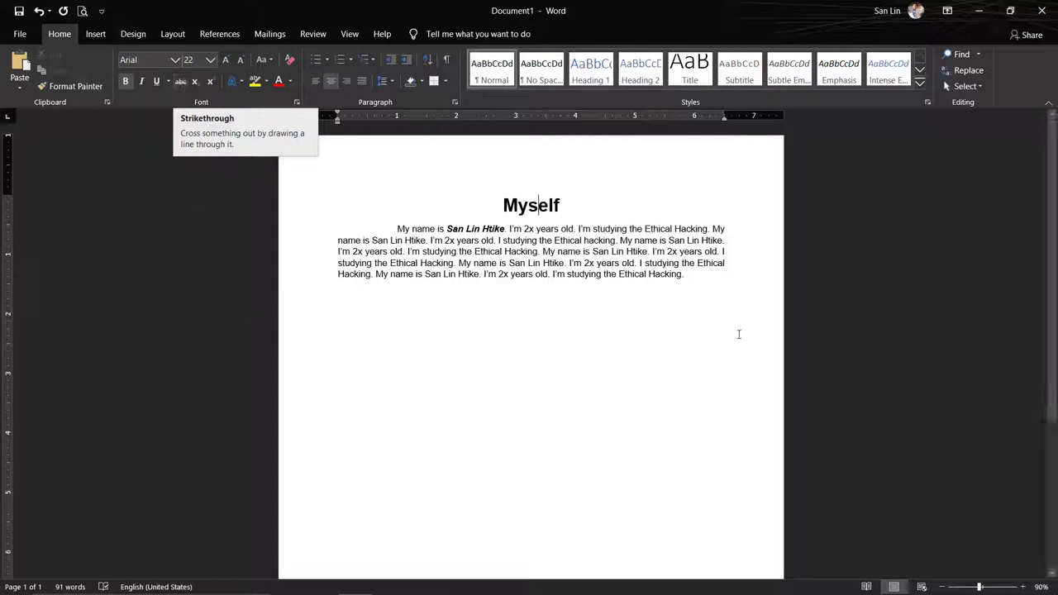
left_click(752, 296)
key("Return")
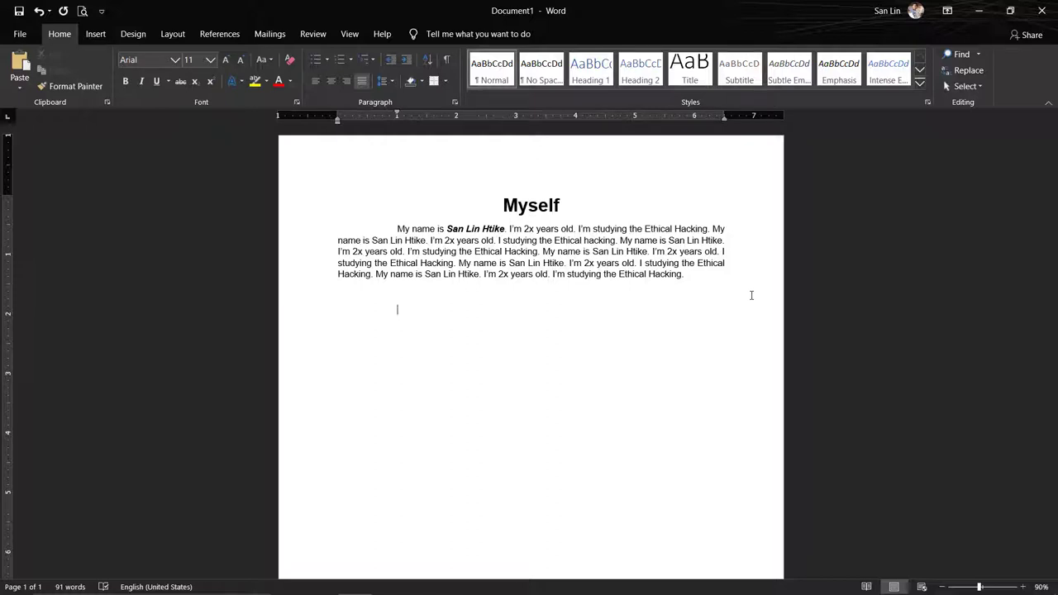
type("$")
type("200")
type("  #")
key("BackSpace")
type("$100")
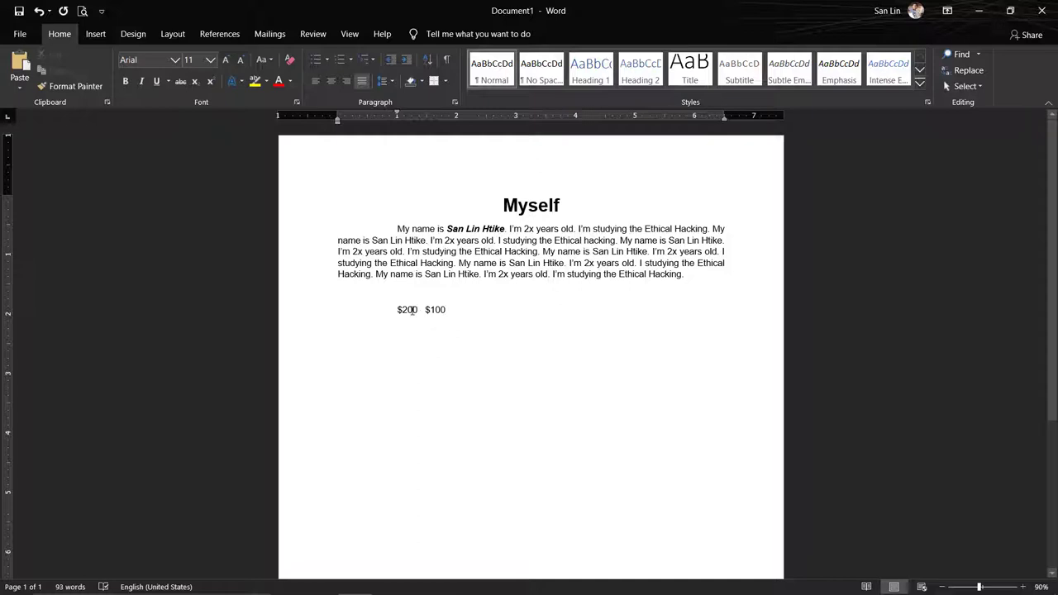
- Insert an 'Apple' line above the prices, capitalizing the A
left_click(442, 299)
key("Return")
type("apple")
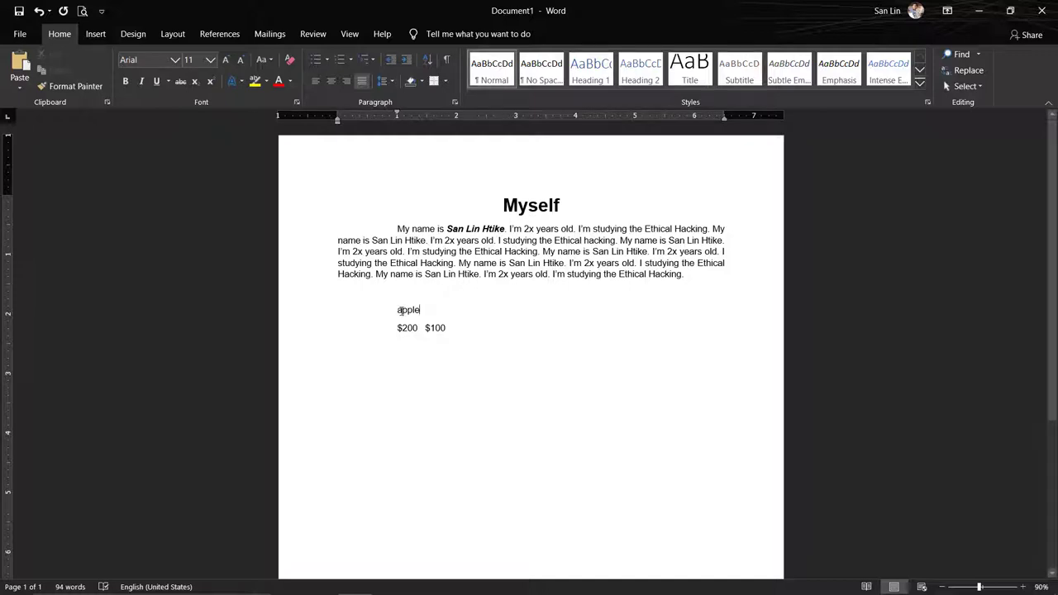
left_click(403, 310)
key("BackSpace")
type("A")
- Strike through the $200 price, leaving $100 plain
left_click(436, 329)
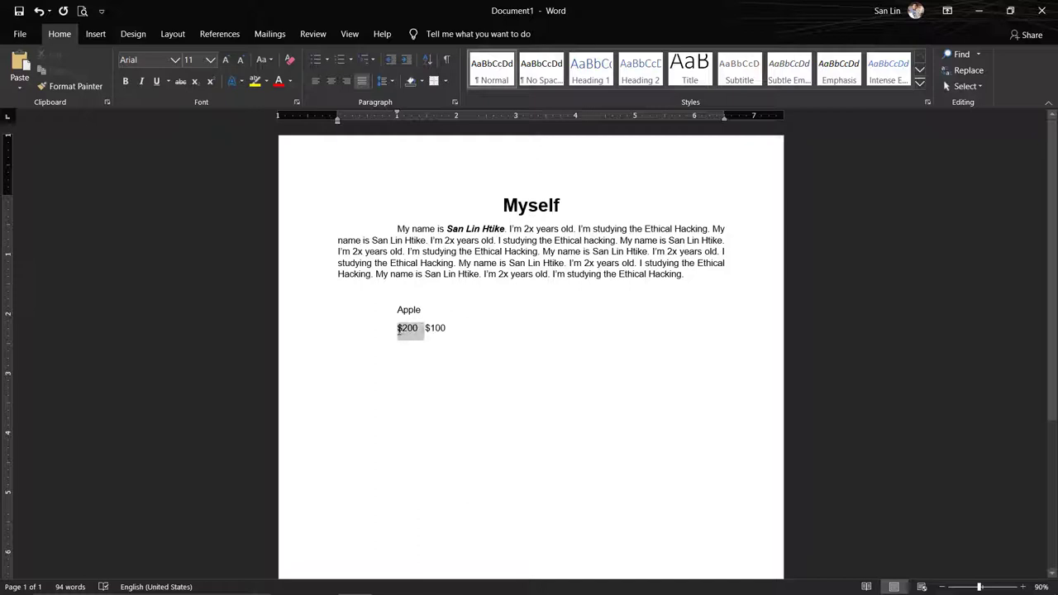
left_click(180, 81)
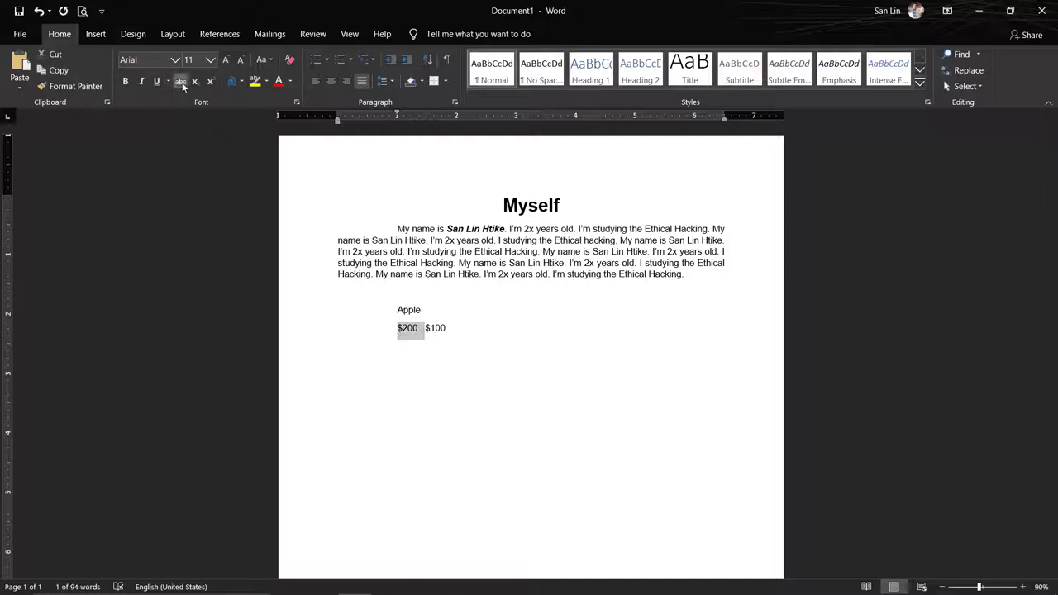
left_click(396, 364)
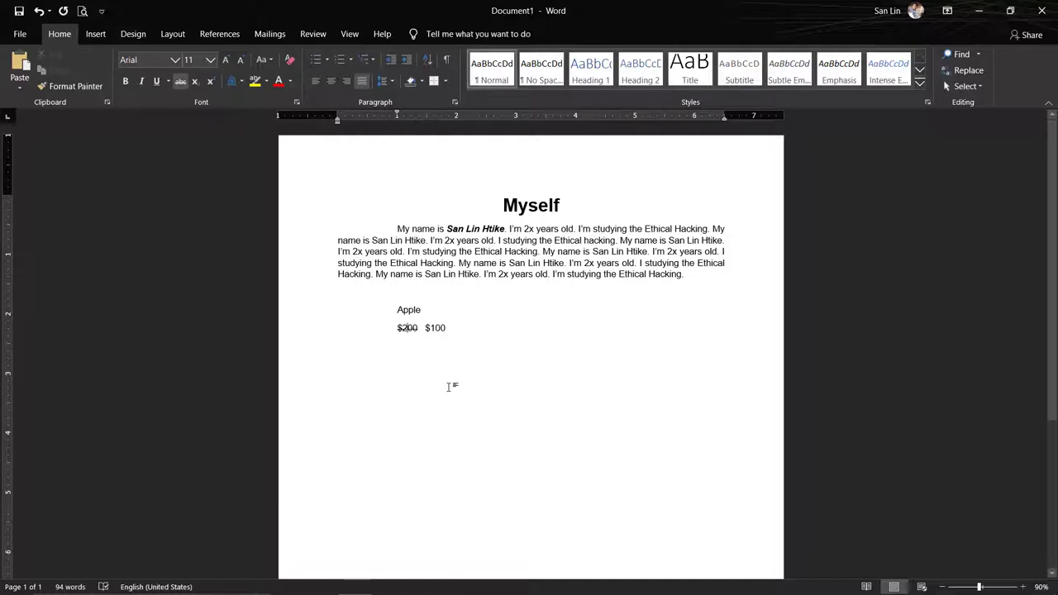
left_click(479, 315)
left_click(500, 327)
- Type a 'First second third' line below the prices
key("Return")
key("Return")
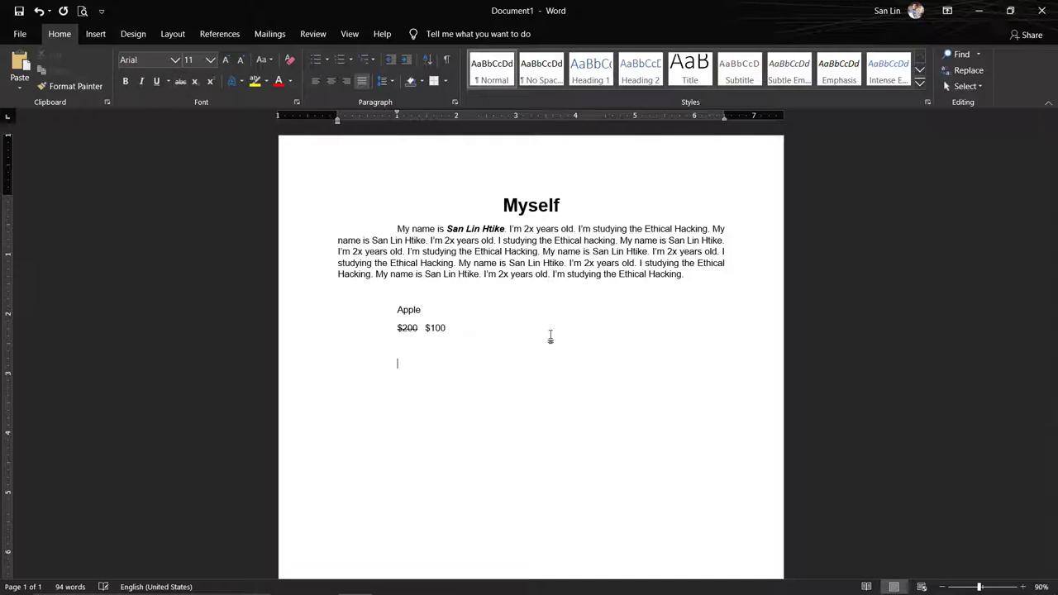
type("Fi")
type("s")
key("BackSpace")
key("BackSpace")
key("BackSpace")
type("irs")
type("t Se")
key("BackSpace")
key("BackSpace")
type("sen")
key("BackSpace")
key("BackSpace")
type("econd ")
type("third")
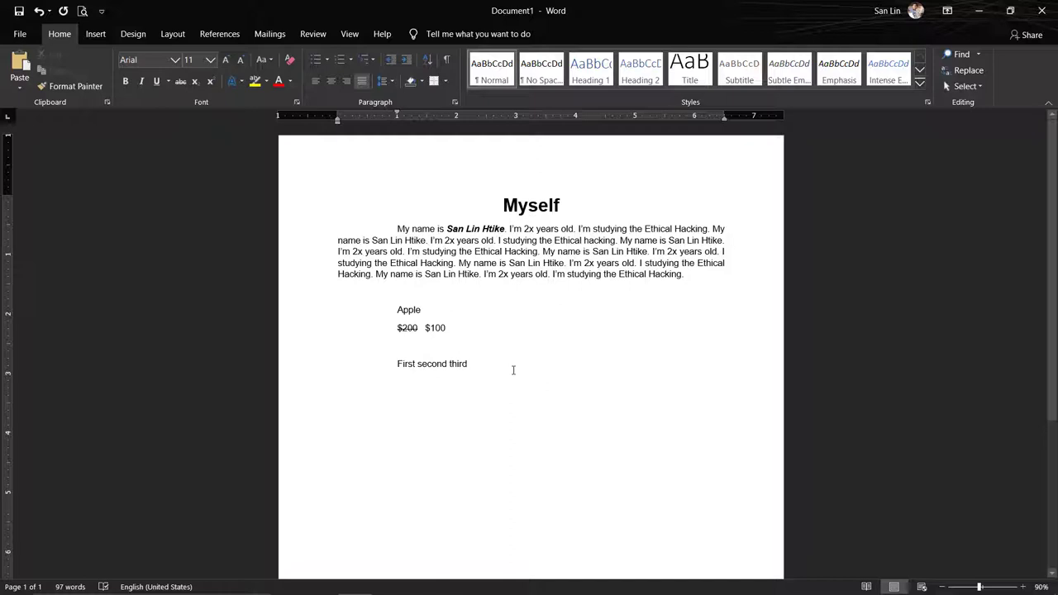
- Add a '1st 2nd 3rd' line with superscript ordinals, aligned, and type 22 below it
type("1st")
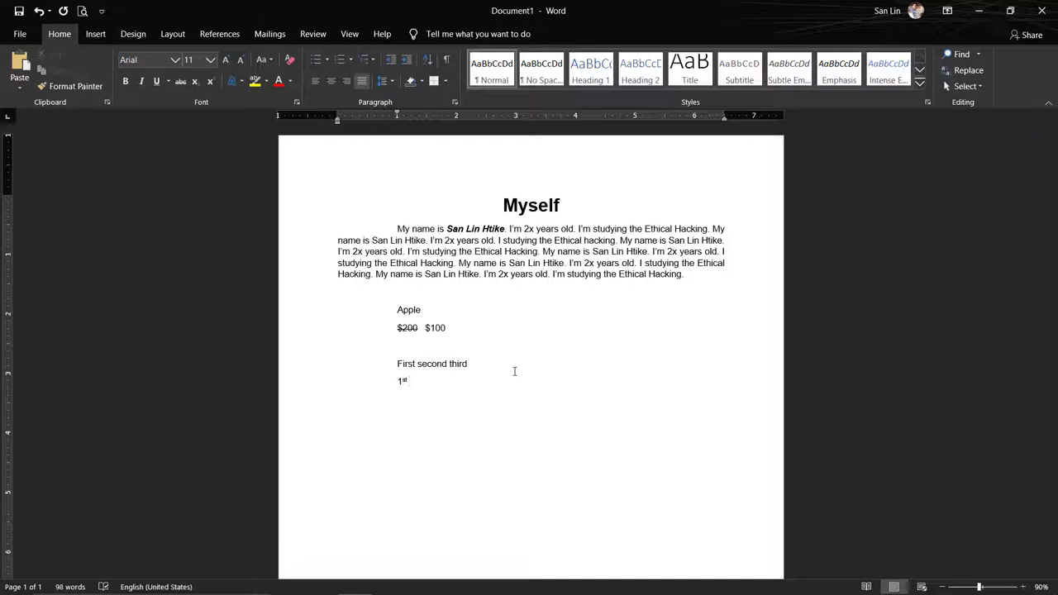
mouse_move(403, 381)
type("2")
type("ch")
key("BackSpace")
type("nd ")
type(" 3rd")
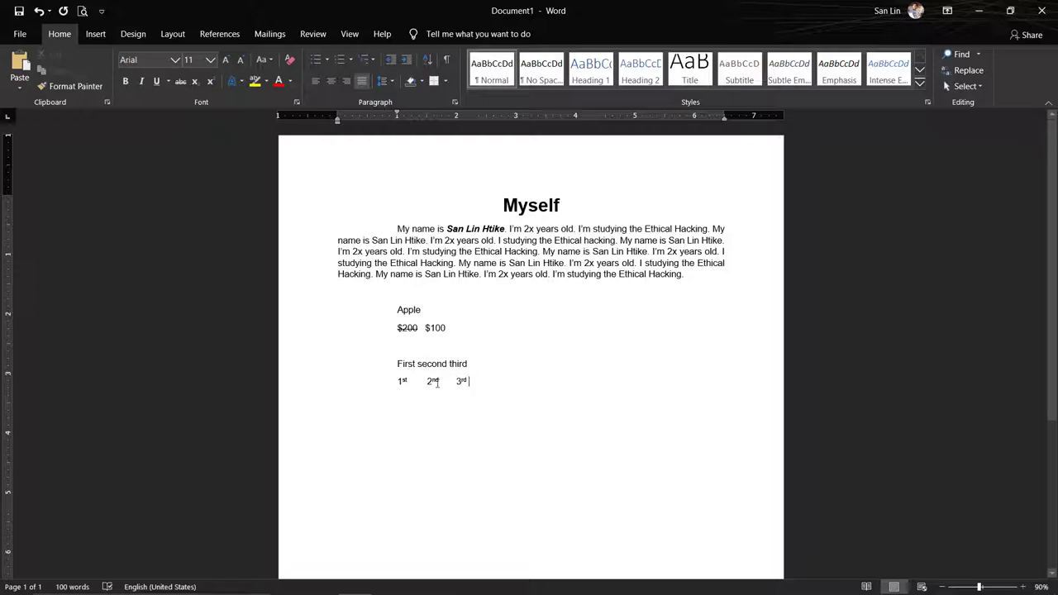
left_click(416, 364)
key("ctrl+Right")
left_click(457, 382)
key("Return")
key("Return")
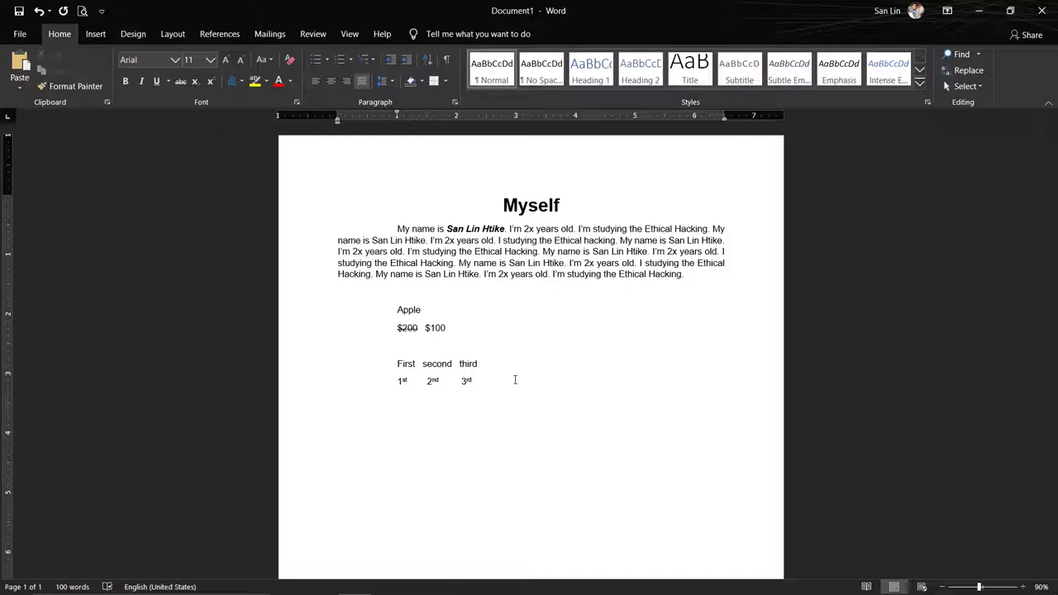
type("22")
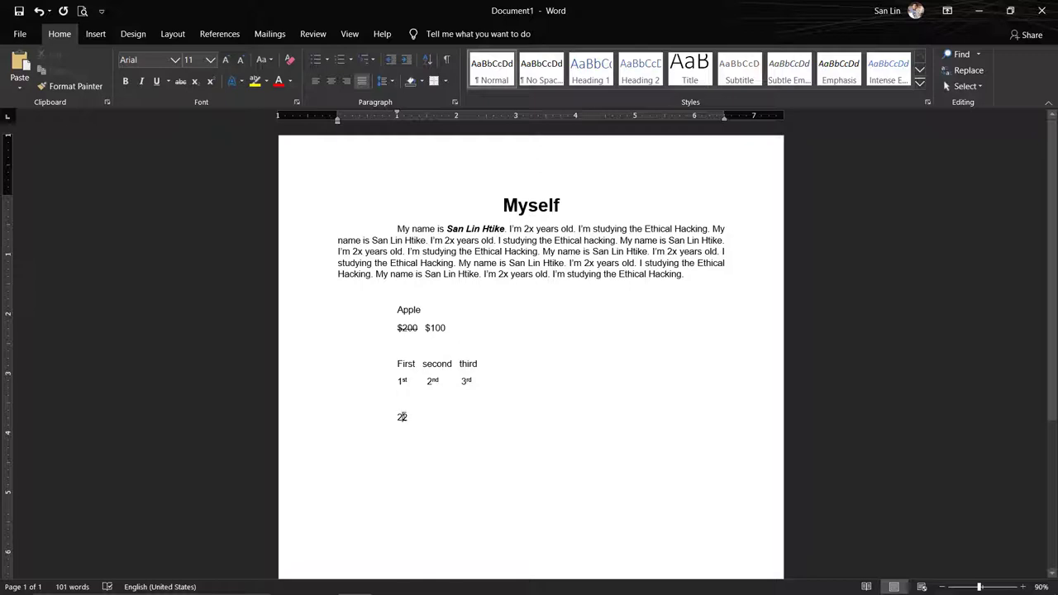
- Make the second 2 of '22' superscript to form 2²
double_click(402, 416)
left_click(403, 418)
left_click_drag(410, 418, 403, 419)
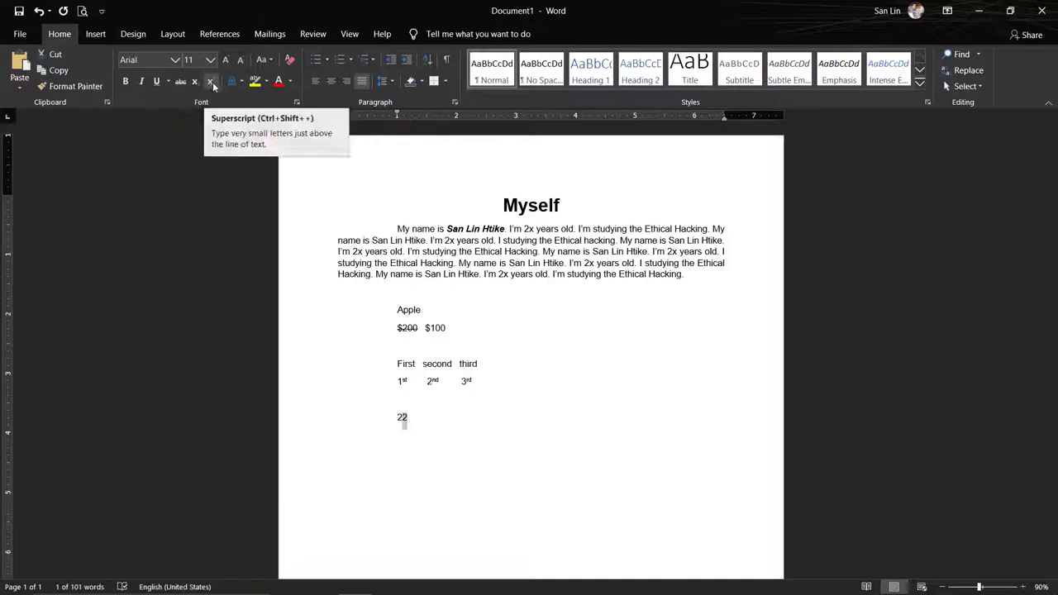
left_click(212, 82)
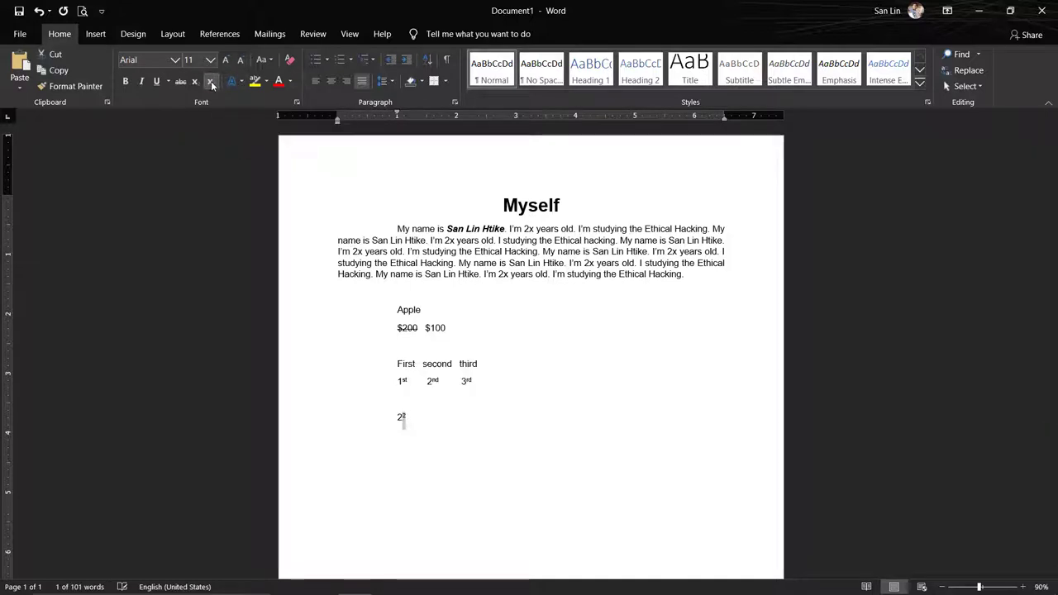
left_click(424, 425)
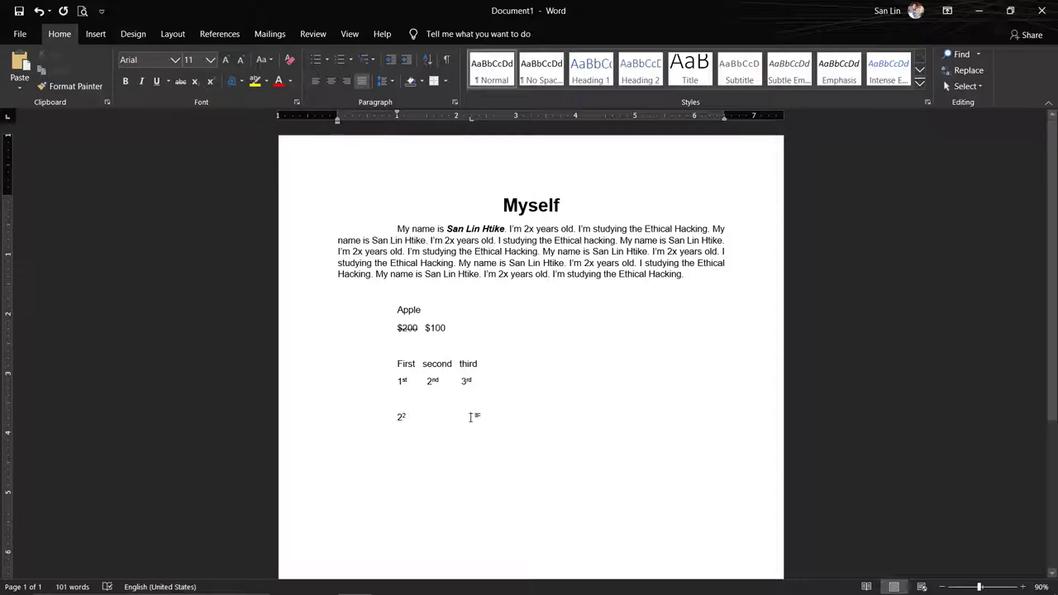
scroll(473, 419, "up", 4, "ctrl")
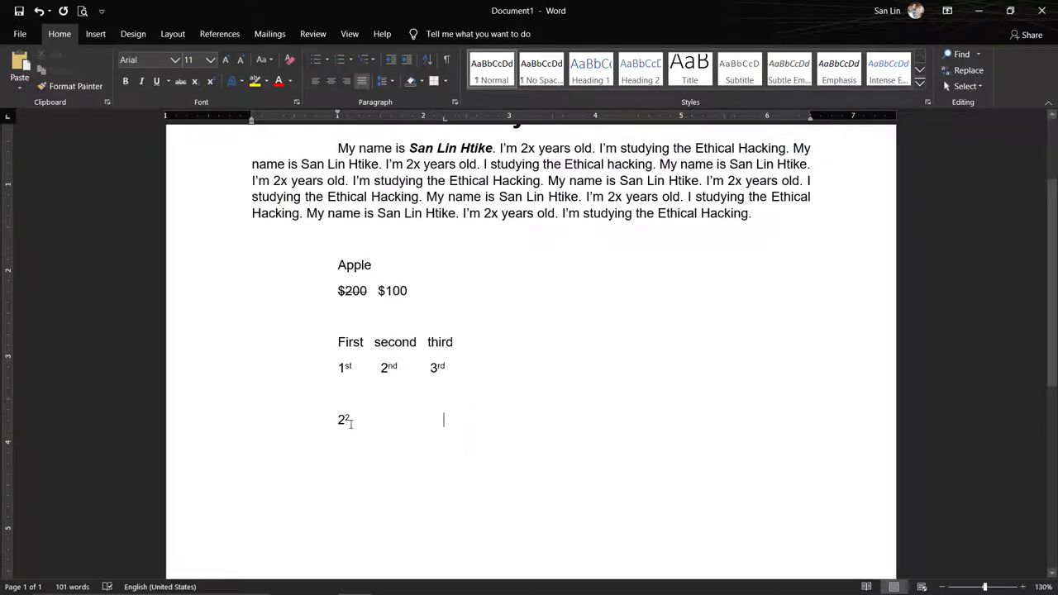
key("ctrl+z")
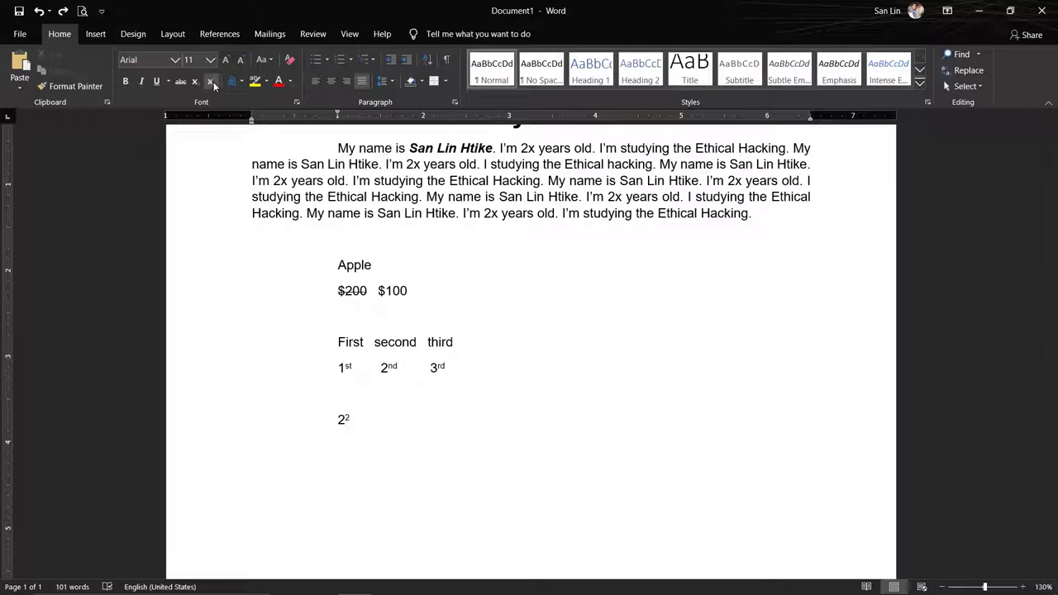
left_click(462, 495)
- Type x4 after it and raise the 4 to superscript
type("xx")
key("BackSpace")
key("BackSpace")
type("x")
type("4")
left_click_drag(361, 420, 368, 420)
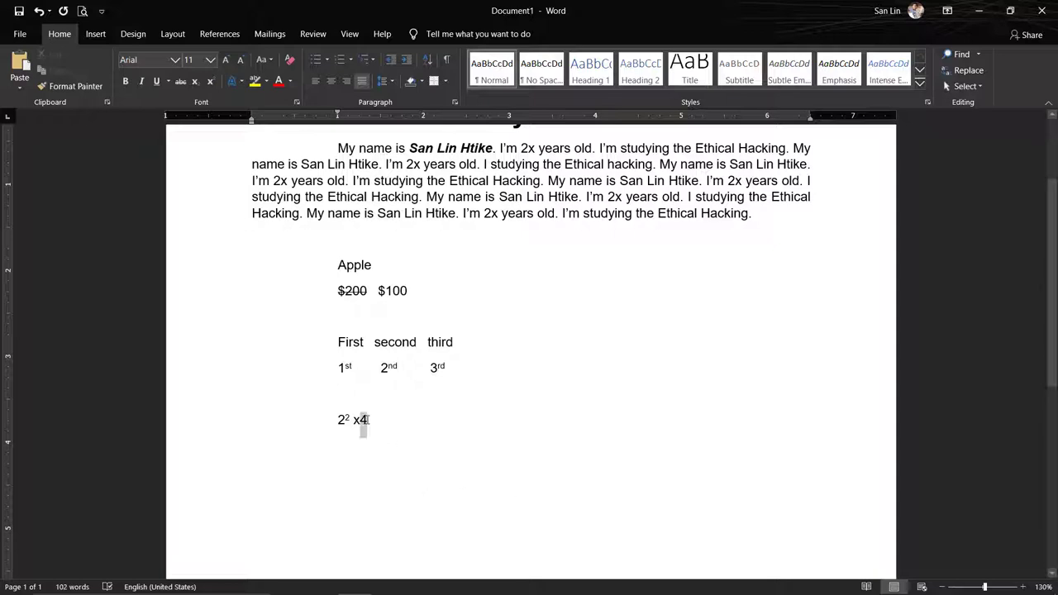
left_click(210, 83)
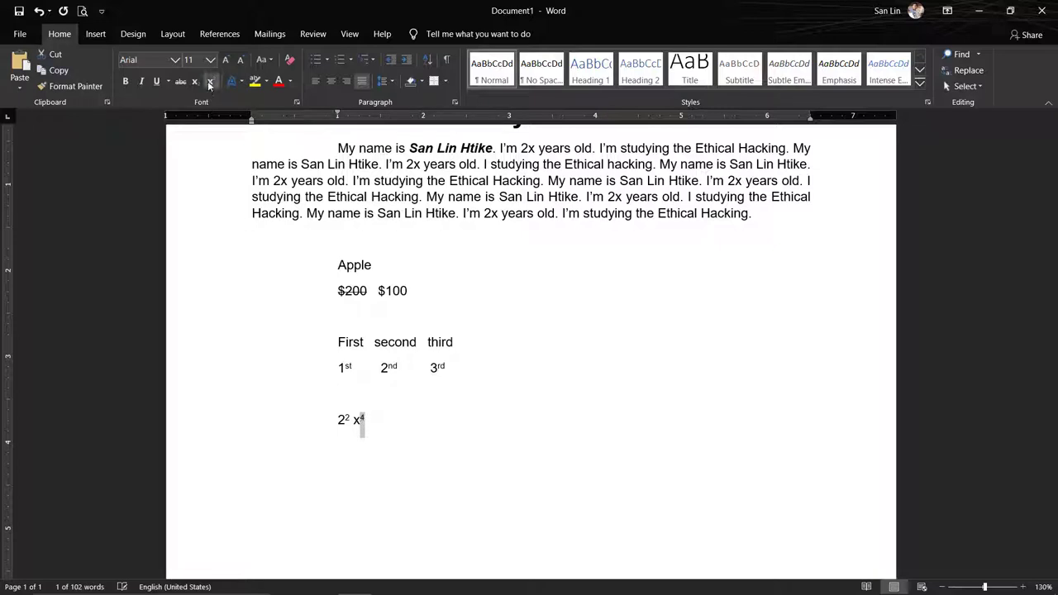
left_click(442, 401)
left_click(381, 423)
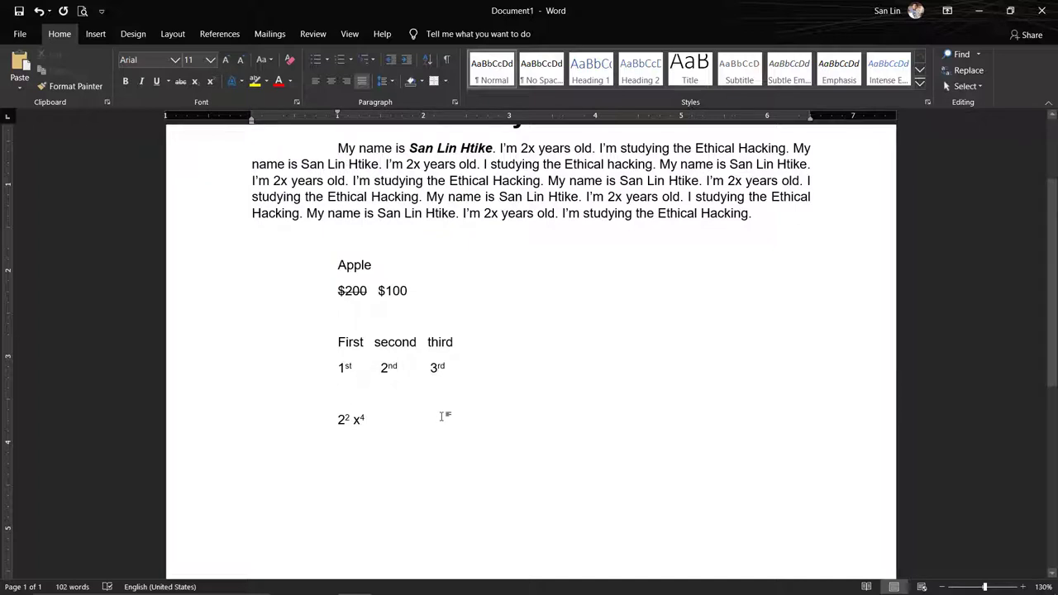
- Add a tab-separated x⁵ and delete the stray run of x characters
key("Tab")
type("x")
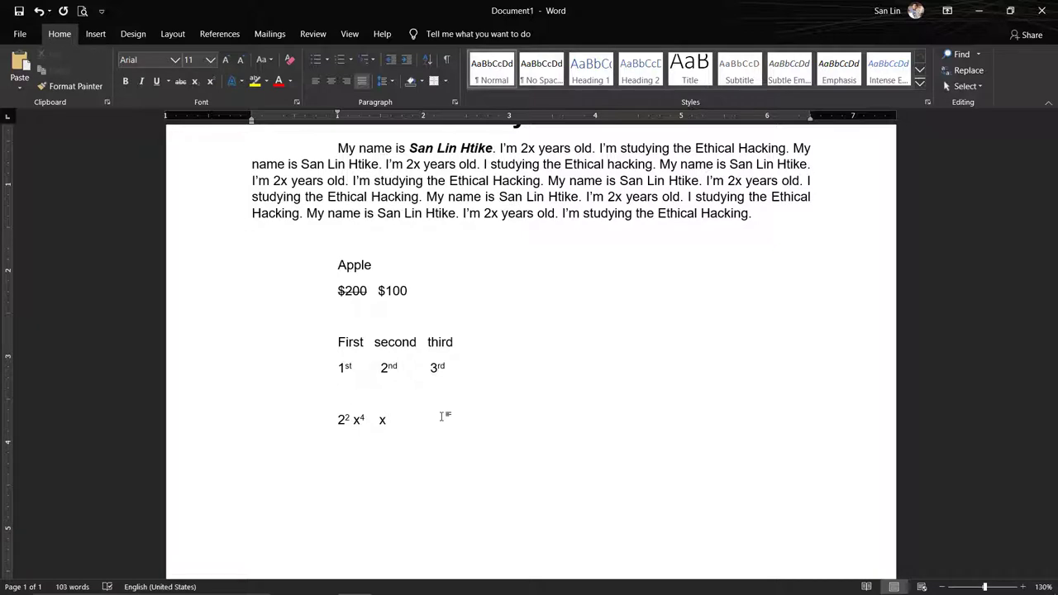
key("ctrl+shift+plus")
key("ctrl+shift+plus")
type("⁵ xxxxxxxxxx")
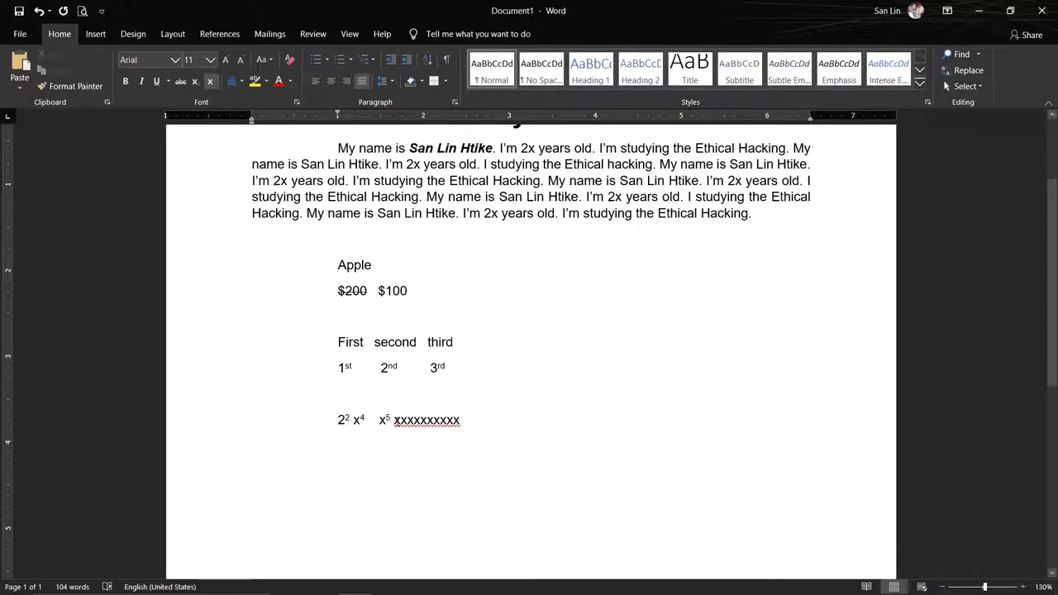
left_click_drag(394, 420, 459, 420)
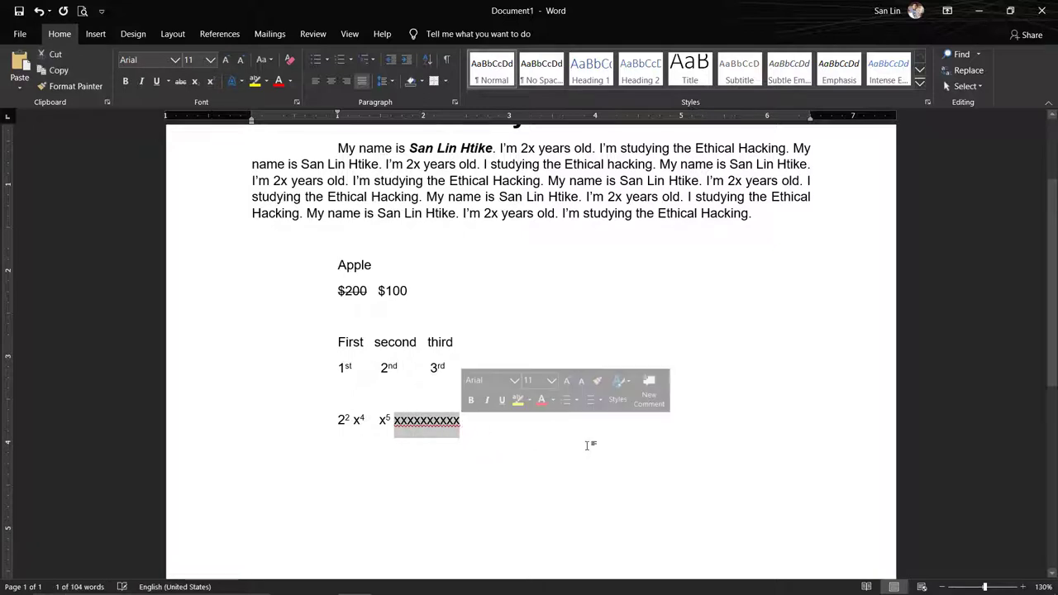
key("Delete")
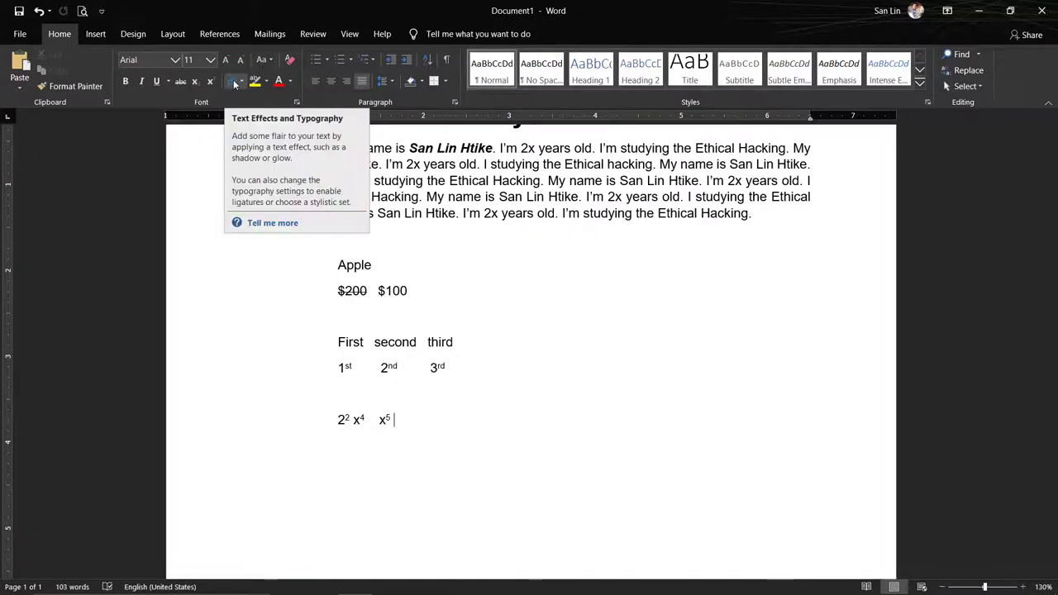
- Apply the white fill with blue glow text effect to the word 'years'
scroll(454, 356, "up", 3)
left_click(449, 342)
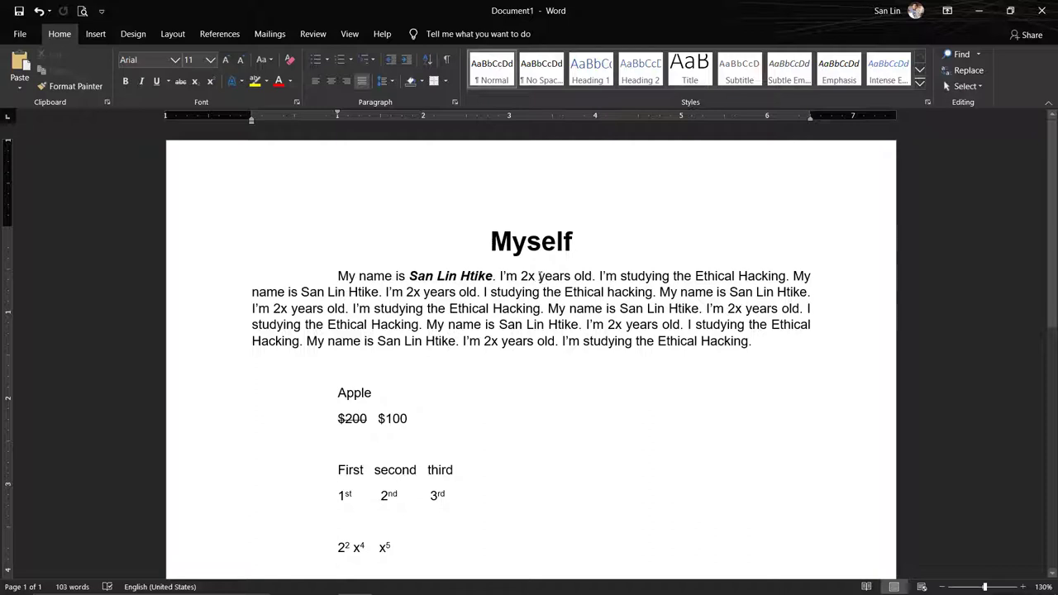
mouse_move(538, 278)
left_mouse_down()
mouse_move(571, 277)
mouse_move(561, 281)
left_mouse_up()
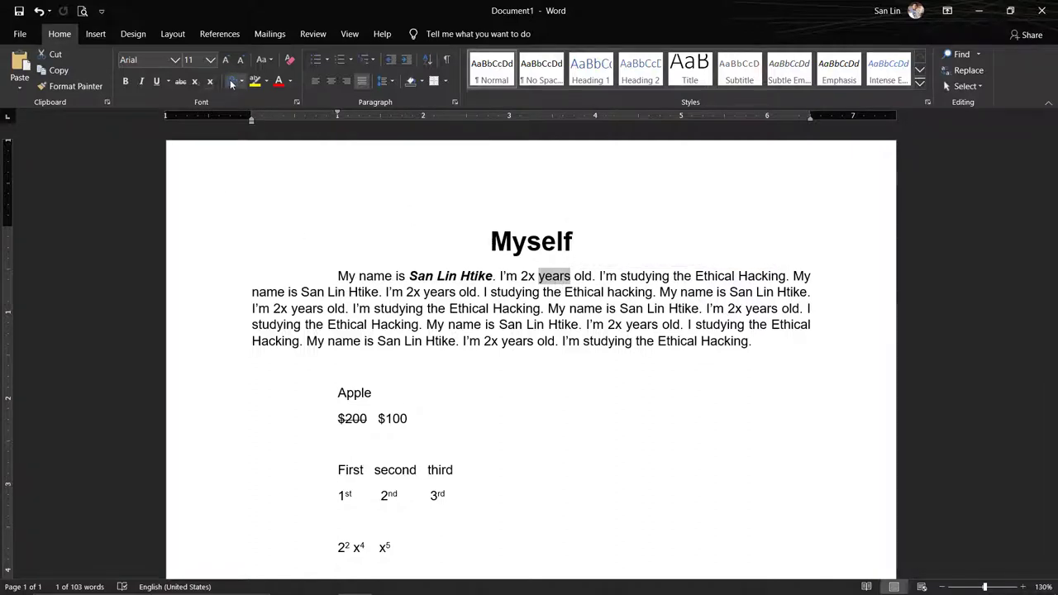
left_click(232, 82)
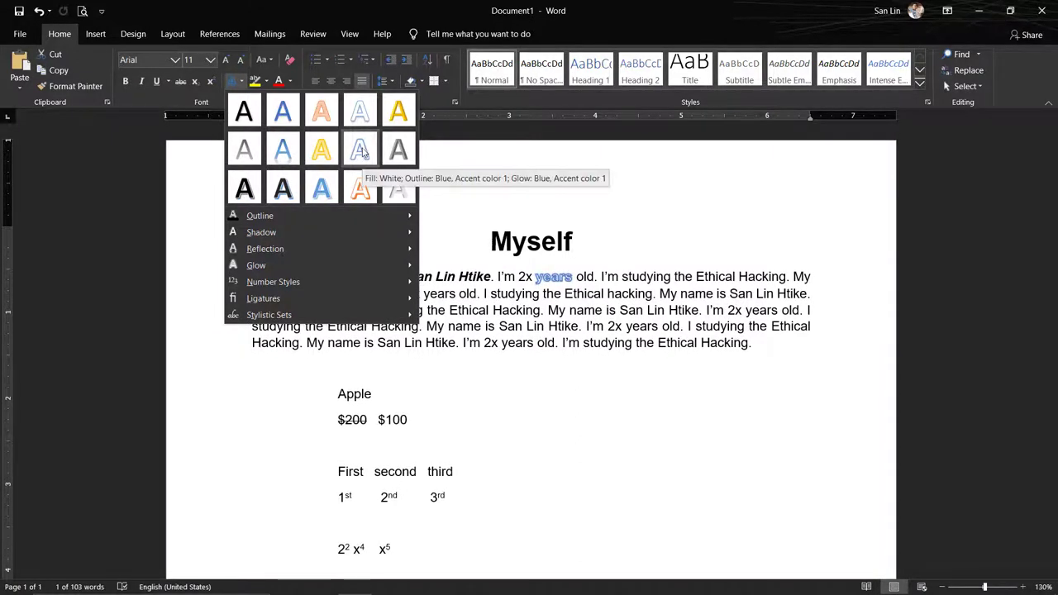
left_click(361, 152)
left_click(567, 294)
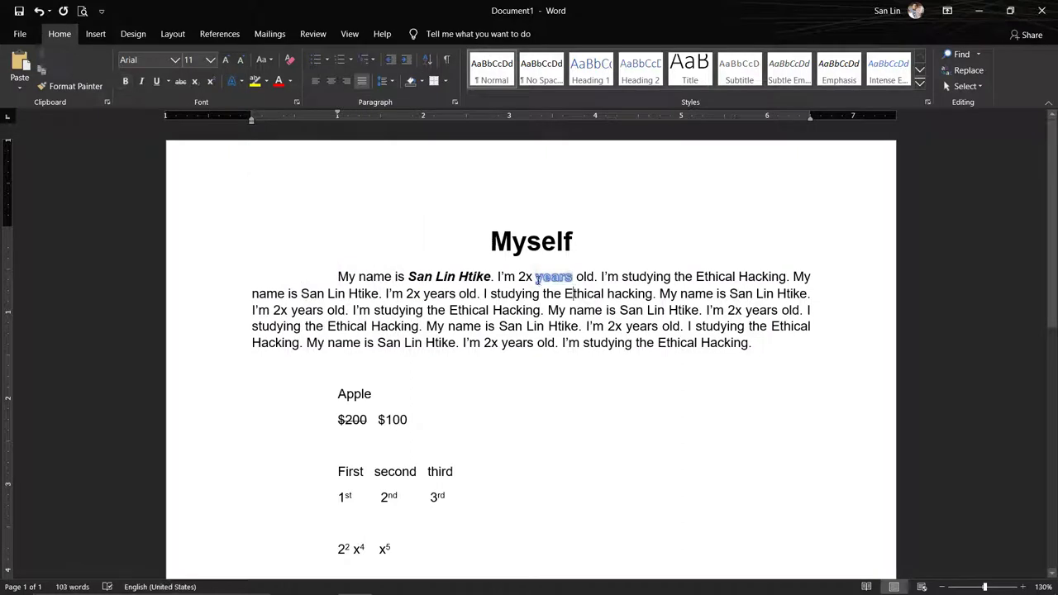
- Replace that effect on 'years' with the plain black text style
left_click_drag(535, 277, 572, 277)
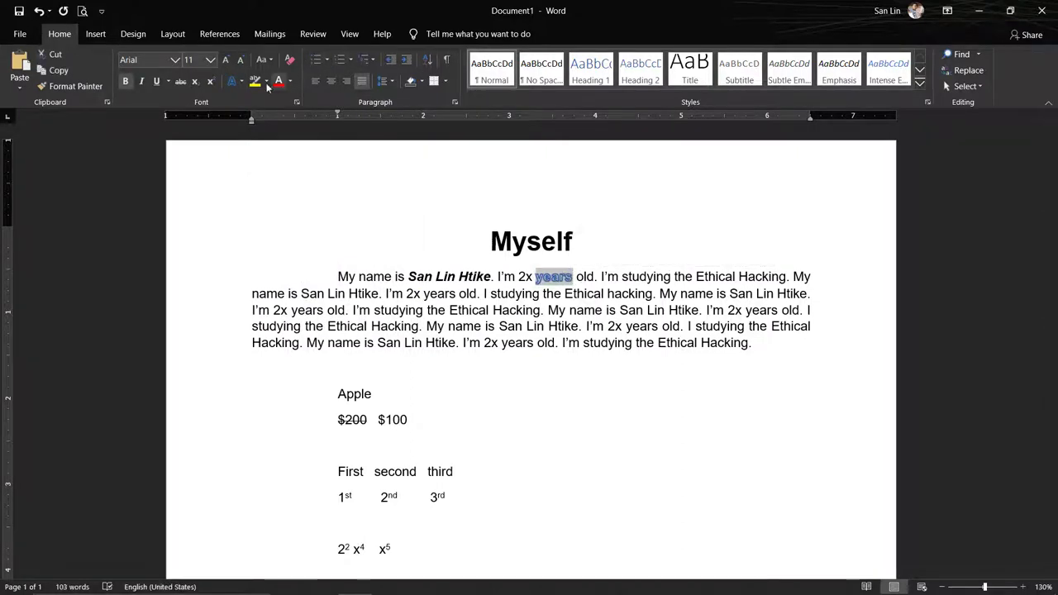
left_click(240, 81)
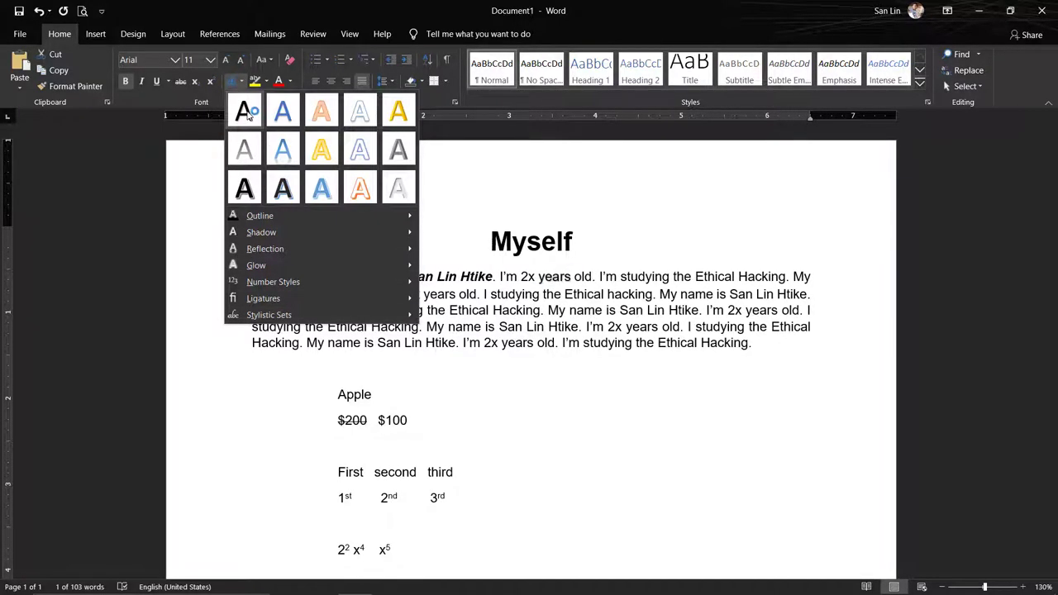
left_click(253, 116)
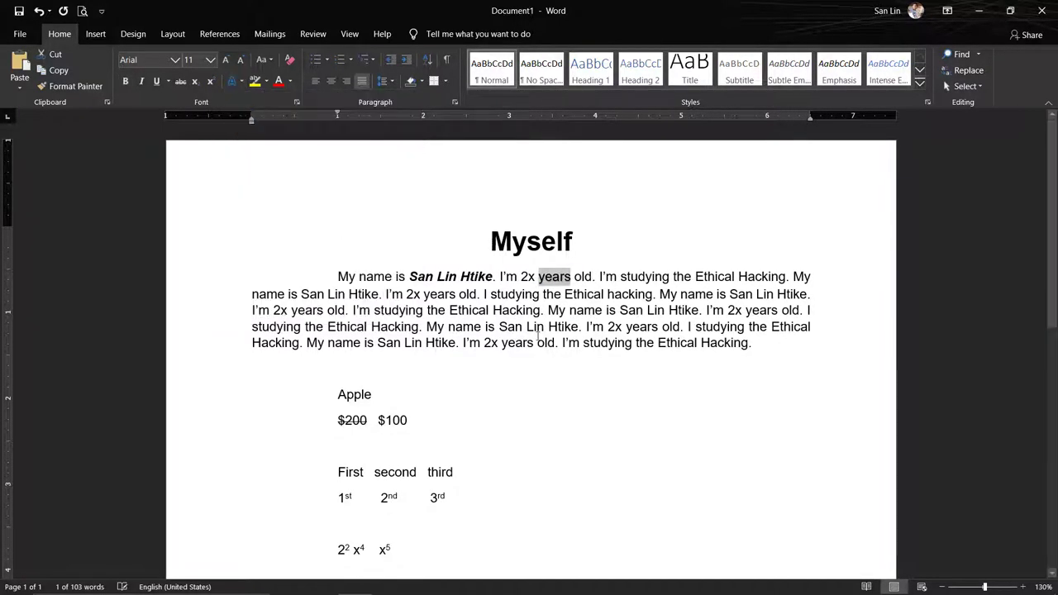
right_click(555, 281)
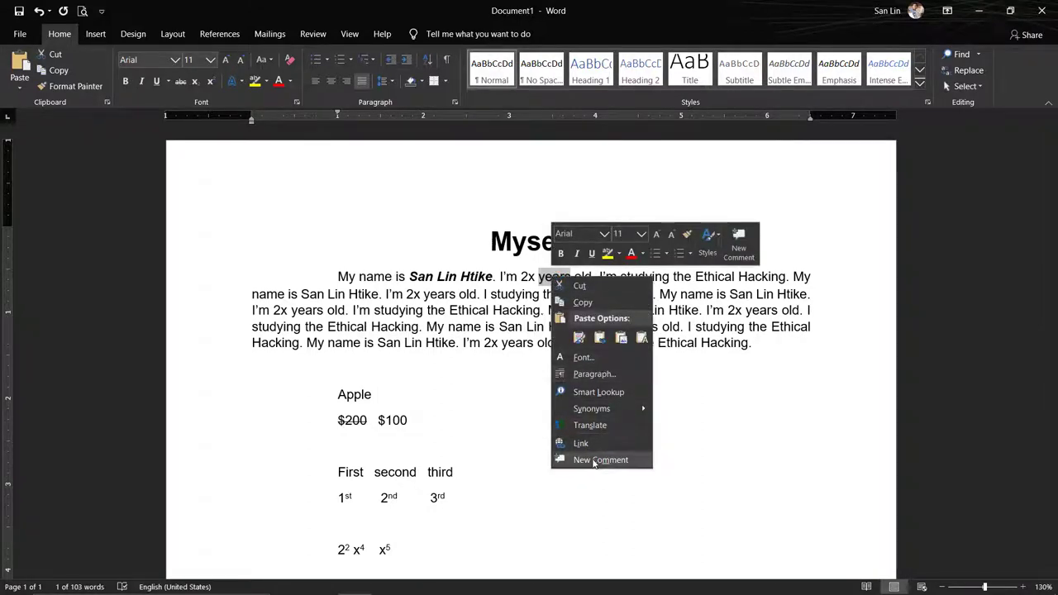
key("Escape")
left_click(561, 277)
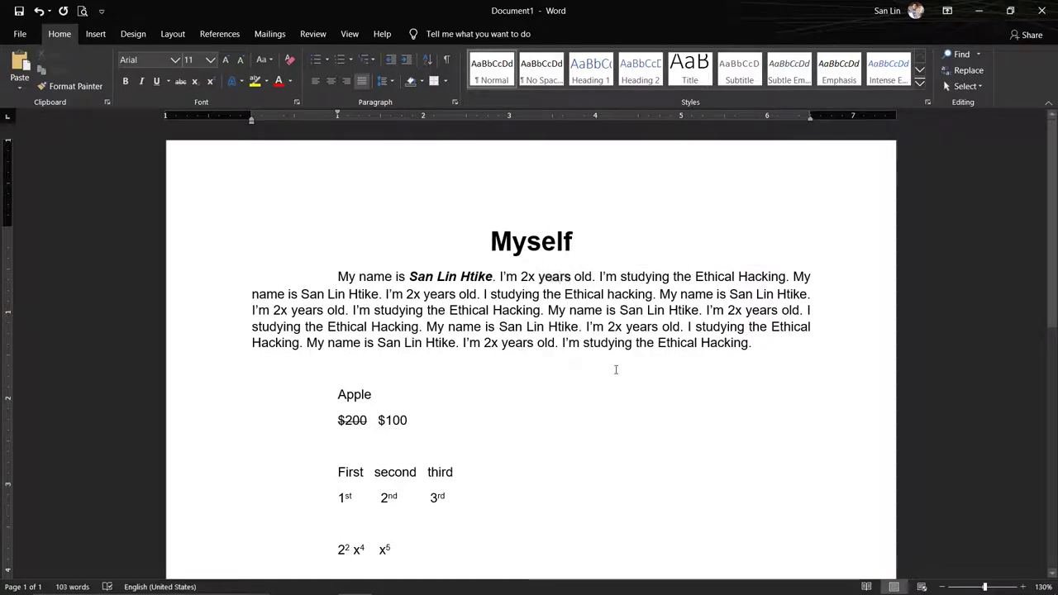
- Add a blank line after the 'My name is…' paragraph and copy the whole paragraph
scroll(465, 328, "down", 3)
scroll(464, 328, "up", 2)
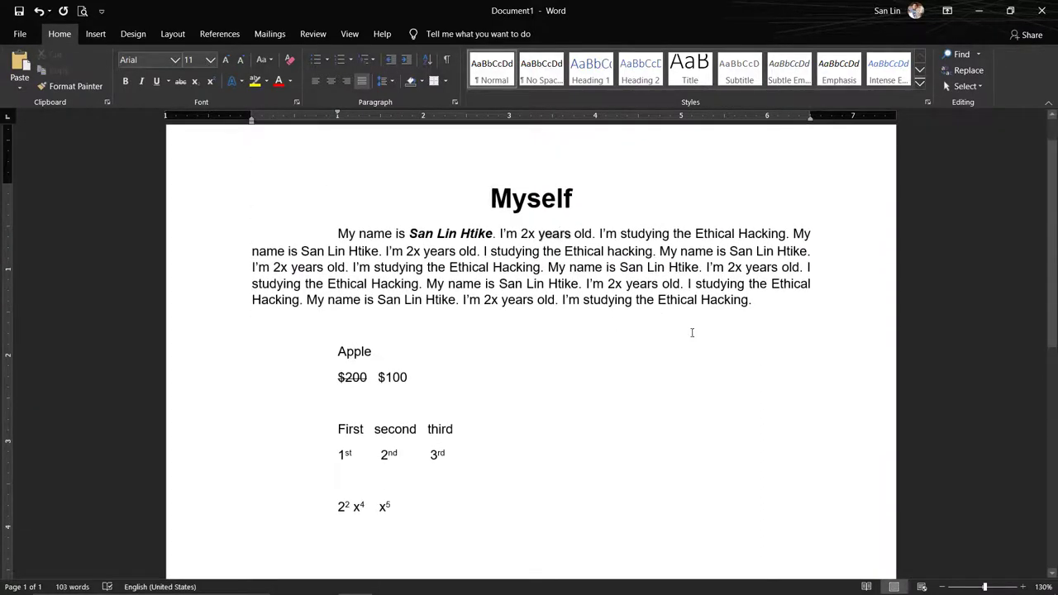
scroll(548, 330, "down", 5)
scroll(505, 342, "up", 5)
scroll(466, 348, "up", 2)
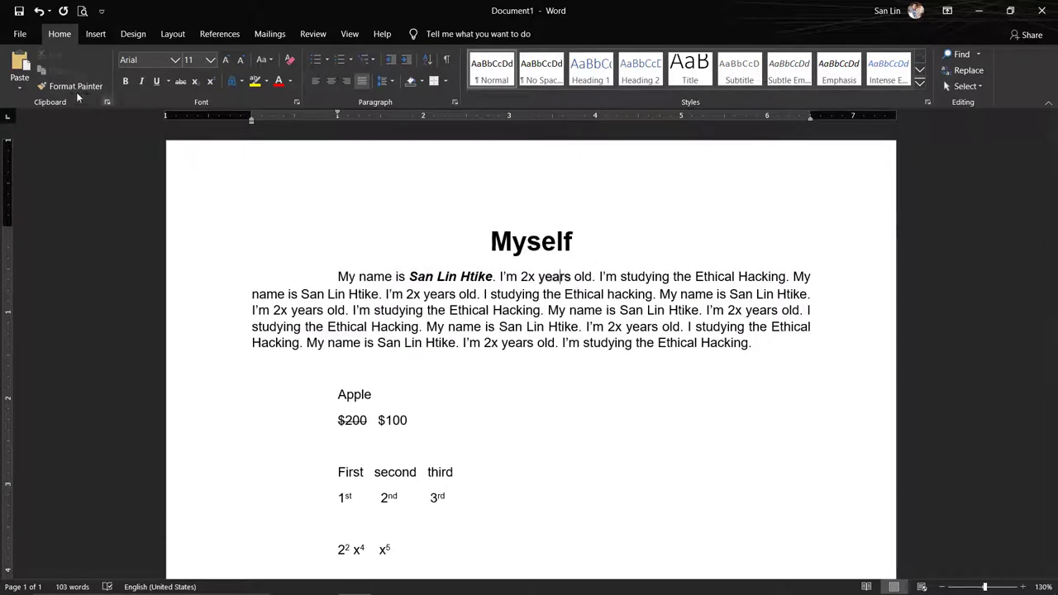
left_click(774, 348)
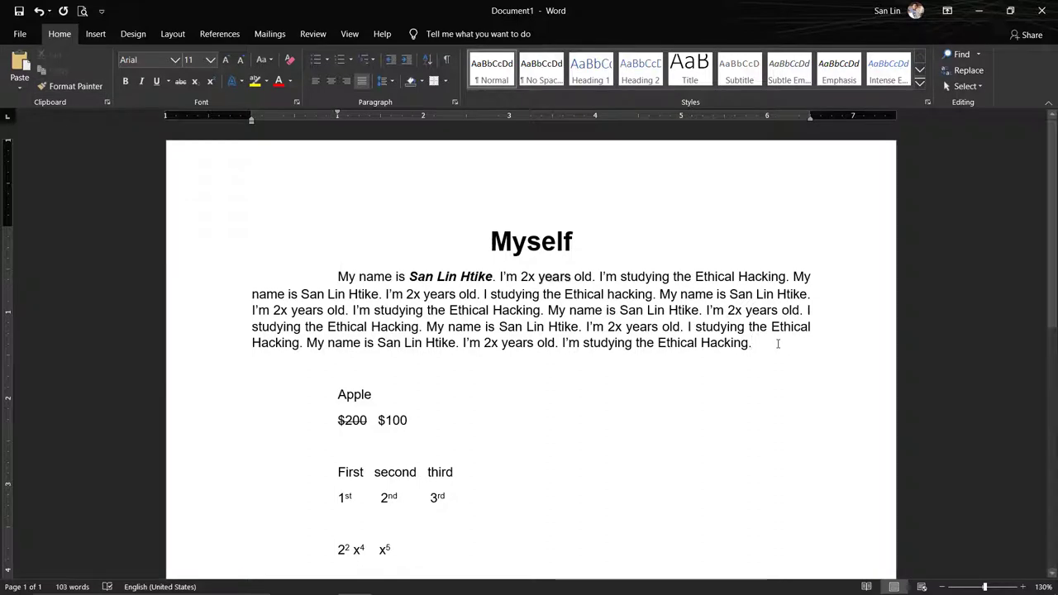
key("Return")
key("Return")
key("Return")
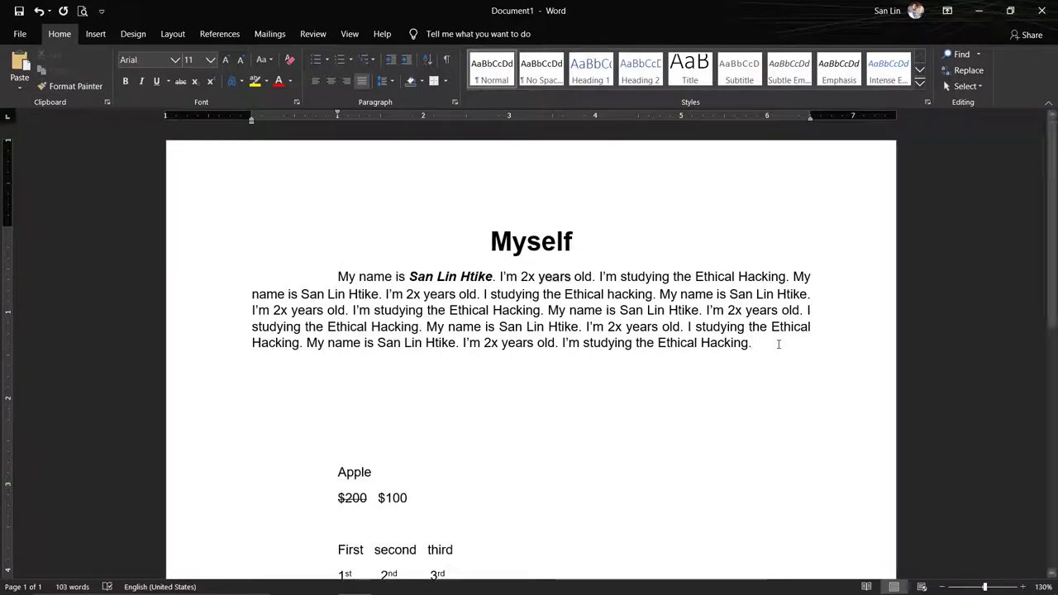
left_click_drag(337, 275, 821, 353)
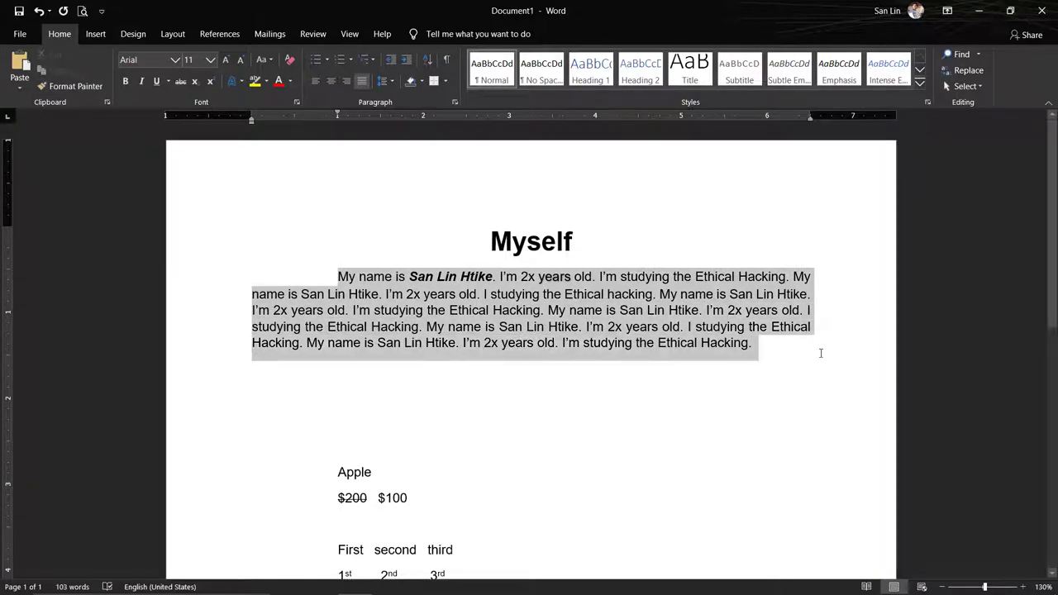
right_click(477, 302)
left_click(537, 326)
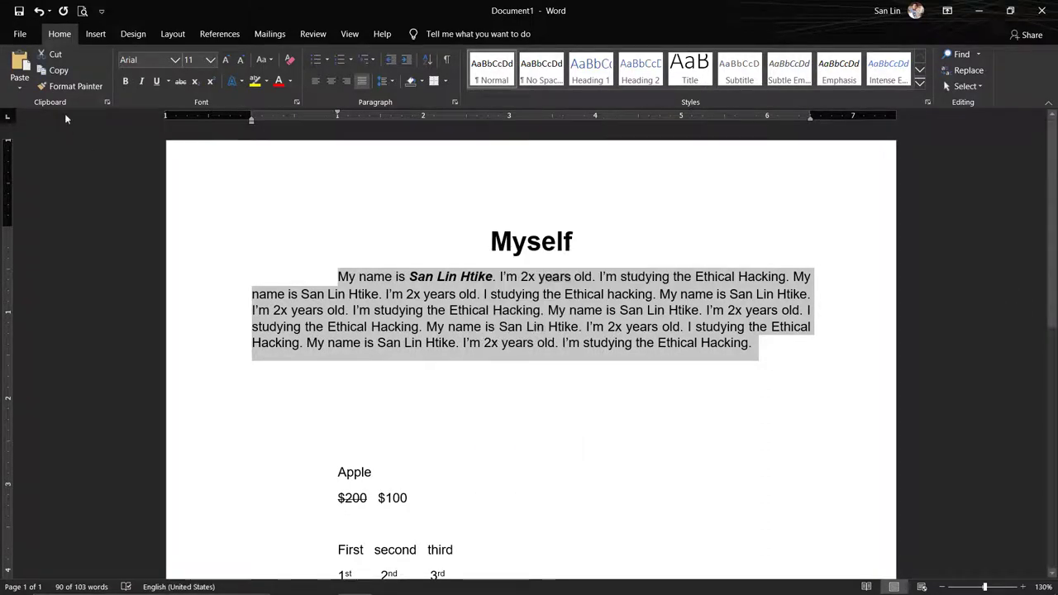
left_click(63, 72)
- Paste three more copies of the paragraph below the original, above the Apple line
left_click(768, 432)
left_click(787, 358)
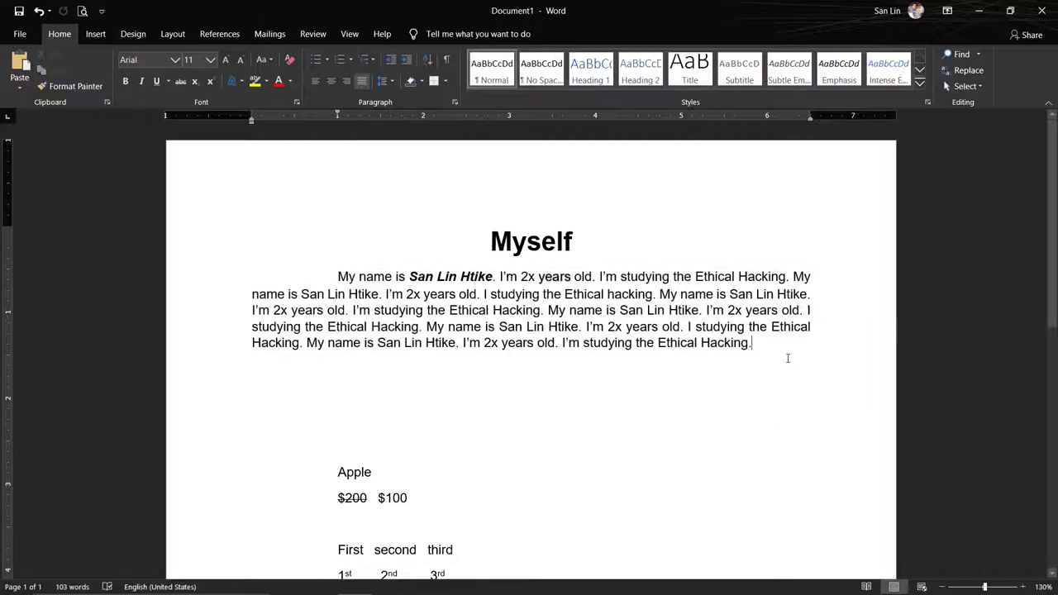
key("Return")
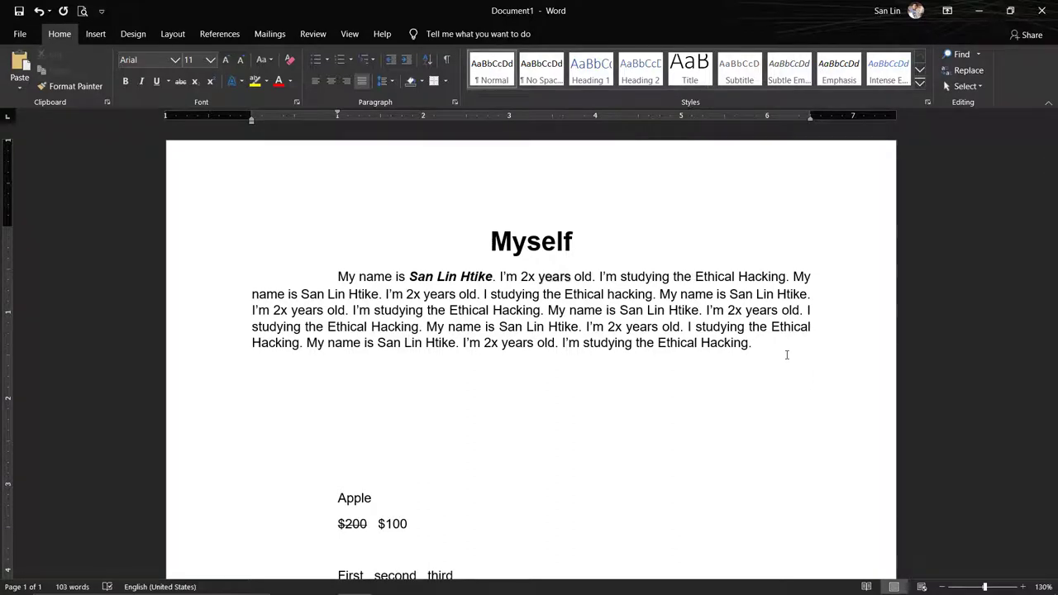
right_click(546, 367)
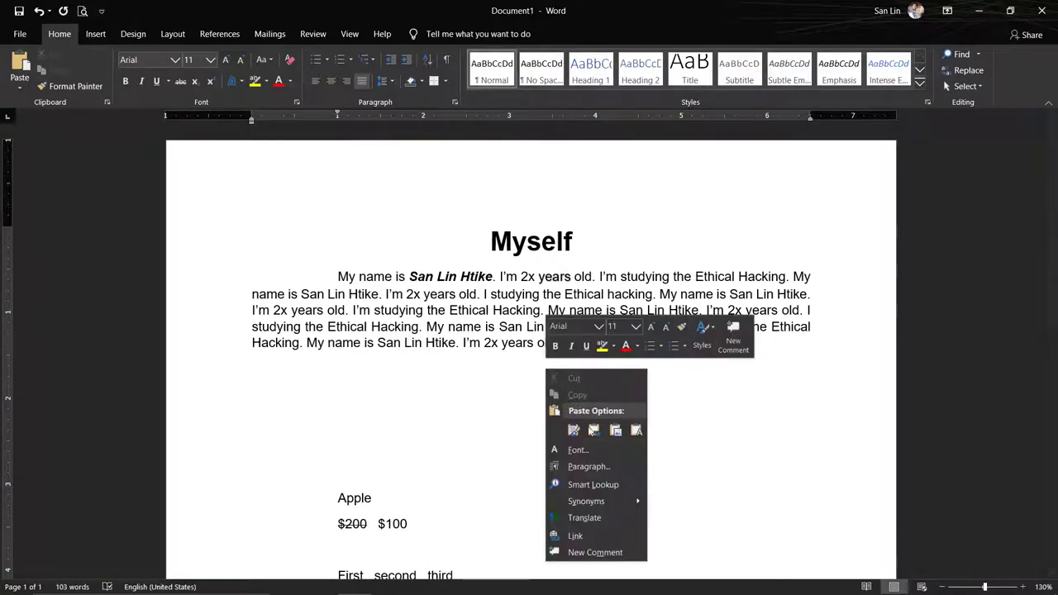
left_click(574, 431)
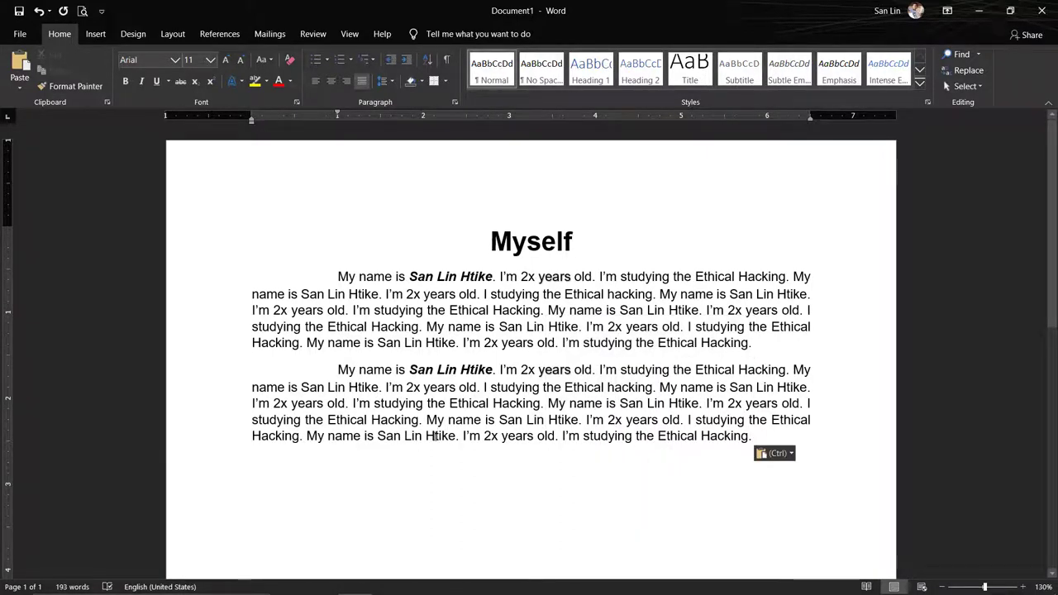
key("ctrl+v")
scroll(436, 436, "down", 3)
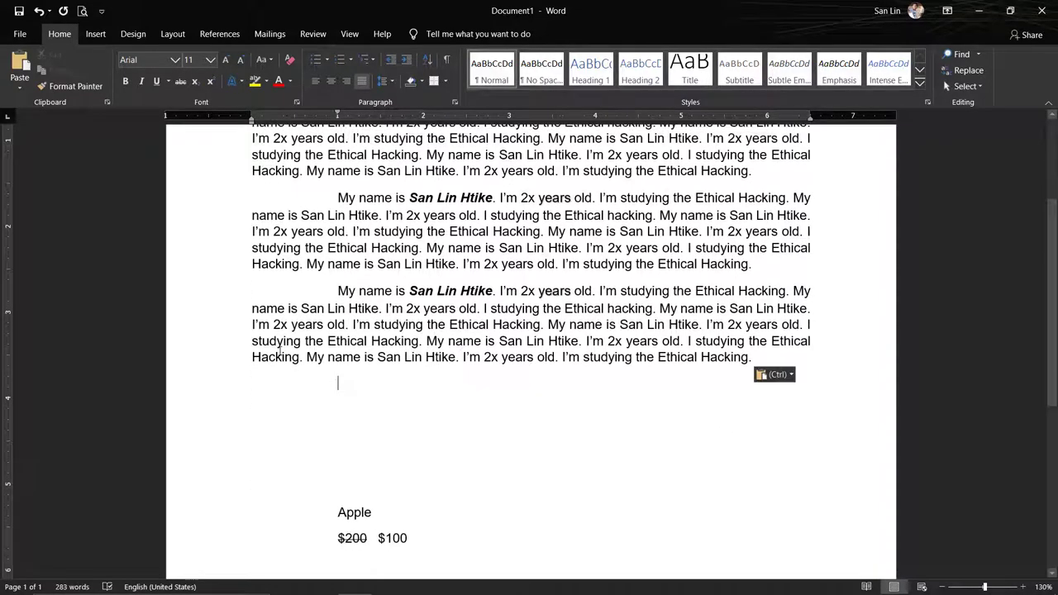
left_click(21, 64)
scroll(444, 378, "up", 2)
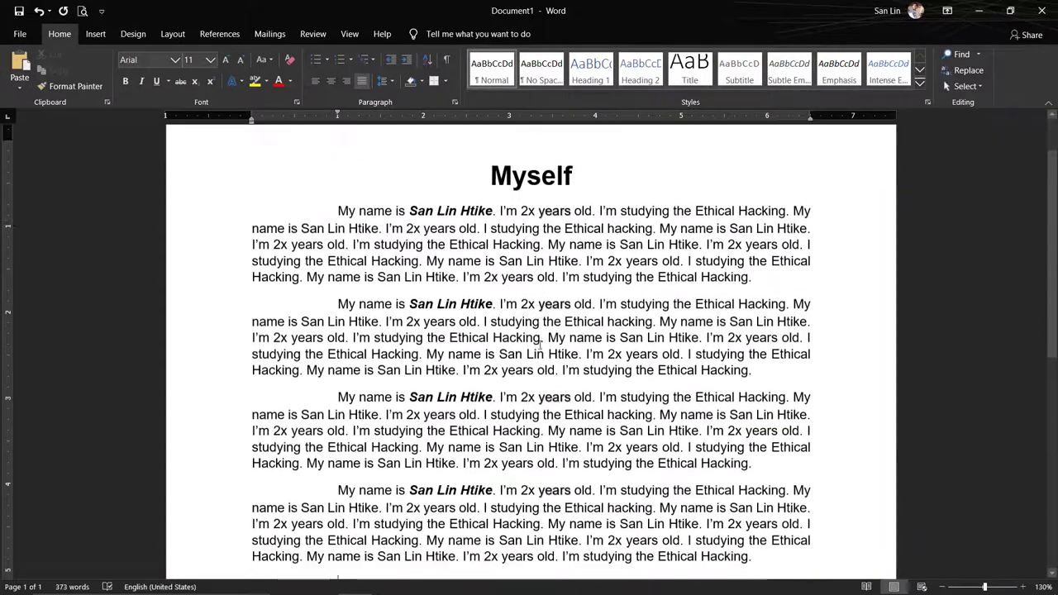
scroll(444, 378, "down", 2)
left_click(417, 308)
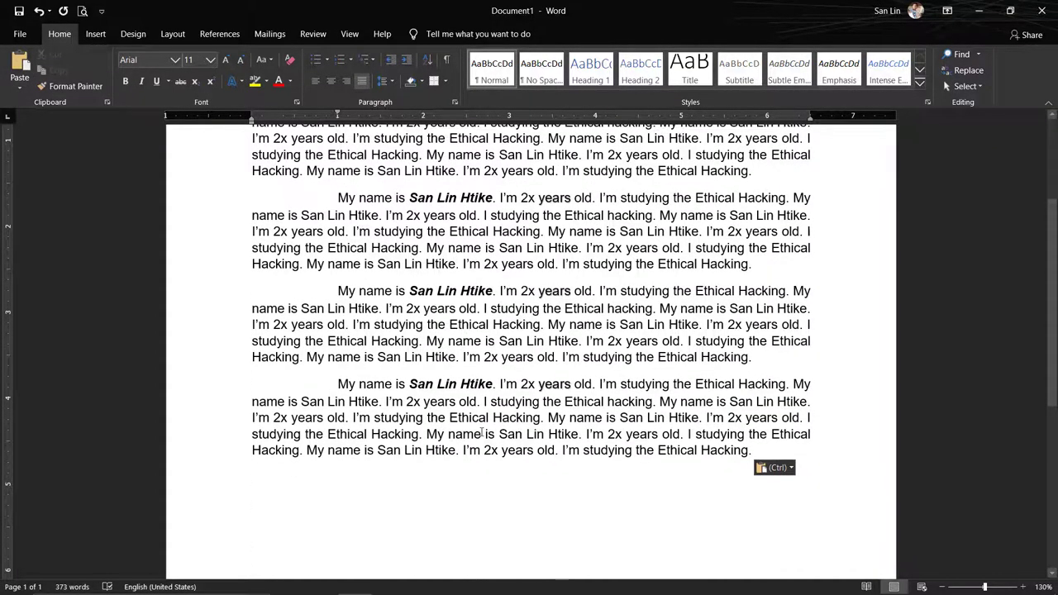
scroll(482, 431, "up", 1)
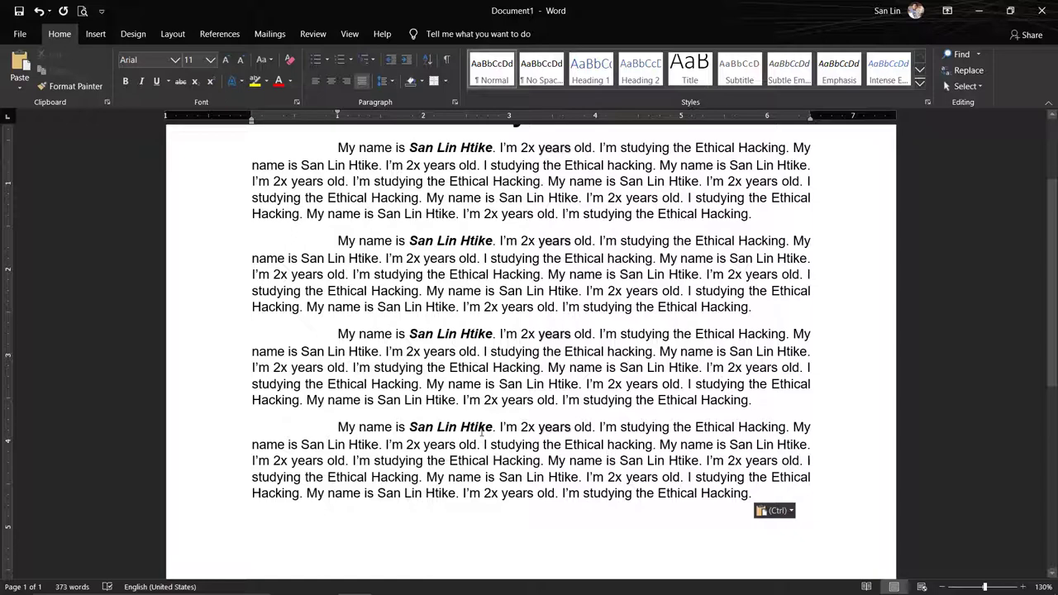
scroll(482, 432, "up", 1)
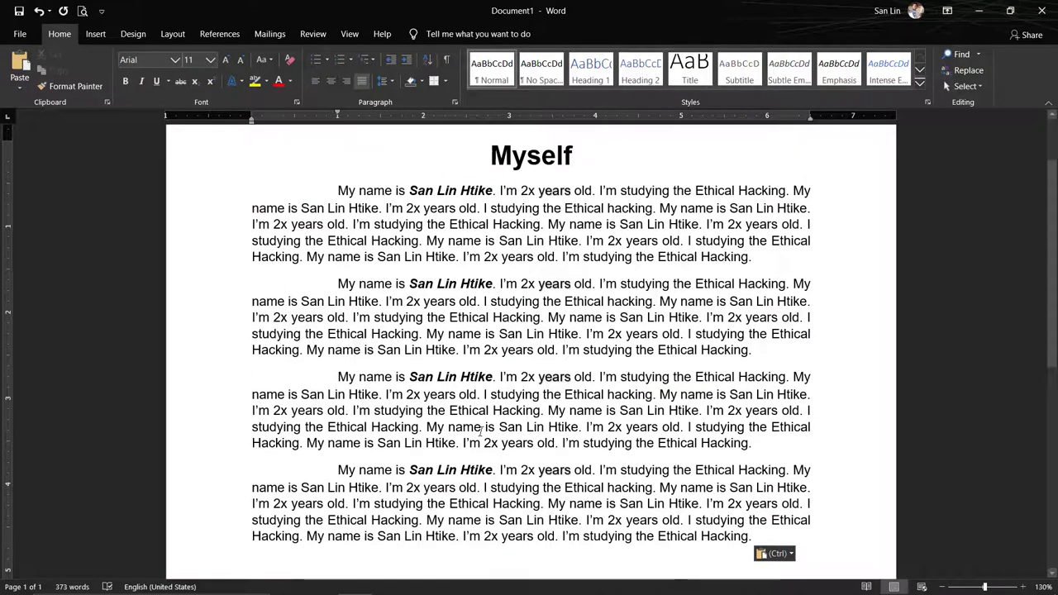
scroll(482, 430, "up", 1)
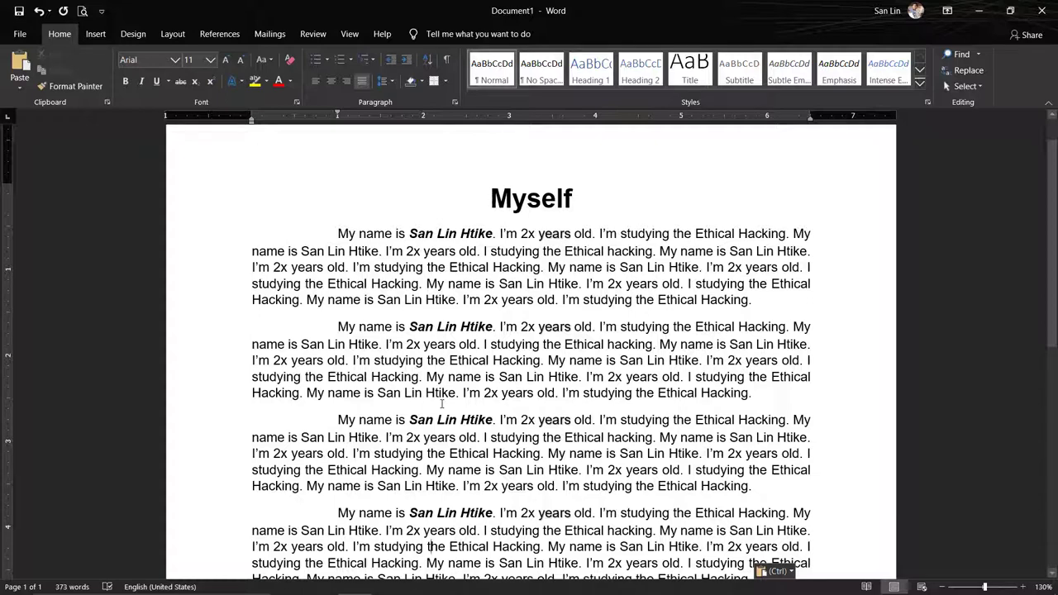
scroll(443, 403, "down", 2)
scroll(451, 403, "down", 2)
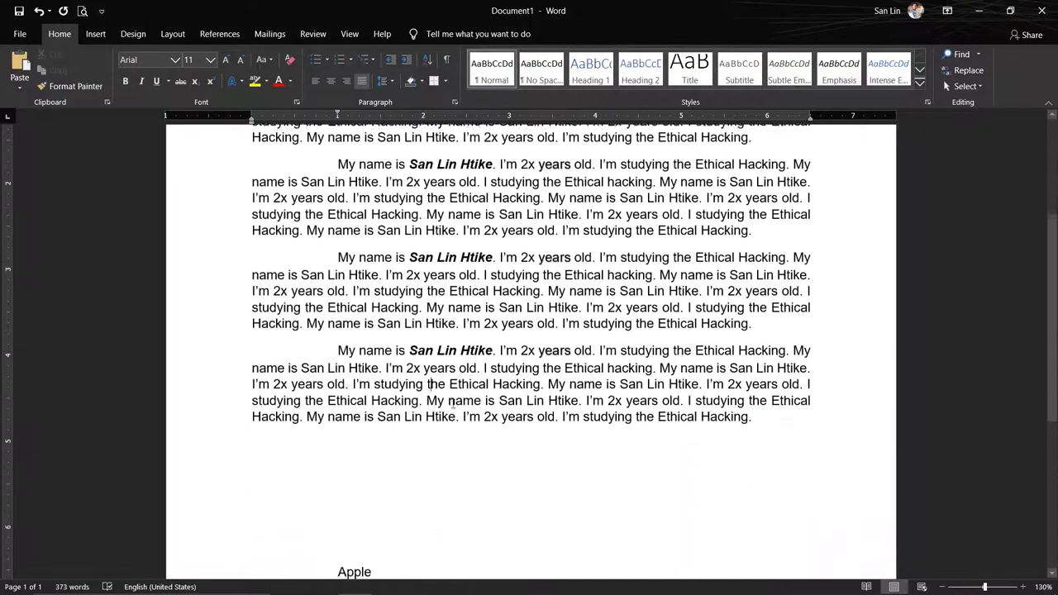
- Set the last introduction paragraph's font to W01Art House
triple_click(363, 356)
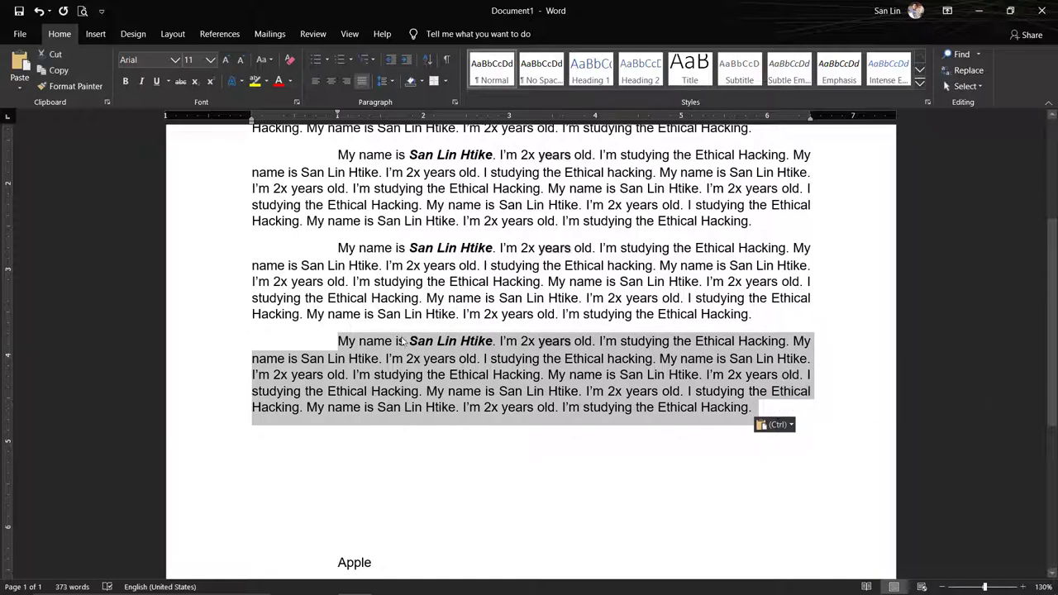
left_click(174, 60)
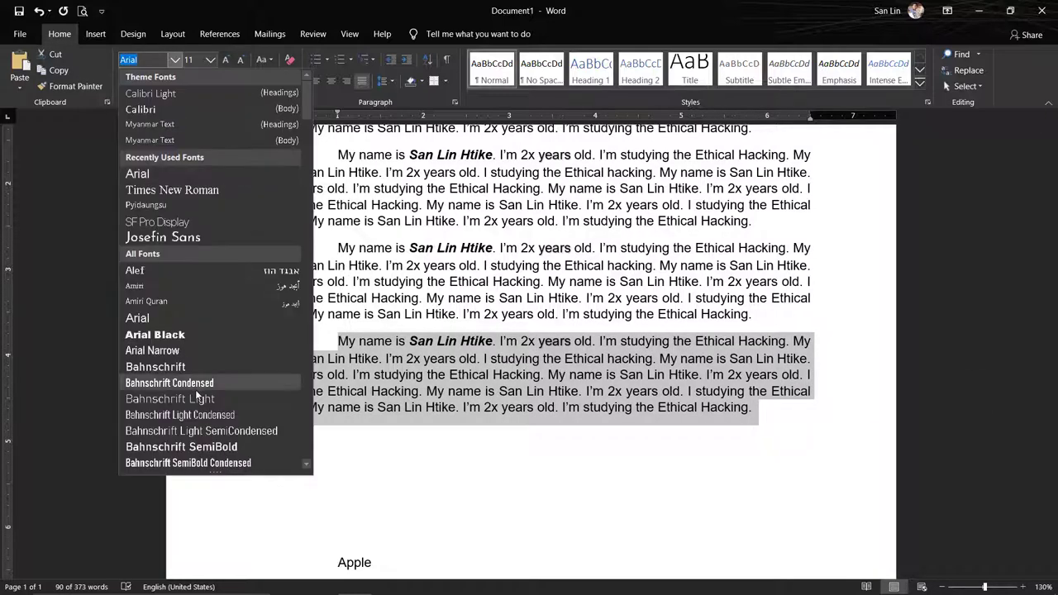
scroll(195, 389, "down", 5)
scroll(197, 389, "down", 5)
scroll(197, 387, "down", 5)
scroll(196, 387, "down", 5)
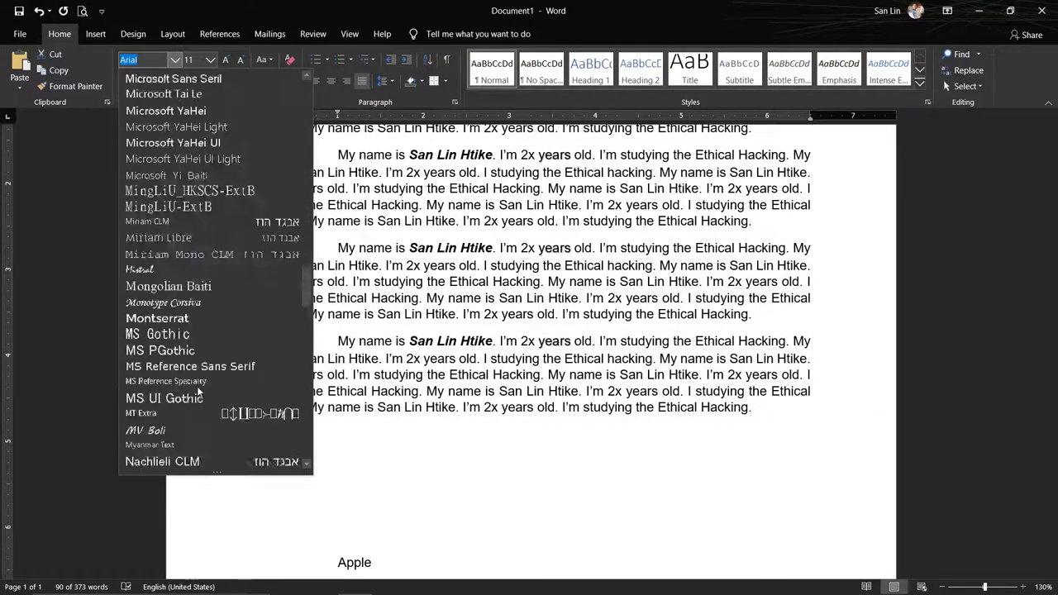
scroll(197, 387, "down", 5)
scroll(190, 395, "down", 5)
scroll(239, 384, "down", 5)
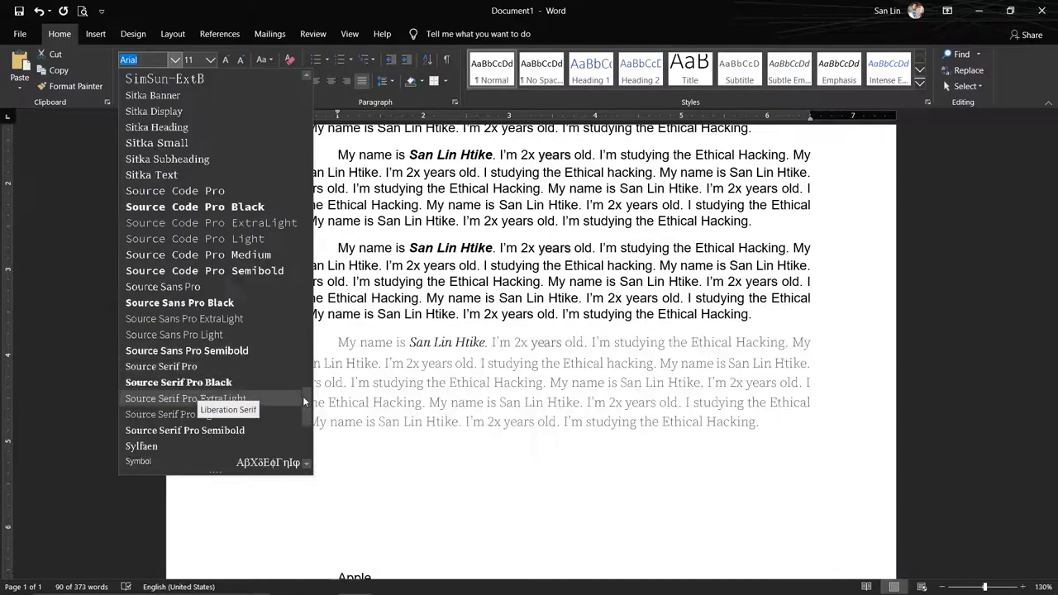
left_click_drag(302, 396, 305, 447)
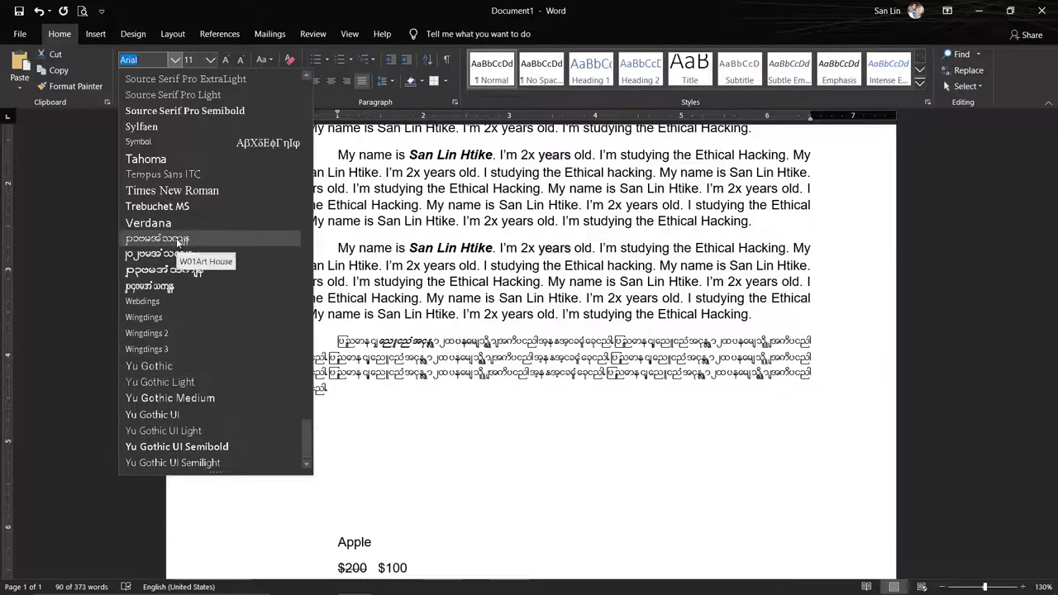
left_click(176, 238)
- Set that paragraph's font size to 72, stretching the document to 5 pages
left_click(210, 61)
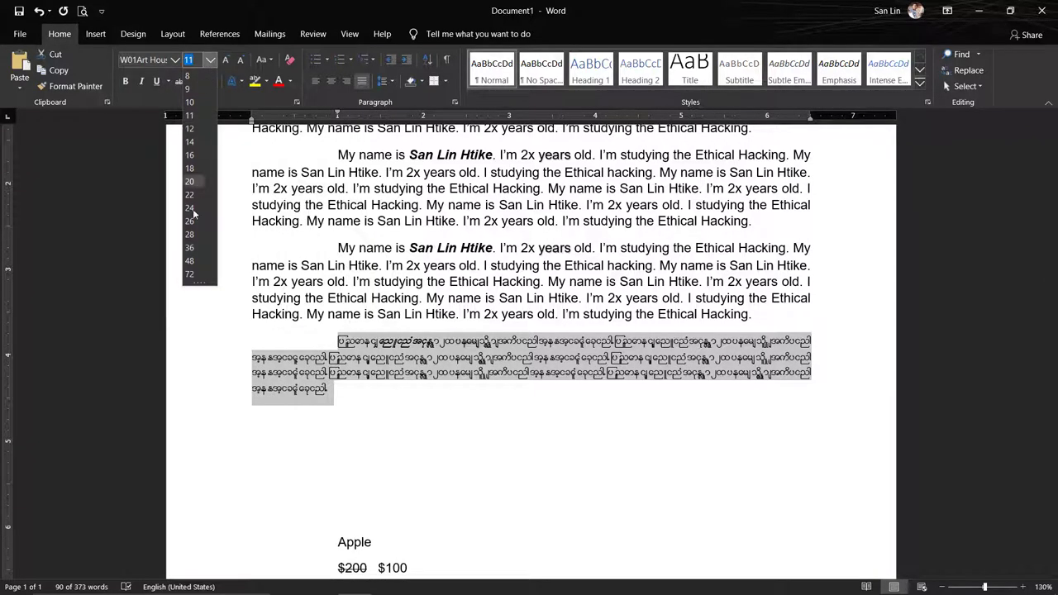
key("Escape")
type("72")
key("Return")
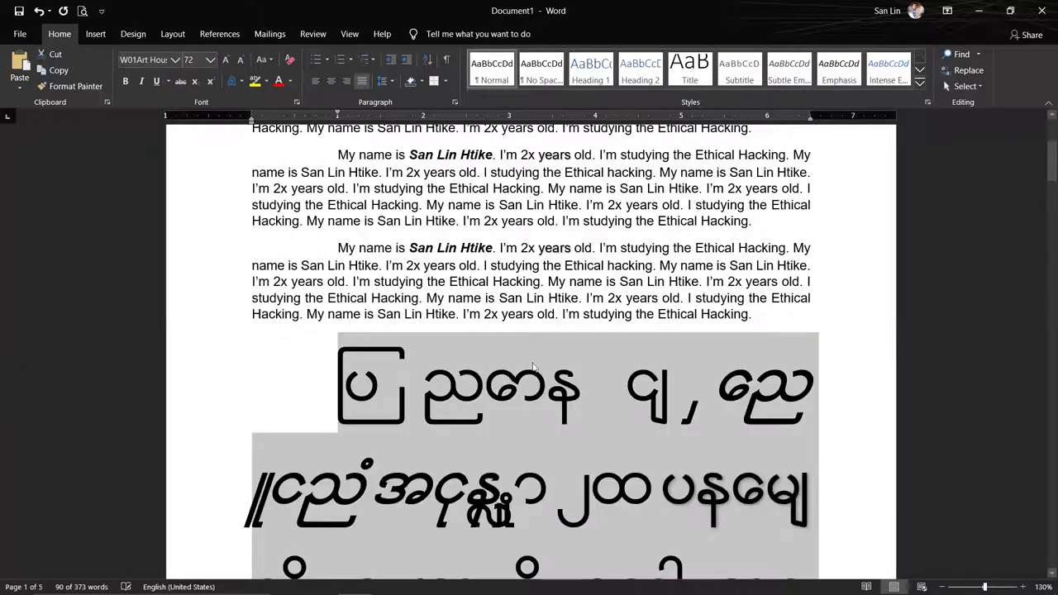
scroll(549, 372, "down", 3)
scroll(548, 371, "down", 3)
scroll(548, 371, "down", 2)
scroll(548, 375, "down", 3)
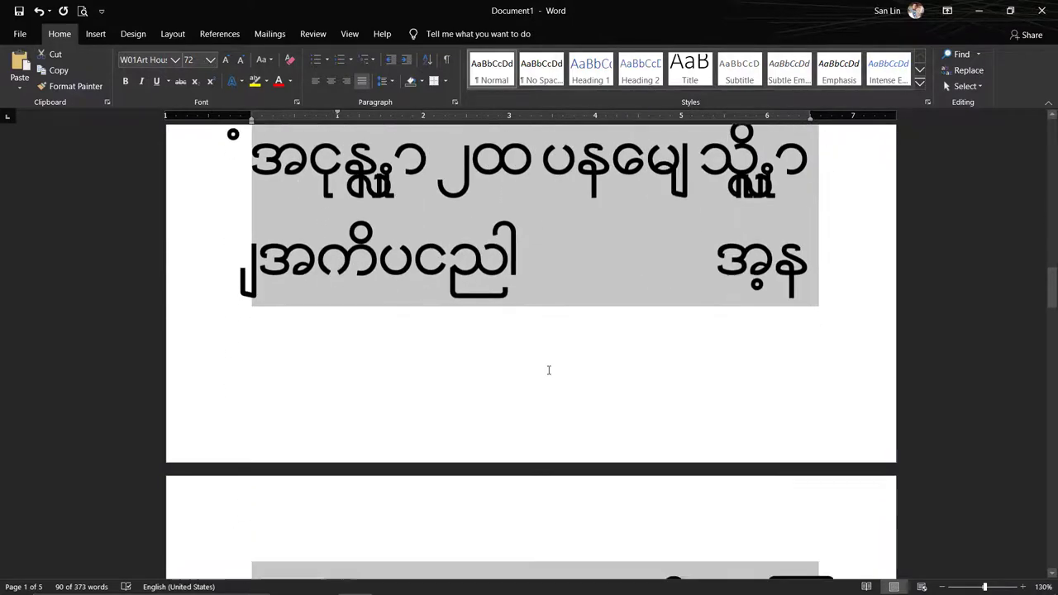
scroll(548, 374, "down", 3)
scroll(548, 374, "down", 3)
scroll(548, 374, "down", 2)
scroll(548, 372, "up", 3)
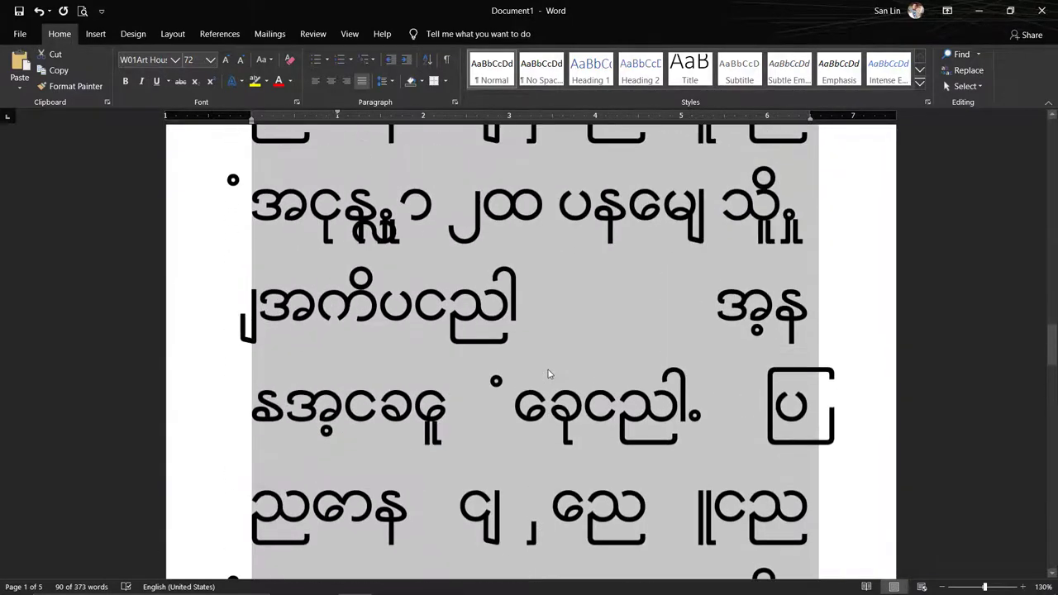
scroll(548, 369, "up", 3)
scroll(542, 368, "up", 3)
scroll(537, 366, "up", 3)
scroll(536, 366, "up", 3)
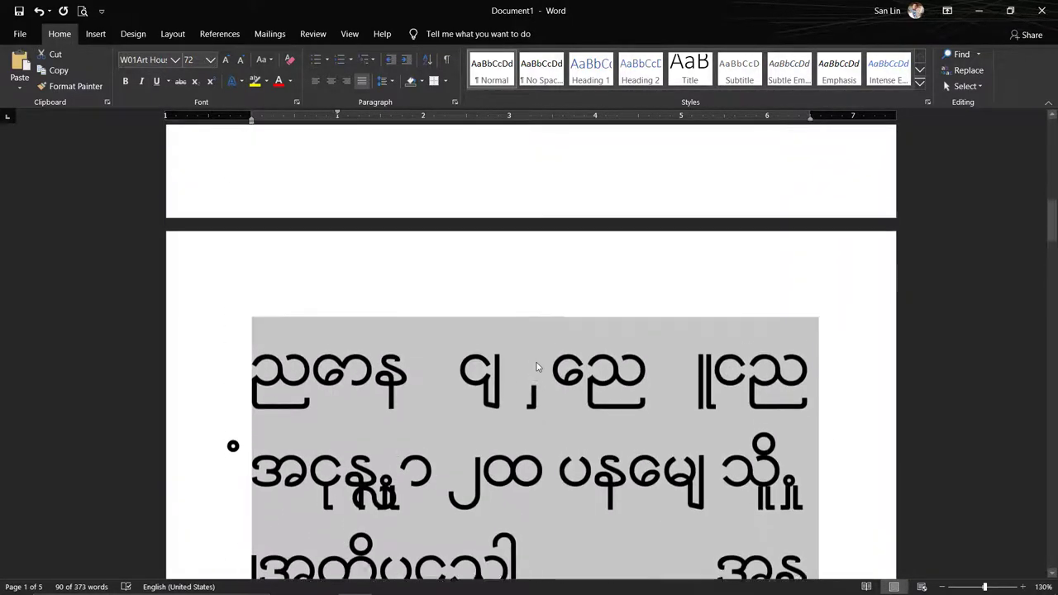
scroll(537, 366, "up", 2)
scroll(537, 366, "up", 3)
scroll(537, 365, "up", 3)
scroll(537, 364, "up", 1)
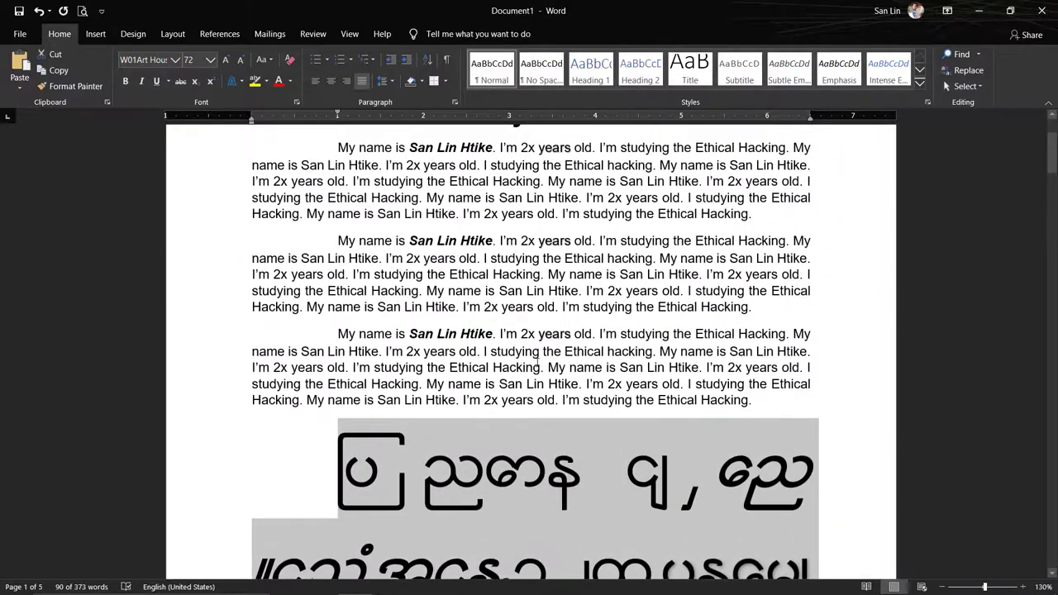
scroll(537, 364, "up", 3)
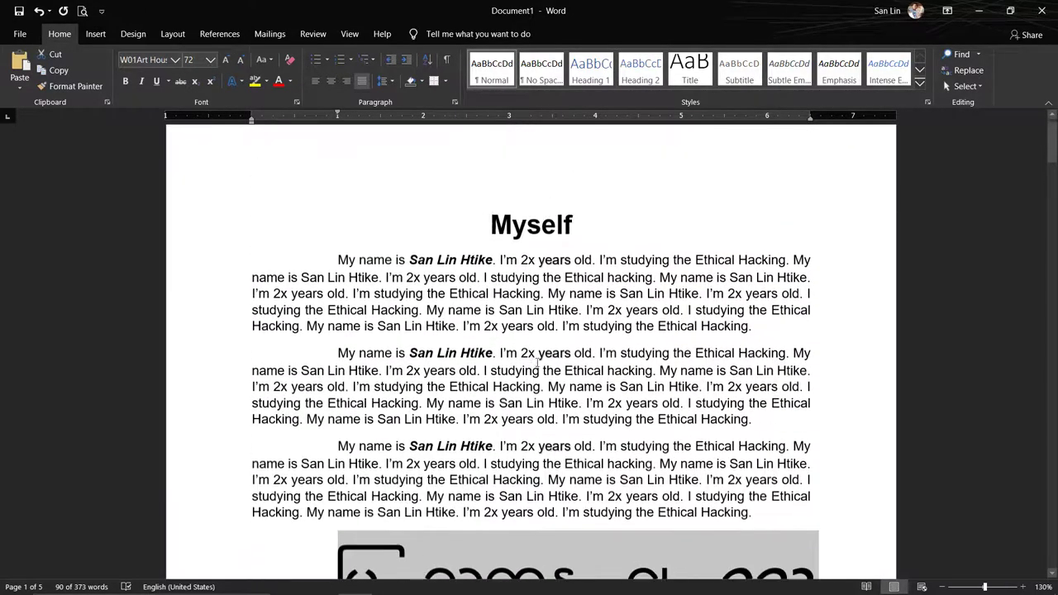
scroll(536, 367, "down", 7)
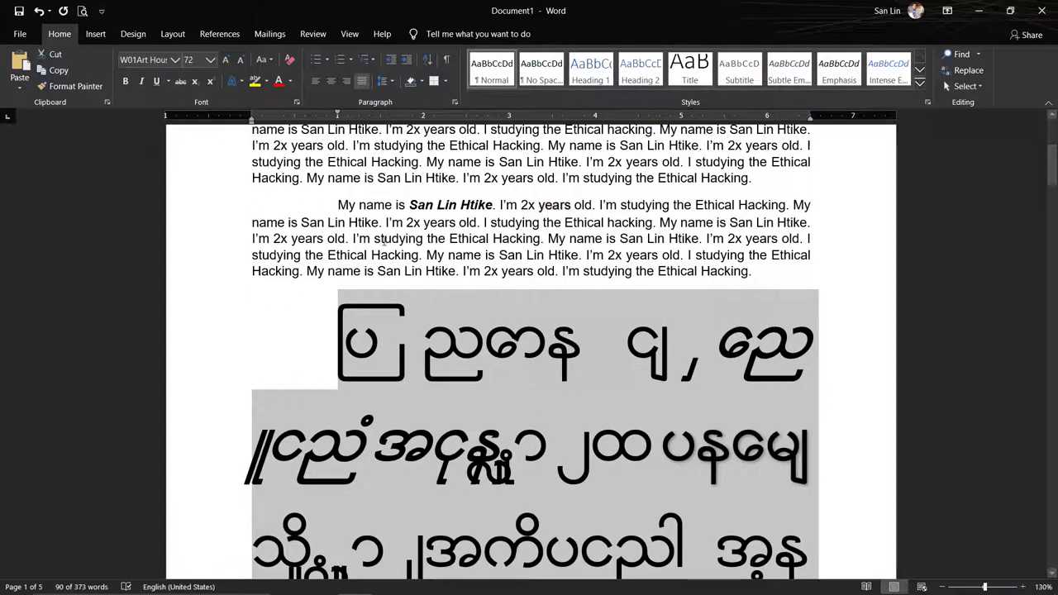
left_click(397, 239)
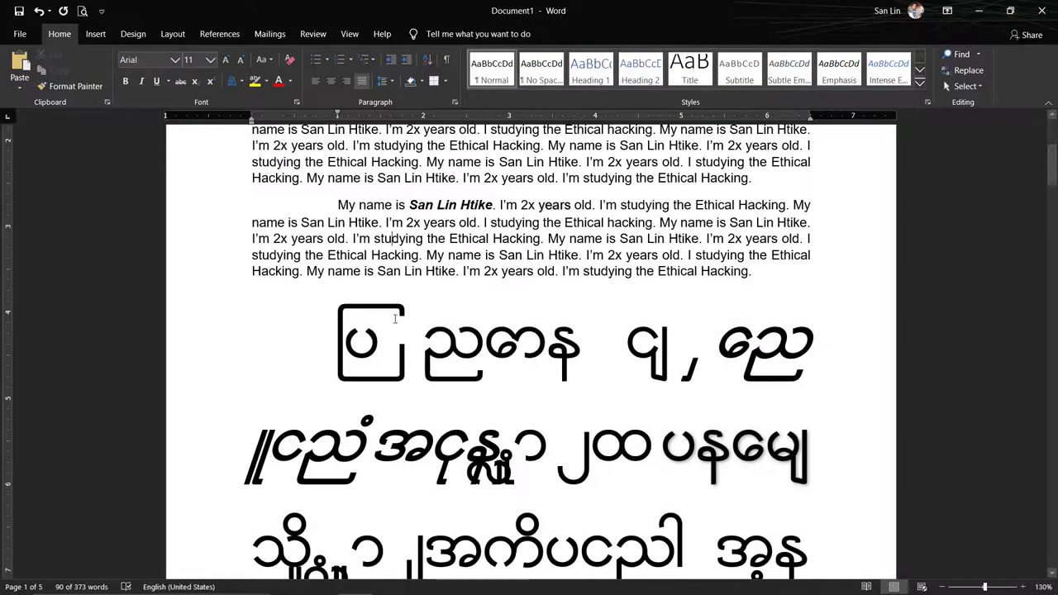
left_click(397, 347)
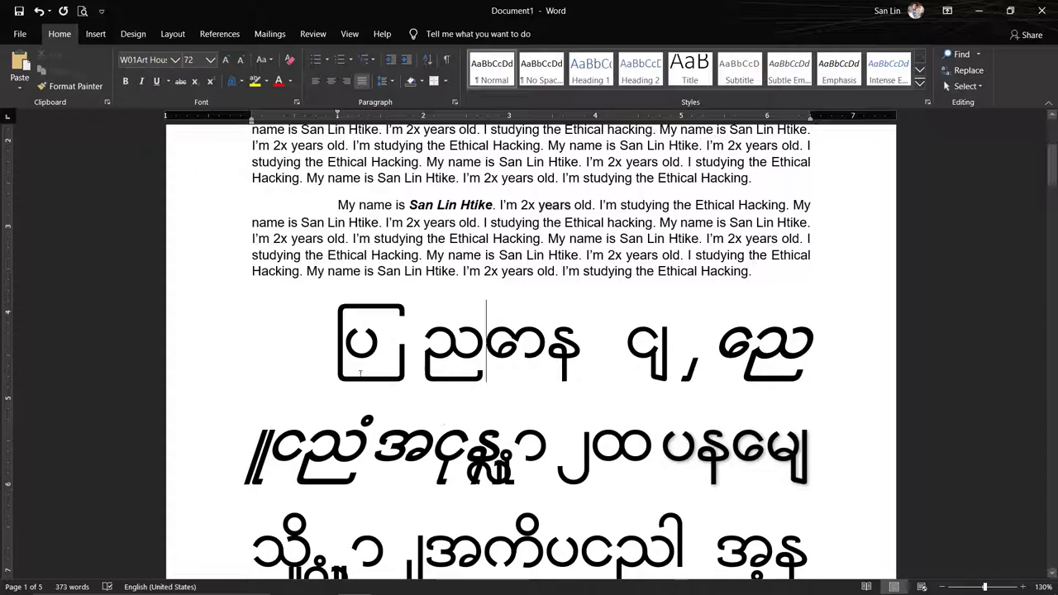
scroll(442, 279, "up", 3)
scroll(442, 279, "up", 2)
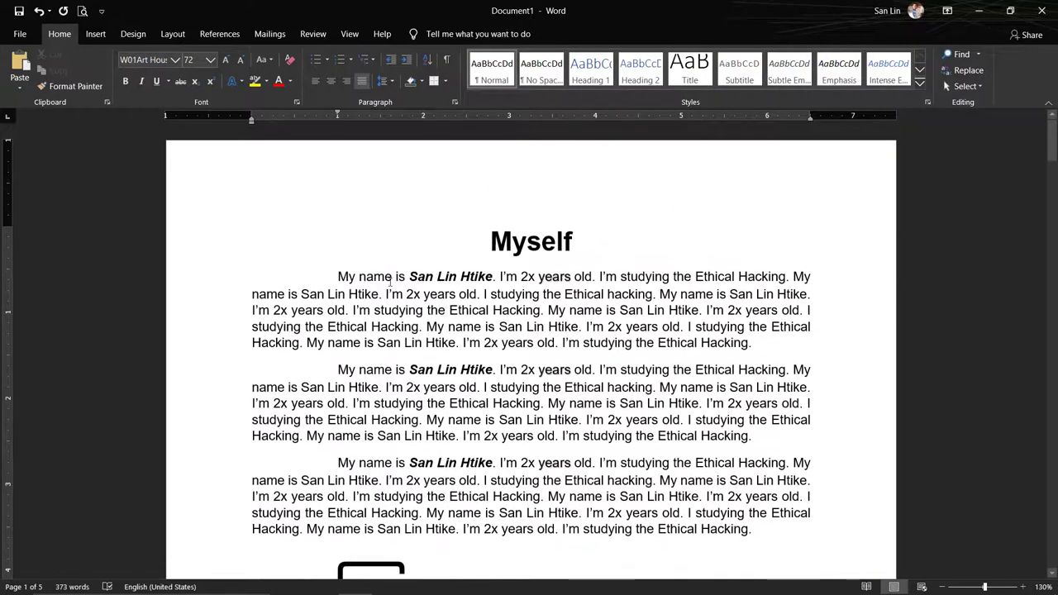
left_click(370, 277)
scroll(449, 335, "down", 7)
scroll(449, 335, "down", 2)
left_click(488, 355)
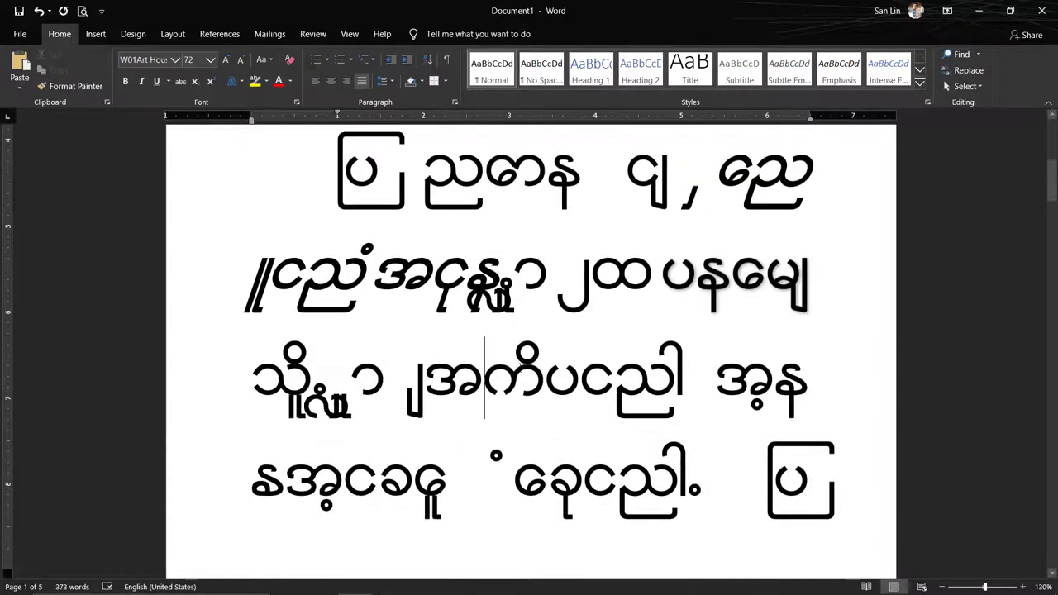
scroll(520, 366, "down", 4)
scroll(525, 364, "down", 5)
scroll(416, 355, "down", 4)
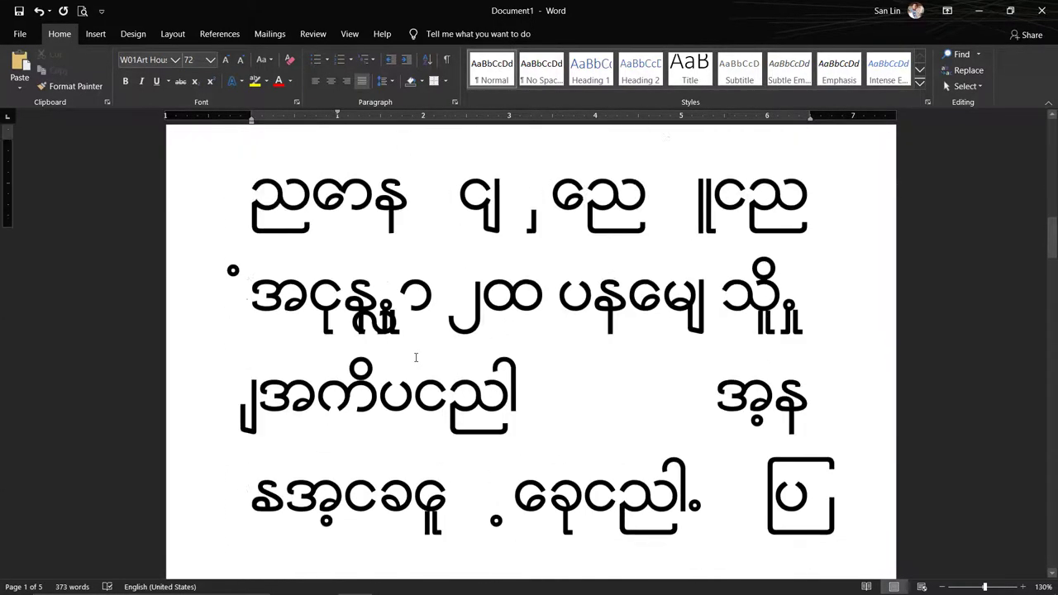
scroll(363, 343, "up", 12)
scroll(362, 343, "up", 8)
scroll(362, 340, "up", 1)
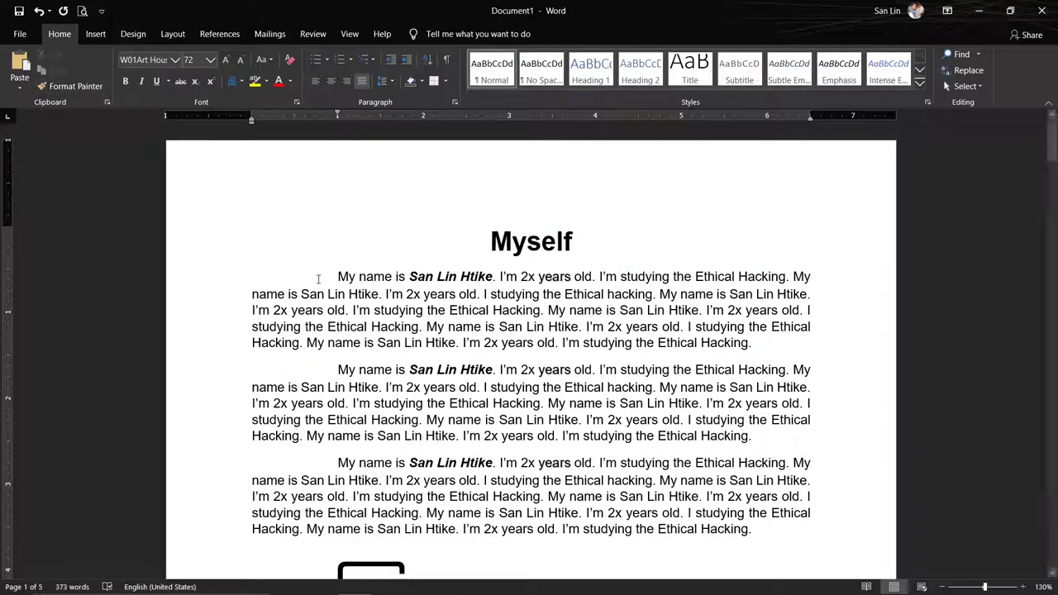
left_click_drag(338, 276, 396, 276)
scroll(447, 442, "down", 3)
scroll(447, 442, "down", 3)
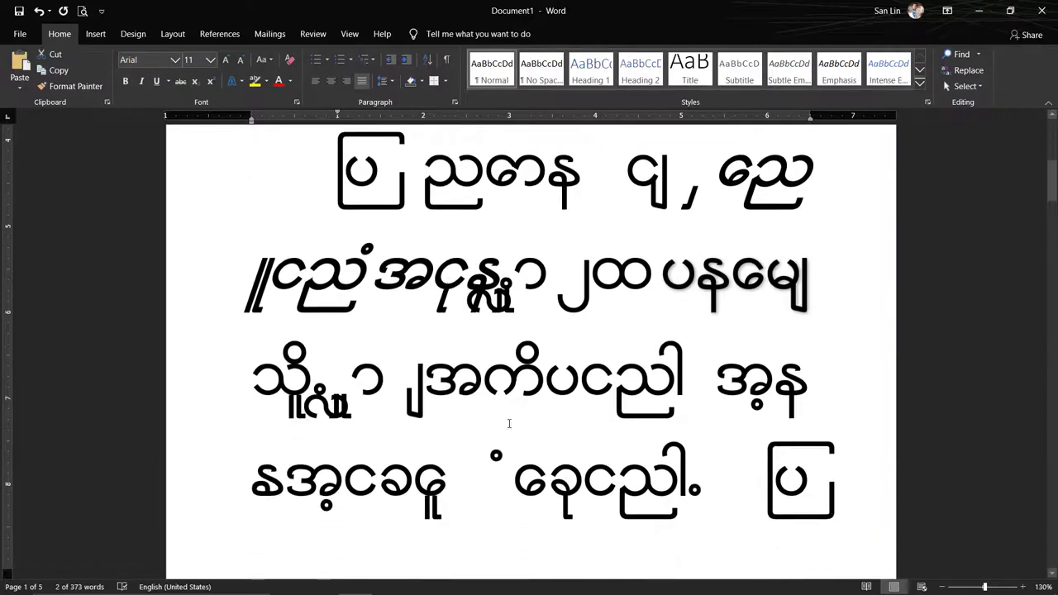
scroll(518, 435, "up", 6)
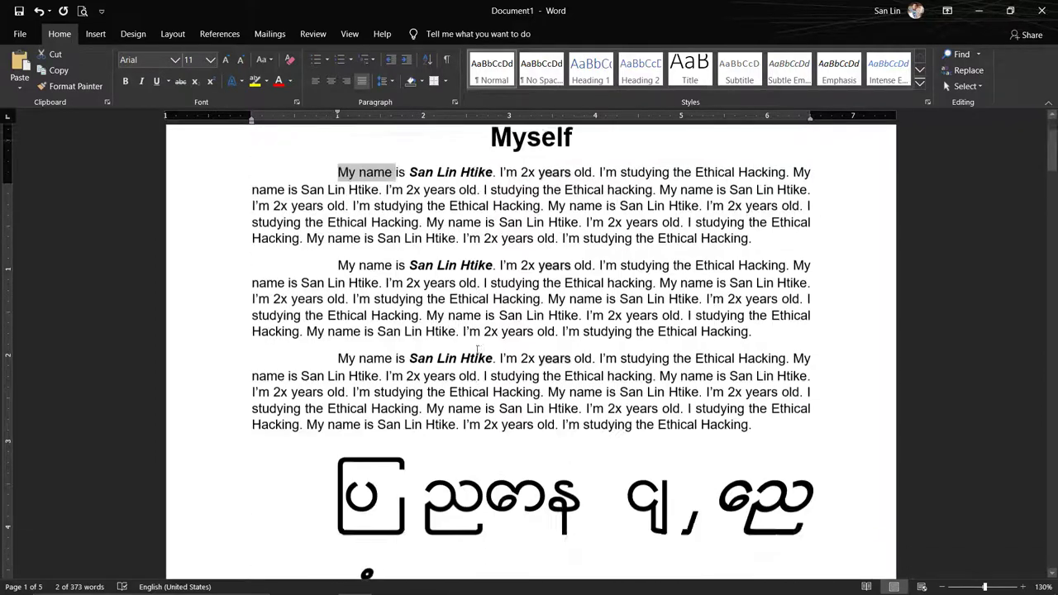
scroll(377, 263, "up", 2)
- Pick up the Arial 11 formatting from the first paragraph's second line with Format Painter
left_click(351, 283)
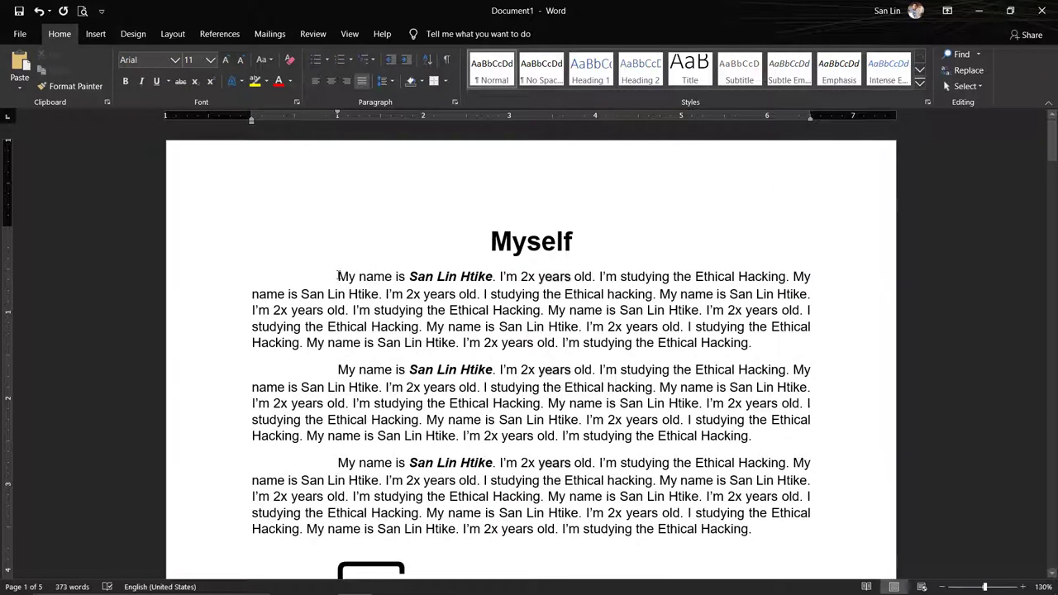
left_click_drag(338, 278, 358, 277)
left_click(347, 281)
left_click_drag(253, 295, 394, 301)
left_click(349, 310)
left_click_drag(253, 296, 347, 295)
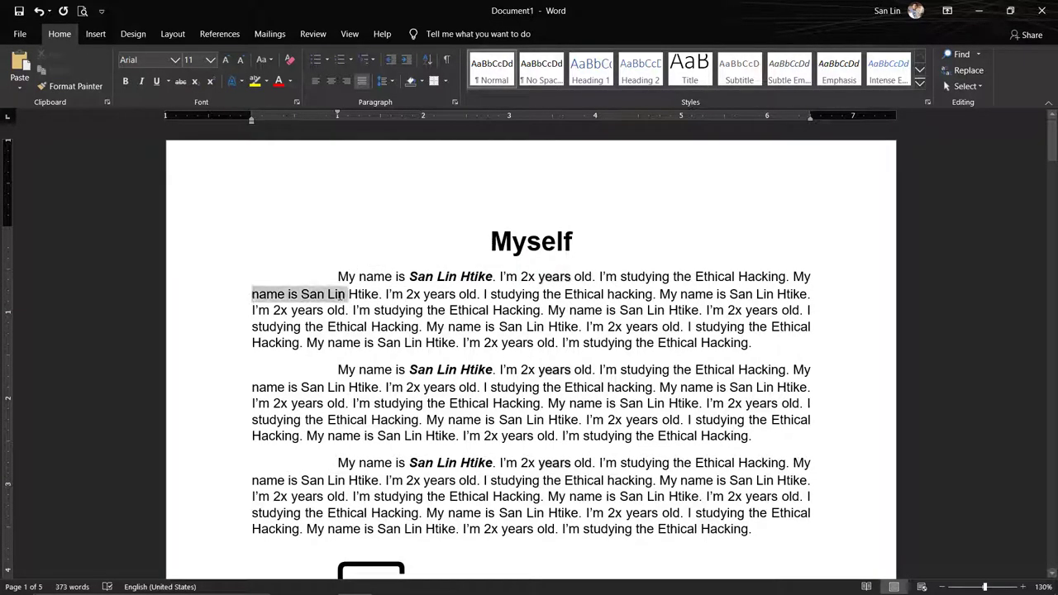
left_click(81, 87)
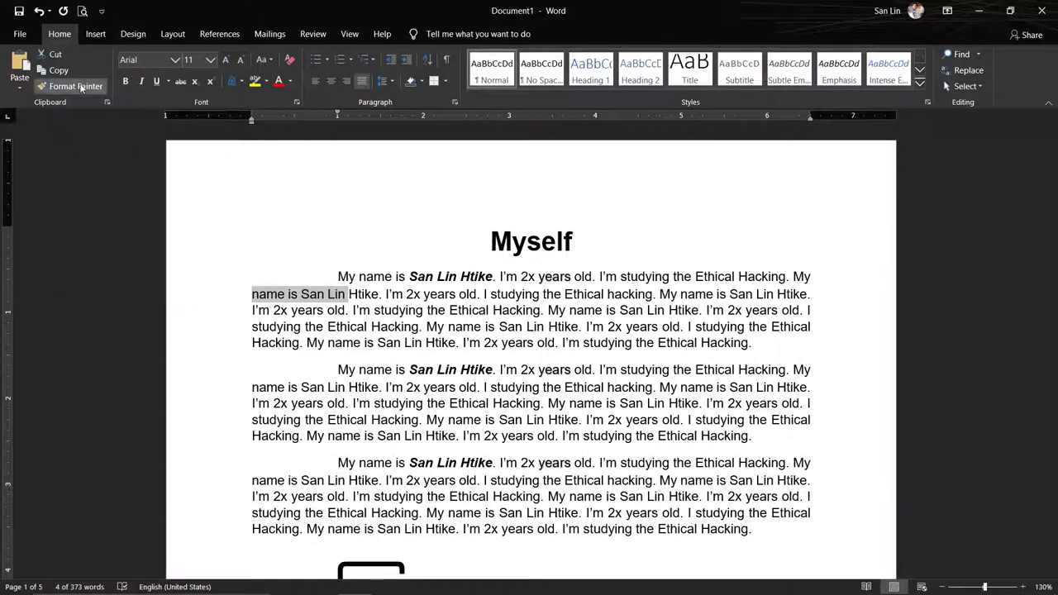
- Paint that Arial 11 formatting over the oversized W01Art House paragraph
scroll(447, 275, "down", 3)
scroll(372, 231, "down", 5)
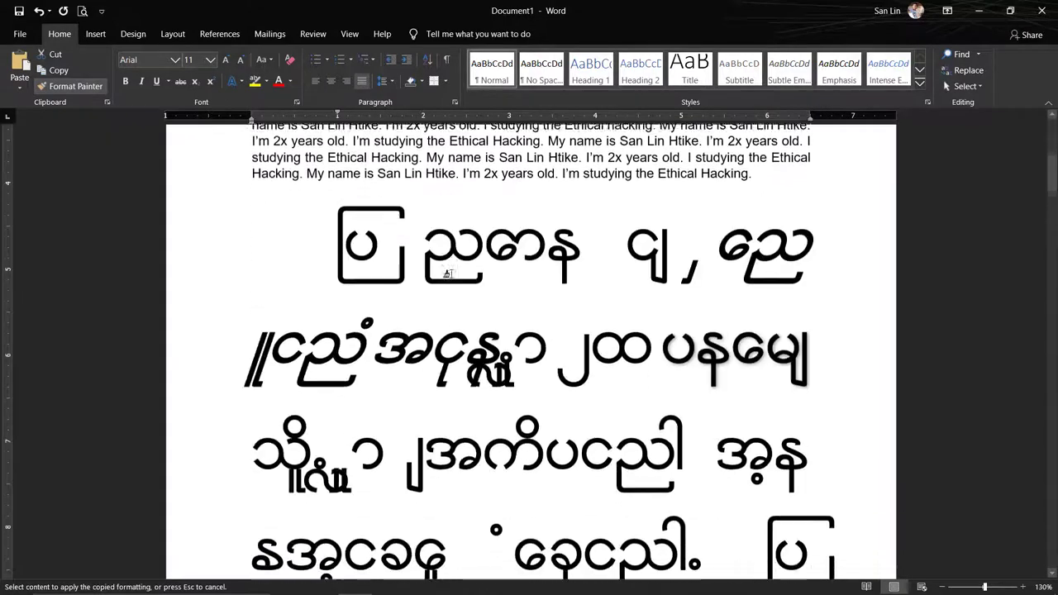
left_click_drag(335, 191, 684, 590)
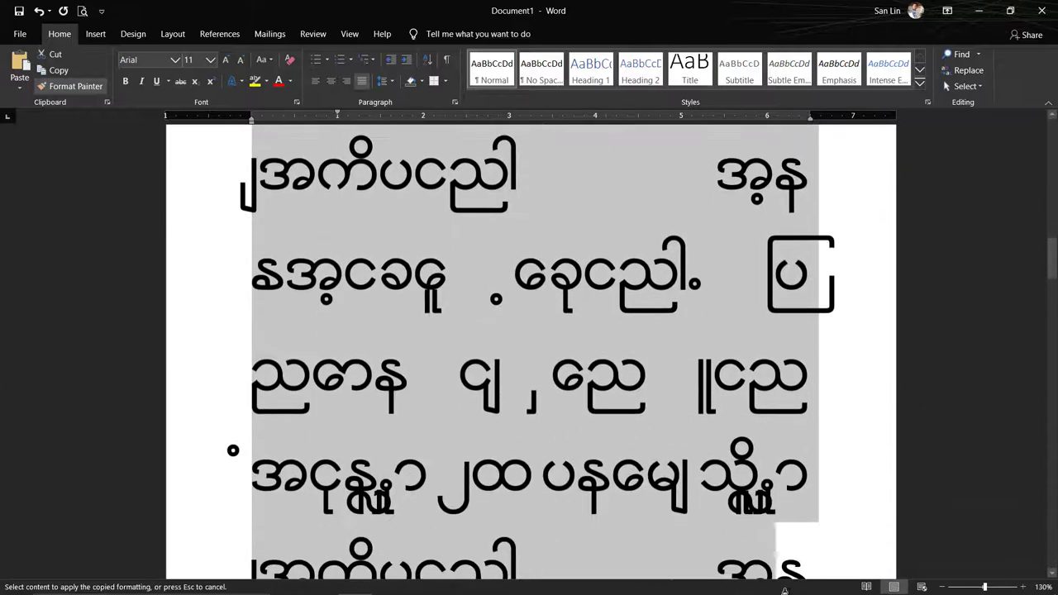
left_click_drag(685, 590, 875, 592)
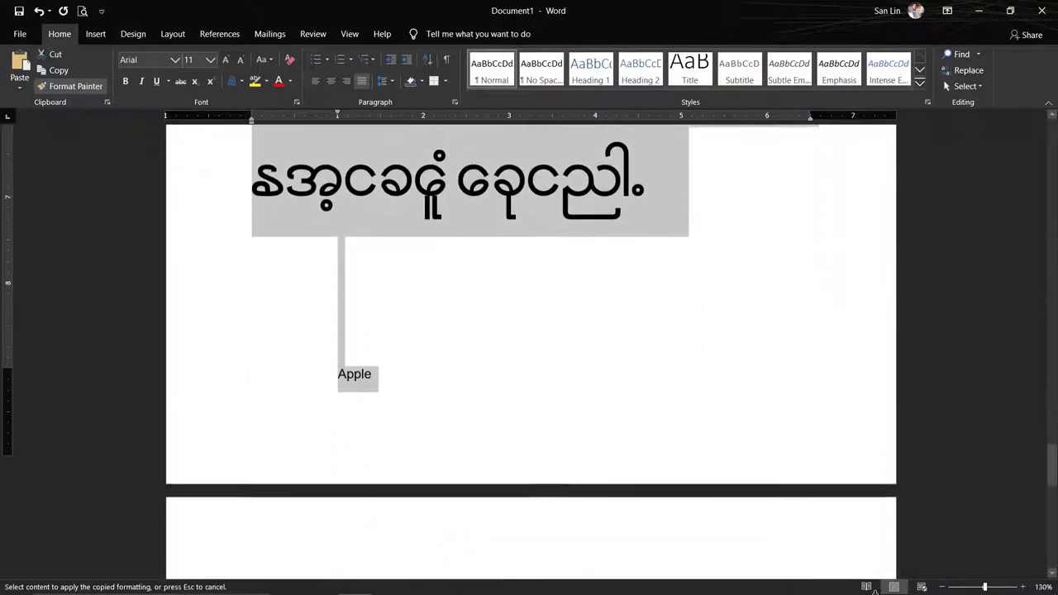
mouse_move(875, 592)
left_mouse_down()
mouse_move(762, 187)
mouse_move(753, 359)
left_mouse_up()
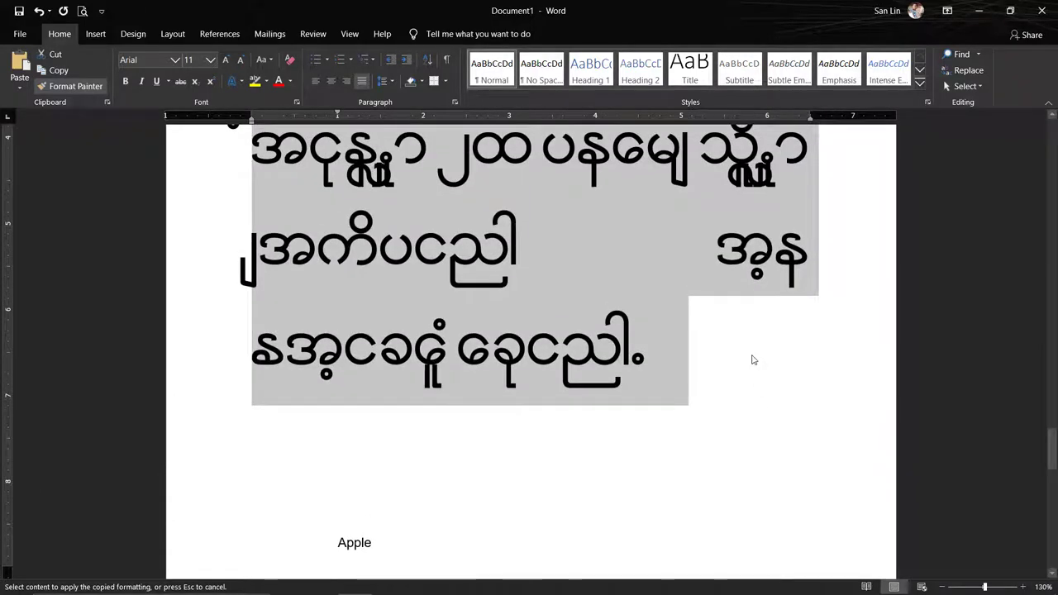
left_click_drag(753, 360, 753, 360)
scroll(752, 355, "down", 5)
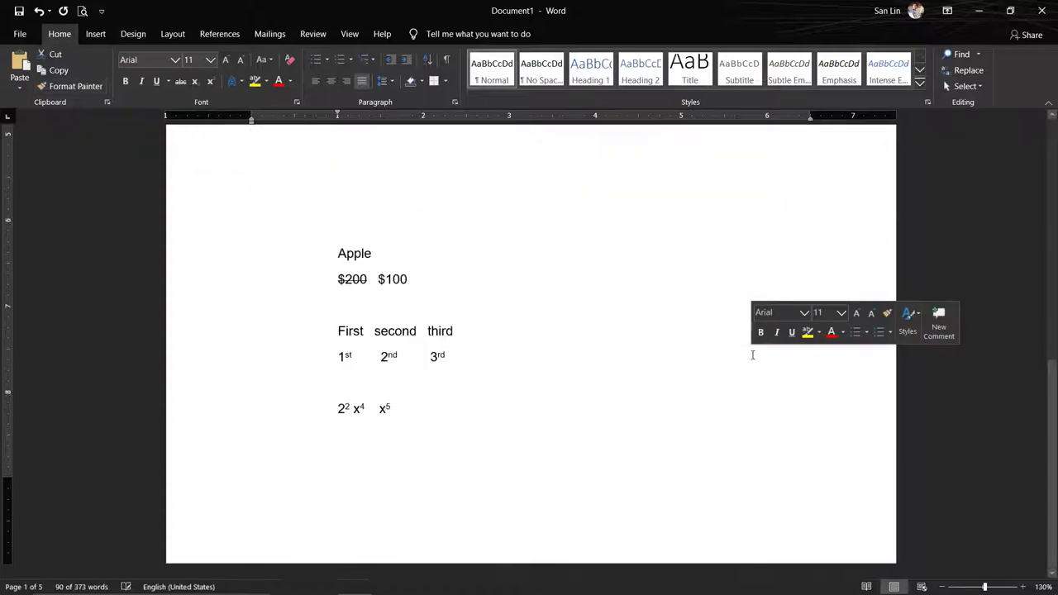
scroll(411, 349, "up", 6)
left_click(401, 368)
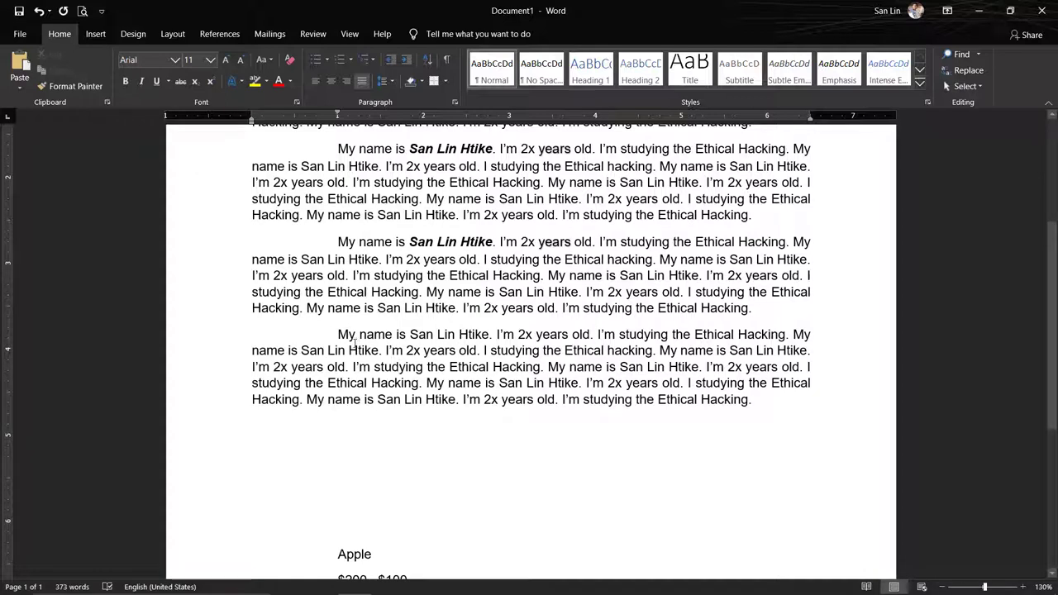
left_click_drag(339, 245, 392, 241)
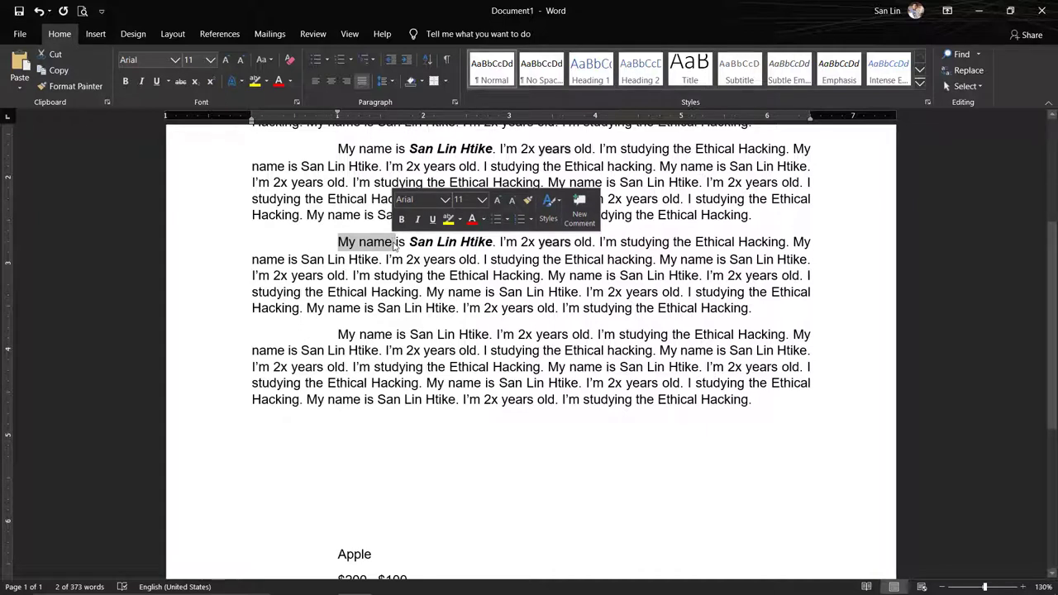
left_click(347, 246)
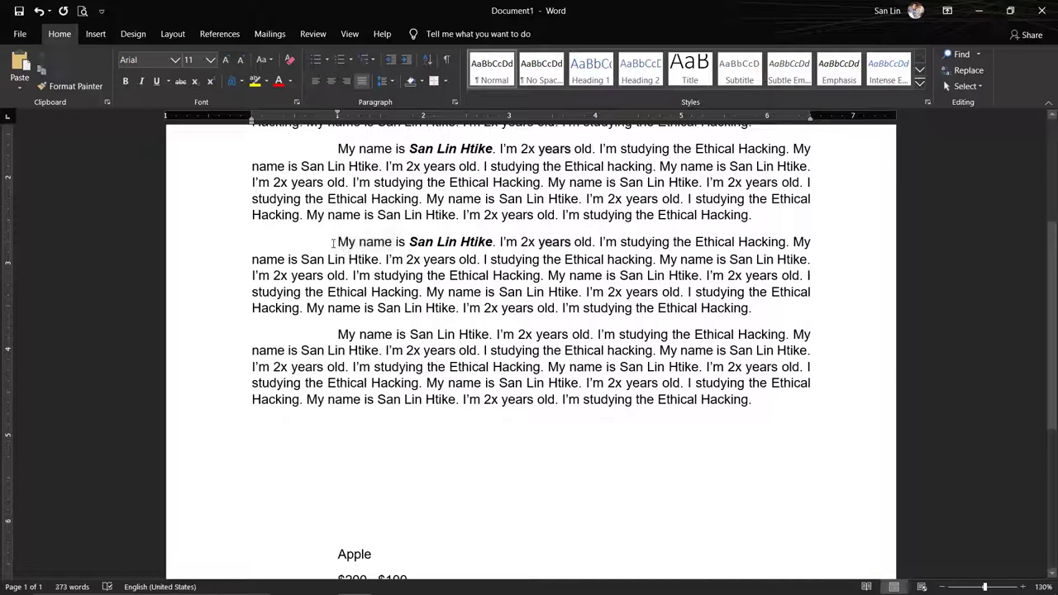
left_click(391, 259)
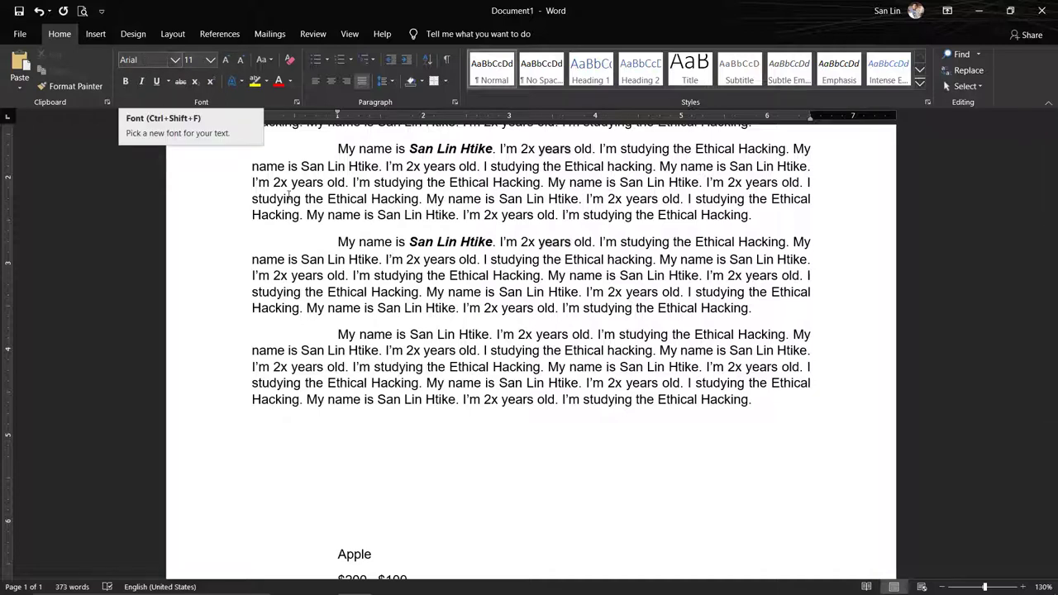
double_click(347, 243)
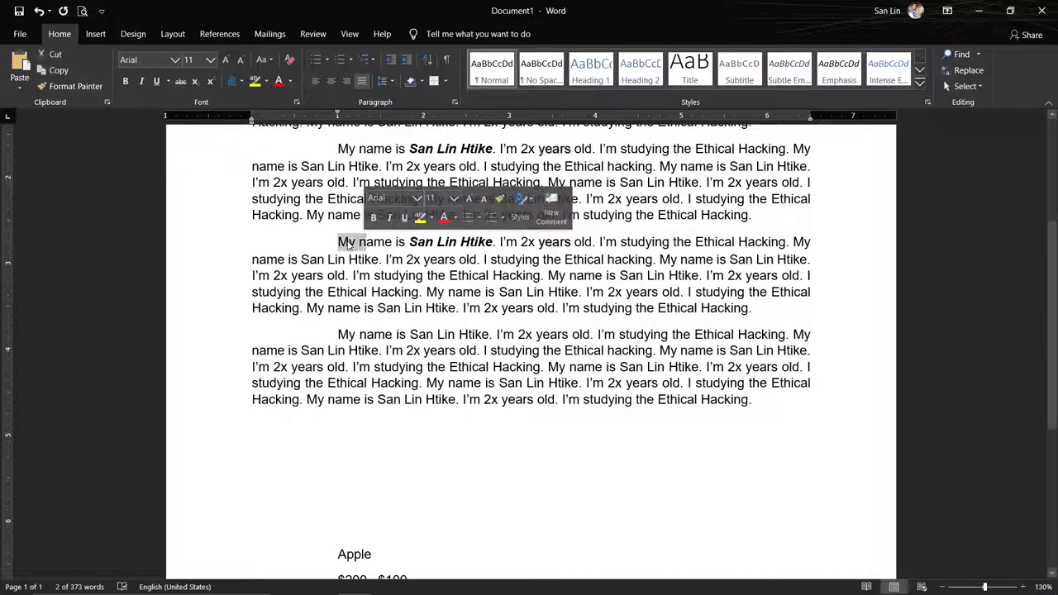
left_click(348, 243)
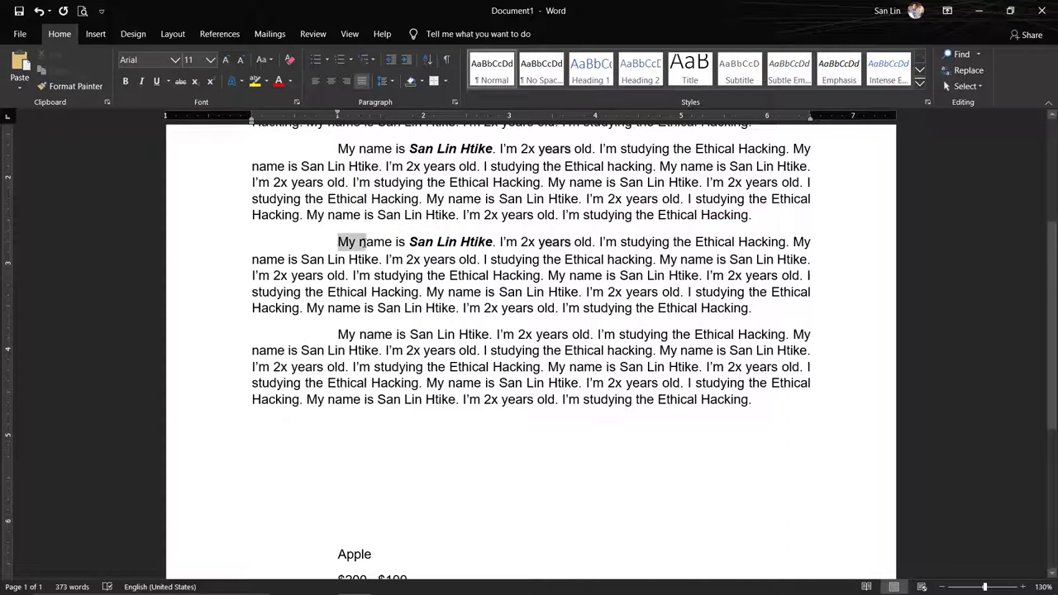
left_click(348, 246)
key("ctrl+z")
key("ctrl+y")
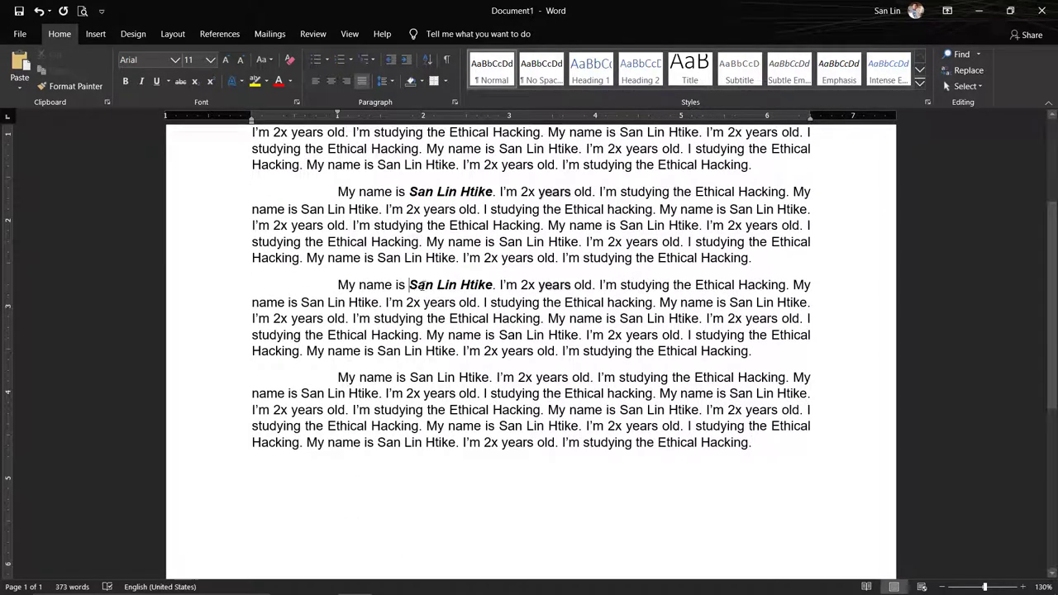
- Copy the third paragraph name's bold italic format onto the name in the fourth paragraph
left_click_drag(420, 285, 494, 285)
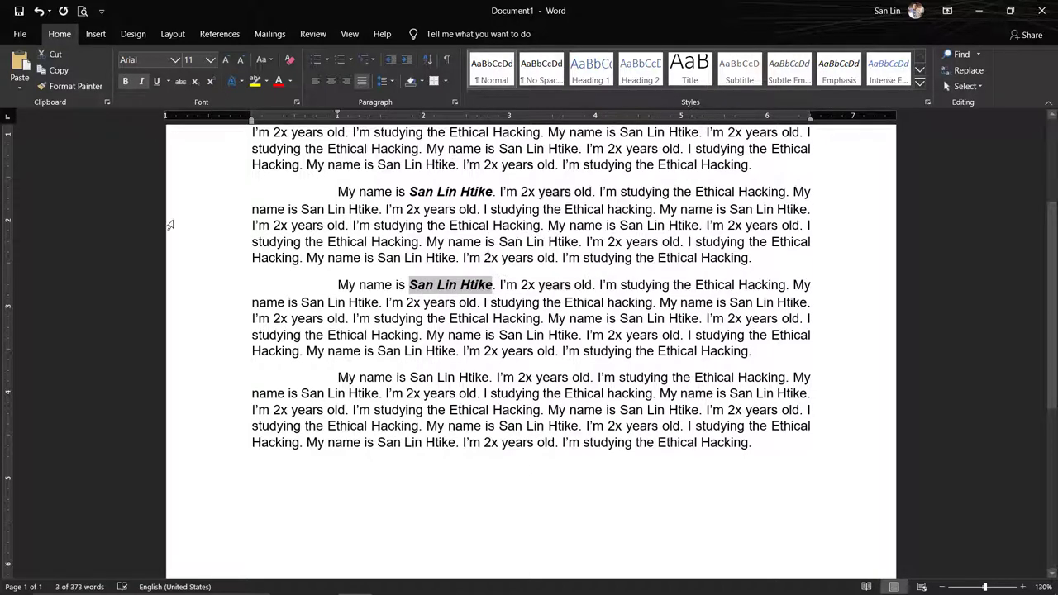
left_click(72, 86)
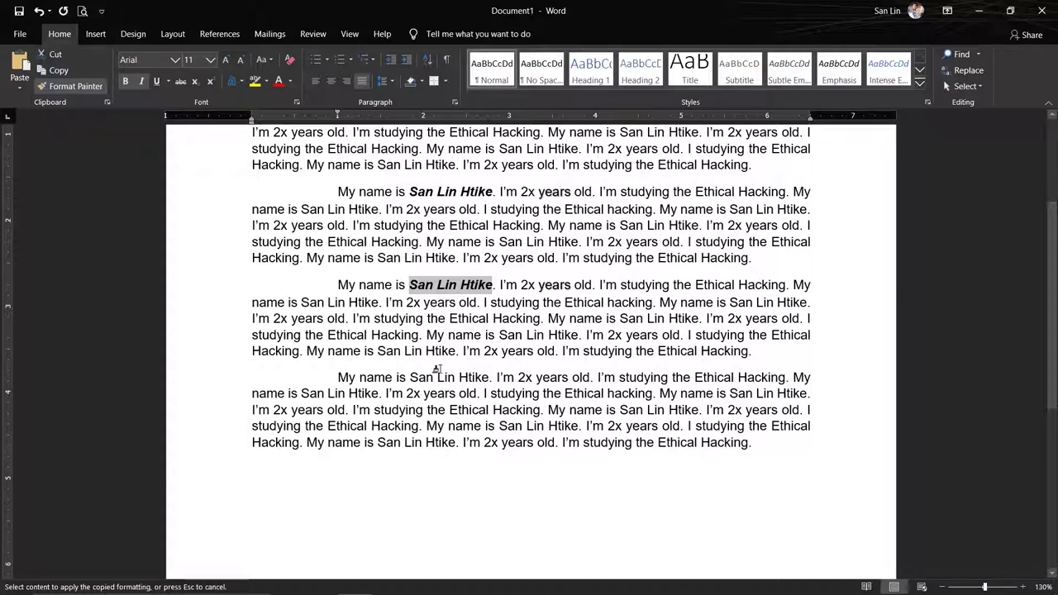
left_click_drag(411, 377, 489, 377)
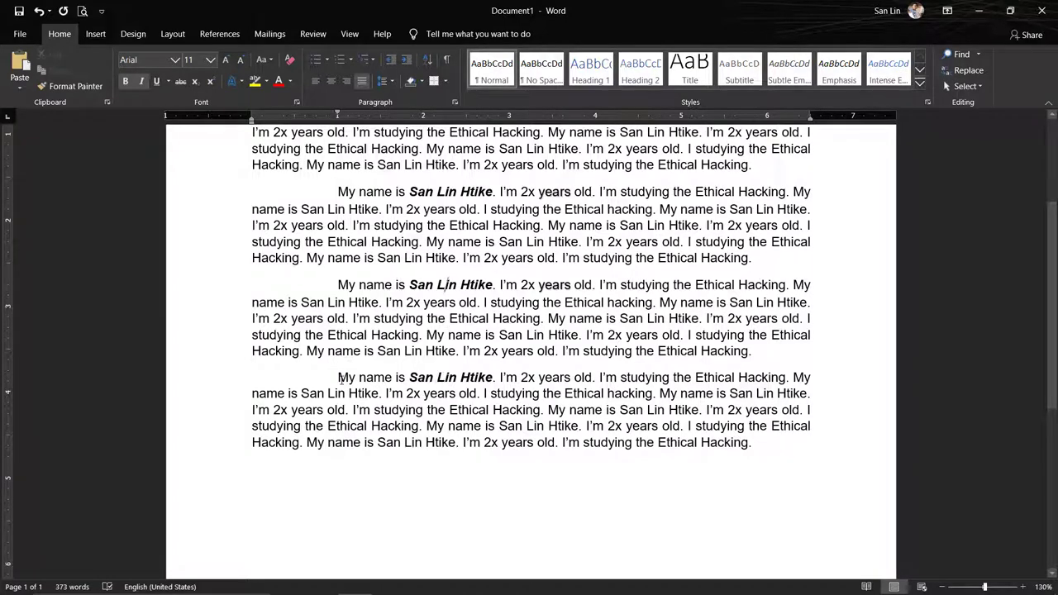
left_click_drag(339, 377, 354, 378)
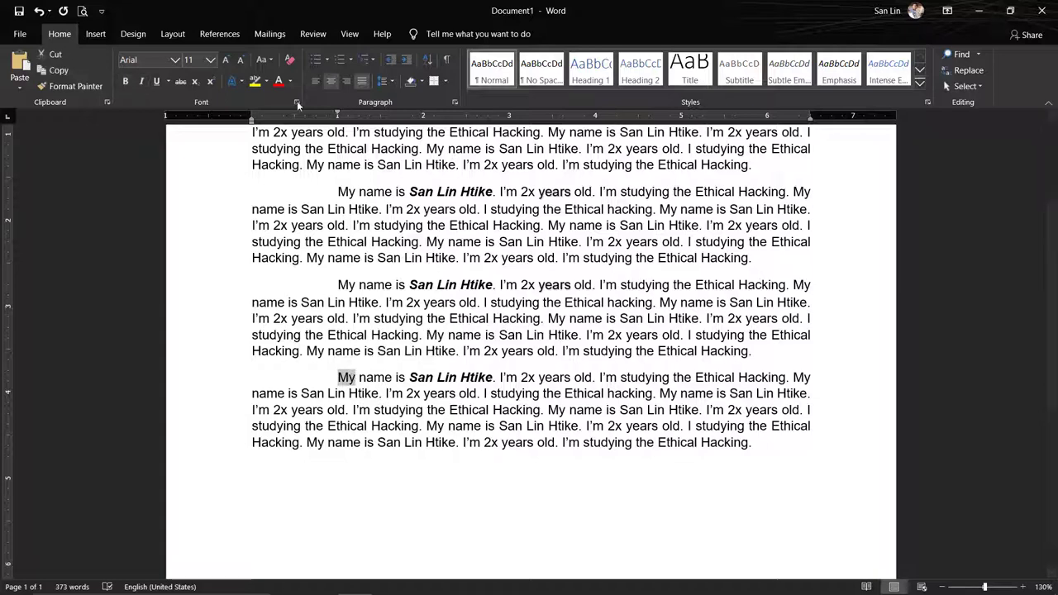
left_click(302, 409)
scroll(417, 409, "down", 3)
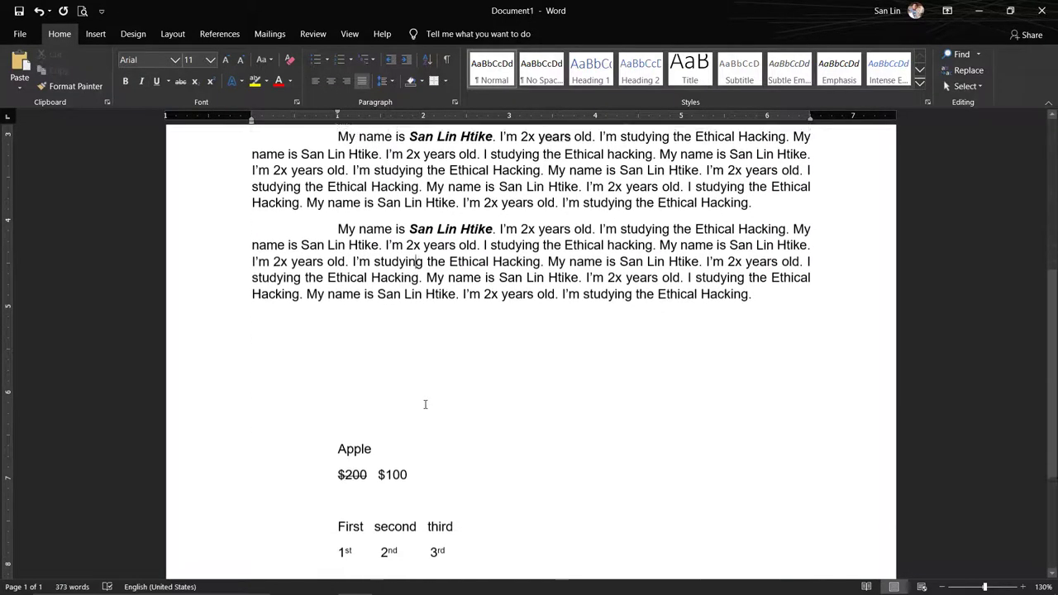
scroll(422, 405, "up", 2)
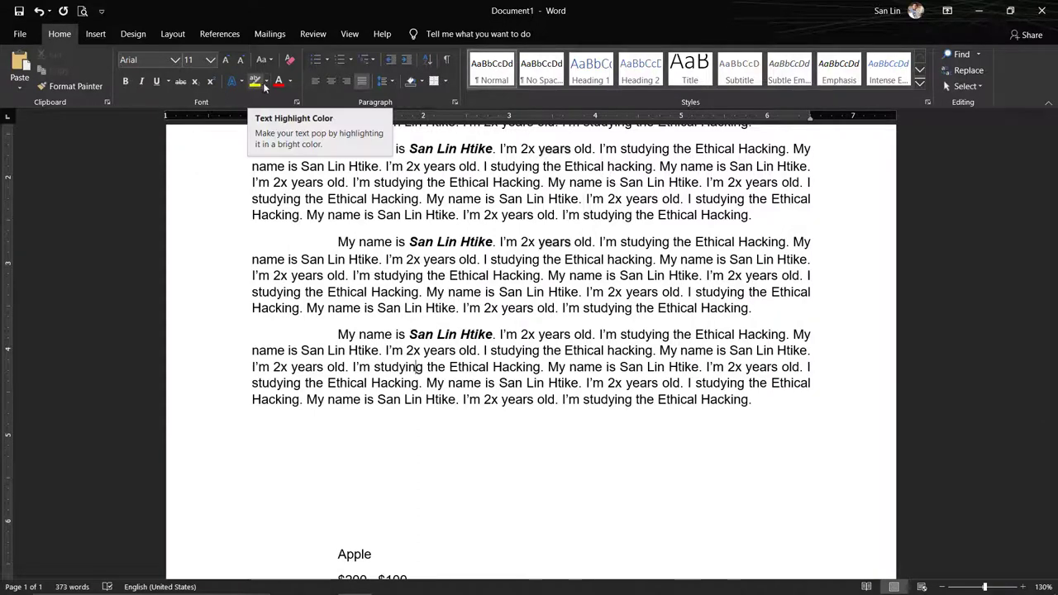
left_click(255, 82)
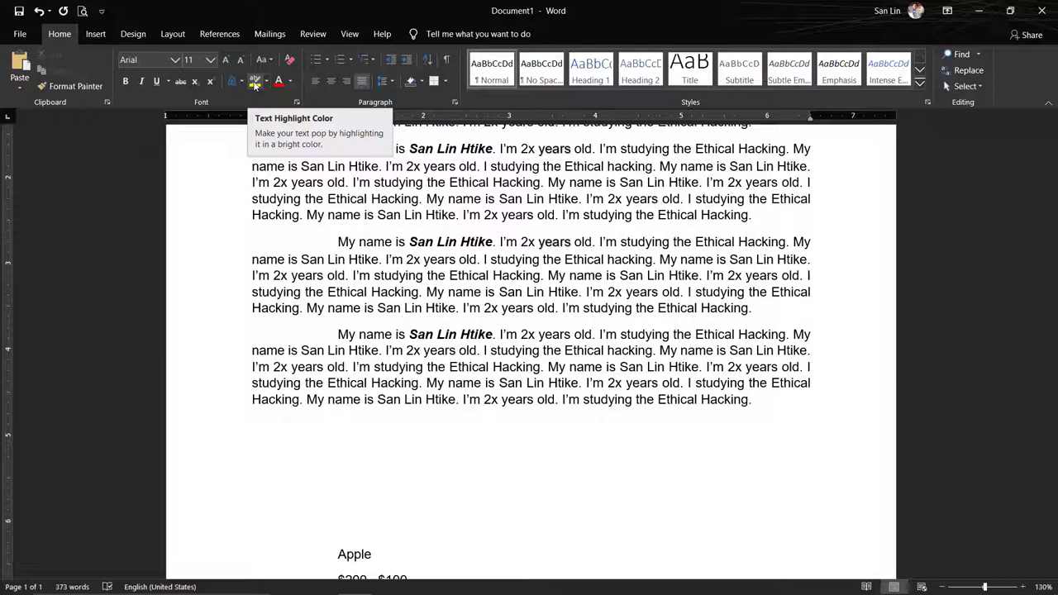
- Highlight the author's name in the third paragraph in yellow
scroll(441, 372, "down", 3)
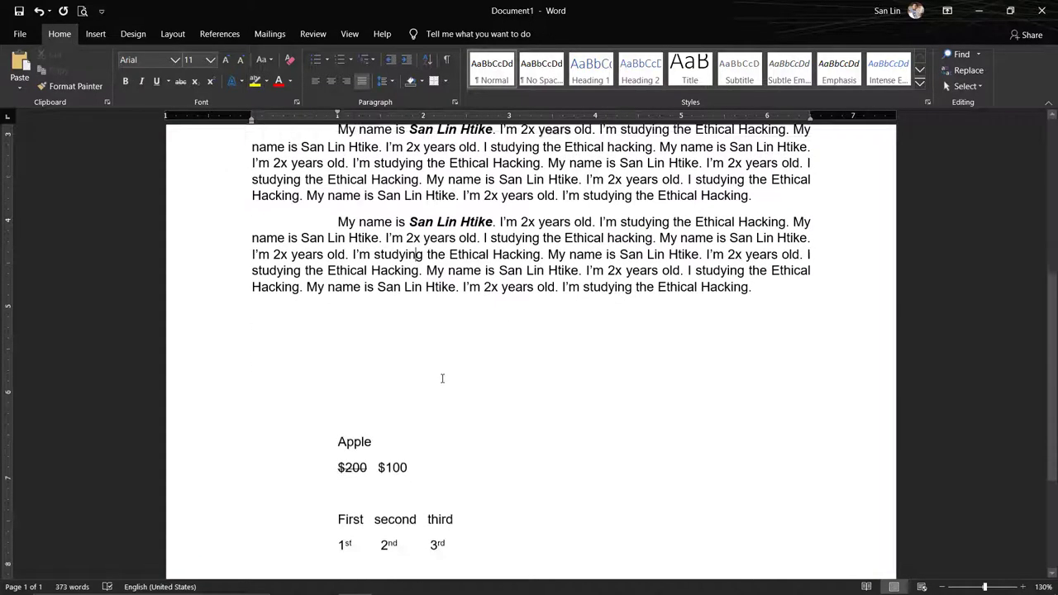
scroll(297, 333, "up", 2)
type("My name is San Lin Htike. I’m 2x years old. I’m studying the Ethical Hacking. My name is San Lin Htike. I’m 2x years old. I studying the Ethical hacking. My name is San Lin Htike. I’m 2x years old. I’m studying the Ethical Hacking. My name is San Lin Htike. I’m 2x years old. I studying the Ethical Hacking. My name is San Lin Htike. I’m 2x years old. I studying the Ethical Hacking. My name is San Lin Htike. I’m 2x years old. I’m studying the Ethical Hacking.")
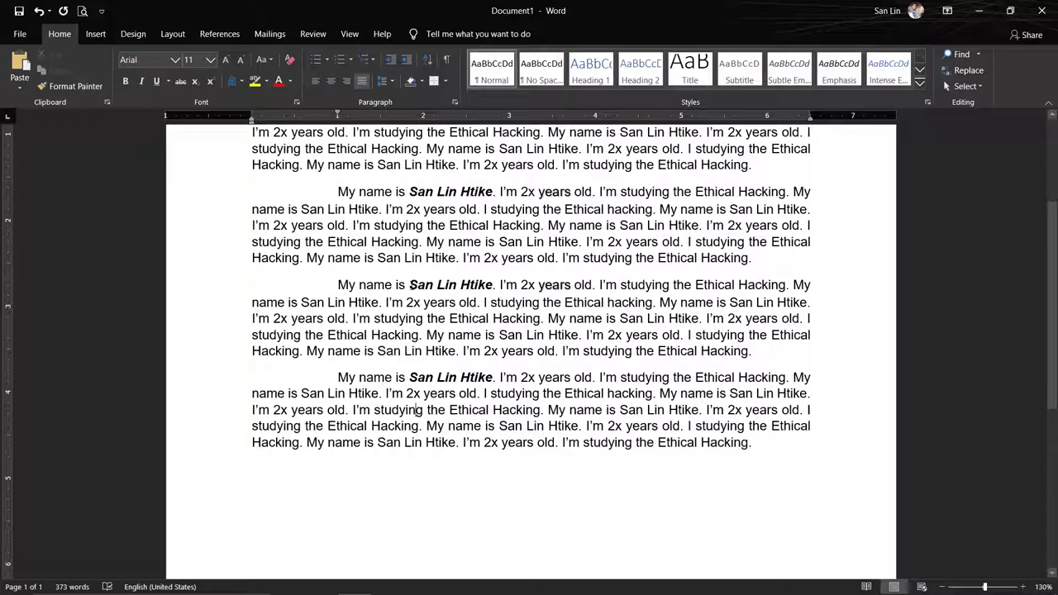
left_click_drag(409, 284, 493, 288)
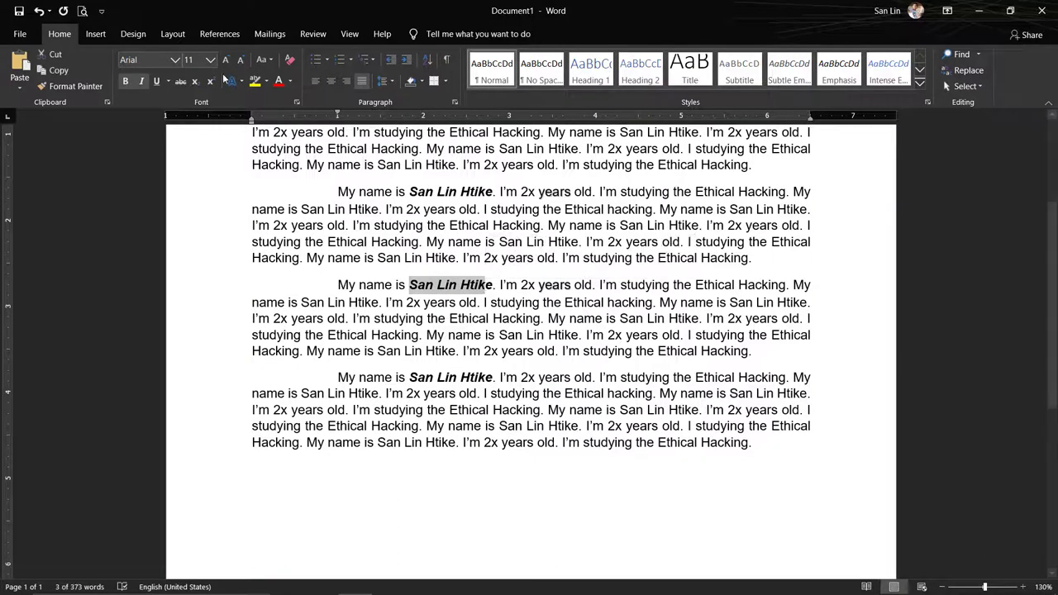
left_click(267, 81)
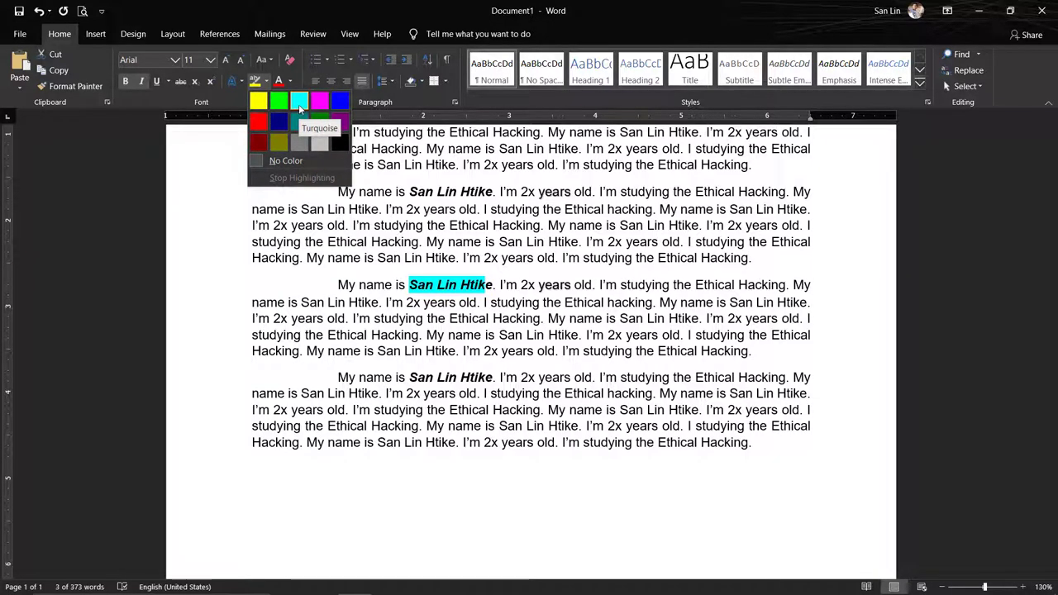
left_click(282, 160)
left_click(489, 284)
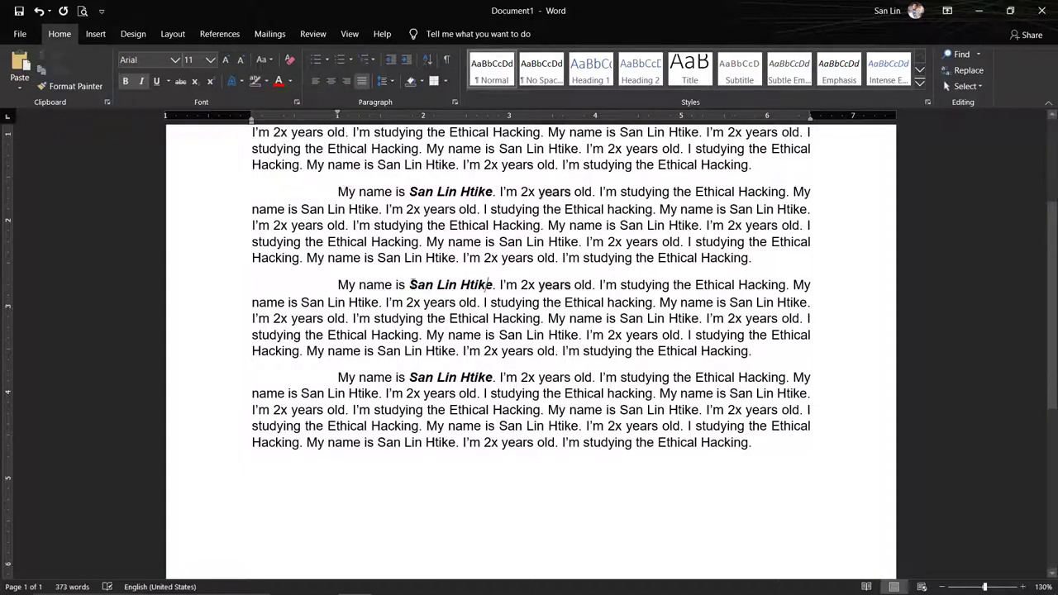
left_click_drag(411, 284, 493, 285)
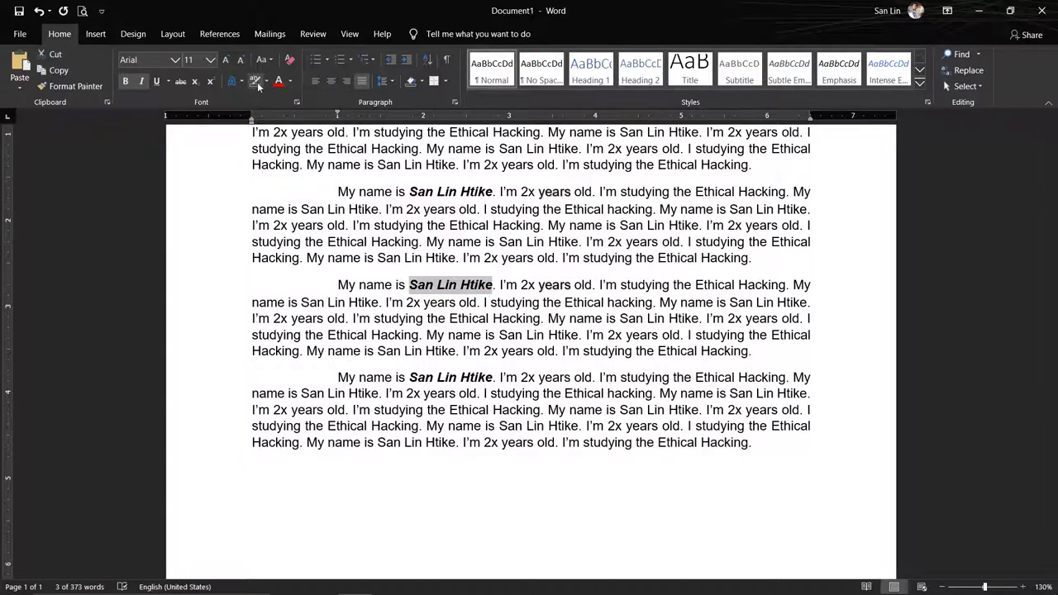
left_click(256, 81)
left_click(265, 81)
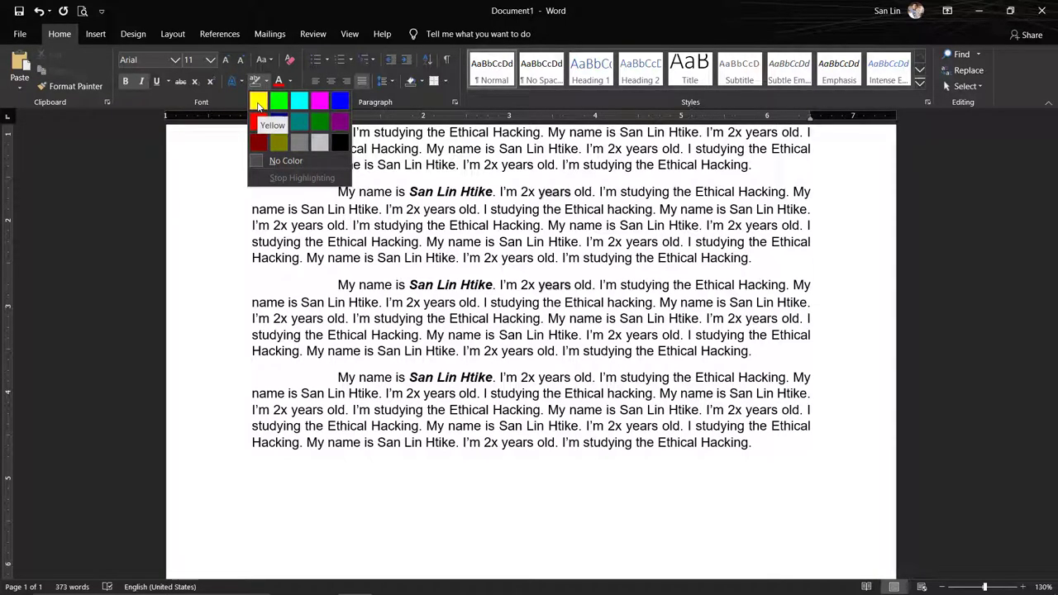
left_click(257, 103)
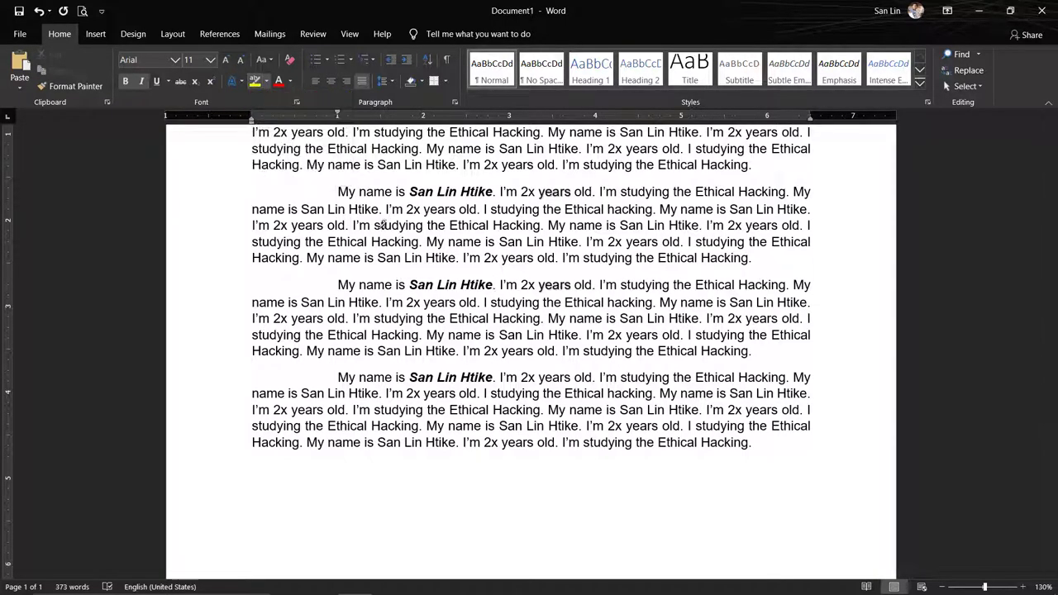
left_click_drag(410, 284, 495, 284)
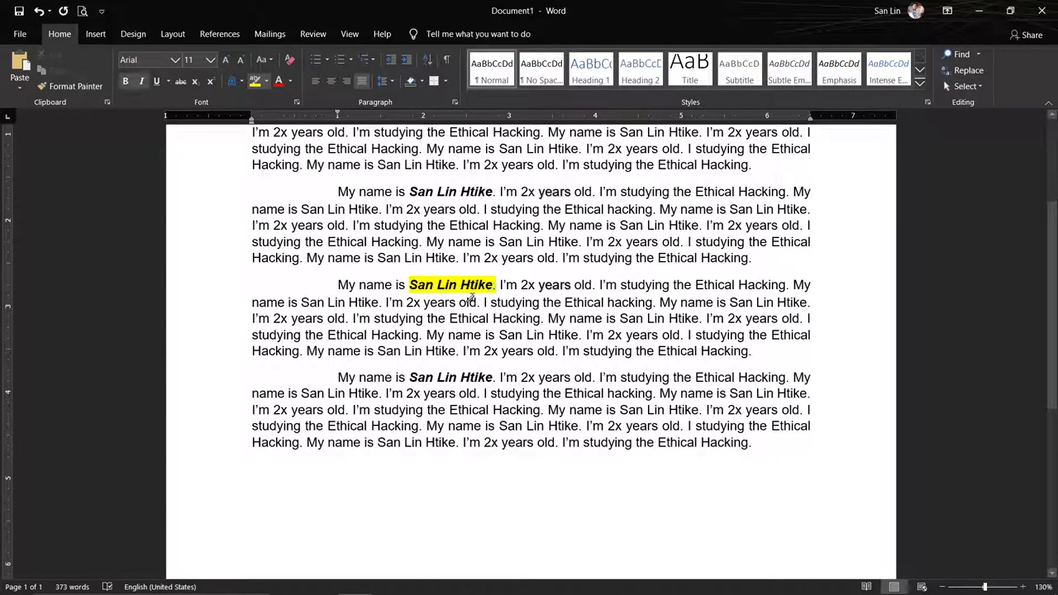
- Highlight the age '2x' in the third paragraph in yellow too
left_click(489, 319)
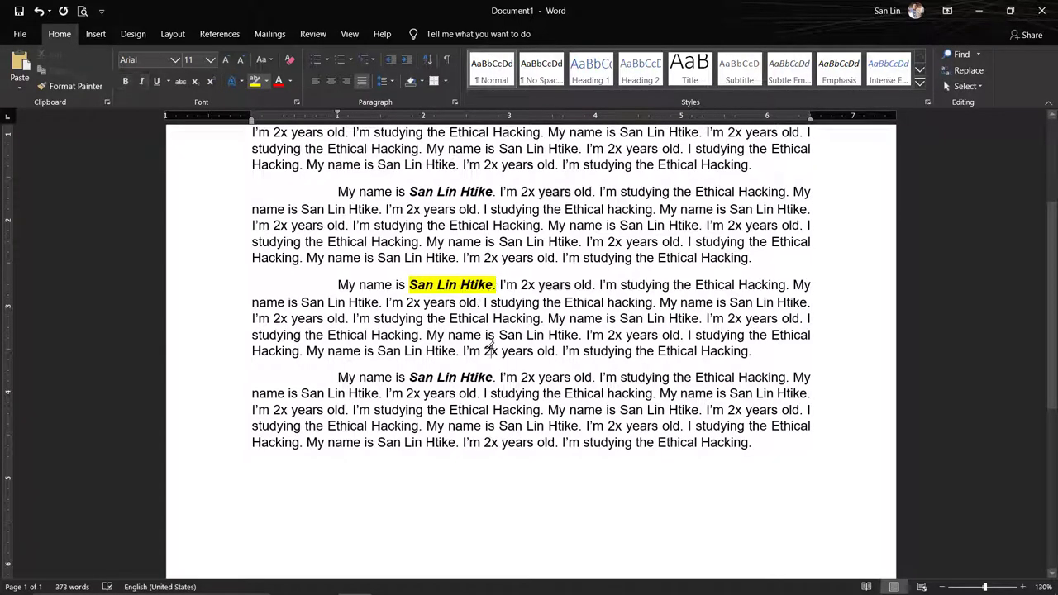
left_click(467, 284)
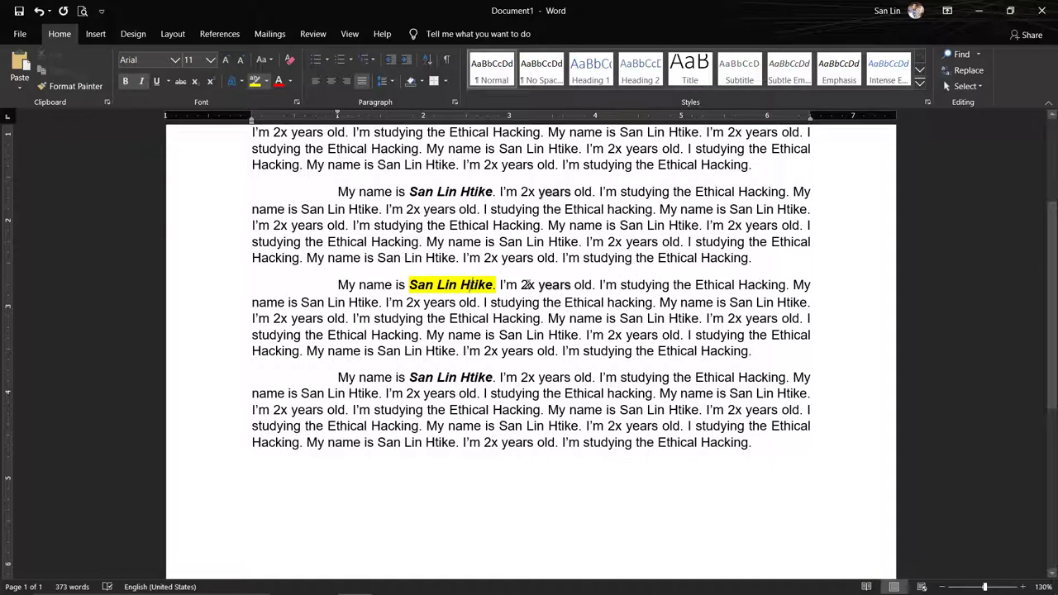
double_click(526, 285)
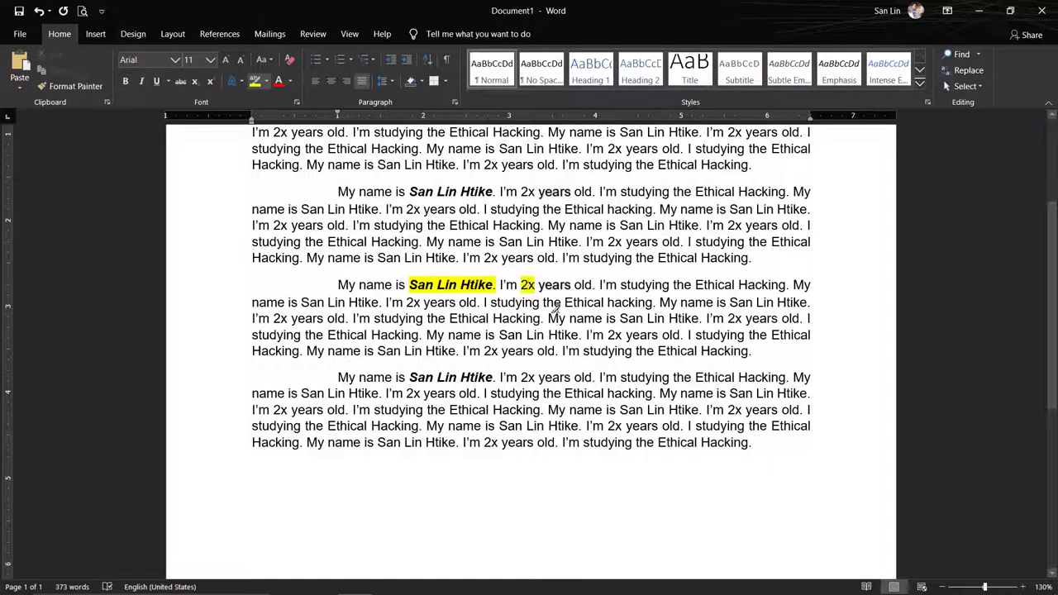
left_click(265, 81)
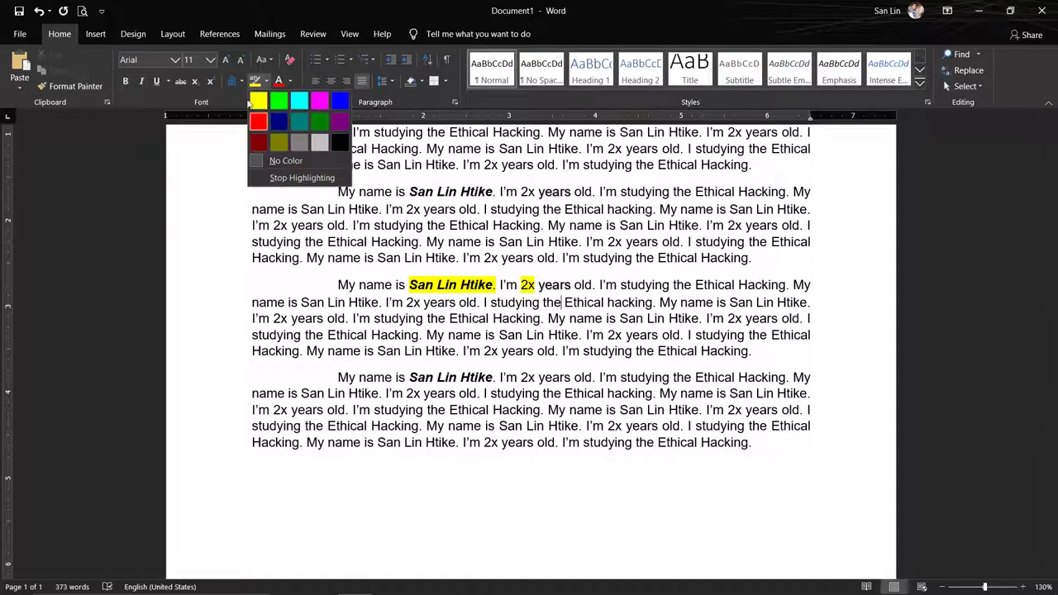
left_click(265, 81)
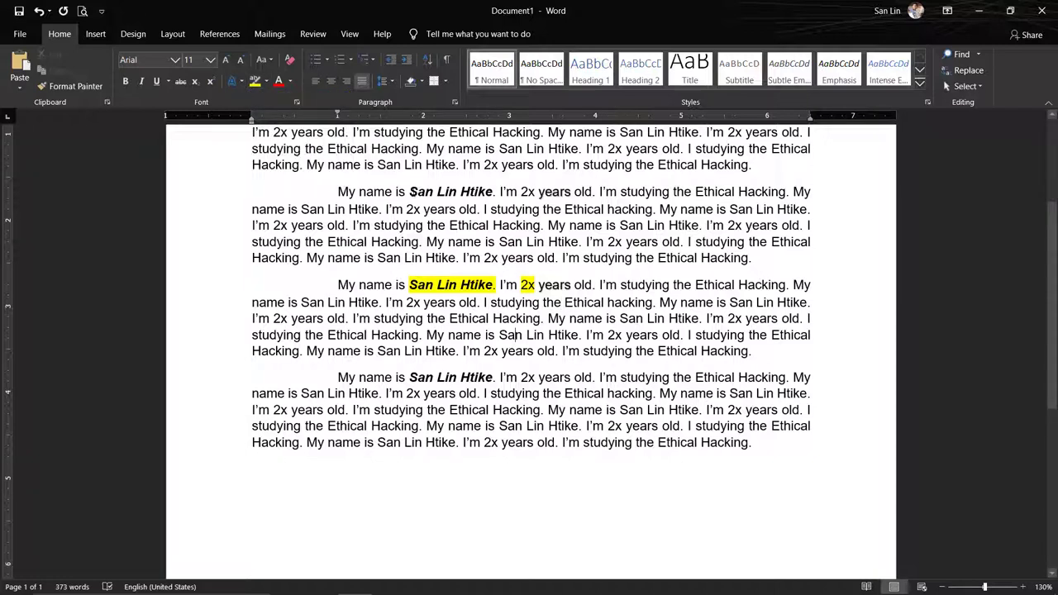
left_click_drag(409, 191, 493, 191)
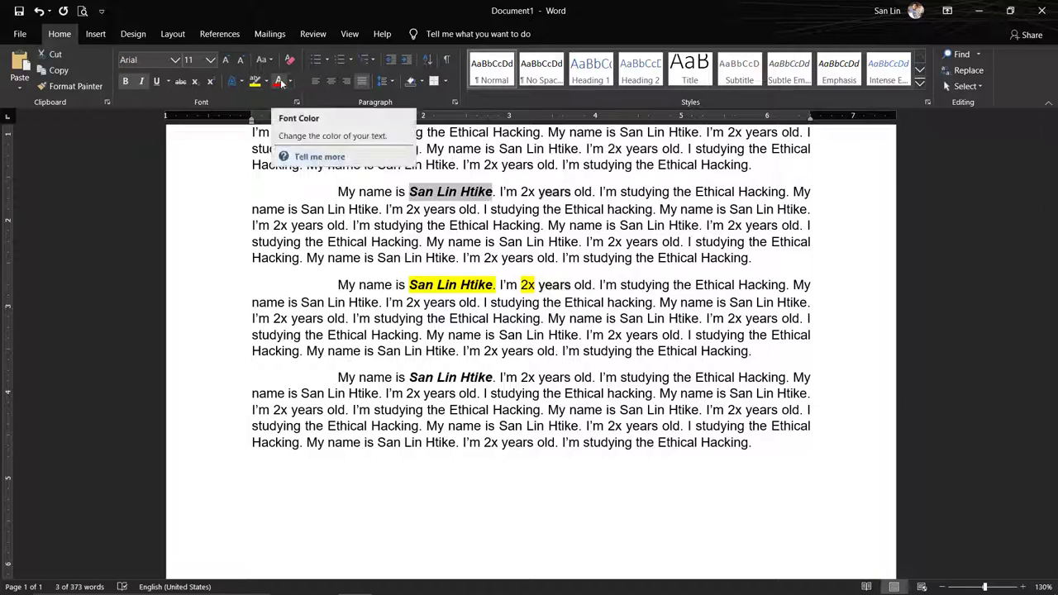
- Color the second paragraph's name a custom cyan via More Colors, fine-tuned on the Custom tab
left_click(278, 84)
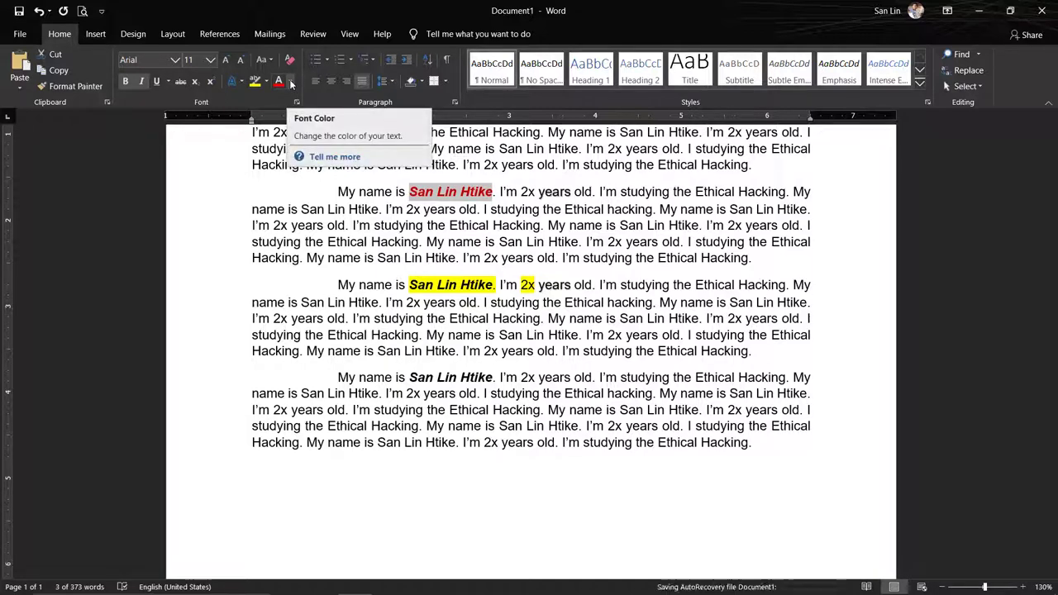
left_click(291, 83)
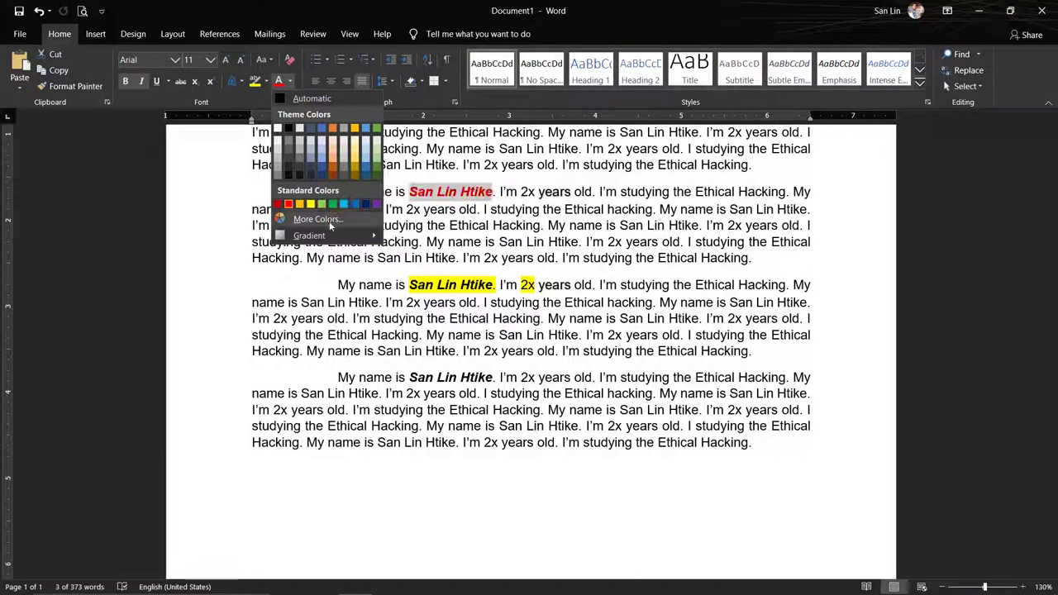
left_click(328, 218)
left_click(492, 275)
left_click(493, 250)
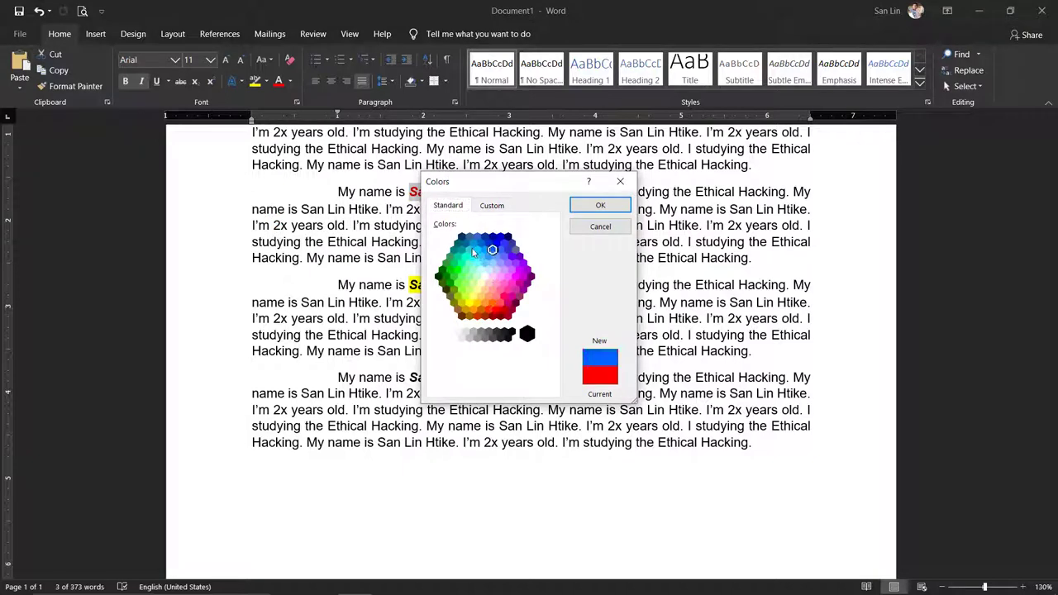
left_click(473, 256)
left_click(469, 251)
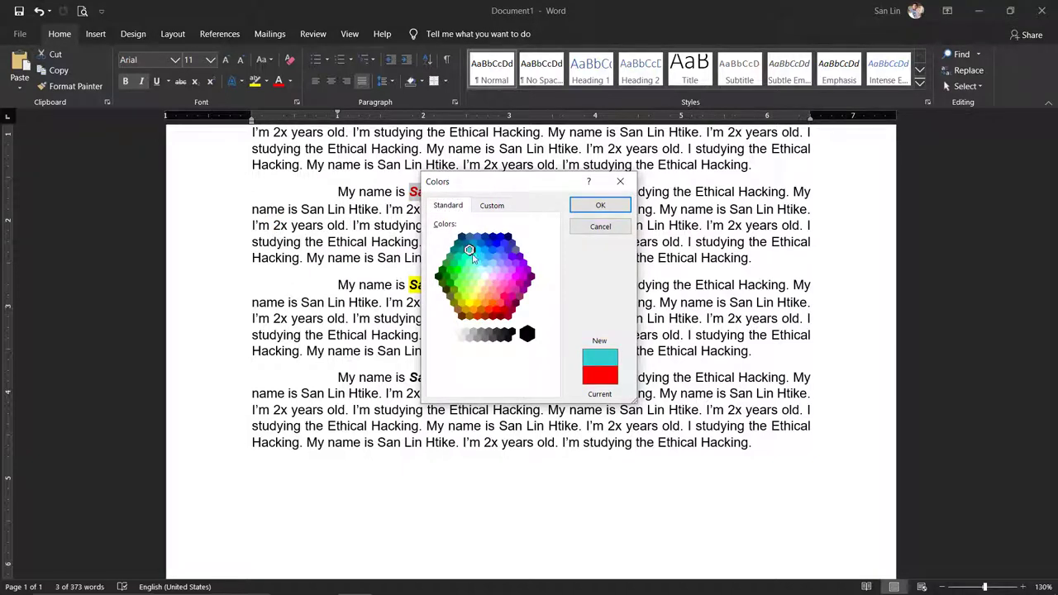
left_click(473, 258)
left_click(482, 207)
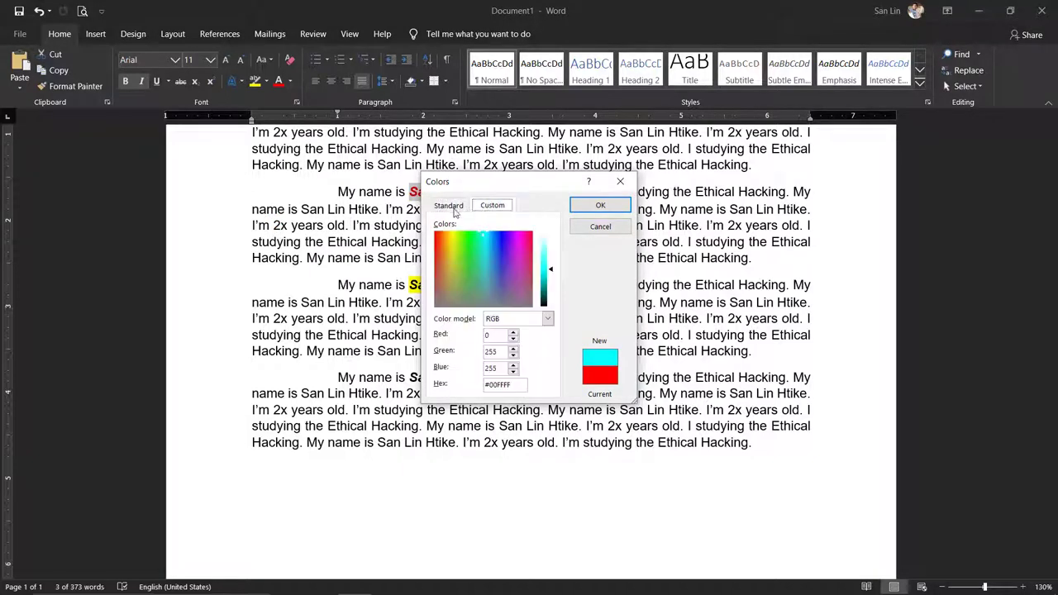
left_click_drag(481, 254, 487, 241)
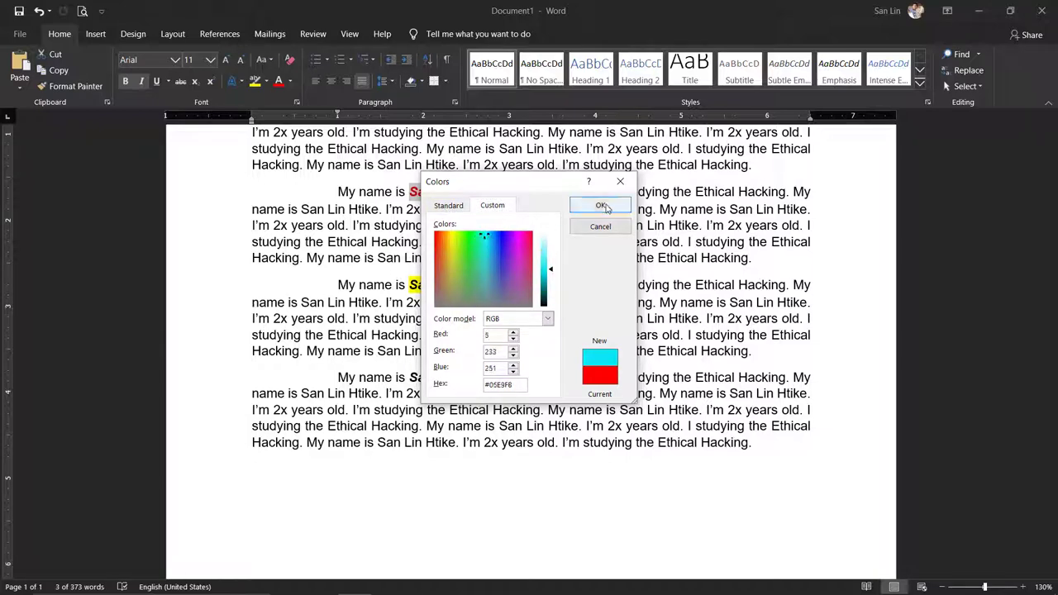
left_click(600, 205)
left_click(483, 242)
- Delete the empty lines above the Apple line
scroll(556, 241, "up", 4)
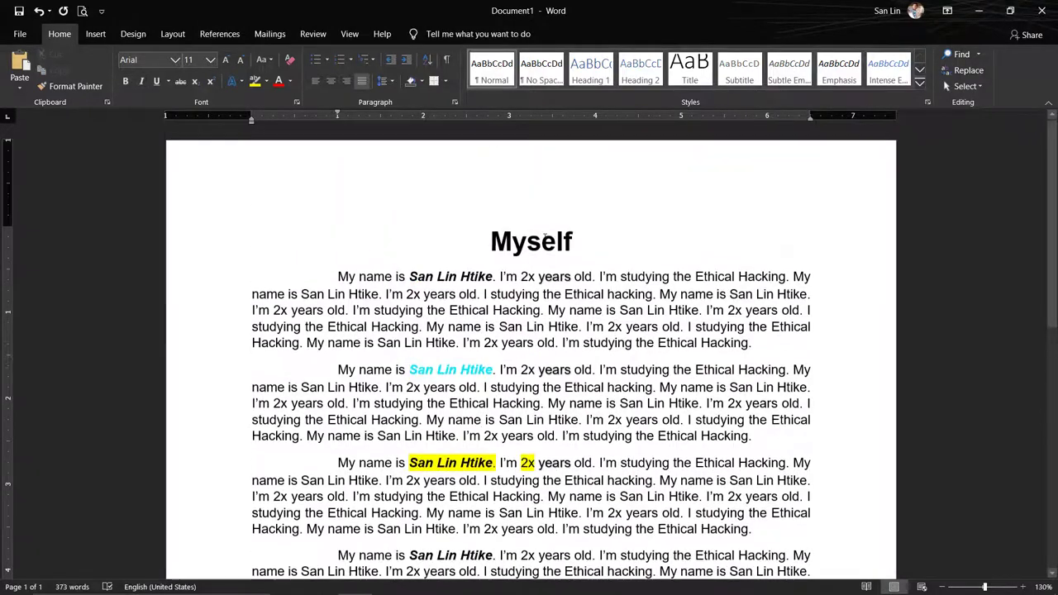
scroll(556, 242, "down", 7)
scroll(549, 239, "up", 6)
scroll(545, 238, "up", 1)
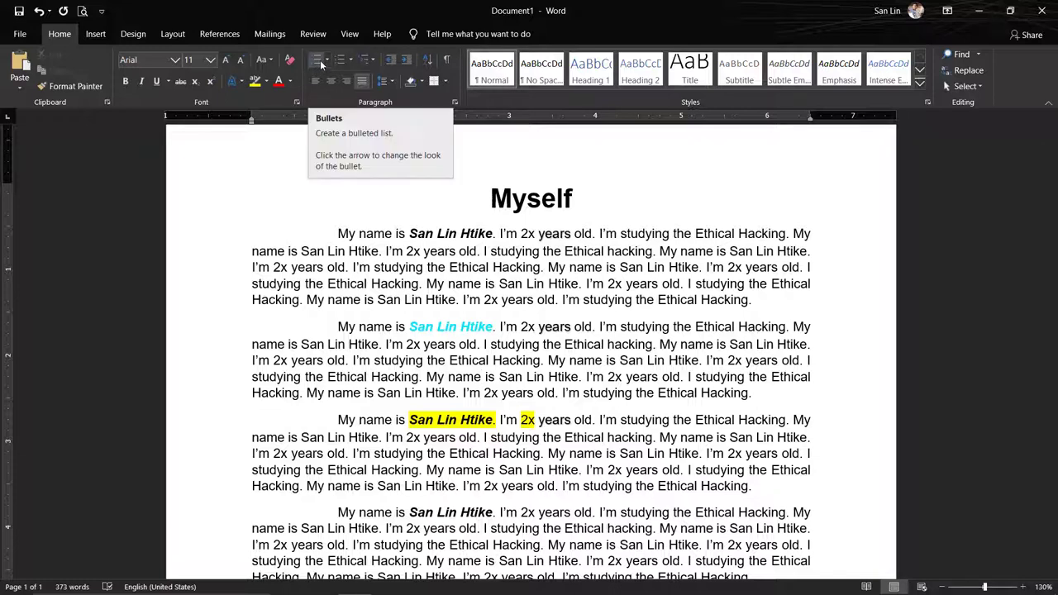
scroll(762, 206, "down", 5)
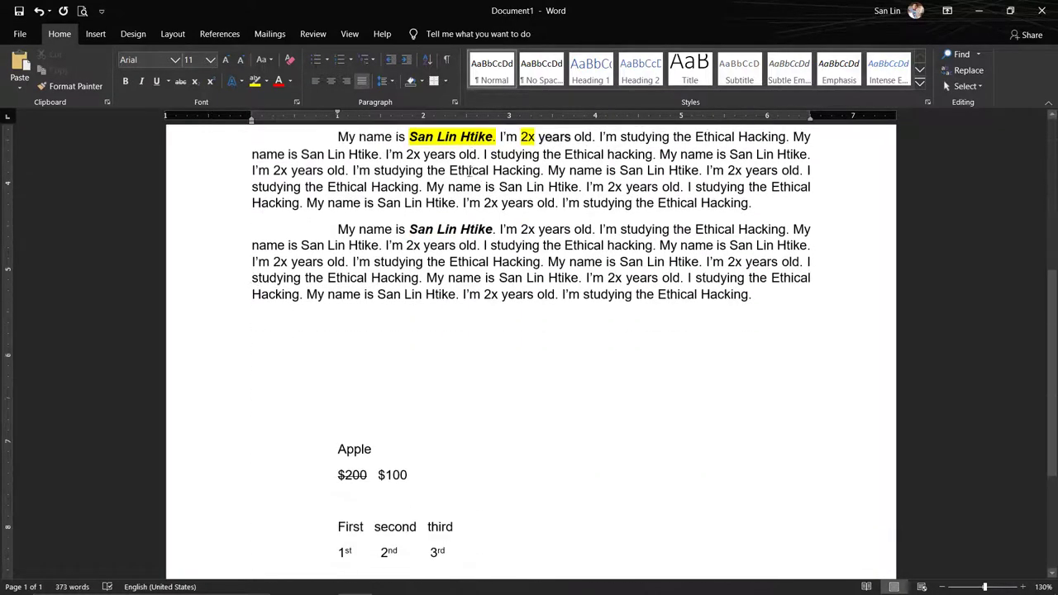
scroll(762, 206, "down", 2)
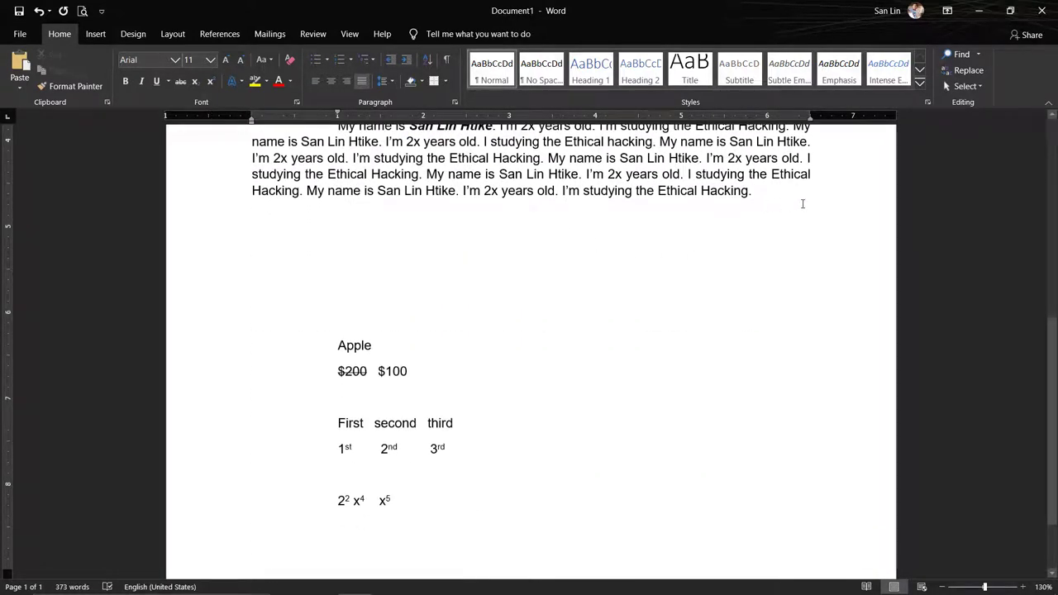
scroll(380, 226, "down", 2)
left_click(405, 229)
scroll(361, 338, "up", 3)
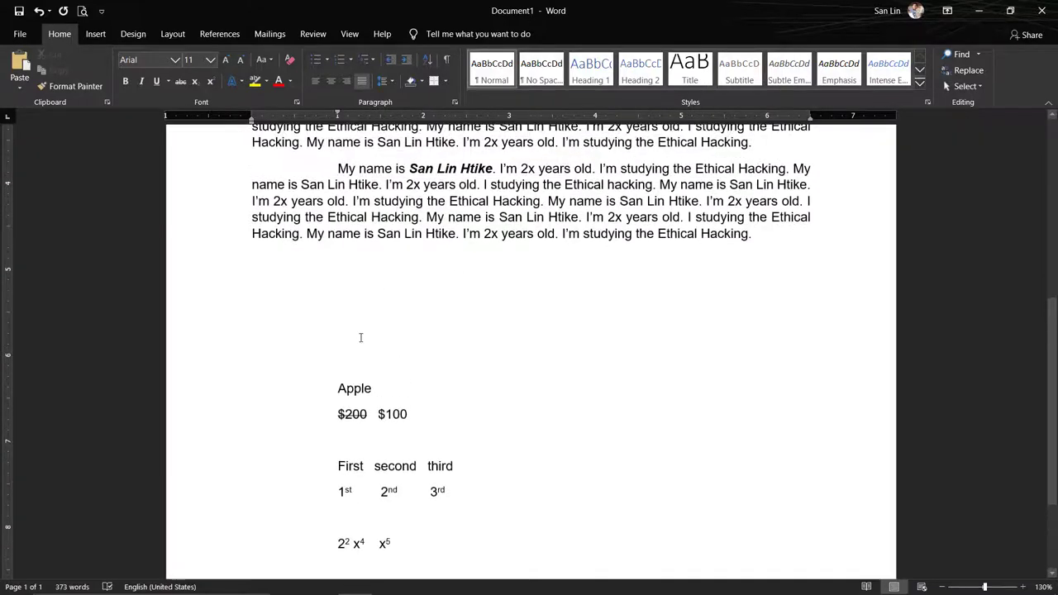
left_click_drag(313, 325, 313, 270)
key("Delete")
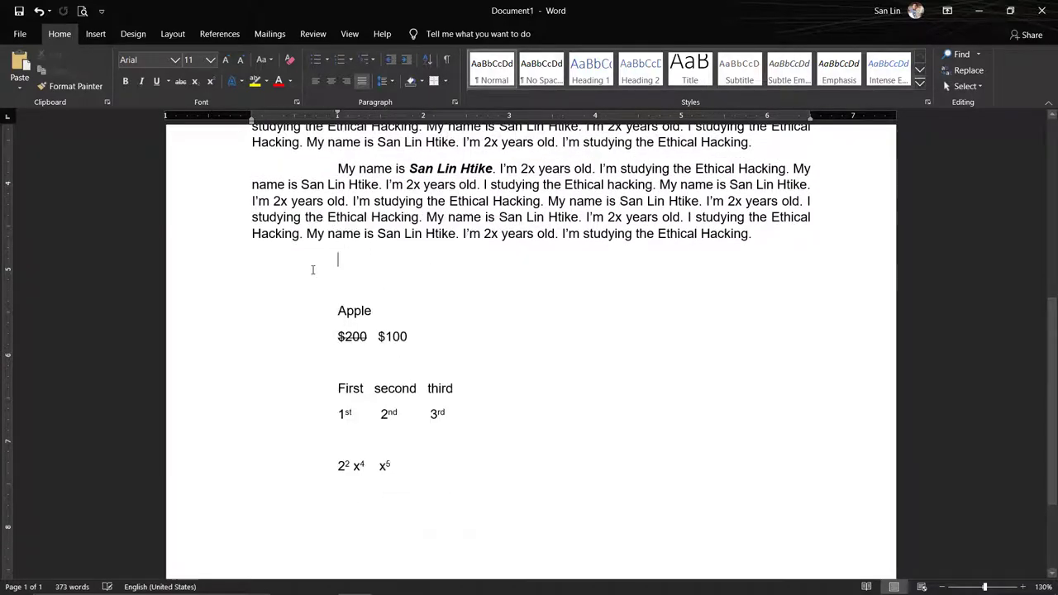
- Add lines Apple, Orange and Mango below the x5 superscript line
scroll(474, 360, "down", 3)
left_click(474, 359)
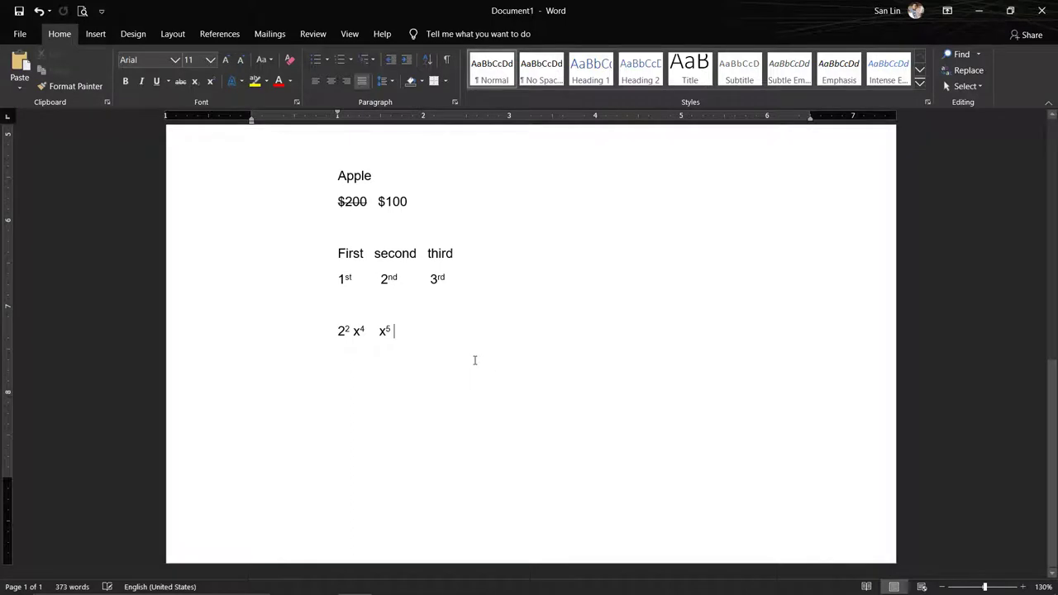
key("Return")
key("Return")
key("Return")
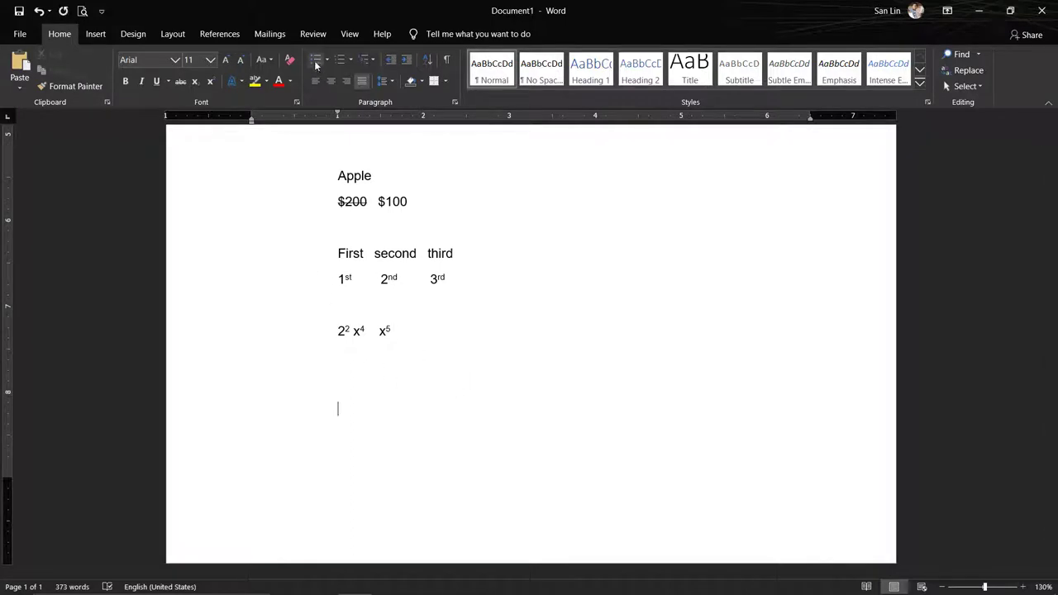
type("appl")
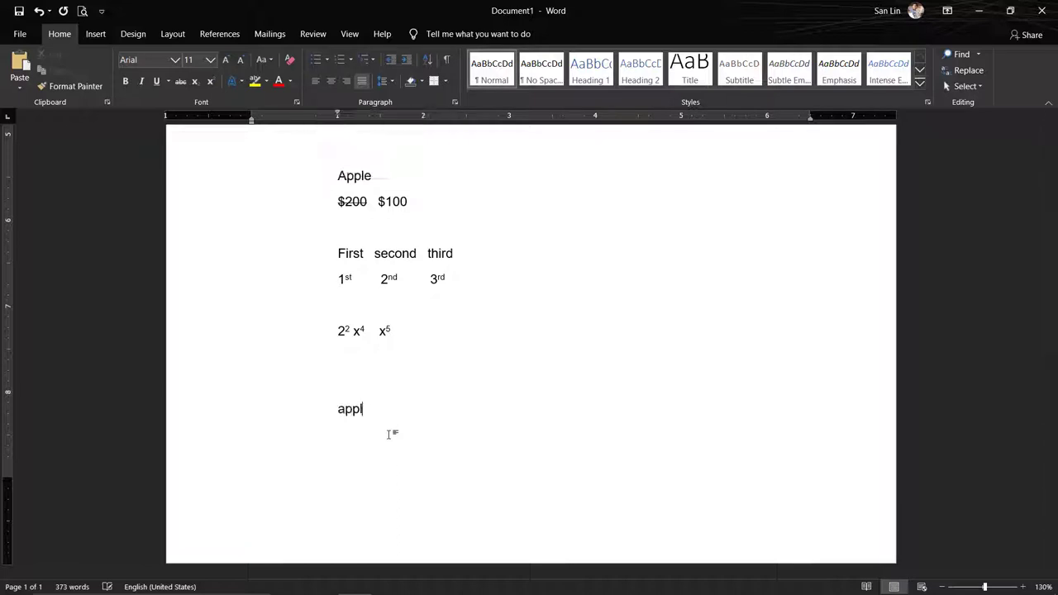
type("e")
key("Return")
type("or")
type("Orange")
key("Return")
type("Ma")
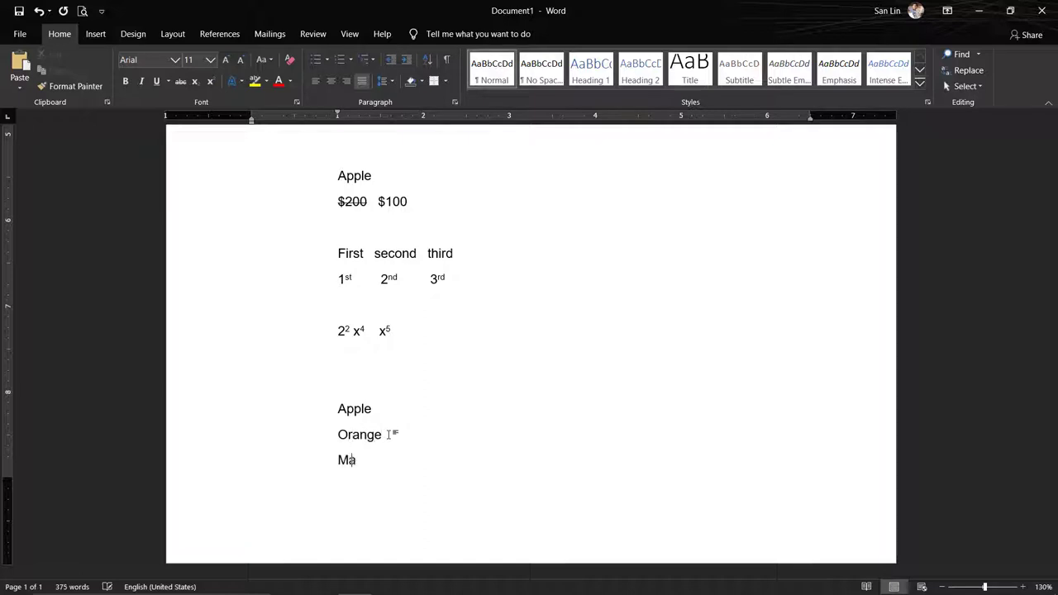
type("ngo")
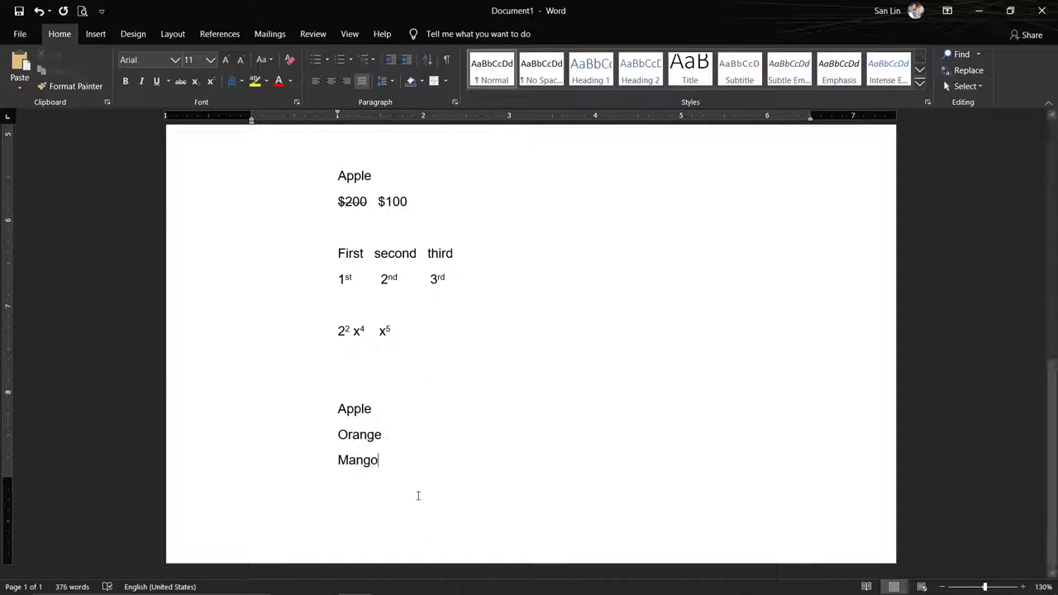
- Turn the Apple, Orange and Mango lines into a list with diamond bullets
left_click_drag(381, 468, 334, 408)
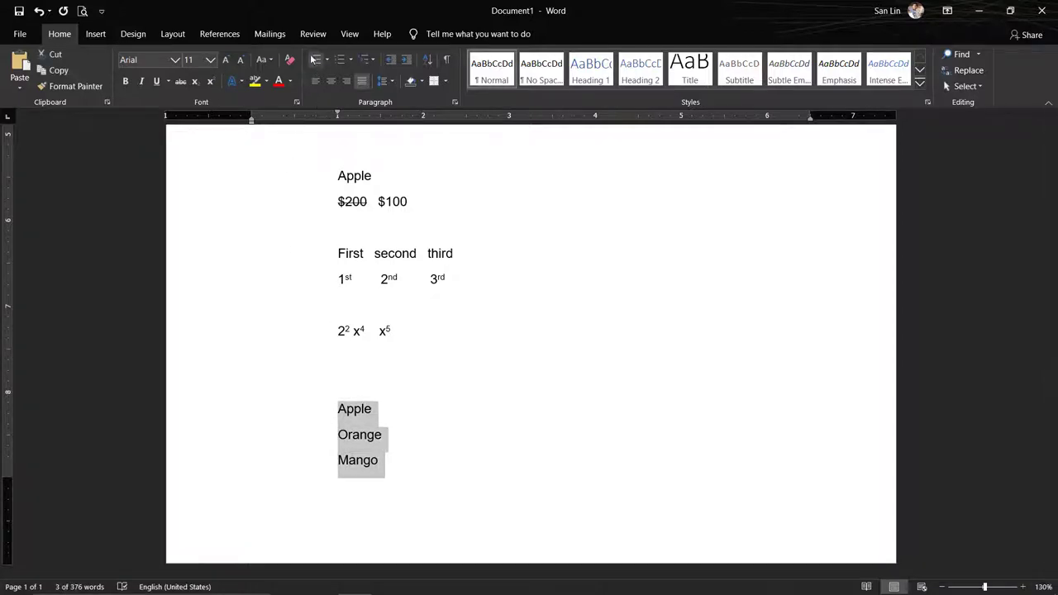
left_click(315, 59)
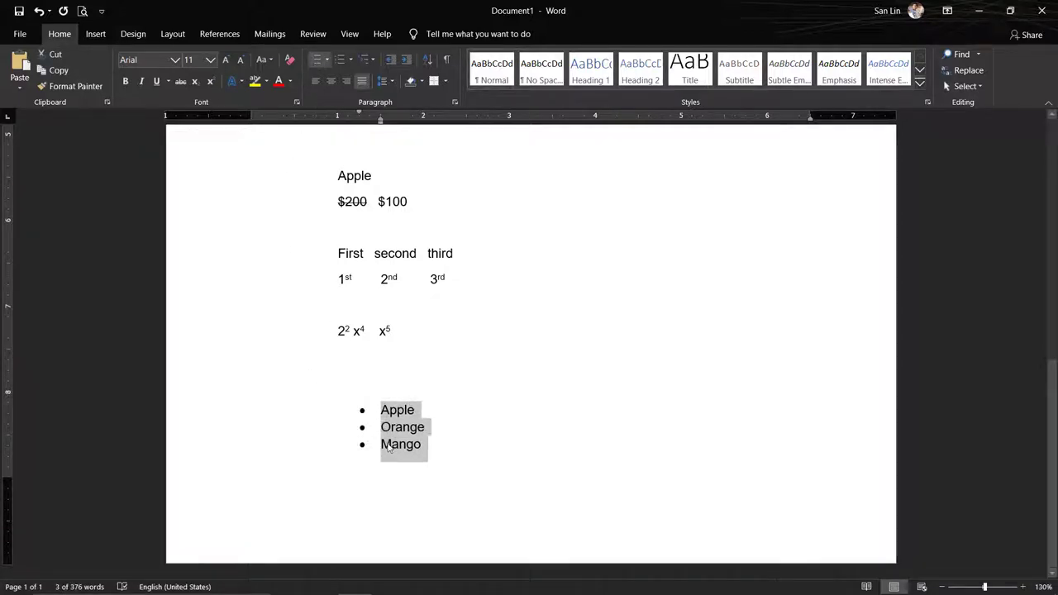
left_click(326, 60)
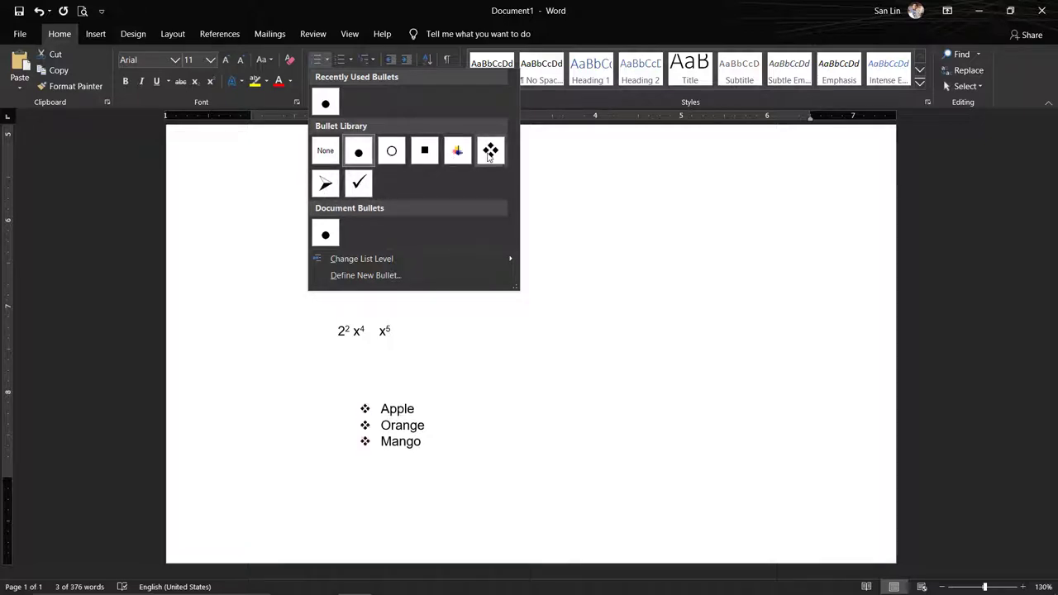
left_click(490, 150)
- Add Banana as a fourth bulleted item below Mango
left_click(468, 438)
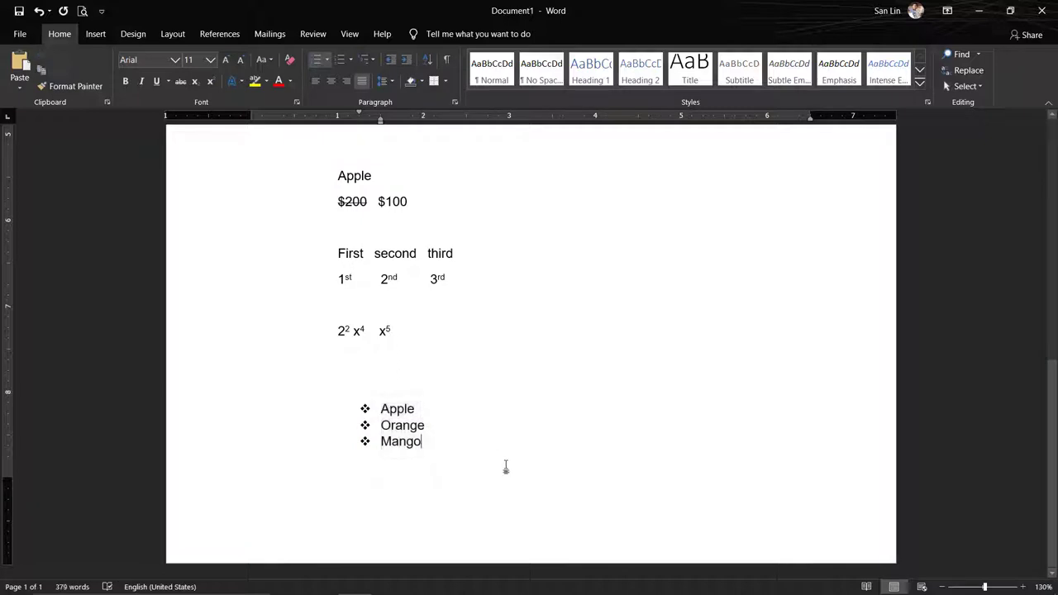
key("Return")
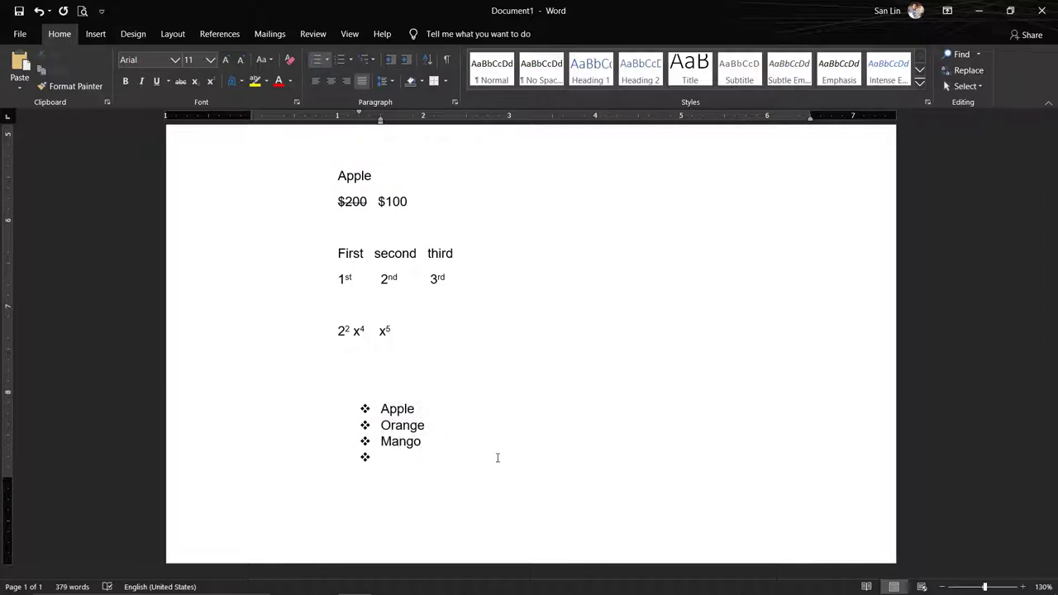
type("Banana")
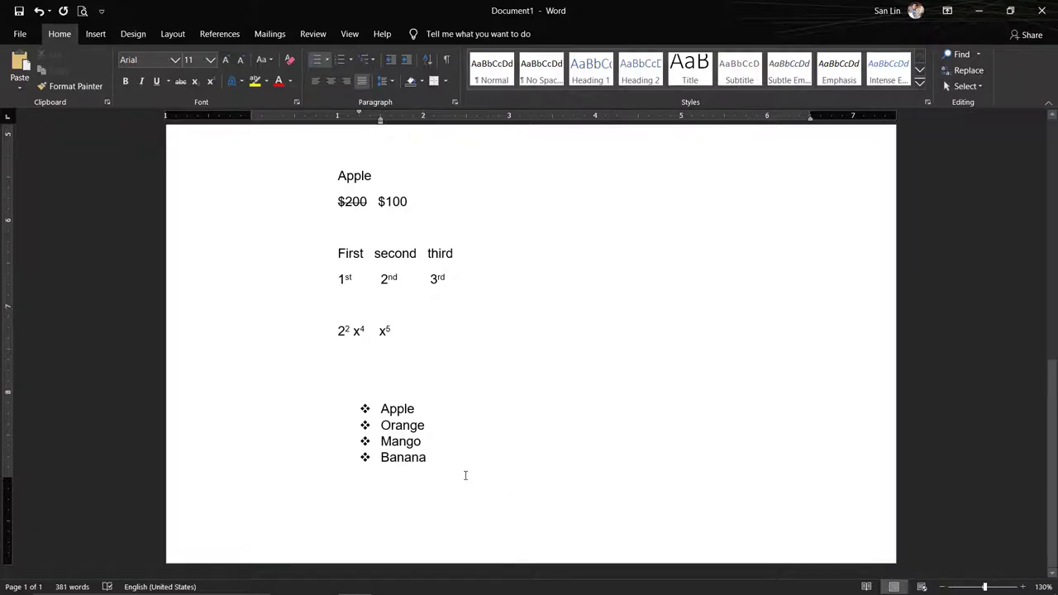
scroll(465, 475, "up", 3)
scroll(464, 480, "down", 3)
key("Up")
key("Up")
key("Up")
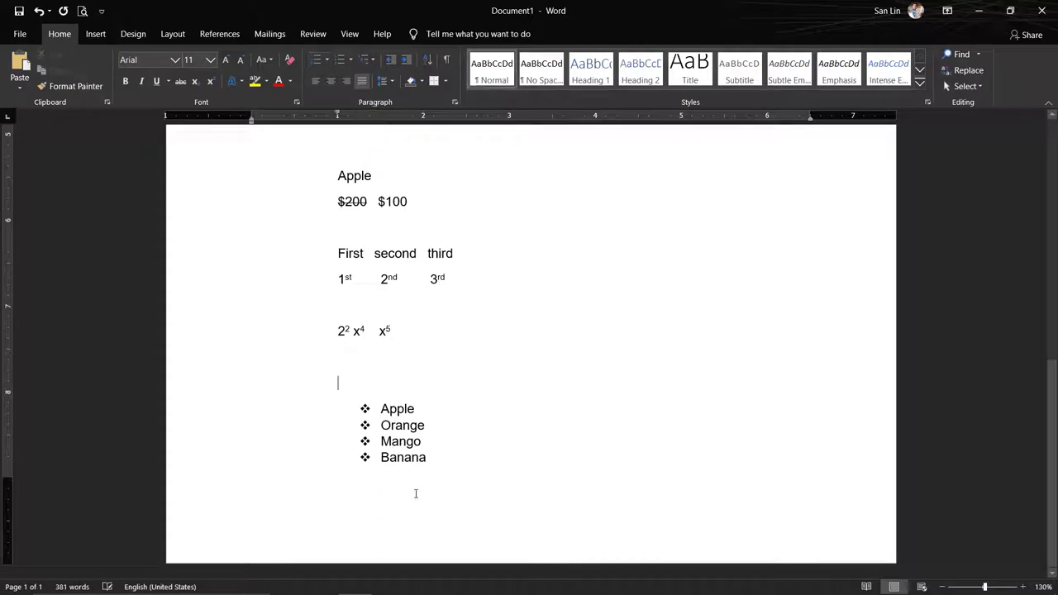
left_click(489, 462)
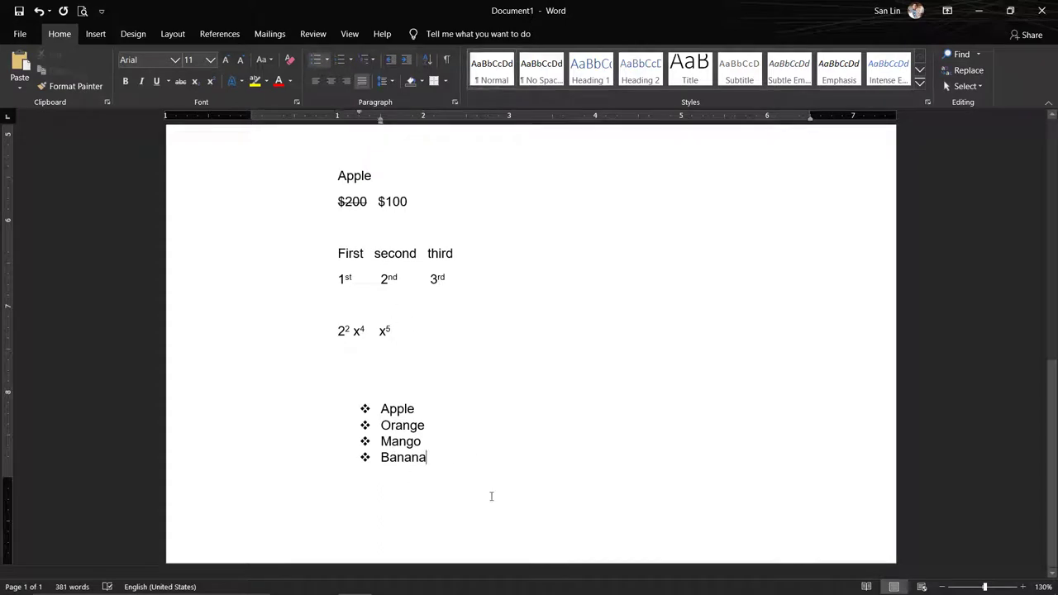
- Insert a page break after Banana, leaving the new page's line without a bullet
key("ctrl+Return")
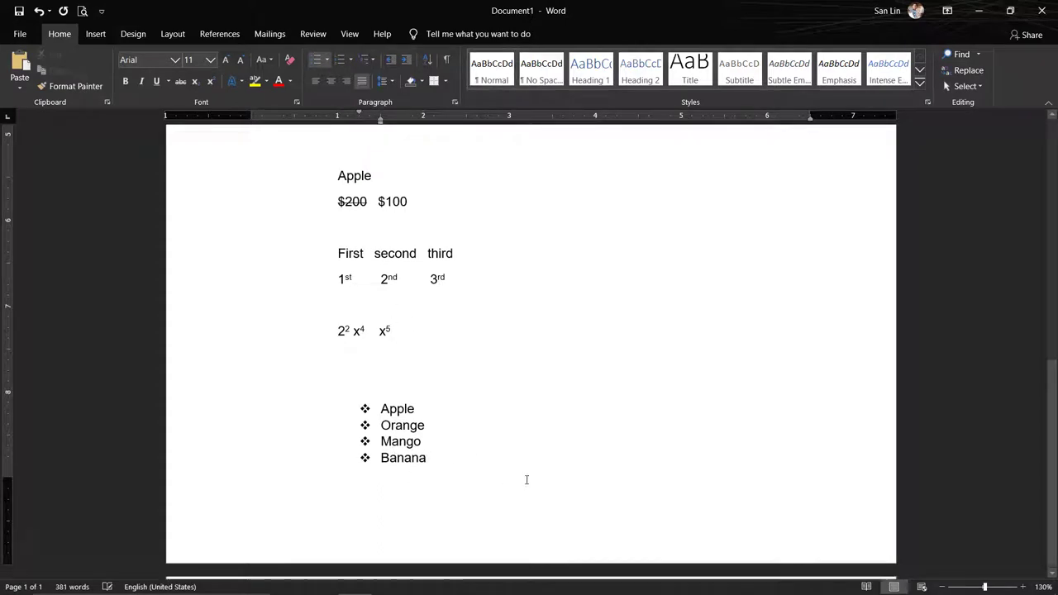
scroll(577, 463, "down", 3)
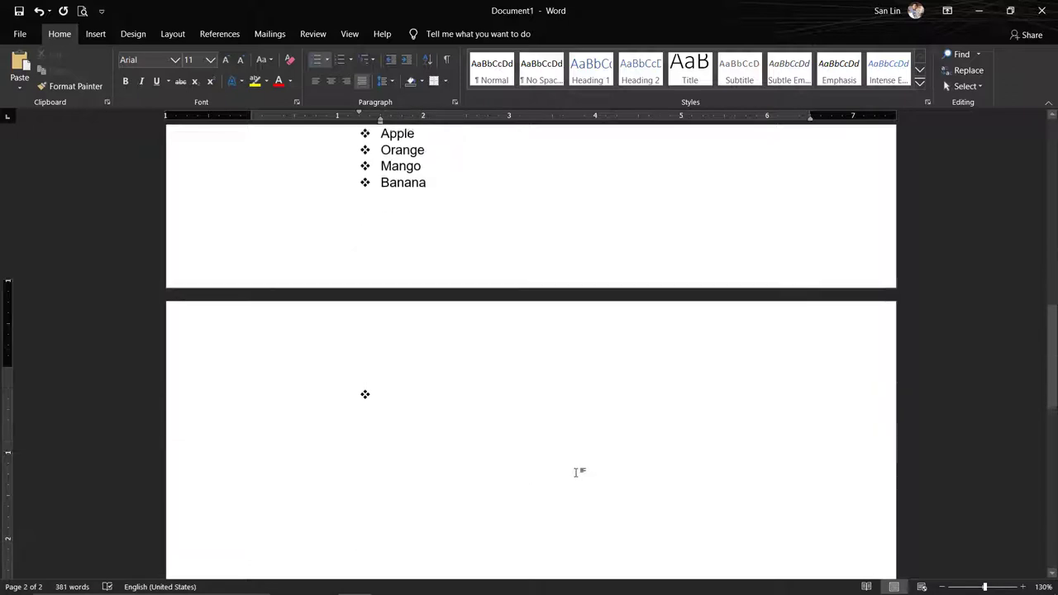
scroll(578, 471, "up", 2)
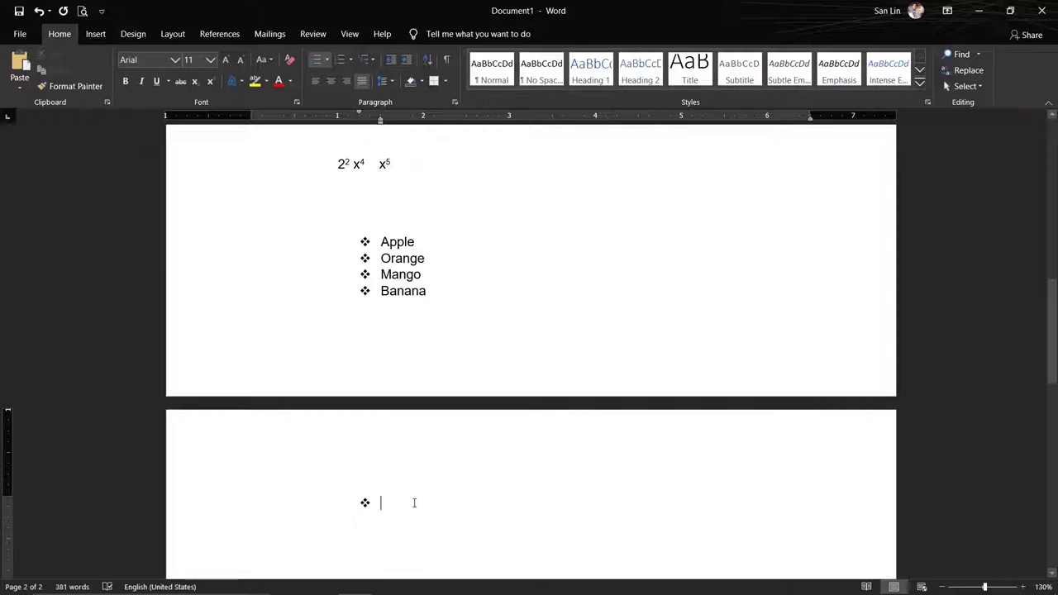
key("BackSpace")
key("BackSpace")
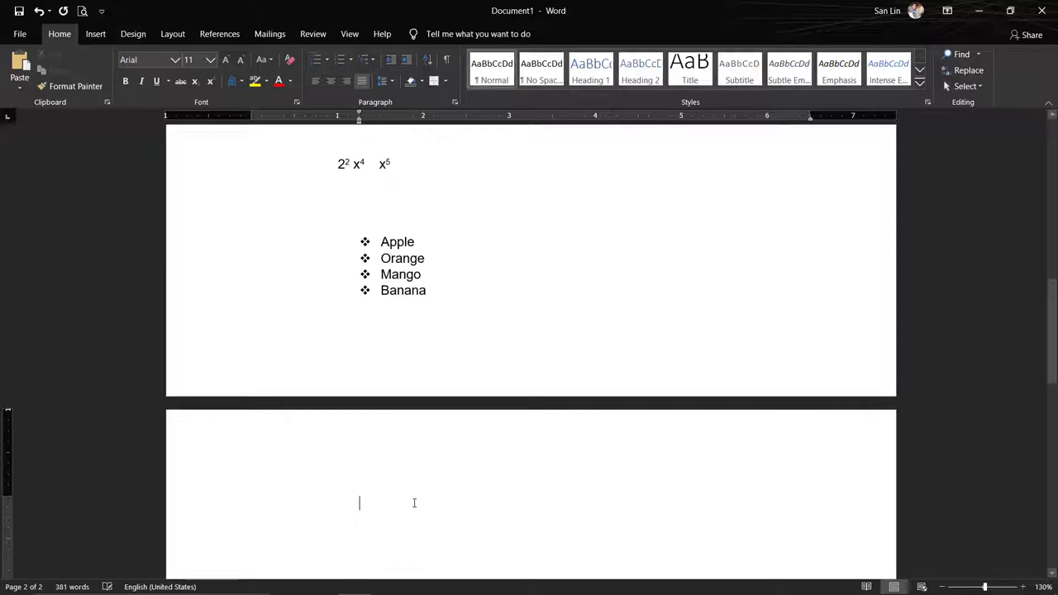
key("BackSpace")
key("BackSpace")
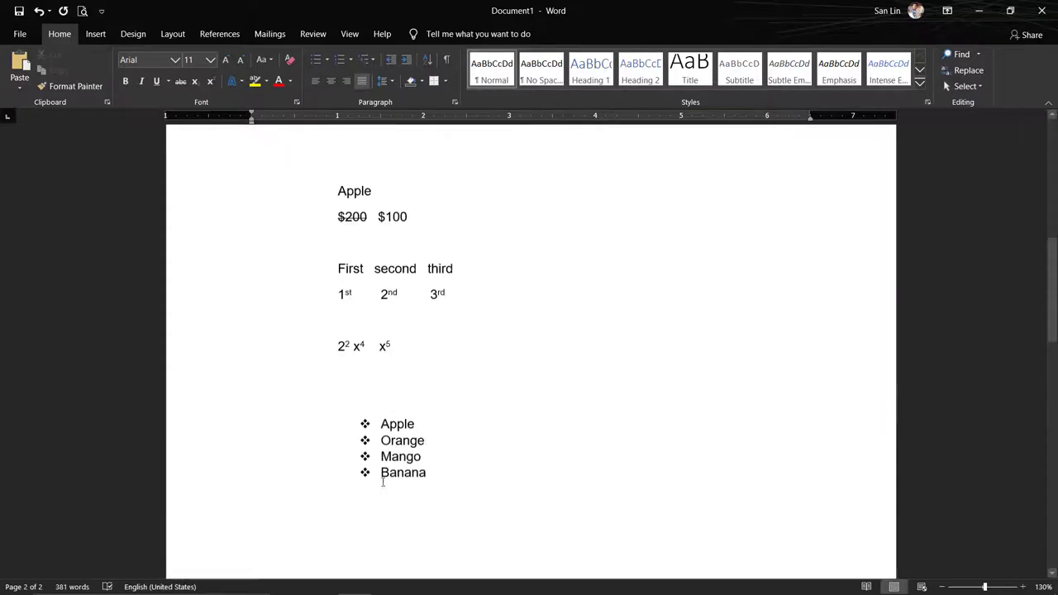
key("ctrl+z")
scroll(383, 483, "down", 1)
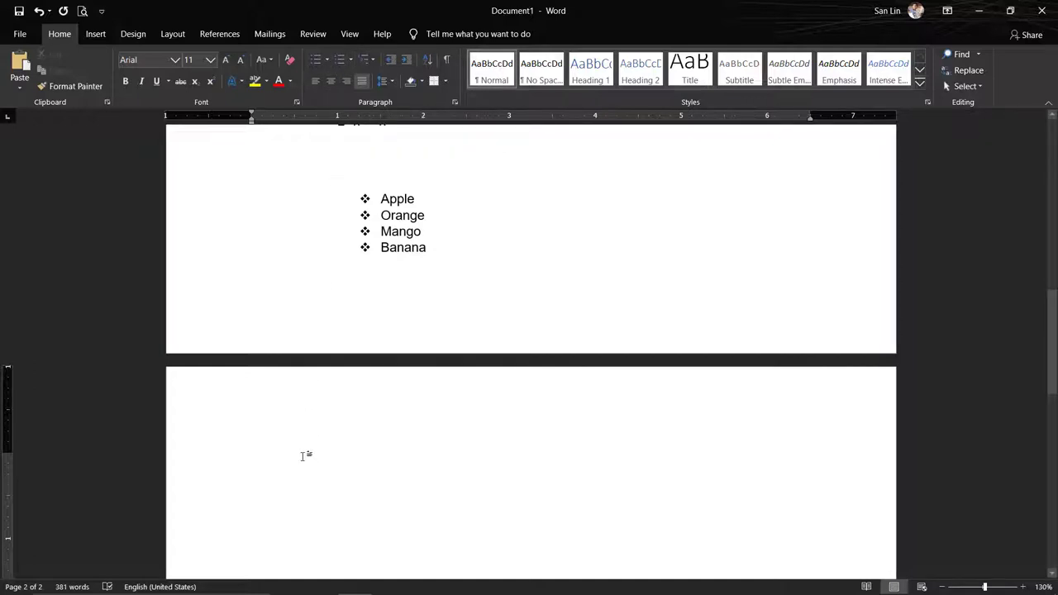
- Type Apple, Orange and Mango on separate lines and number them 1. 2. 3
type("Ap")
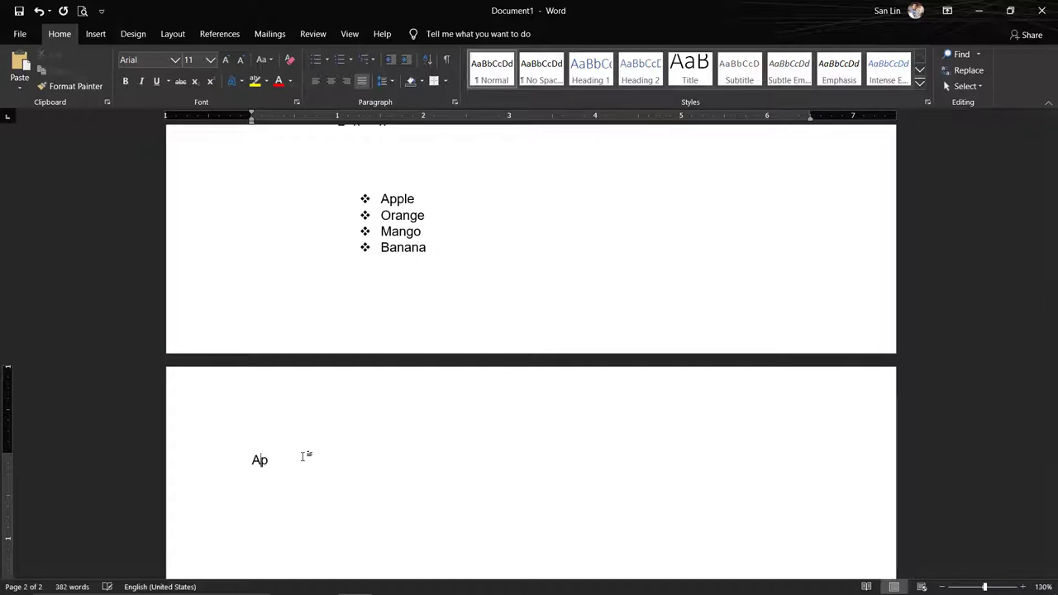
type("ple Ora")
type("nge Mango")
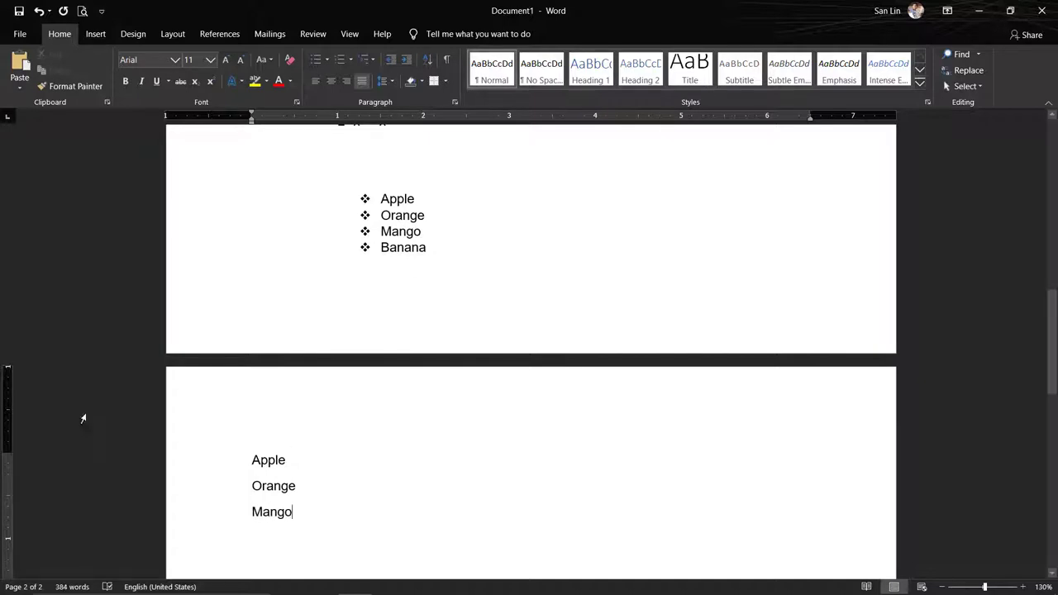
scroll(262, 510, "down", 2)
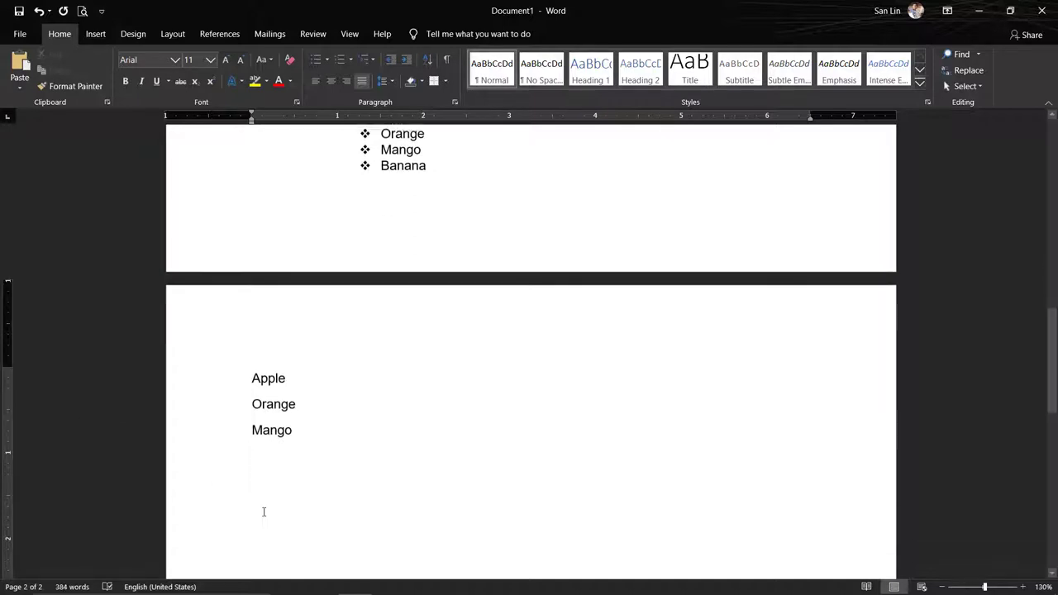
mouse_move(303, 429)
left_mouse_down()
mouse_move(279, 427)
mouse_move(252, 371)
left_mouse_up()
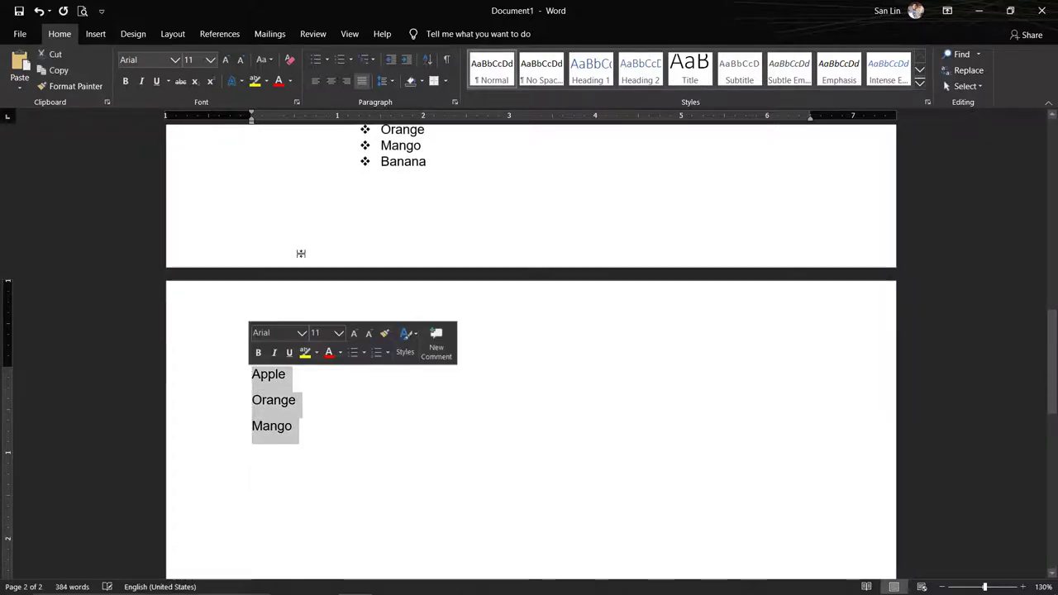
left_click(350, 60)
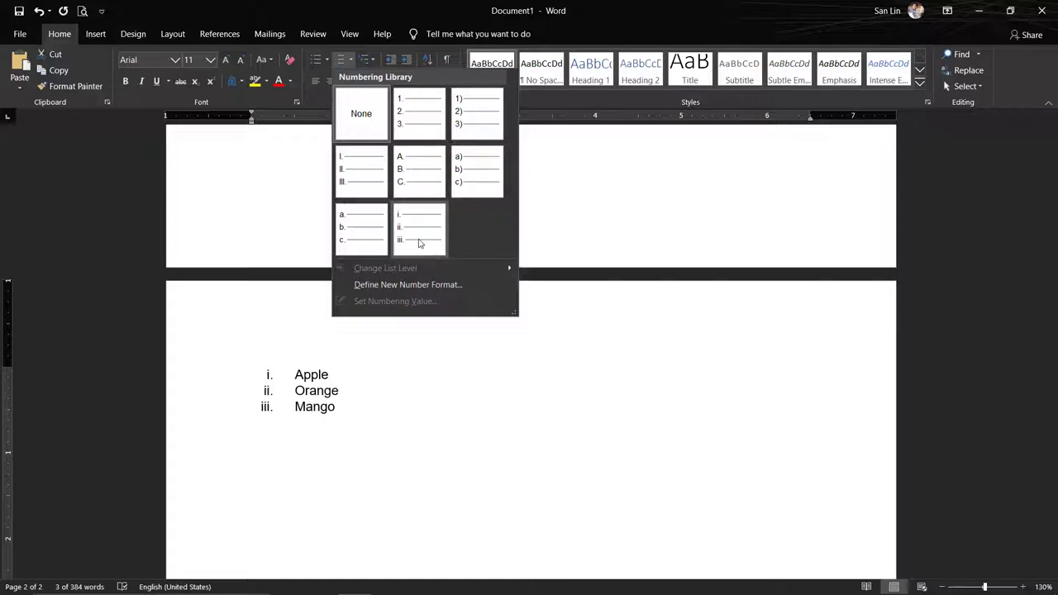
left_click(403, 118)
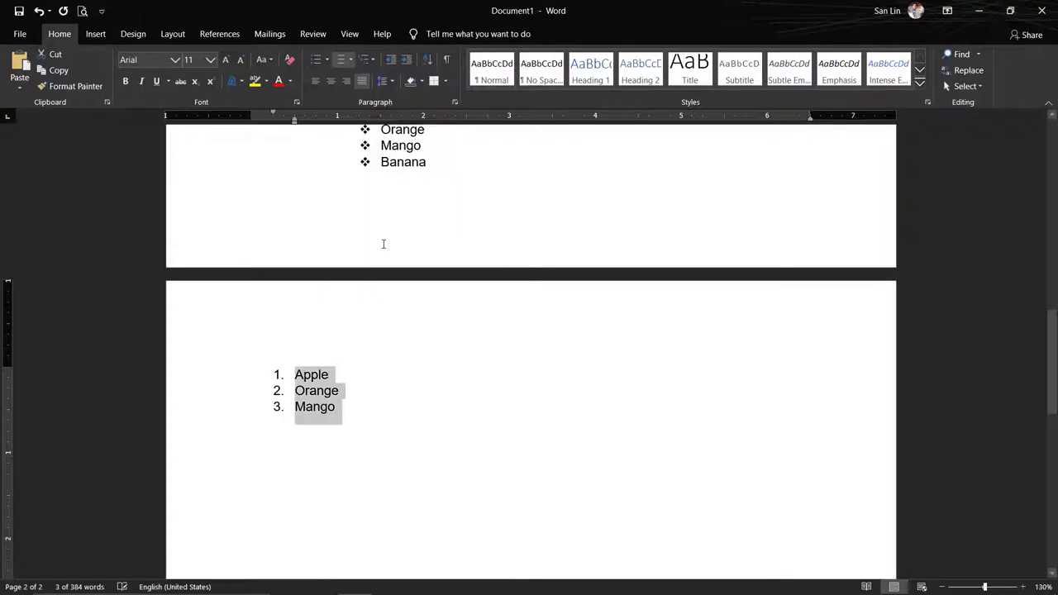
- Add Bannana as numbered item 4 after Mango
left_click(329, 406)
left_click(284, 374)
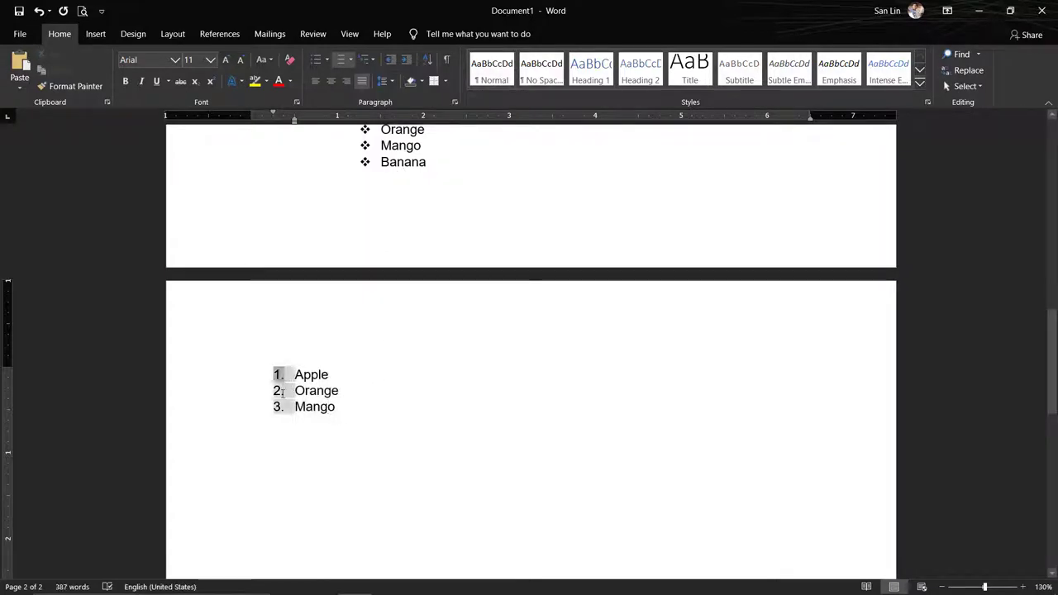
left_click(371, 435)
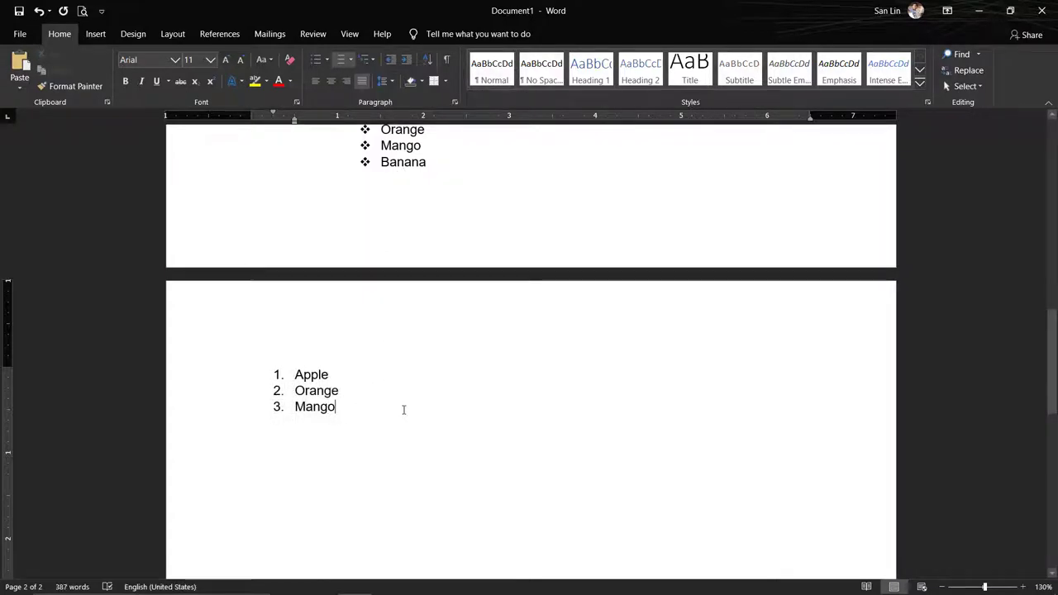
key("Return")
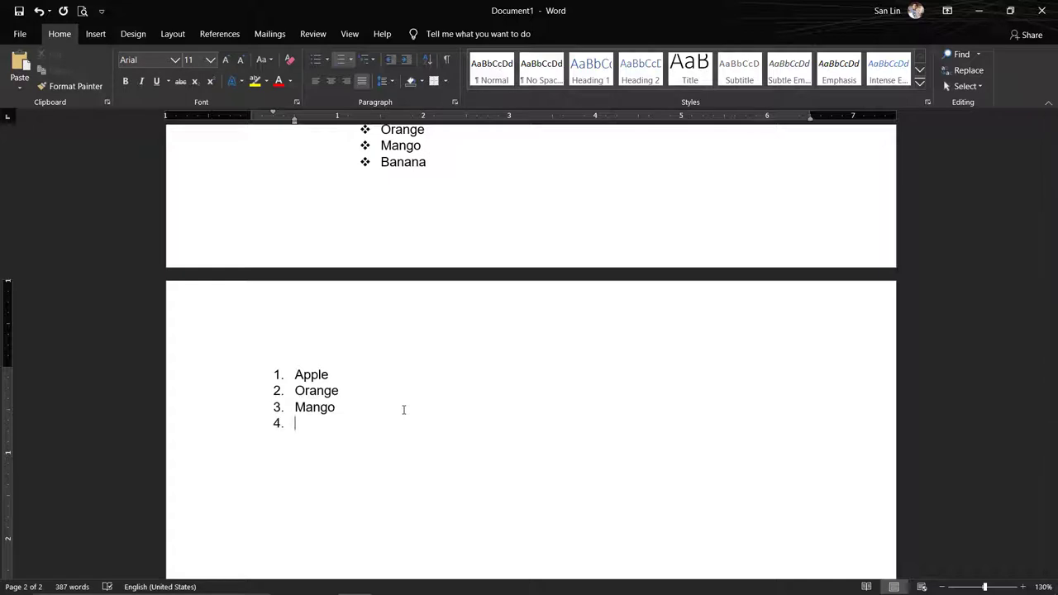
type("Bana")
type("nana")
- Add Cat and Dog as items 5 and 6, leaving an empty item 7
key("Return")
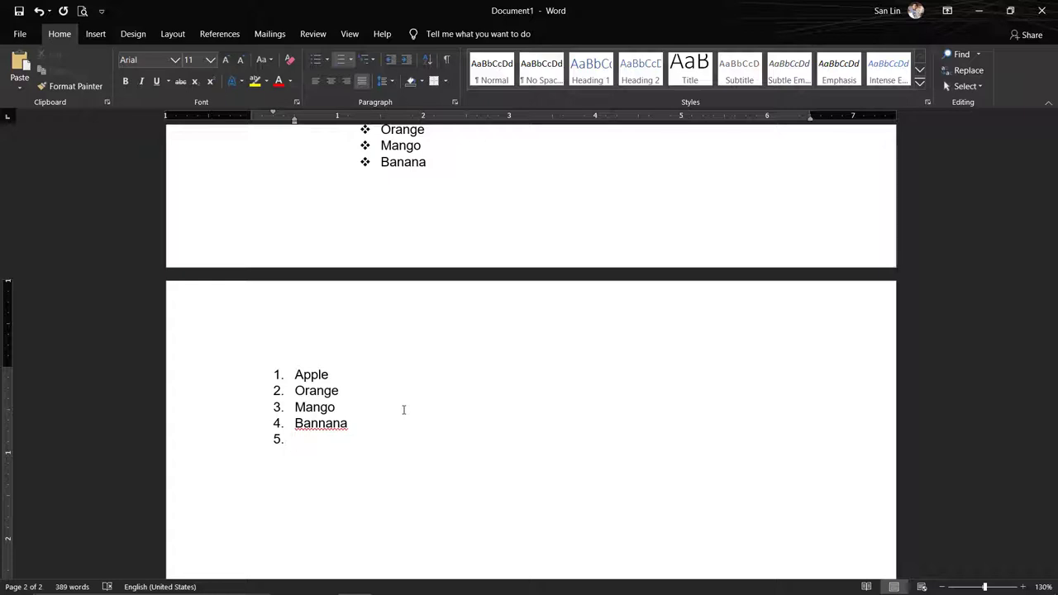
type("Cat")
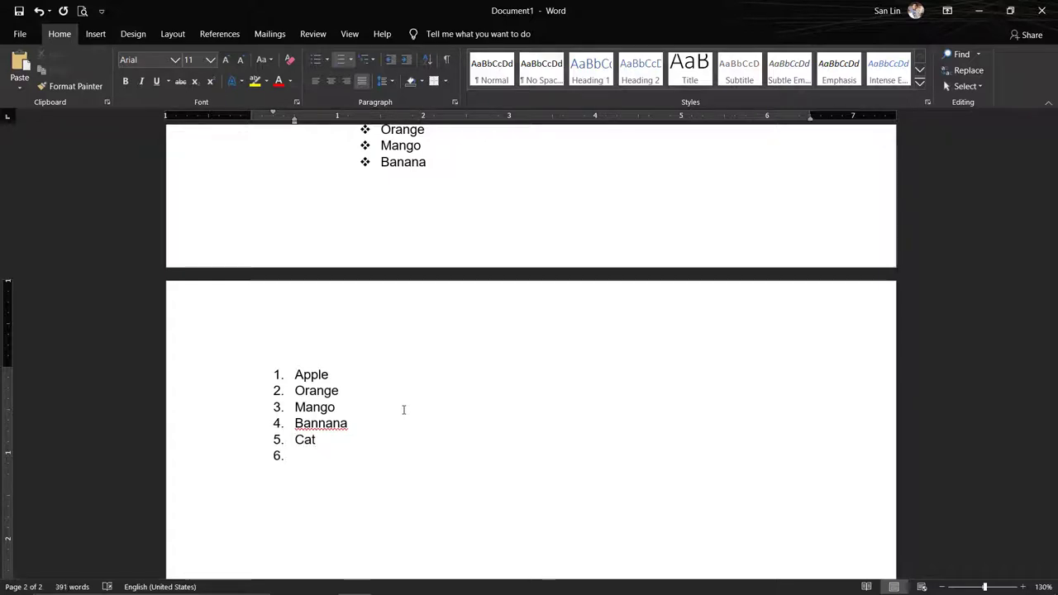
type("Dog")
key("Return")
key("Return")
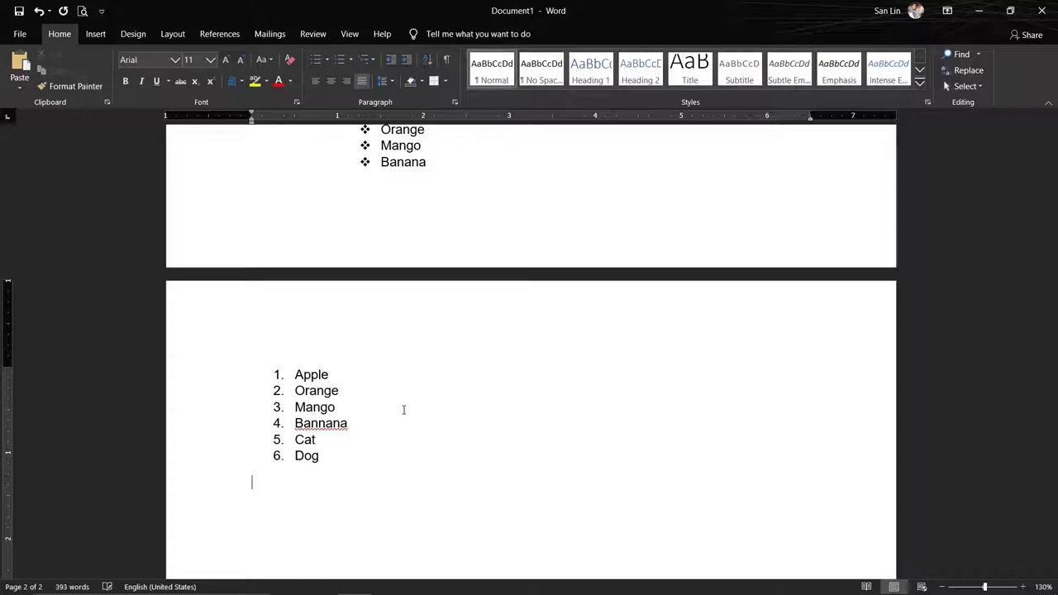
key("BackSpace")
key("Return")
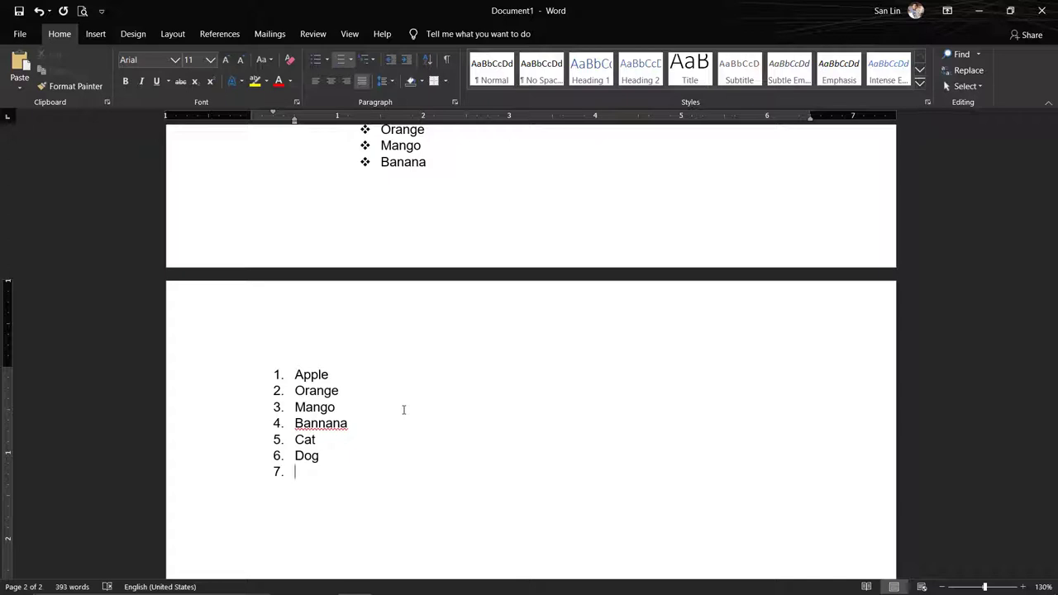
scroll(437, 451, "down", 3)
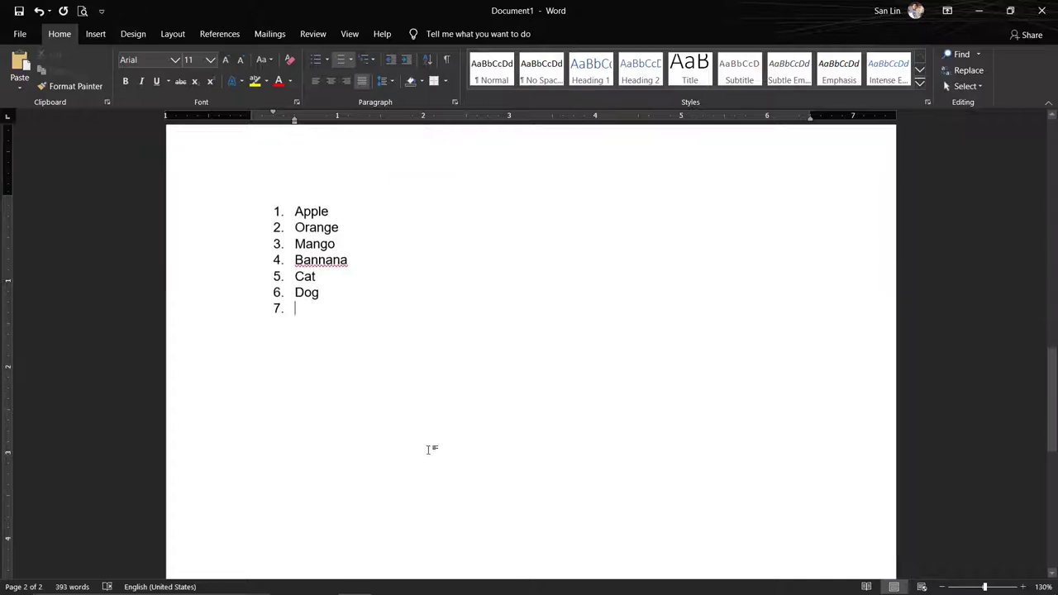
scroll(430, 449, "up", 3)
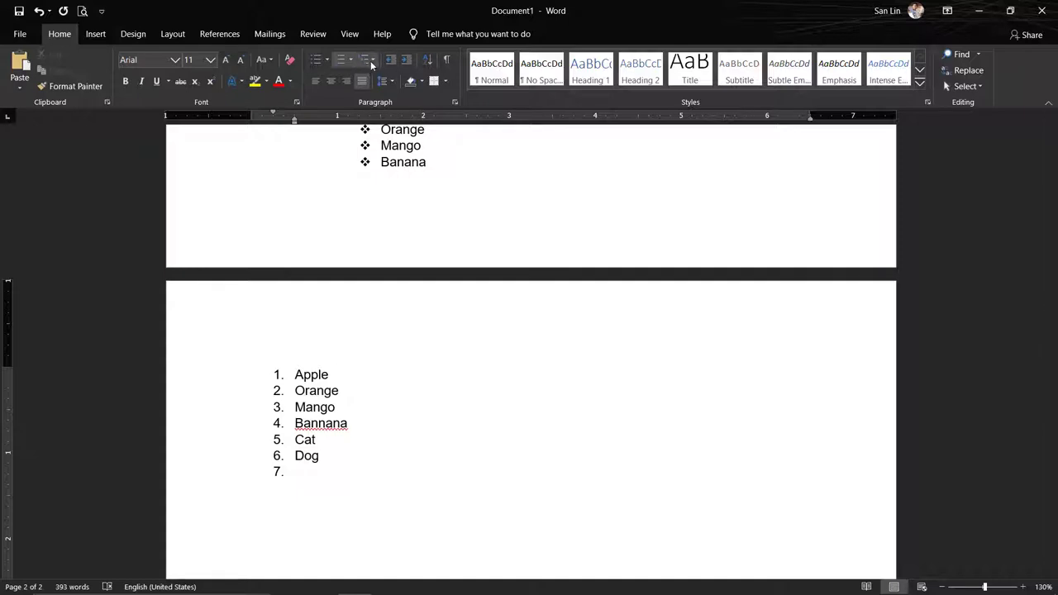
- Insert an empty unnumbered line after Apple so Orange through Dog become items 2–7
left_click(370, 60)
mouse_move(444, 204)
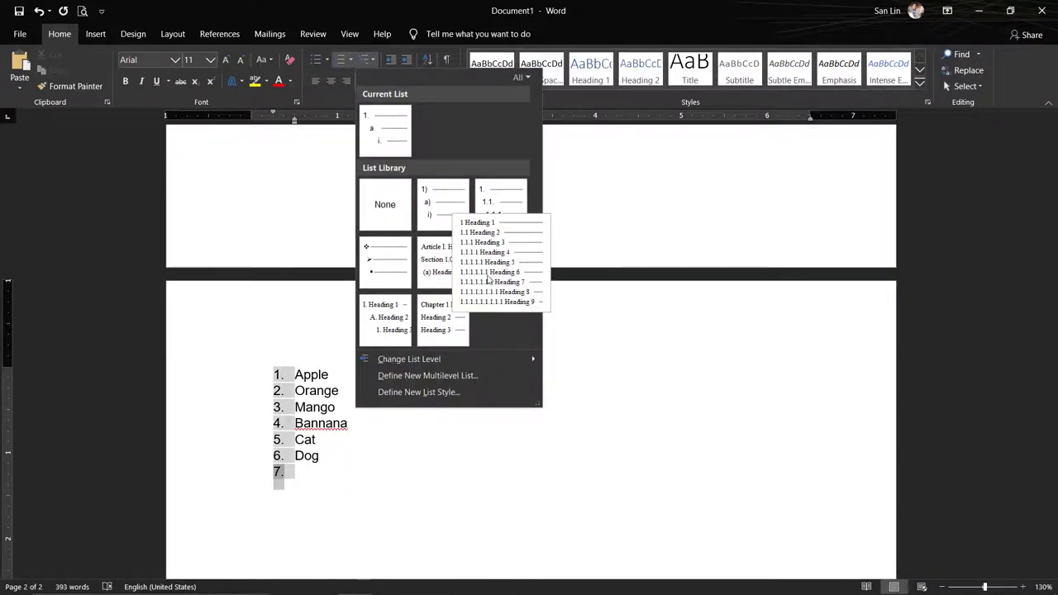
left_click(355, 381)
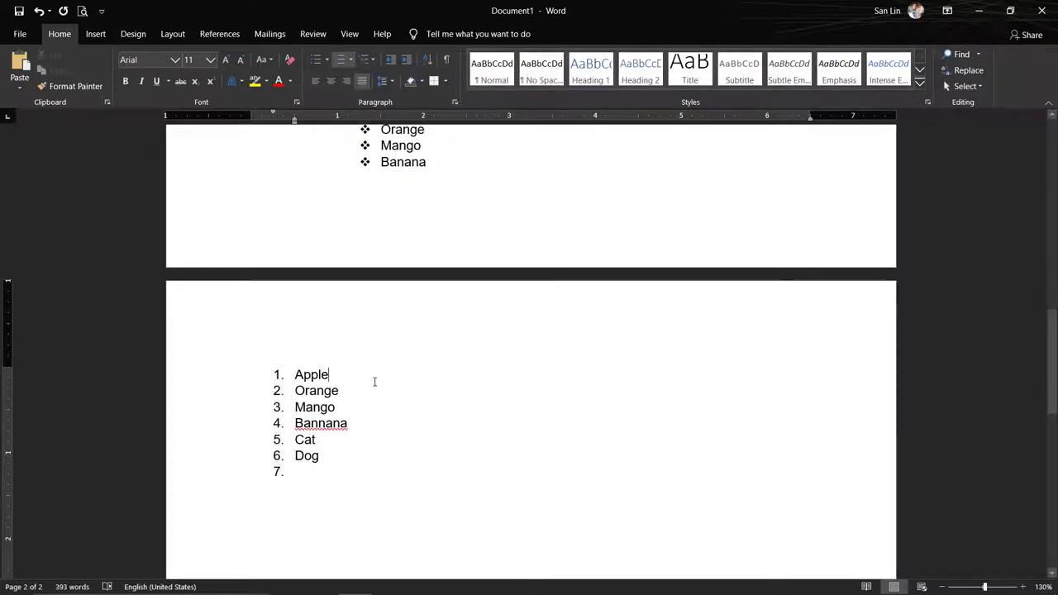
key("Return")
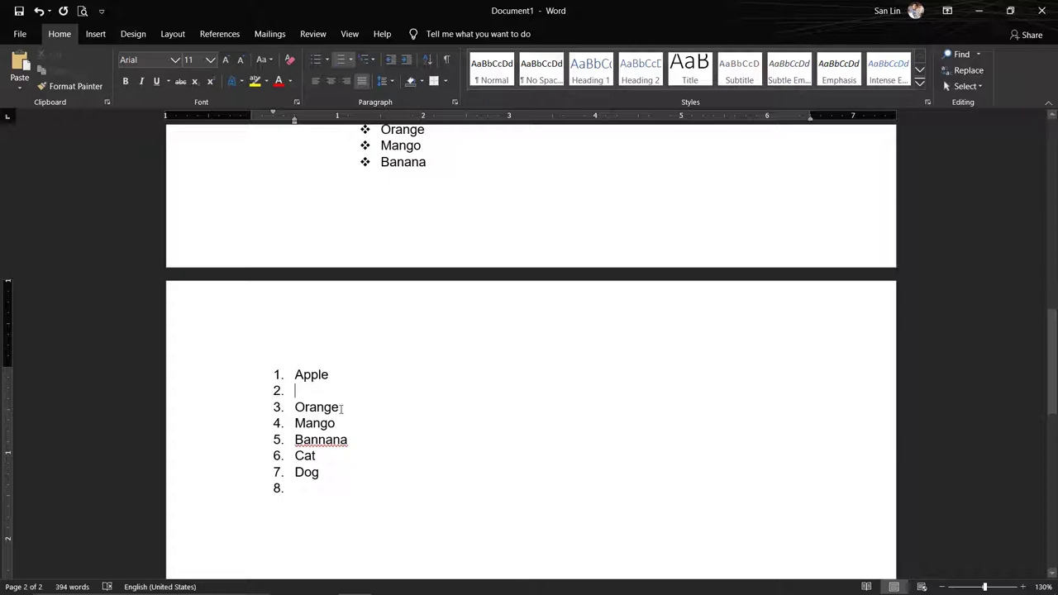
key("BackSpace")
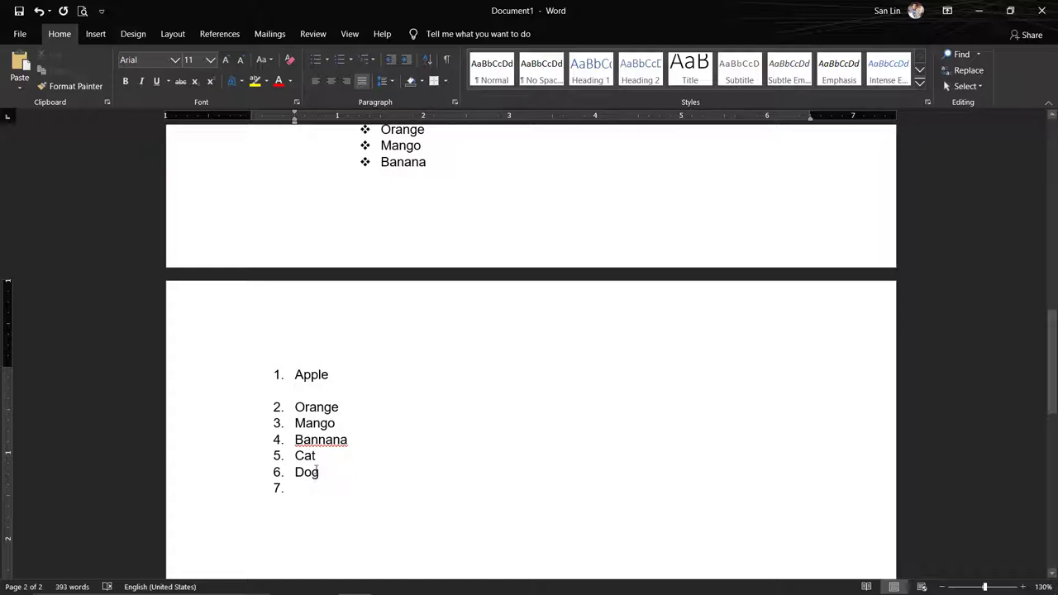
- Apply the 1) a) i) multilevel style to the blank line and enter Red as sub-item i)
left_click(366, 59)
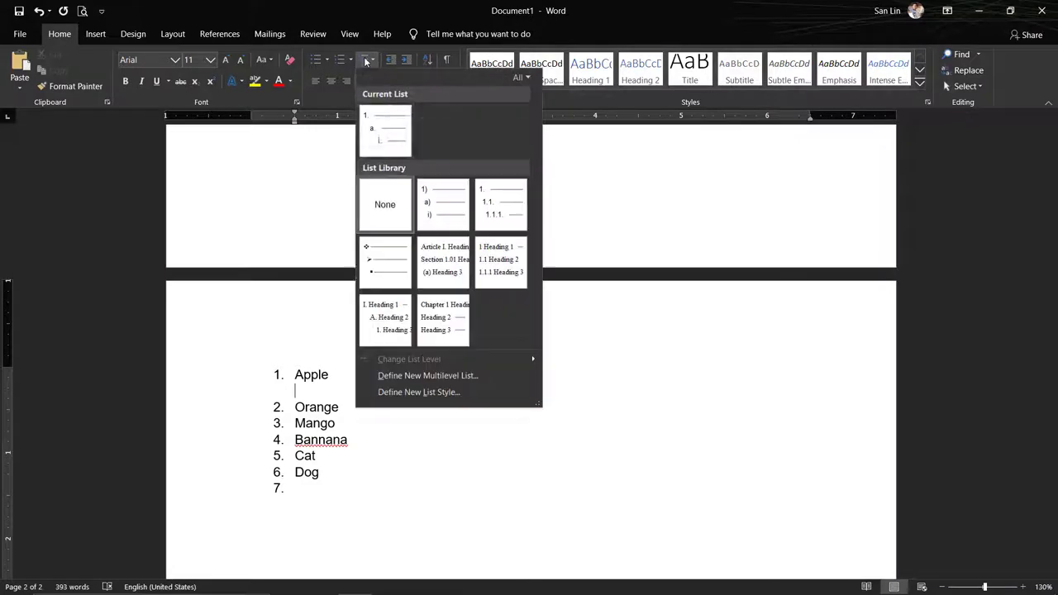
left_click(441, 207)
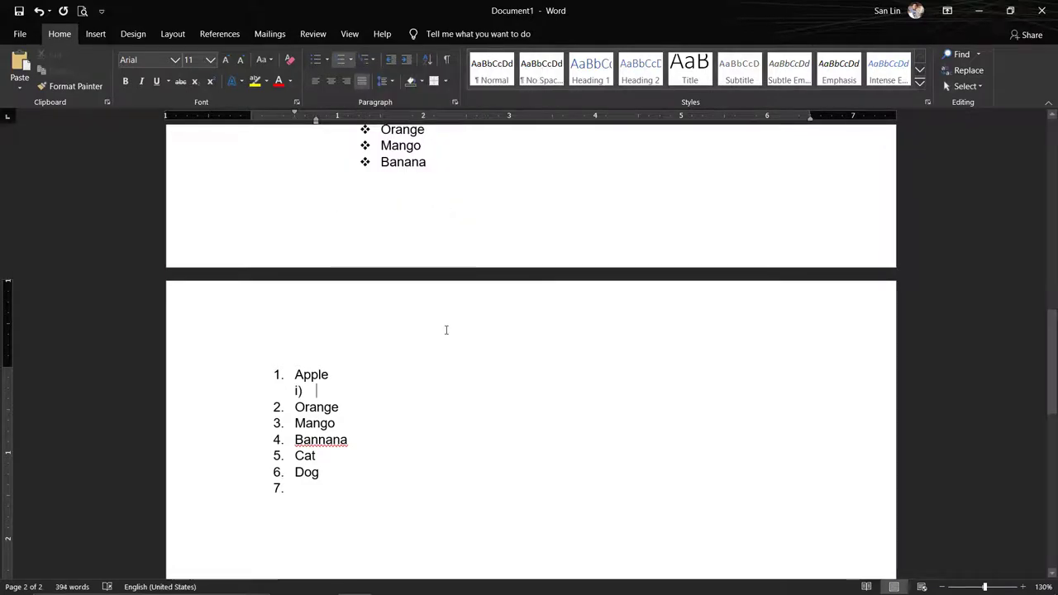
type("r")
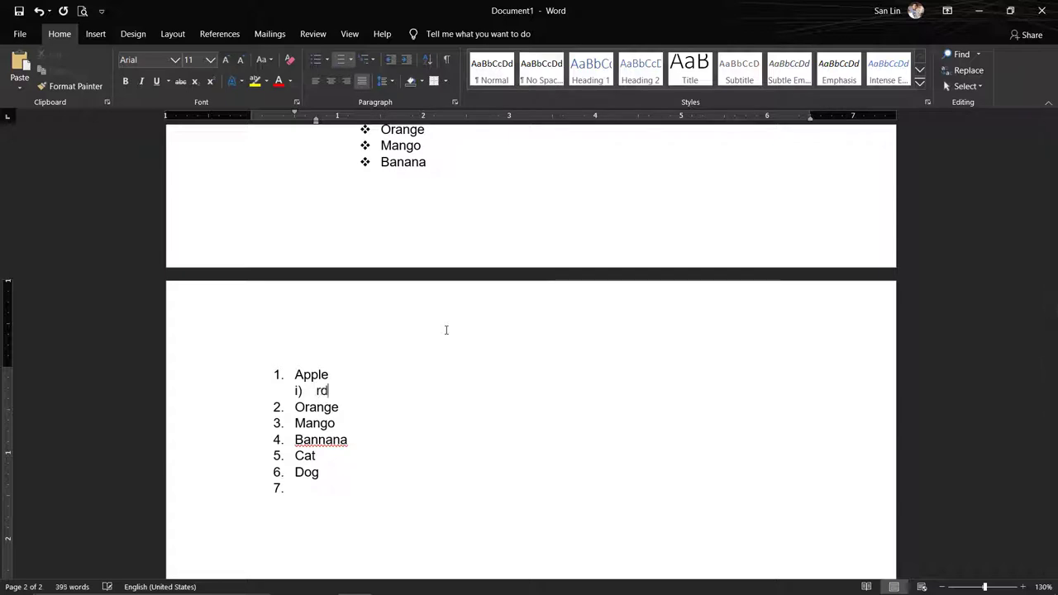
key("BackSpace")
type("Red")
key("Return")
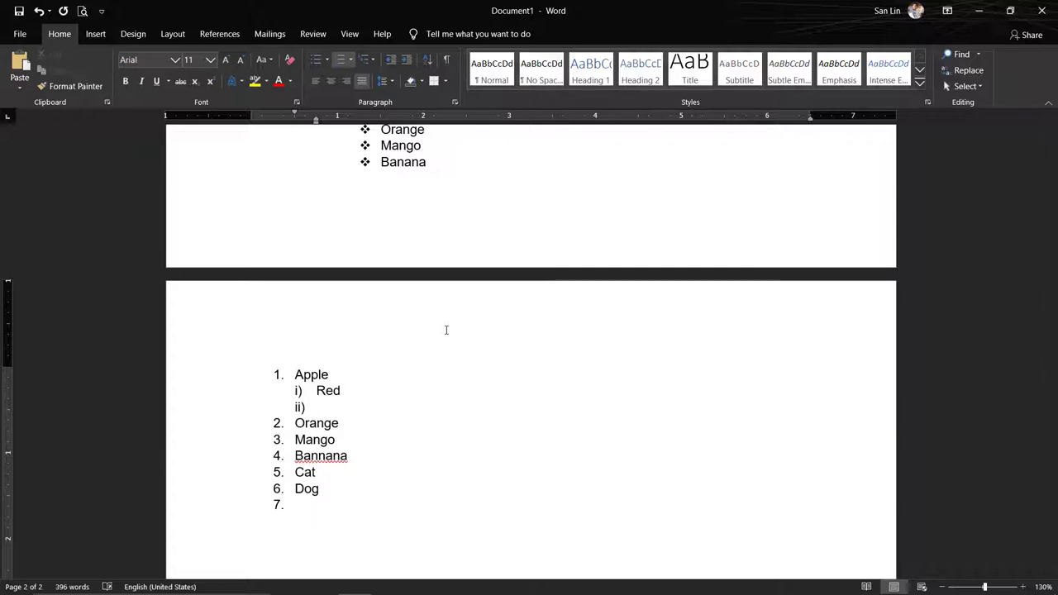
- Add #00ff00 as sub-item ii) and start an empty sub-item iii)
type("#")
type("ff")
key("BackSpace")
key("BackSpace")
type("00ff00")
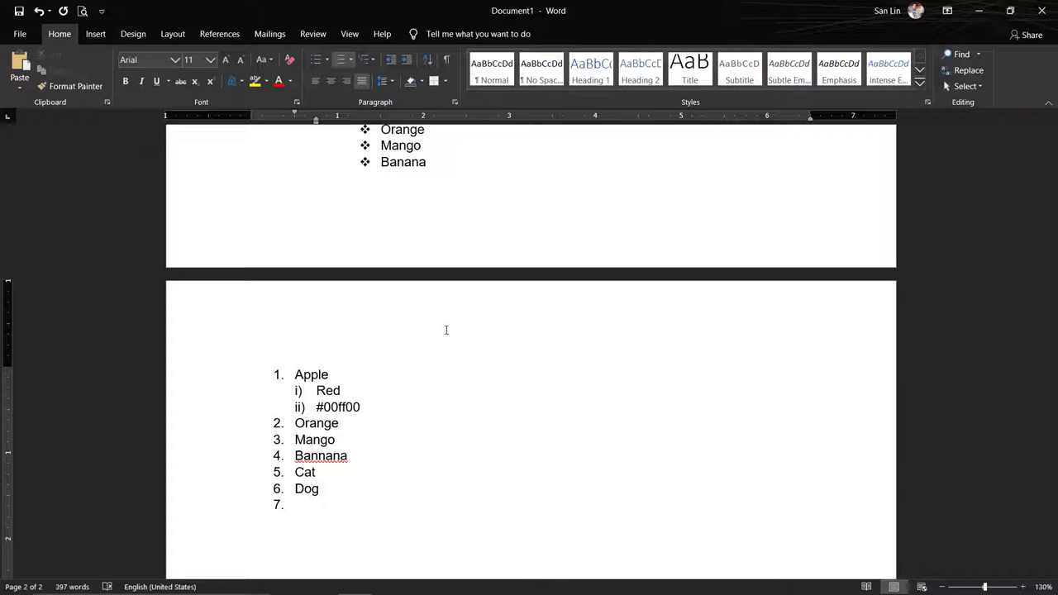
key("Return")
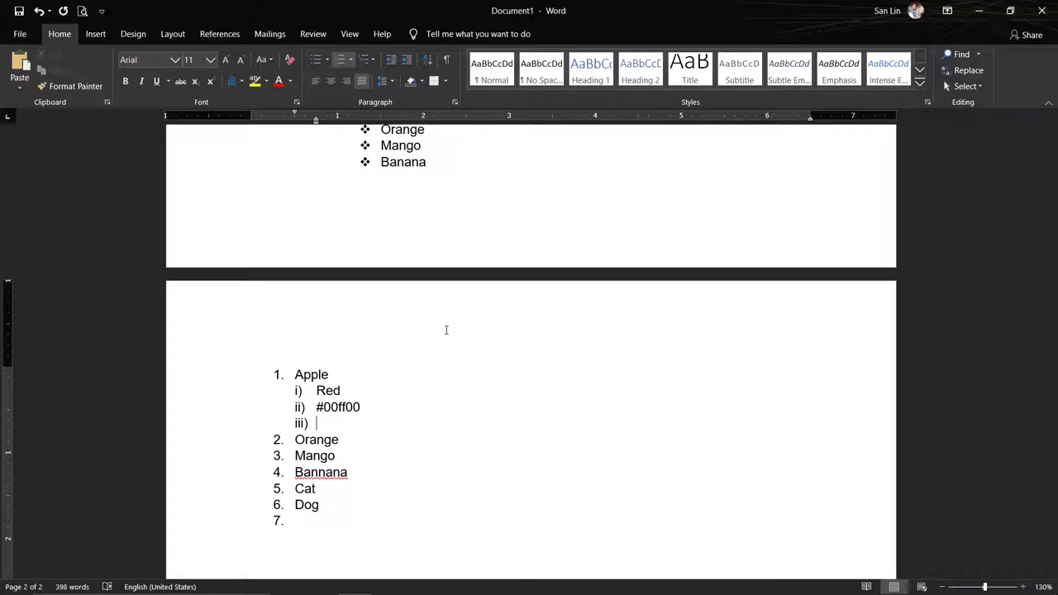
- End the numbered list after 6. Dog and type a person's name on an unnumbered line
left_click(278, 376)
left_click(289, 374)
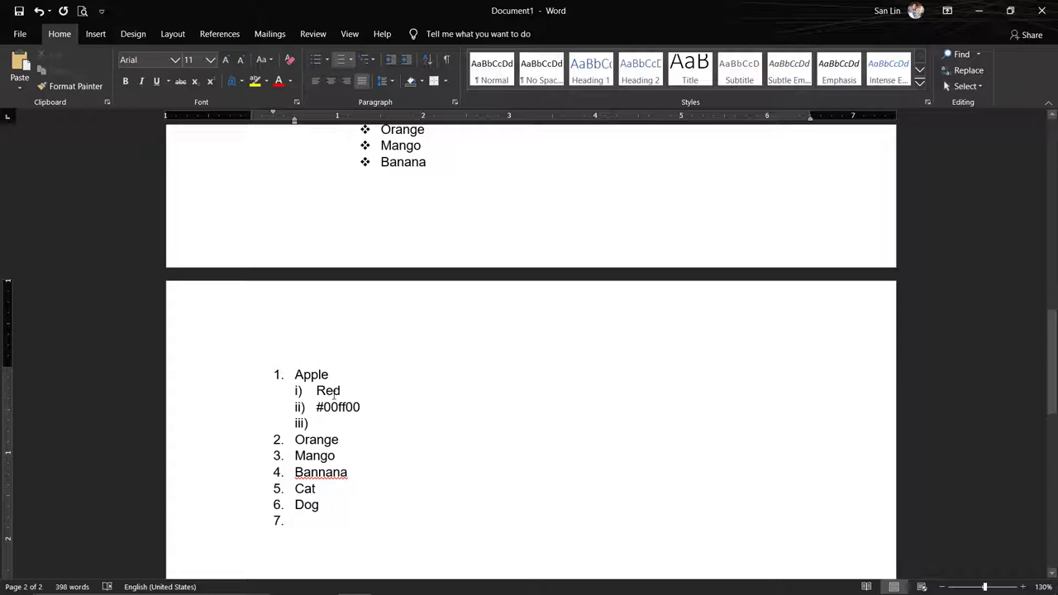
left_click(334, 392)
left_click(313, 394)
left_click(327, 425)
left_click(345, 440)
scroll(395, 442, "down", 3)
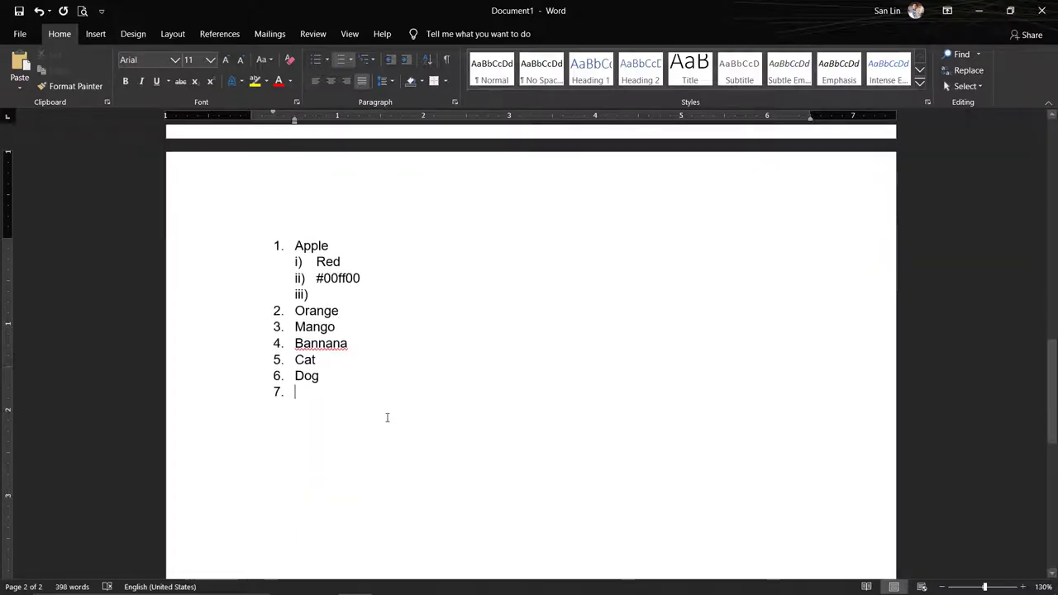
key("Return")
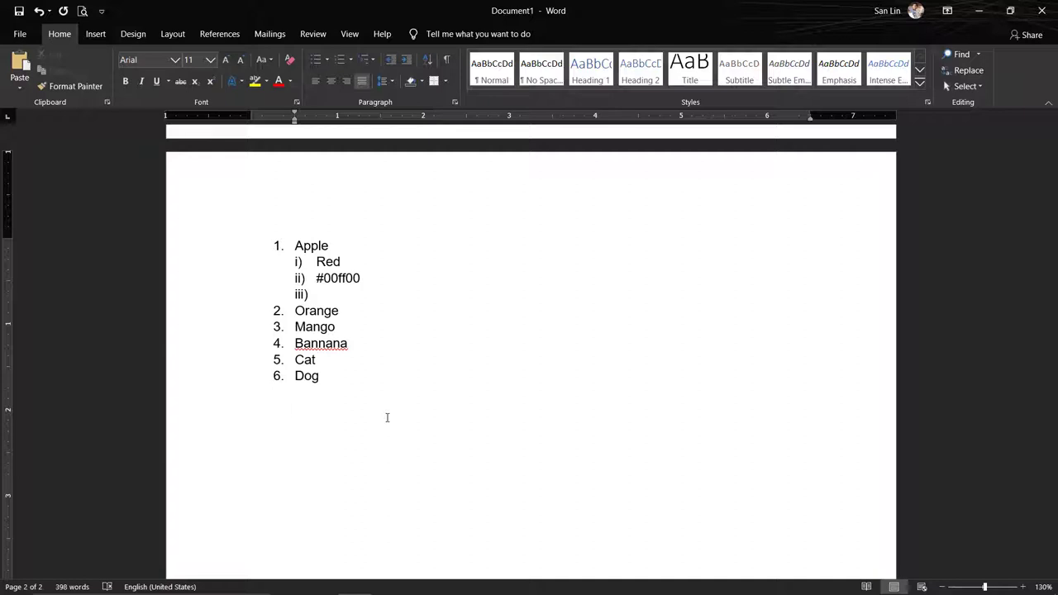
type("U ")
type("Ba")
- Add blank lines below Dog
left_click(347, 387)
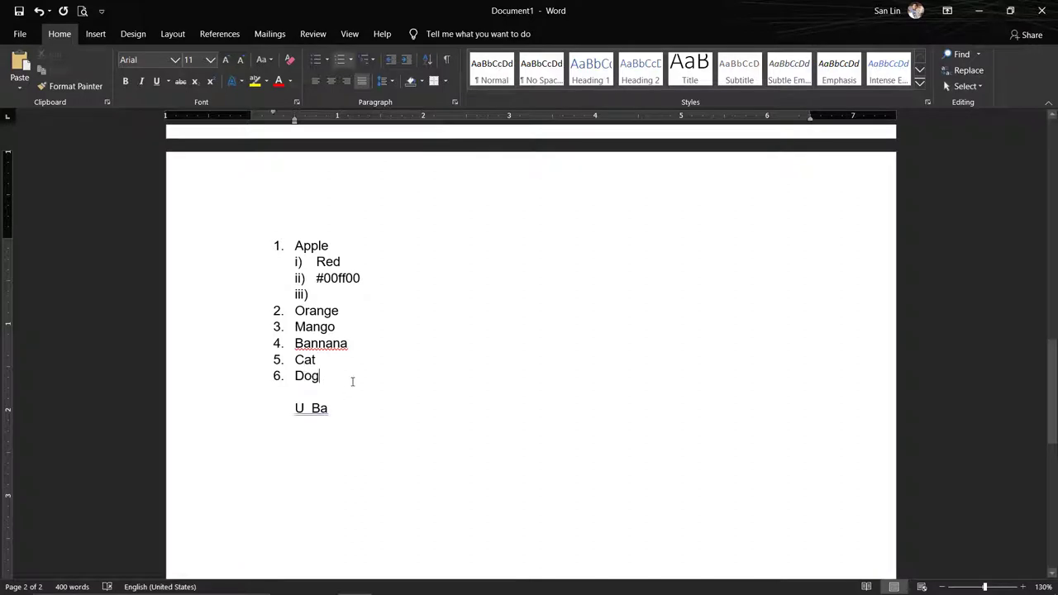
key("Return")
key("Return")
key("Return")
scroll(354, 394, "down", 1)
scroll(331, 331, "down", 2)
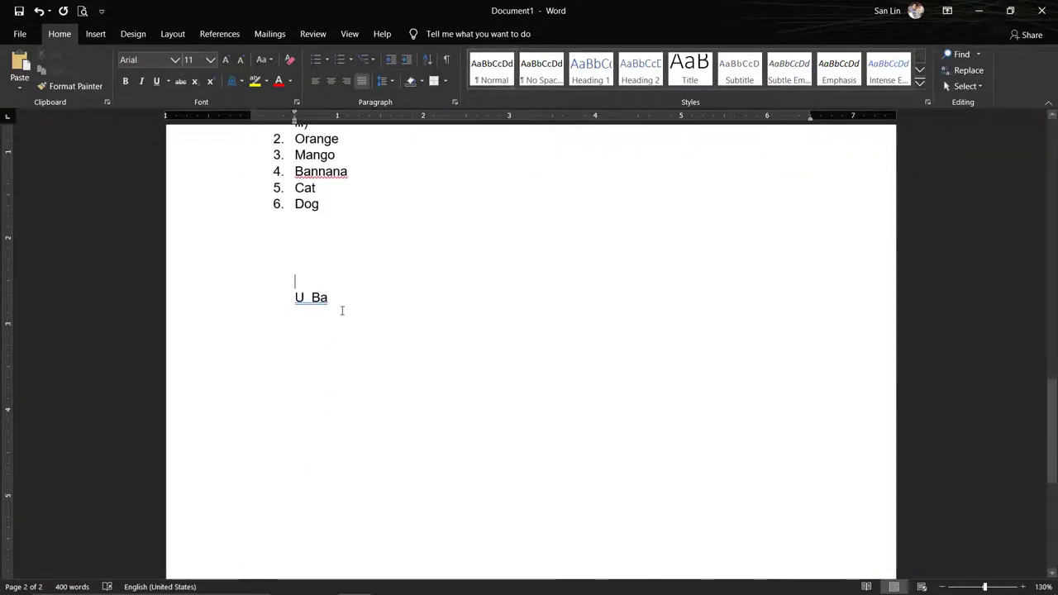
- Number the name line 1. from the Numbering library, restarting instead of continuing as iv)
left_click(343, 307)
triple_click(342, 299)
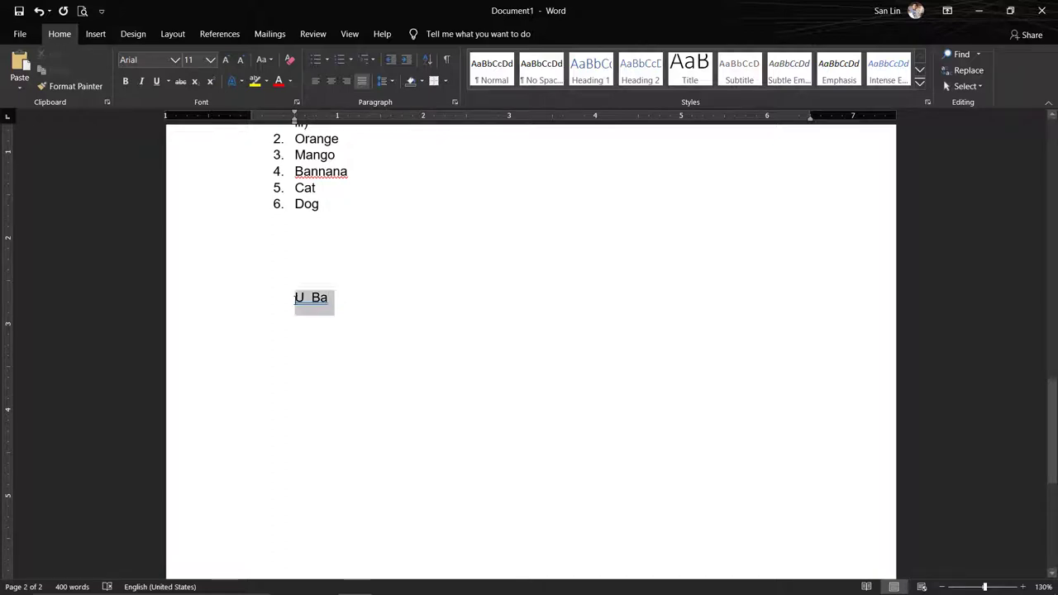
left_click(337, 61)
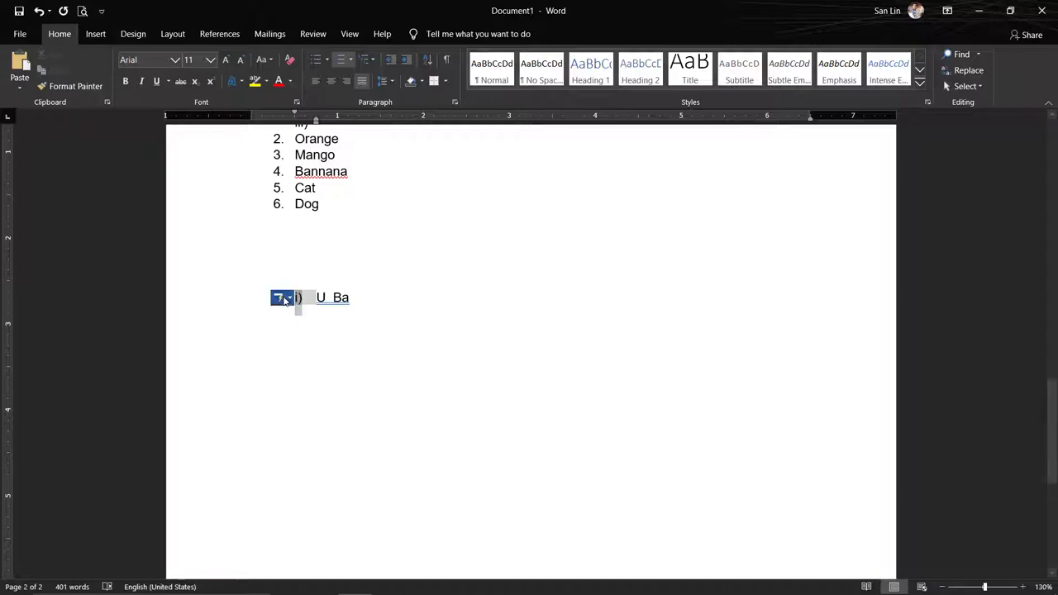
left_click(279, 298)
left_click(310, 315)
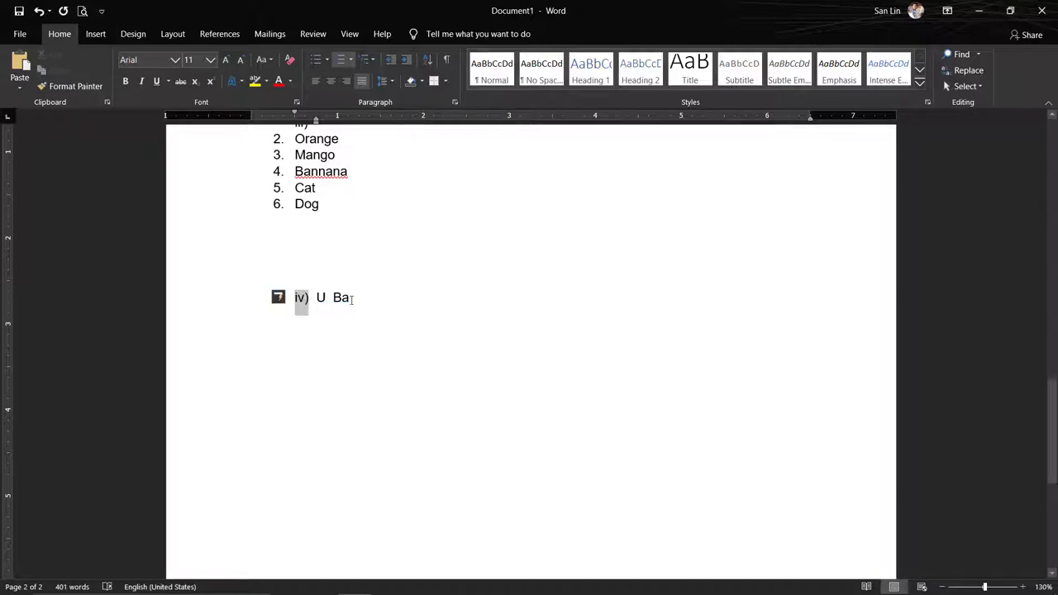
triple_click(341, 299)
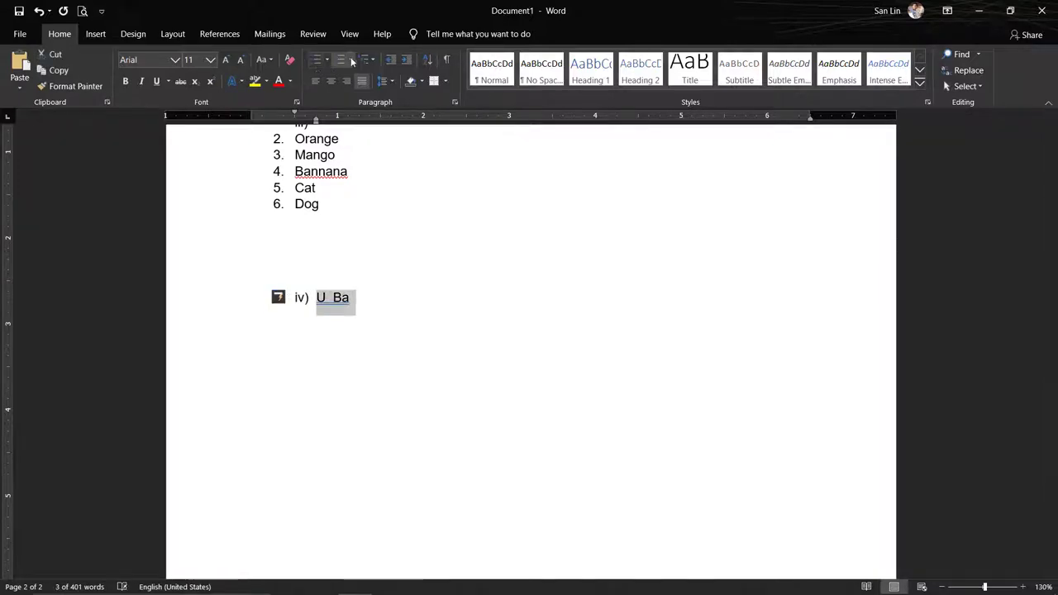
left_click(351, 59)
left_click(366, 126)
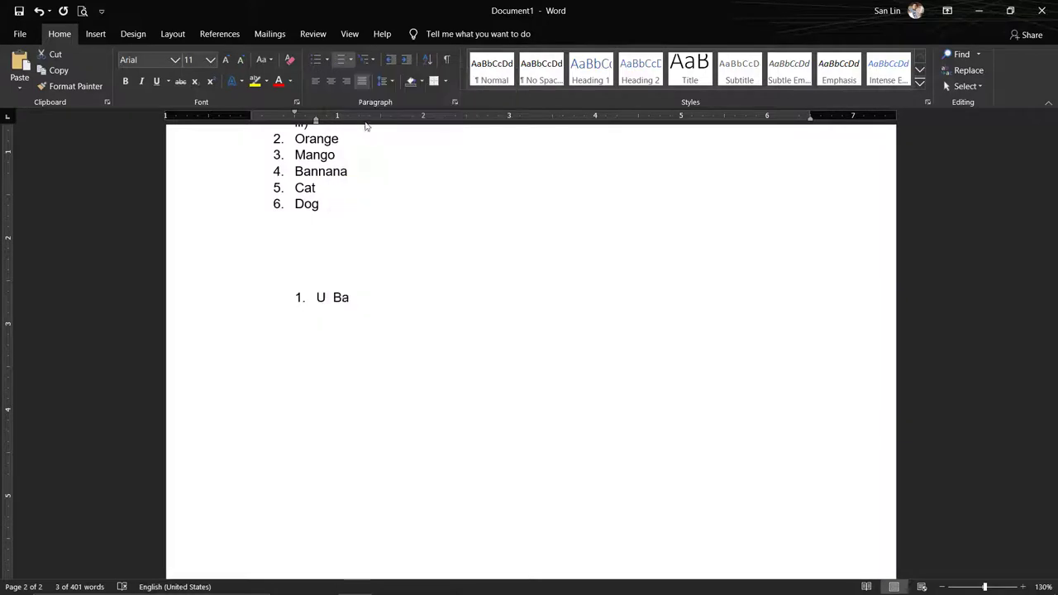
left_click(372, 303)
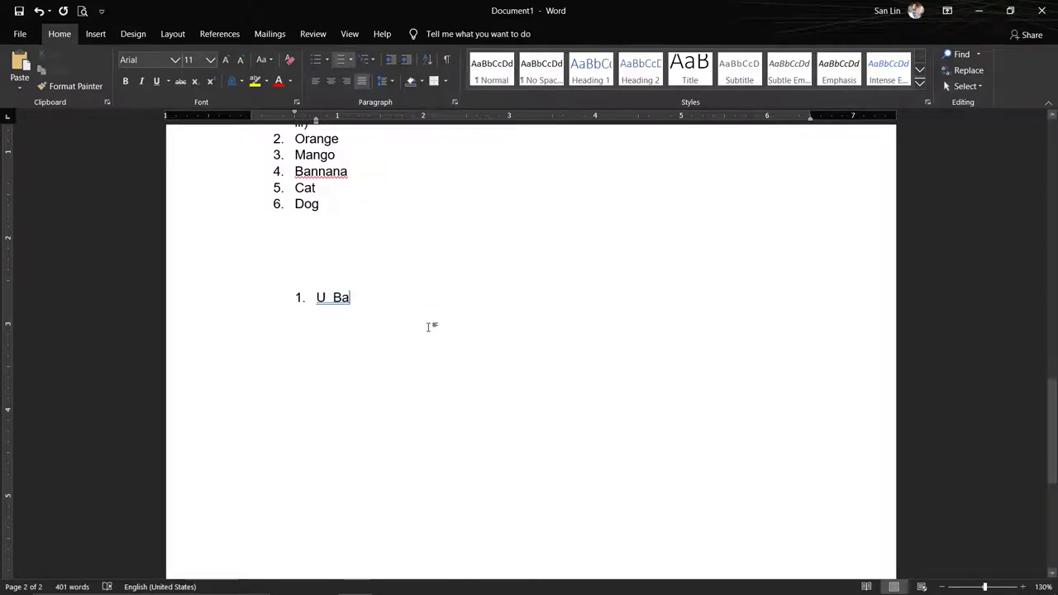
- Add an unnumbered line below the first name and type a second name
key("Return")
key("BackSpace")
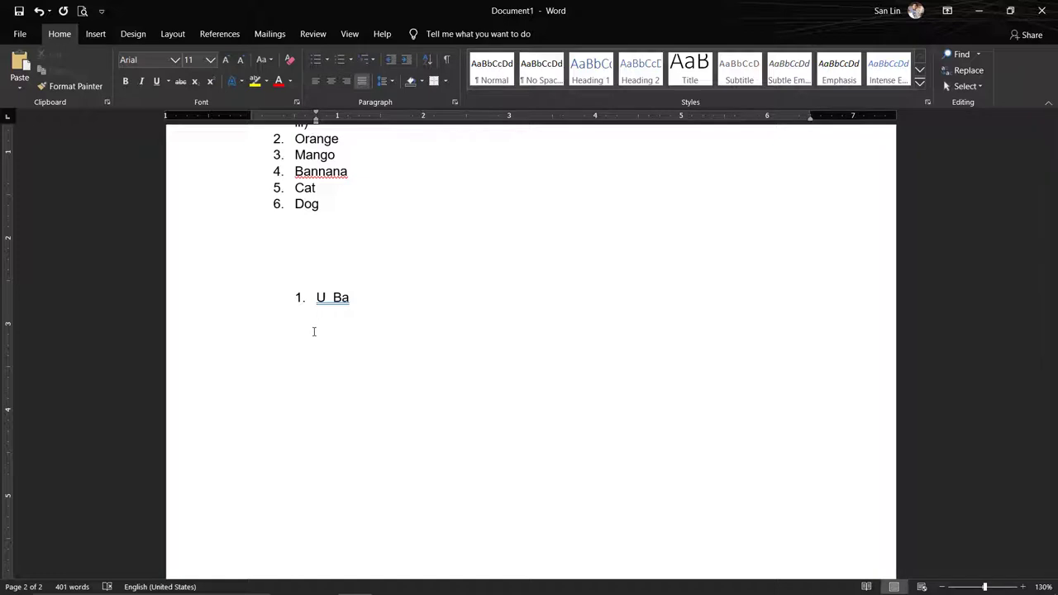
type("M")
type("g Th")
type("ar Gy")
type("i")
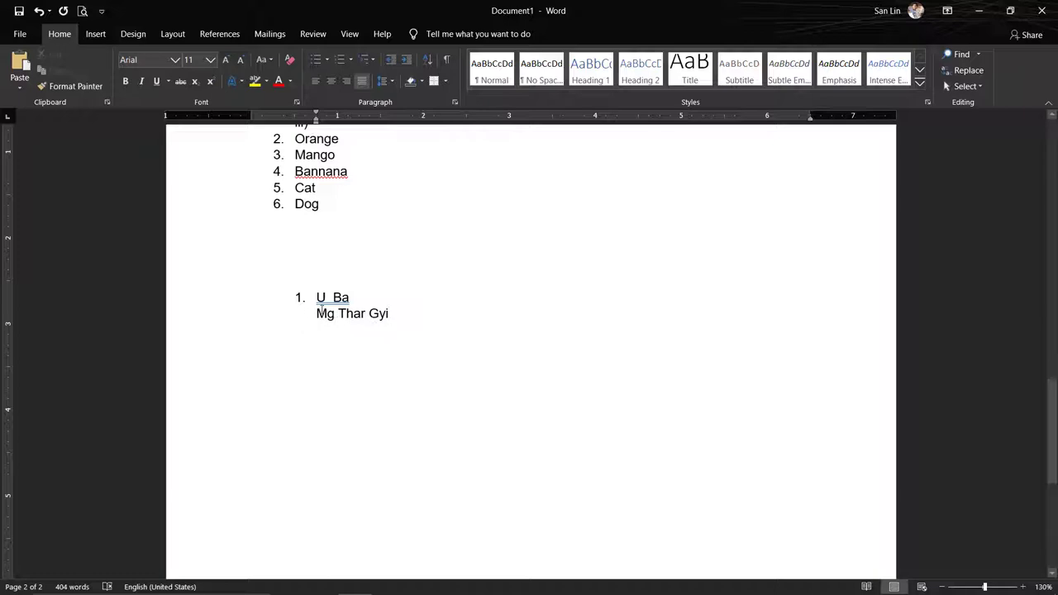
- Make the second name nested sub-item (1) with a Multilevel List style
left_click(325, 298)
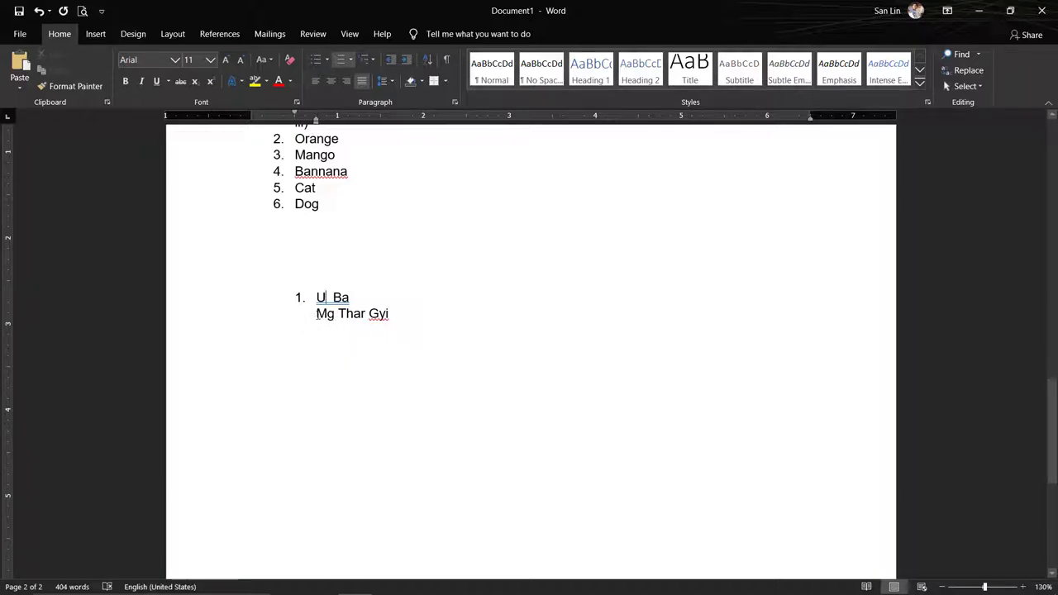
triple_click(351, 315)
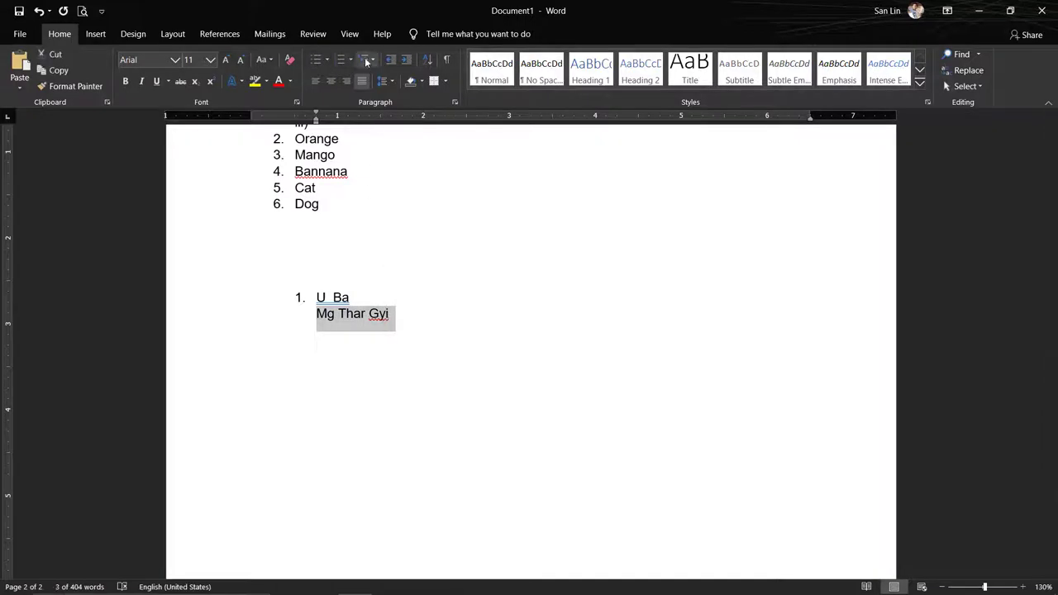
left_click(367, 62)
mouse_move(442, 205)
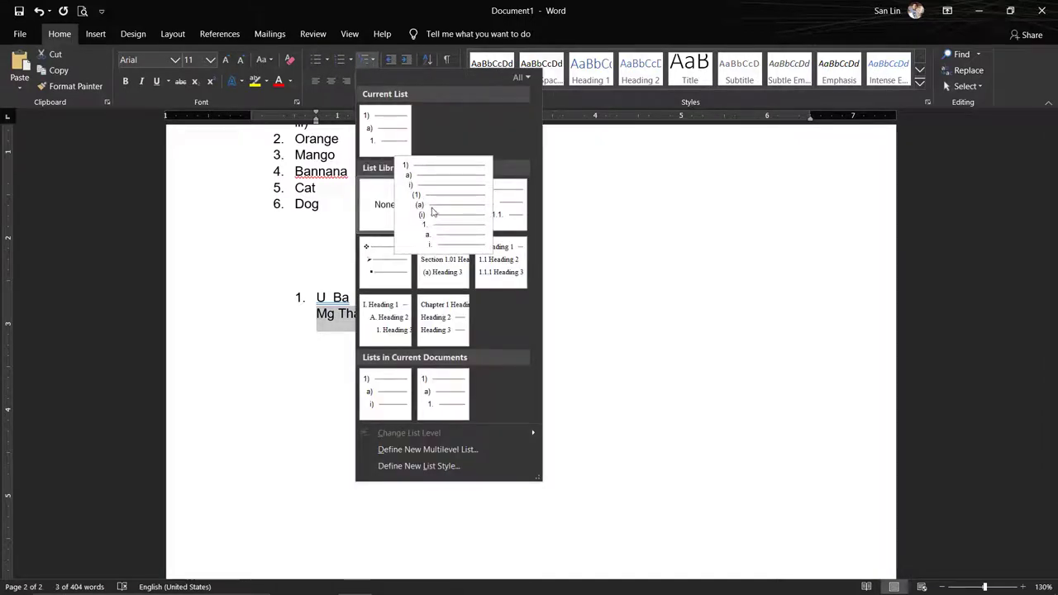
left_click(402, 138)
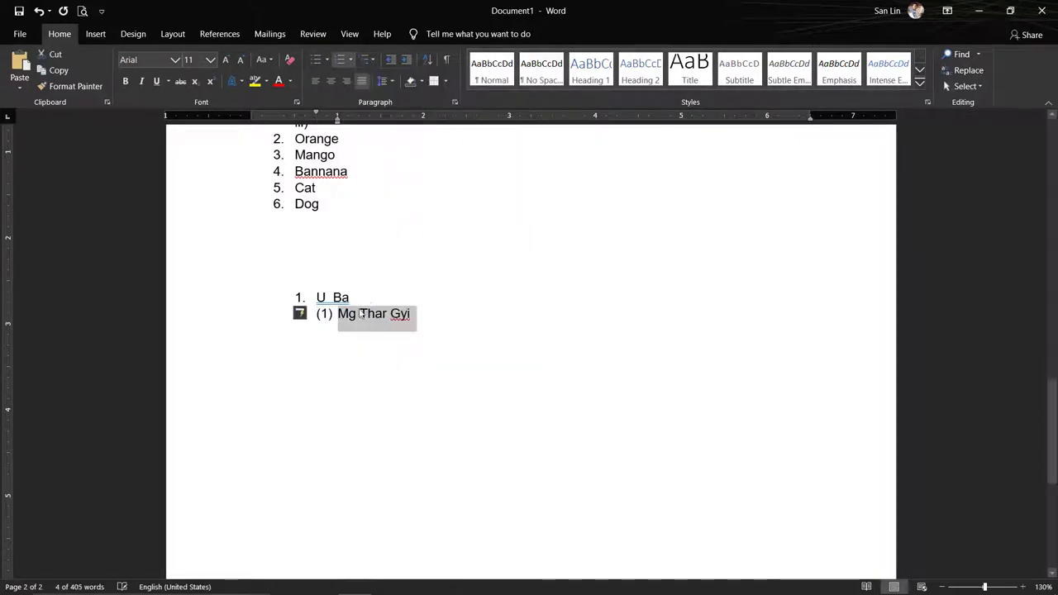
left_click(360, 314)
left_click(323, 297)
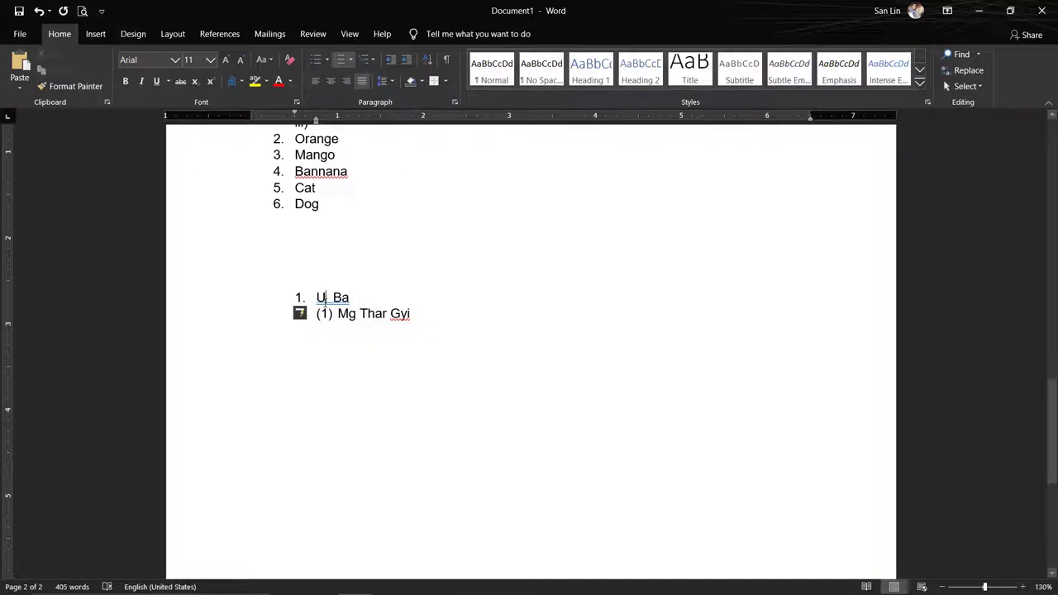
left_click(324, 314)
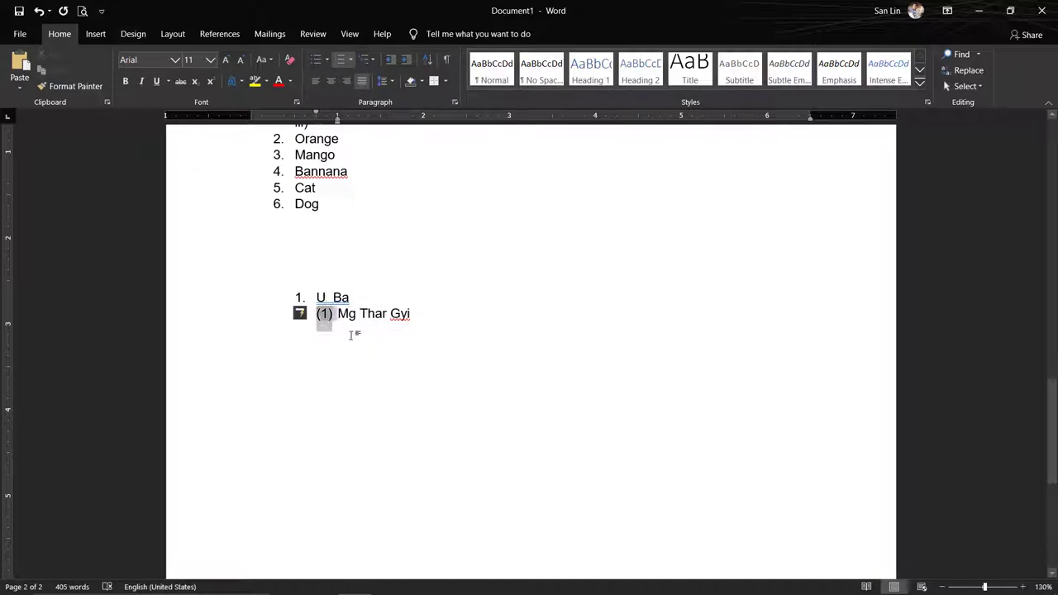
left_click(342, 327)
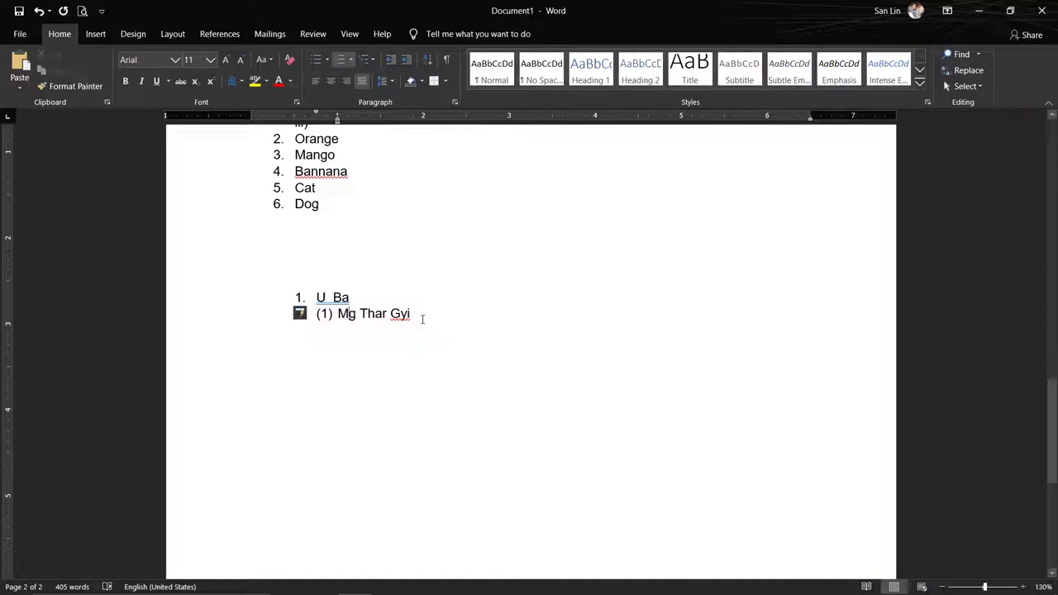
key("Up")
key("Left")
left_click(415, 319)
- Add two more names as sub-items (2) and (3)
key("Return")
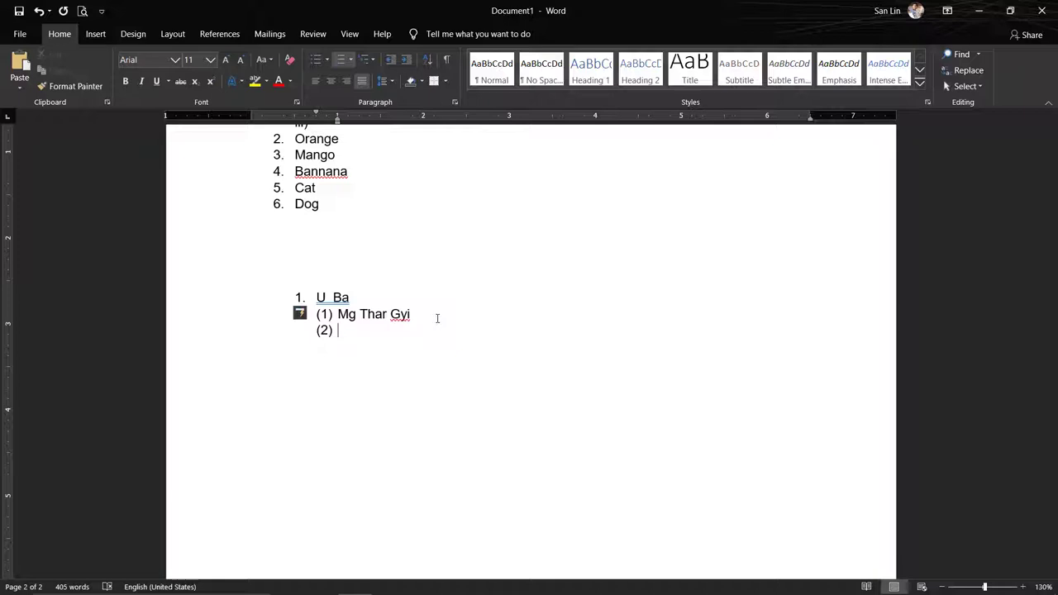
type("Mg Tha")
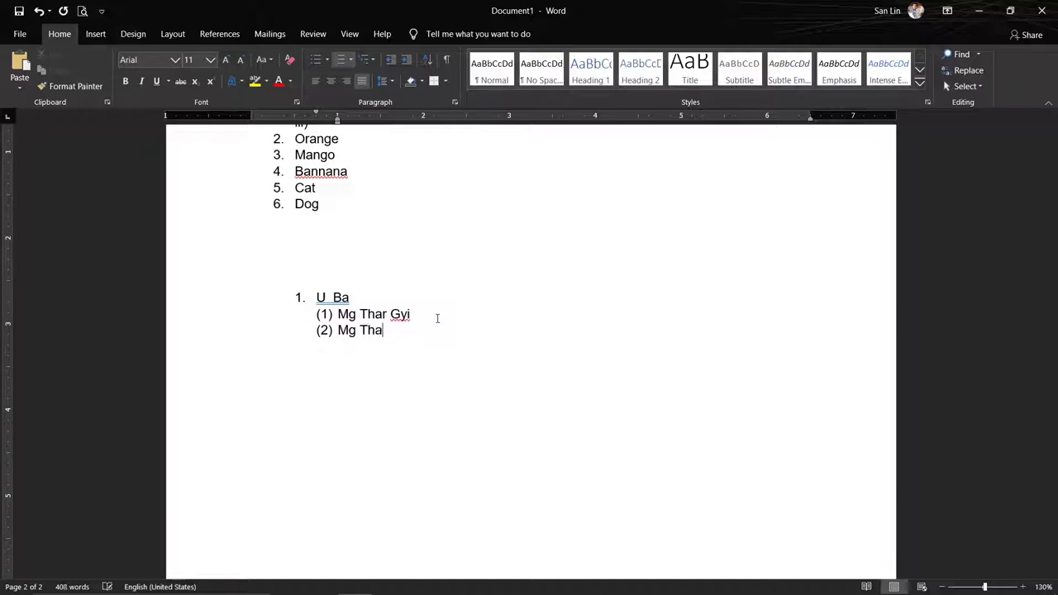
type("r N")
type("ge")
key("Return")
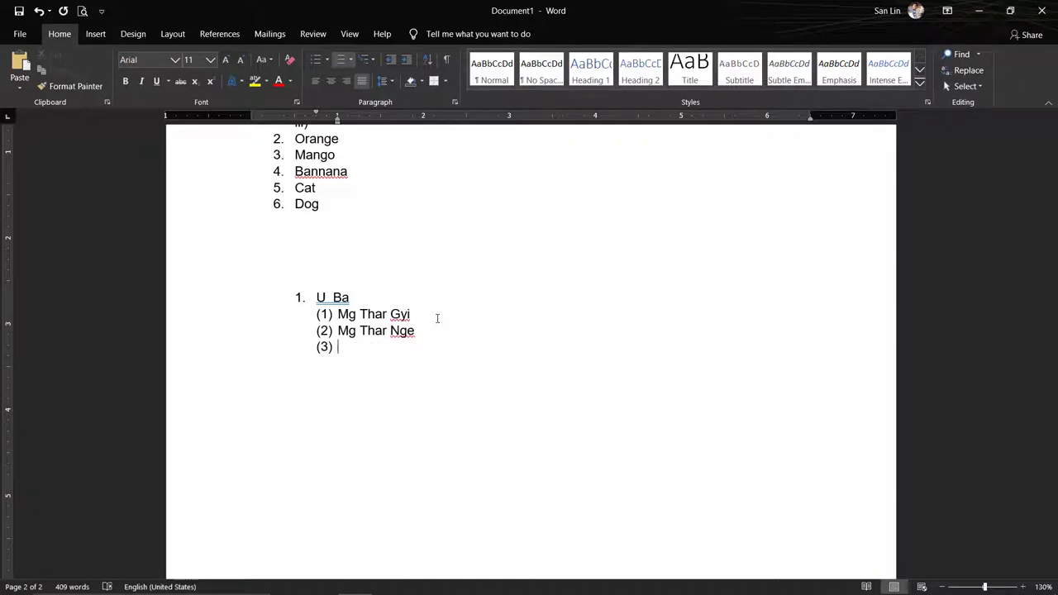
type("Mg ")
type("Aung")
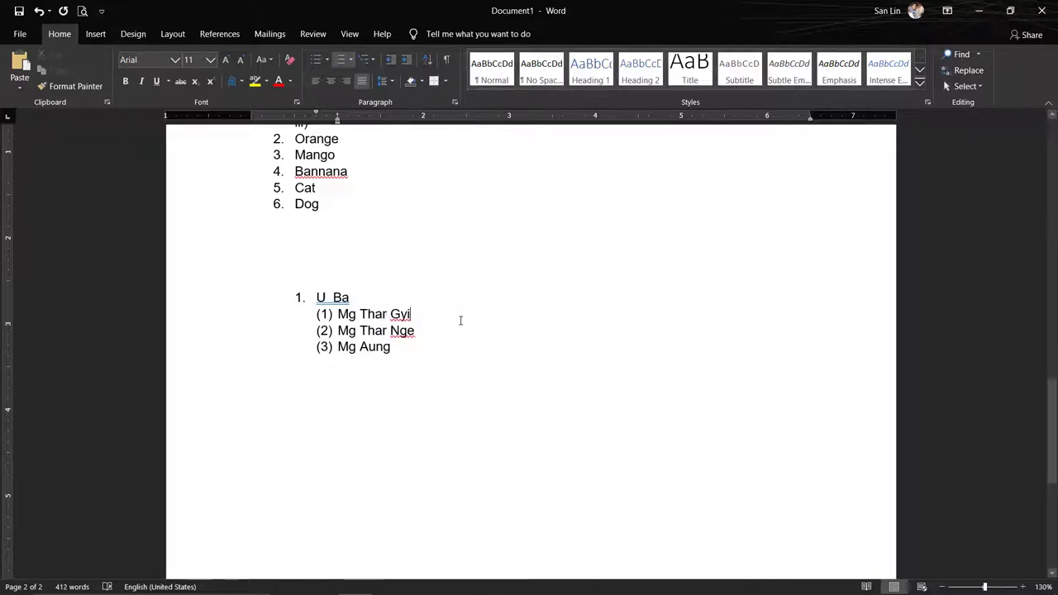
- Insert an empty unnumbered line after sub-item (1)
key("ctrl+Left")
key("Return")
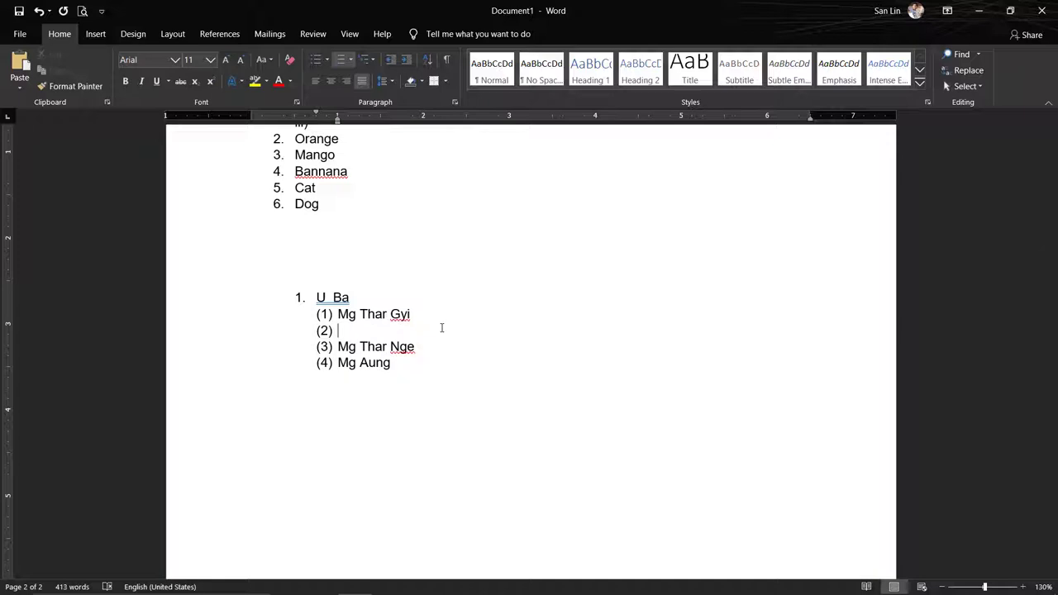
key("BackSpace")
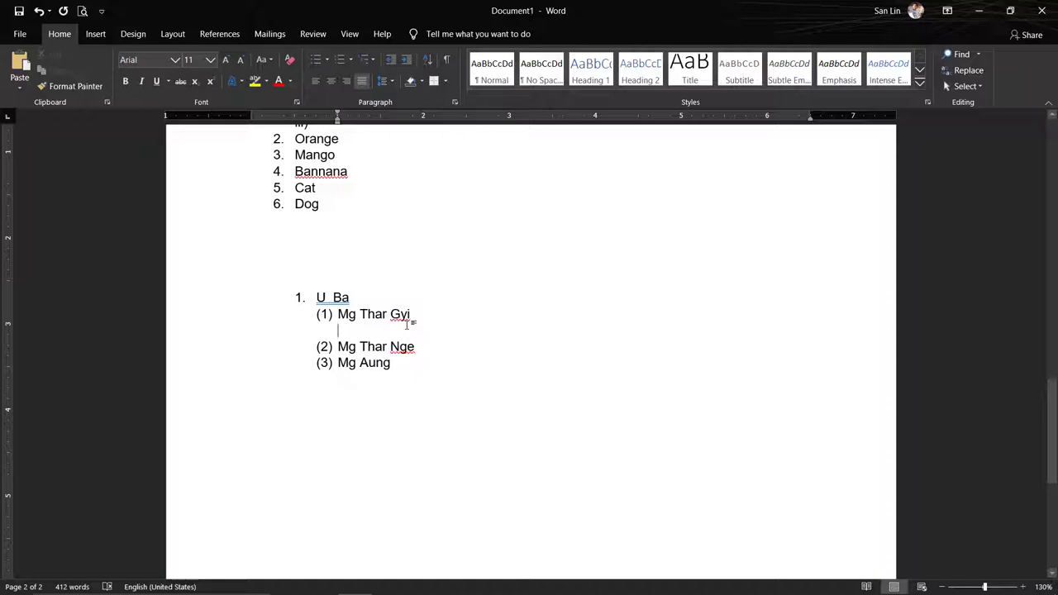
- Type a name on the blank line and make it third-level entry (a)
type("Mg ")
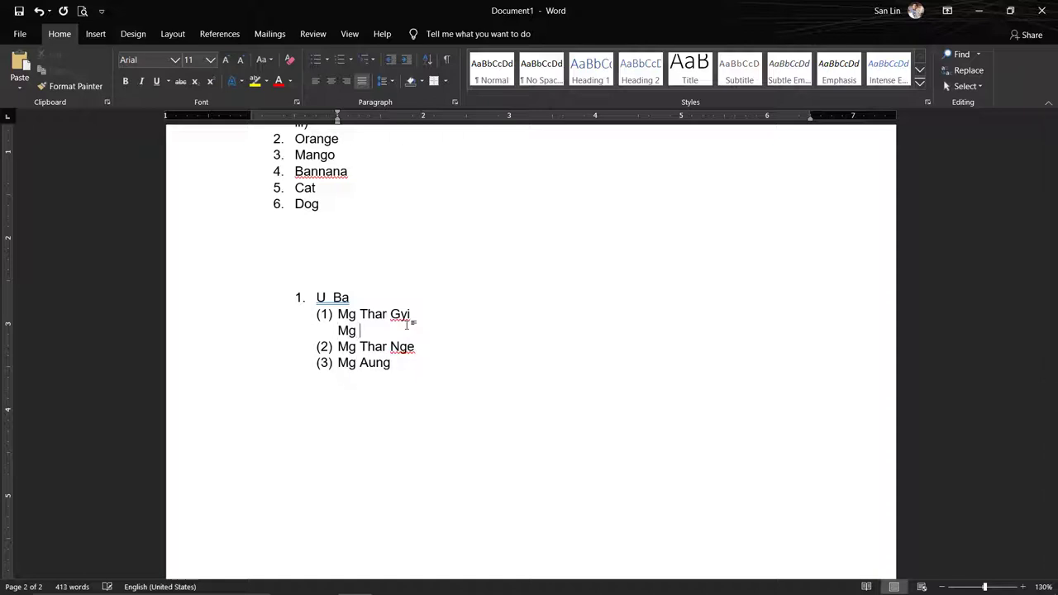
type("Kau")
type("Kaung")
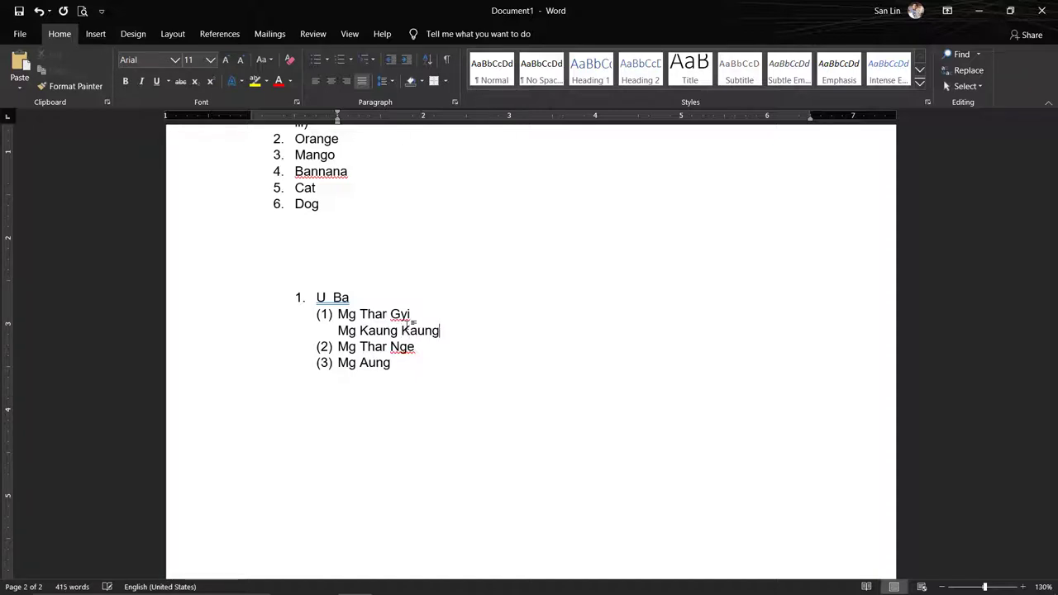
left_click(350, 316)
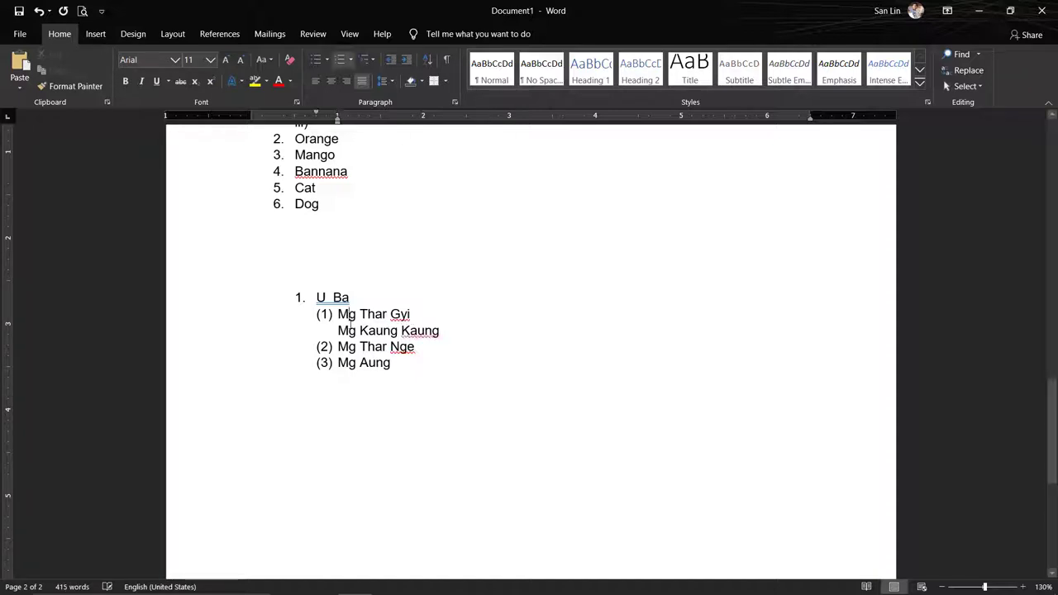
left_click(351, 334)
left_click_drag(336, 331, 447, 332)
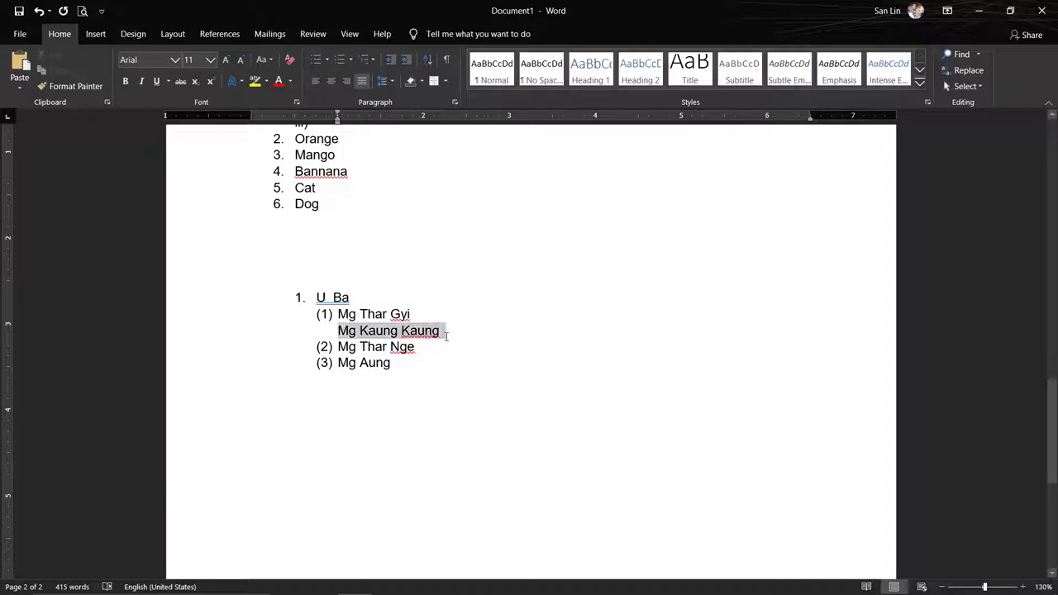
left_click(366, 58)
mouse_move(385, 130)
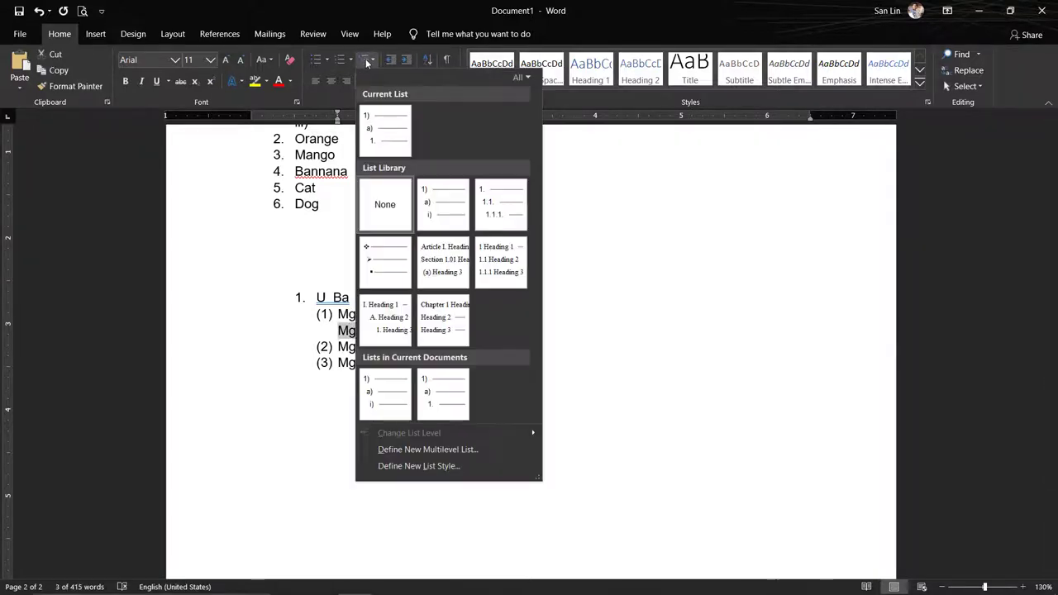
left_click(379, 131)
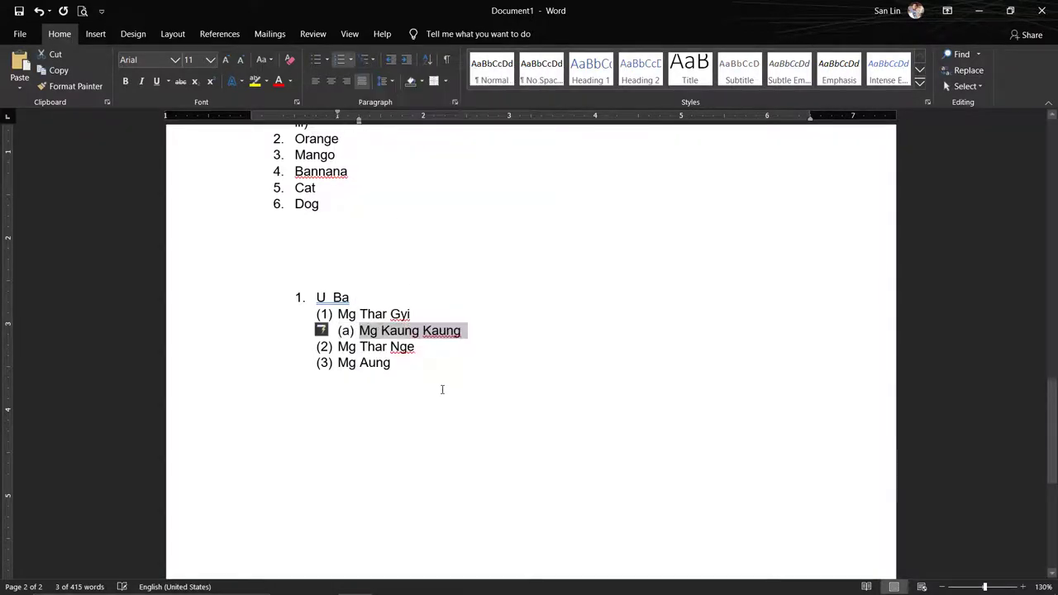
left_click(422, 381)
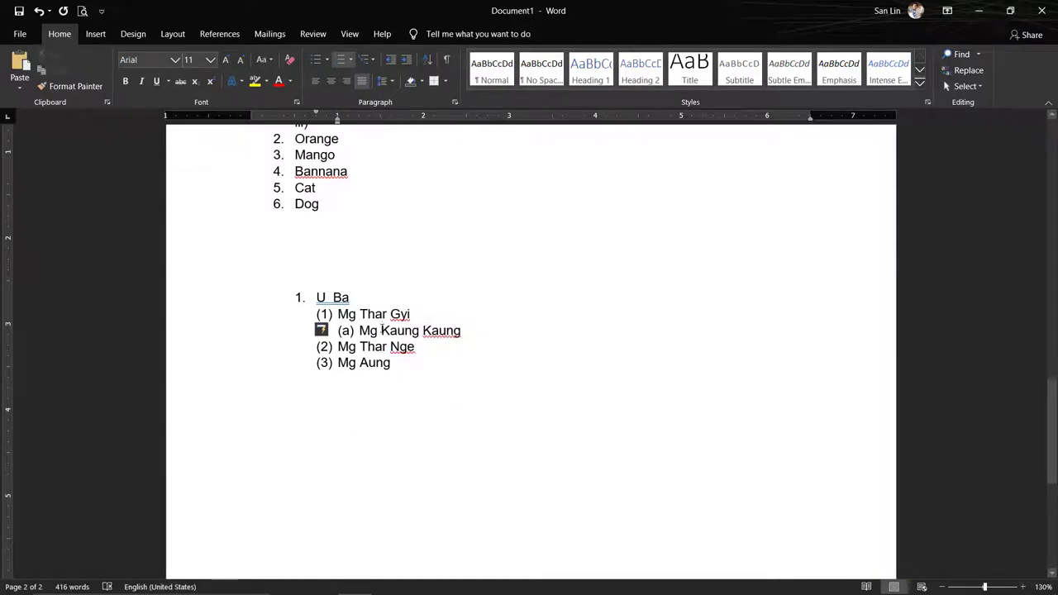
- Add another name as nested entry (b) below (a)
left_click(381, 330)
key("Return")
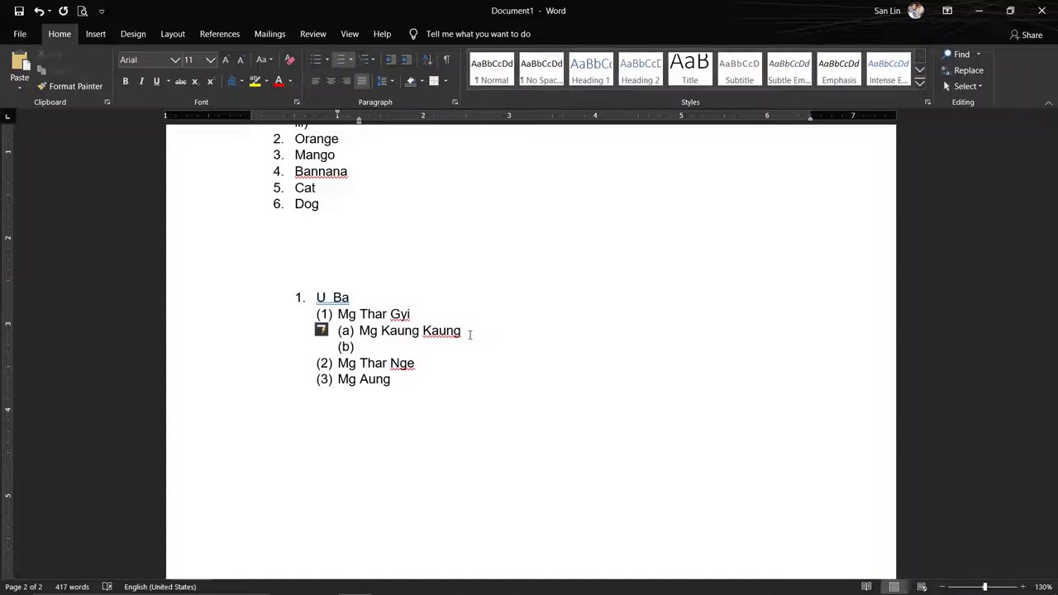
type("Ma M")
type("ay")
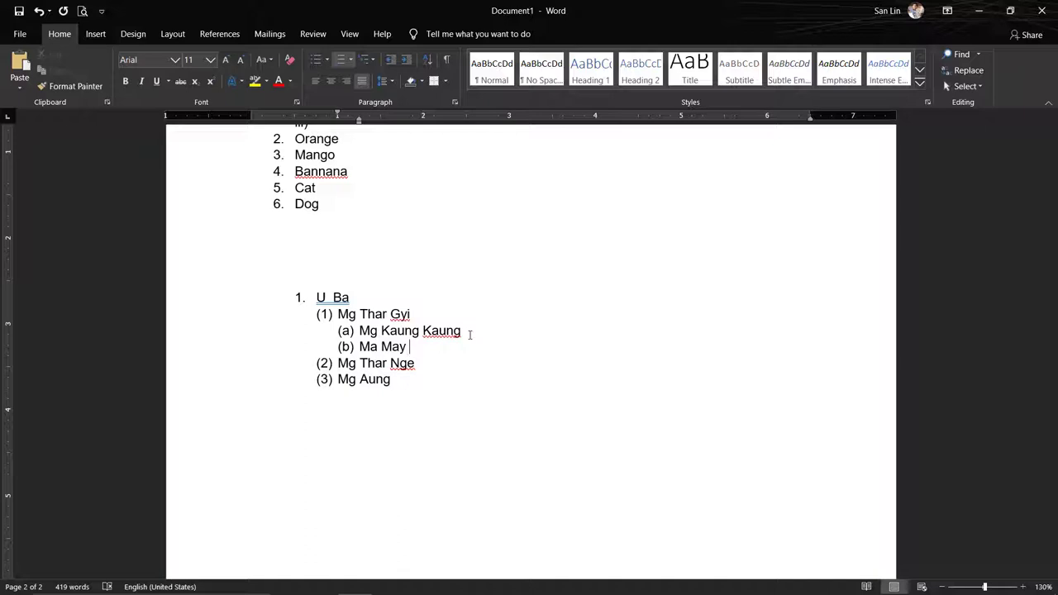
type("choi")
key("BackSpace")
key("BackSpace")
key("BackSpace")
type("Ch")
type("o")
left_click(401, 347)
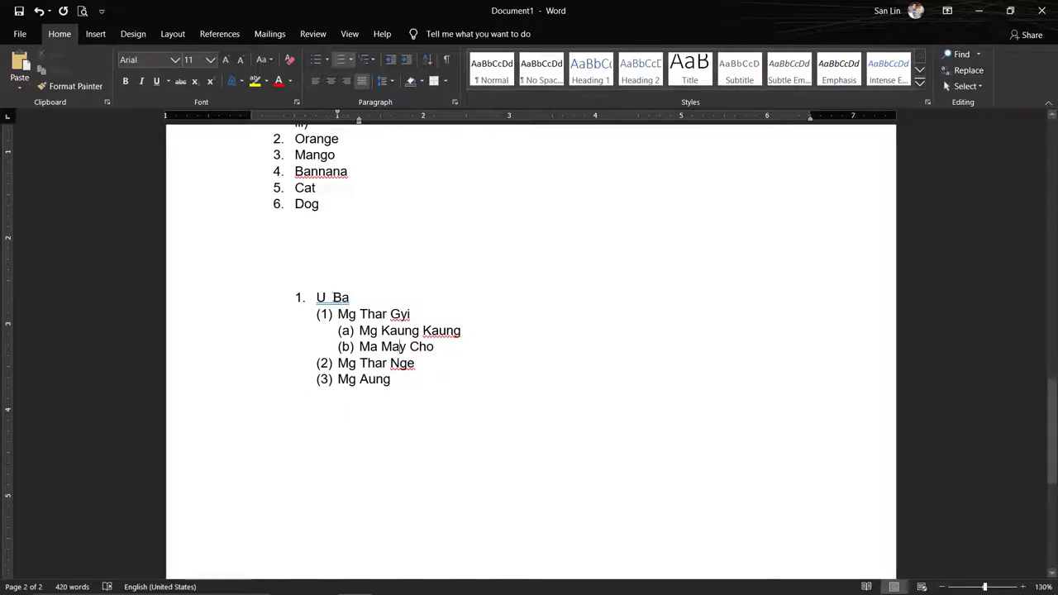
left_click(332, 298)
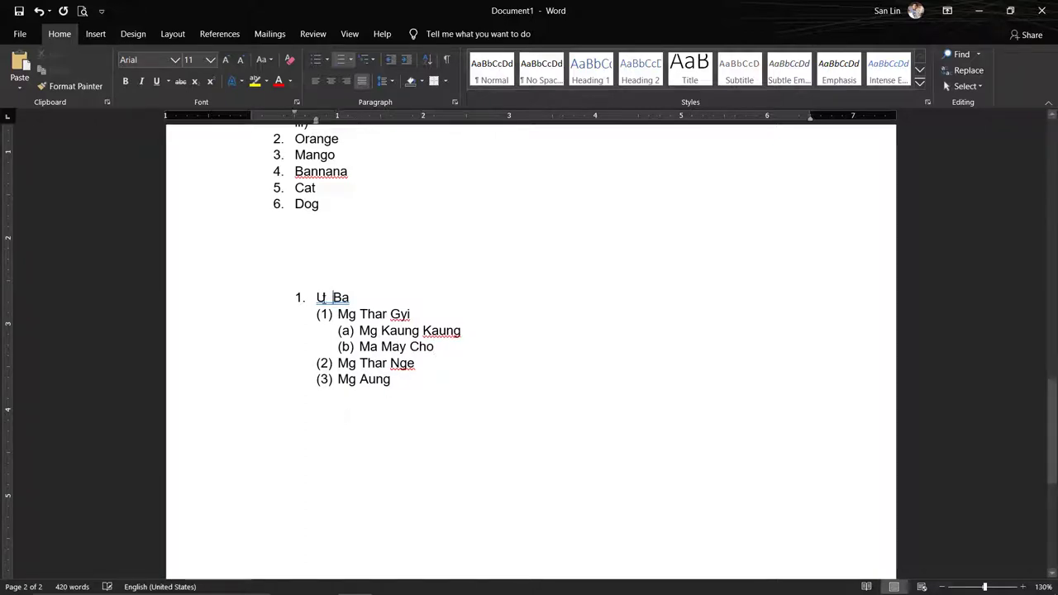
left_click(347, 315)
key("Down")
key("Down")
left_click(410, 315)
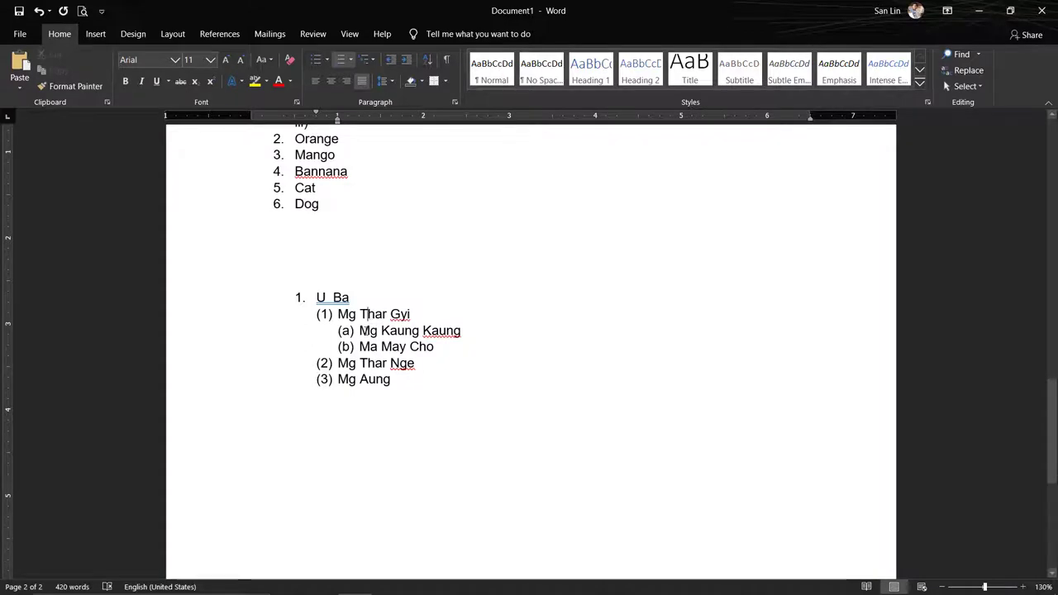
- Check the nested name list's numbering levels by selecting and deselecting its entries
left_click_drag(318, 308, 316, 349)
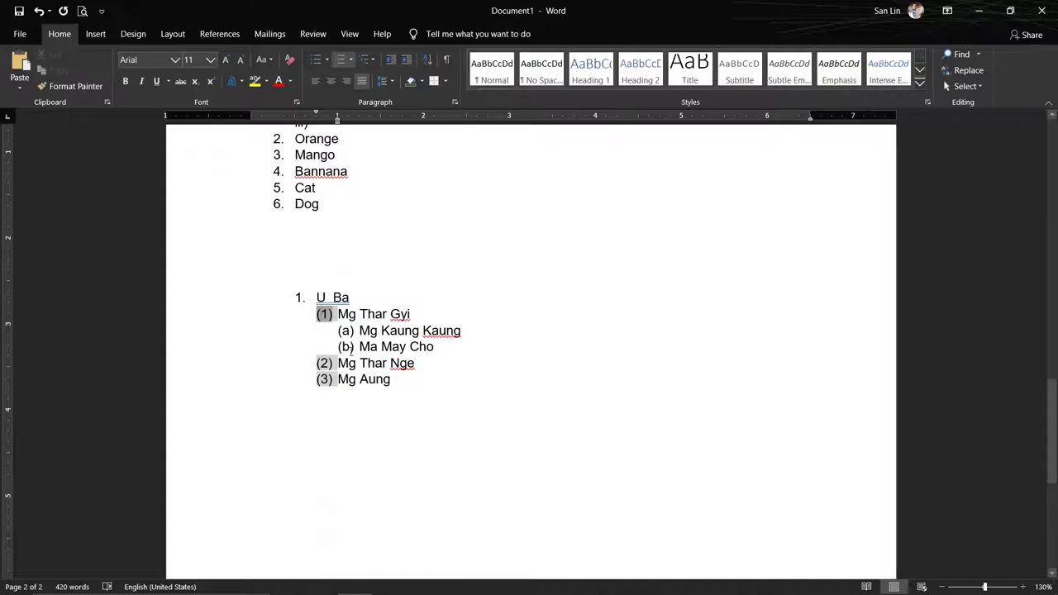
left_click(419, 346)
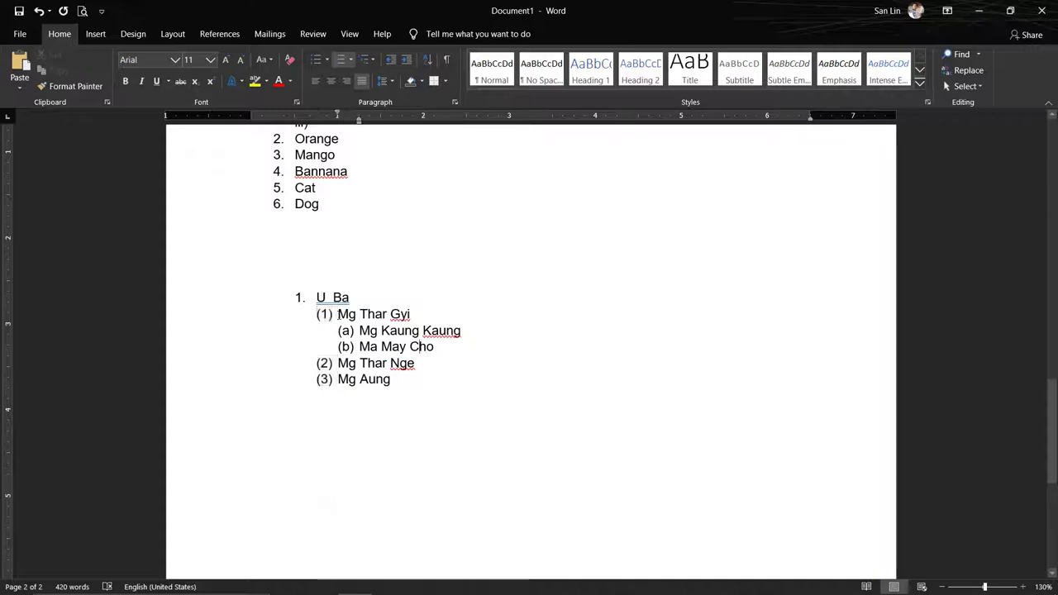
left_click_drag(419, 347, 337, 314)
left_click(383, 363)
triple_click(334, 303)
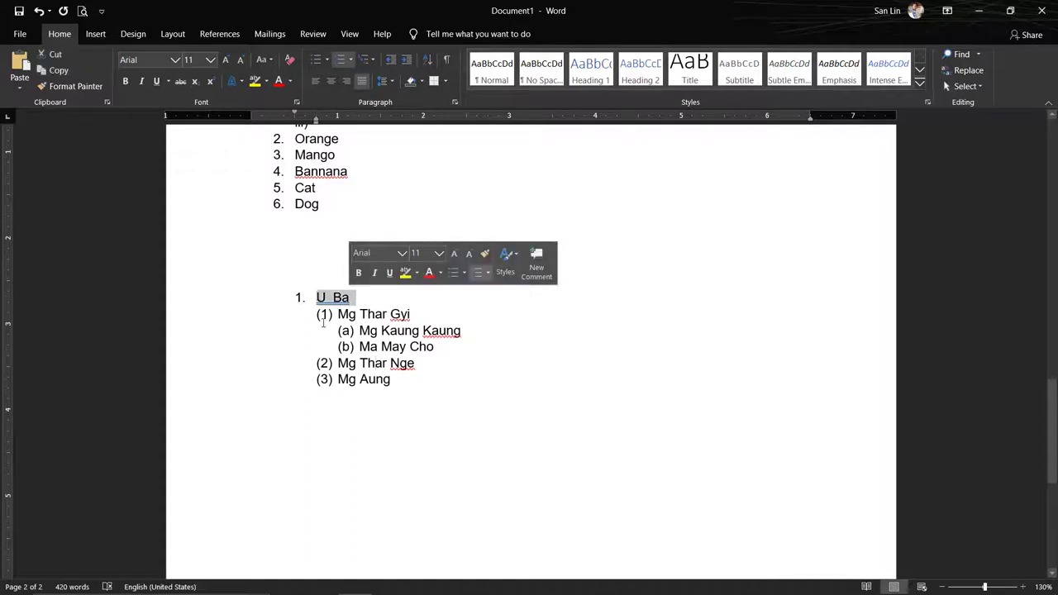
left_click(317, 310)
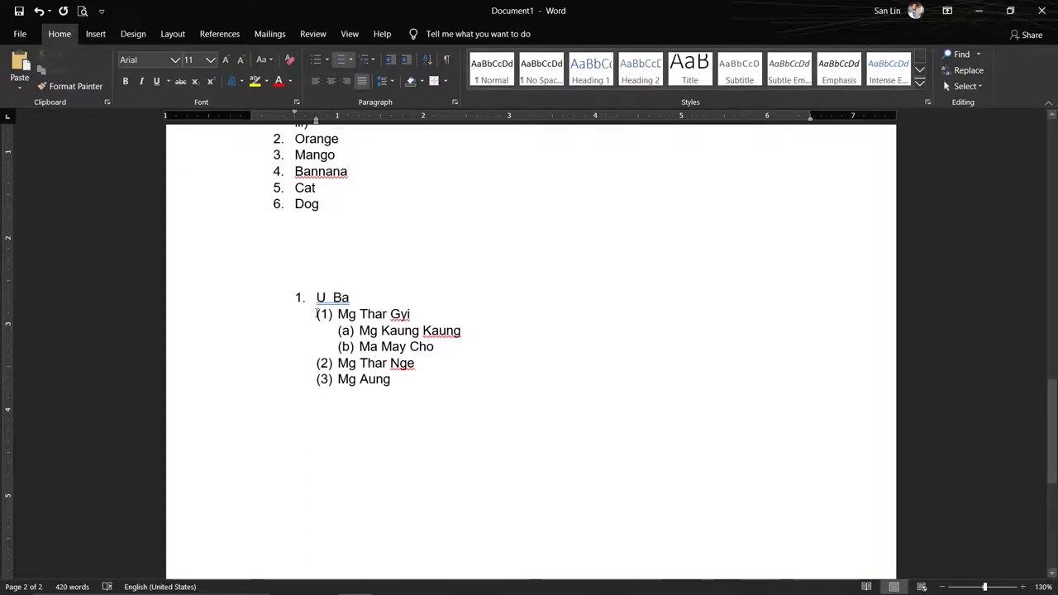
left_click_drag(337, 314, 414, 314)
left_click_drag(338, 363, 422, 363)
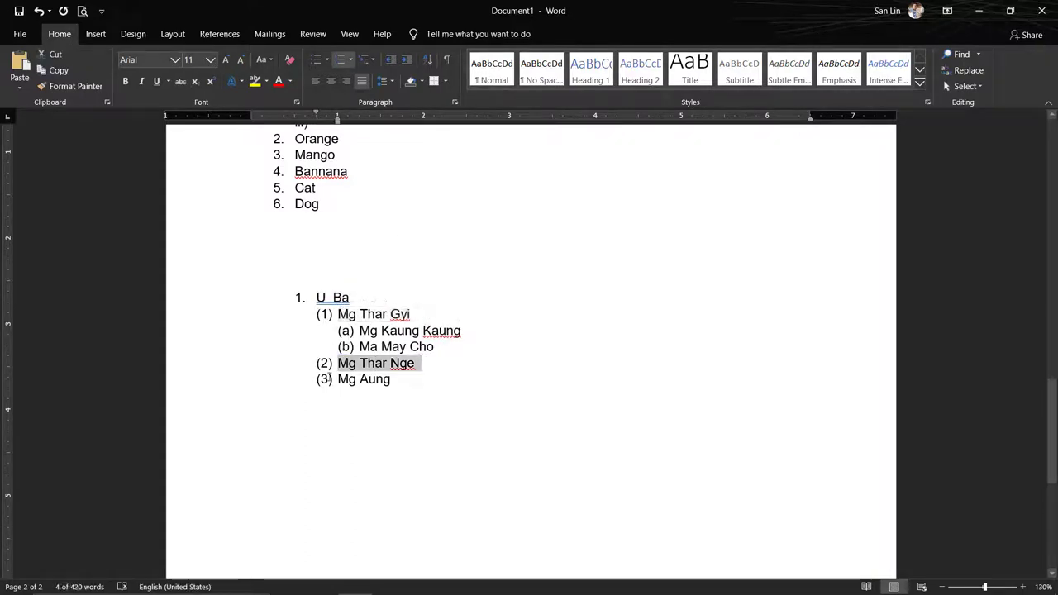
left_click(399, 379)
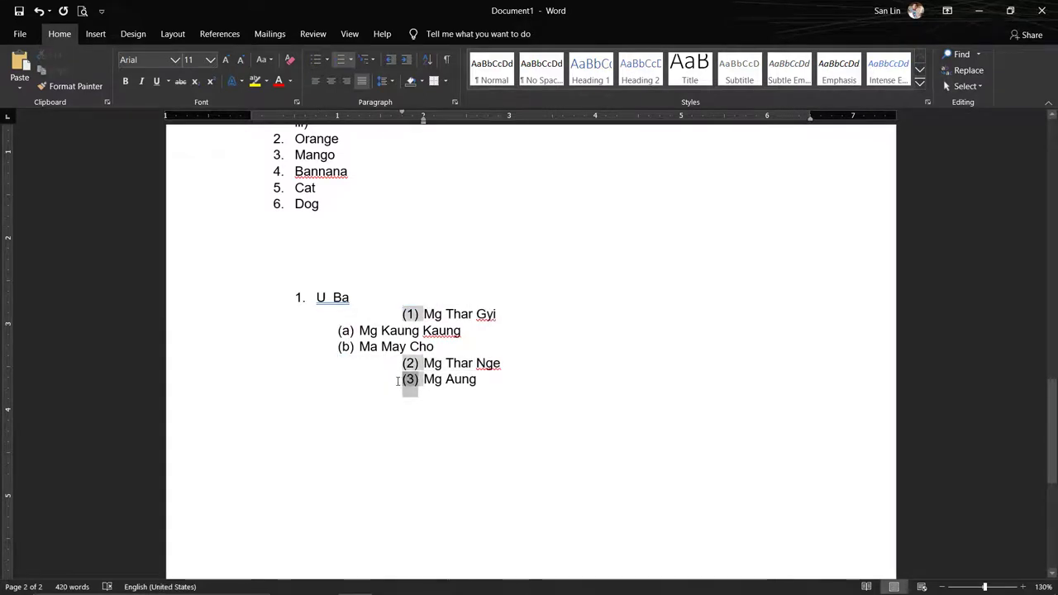
left_click(354, 348)
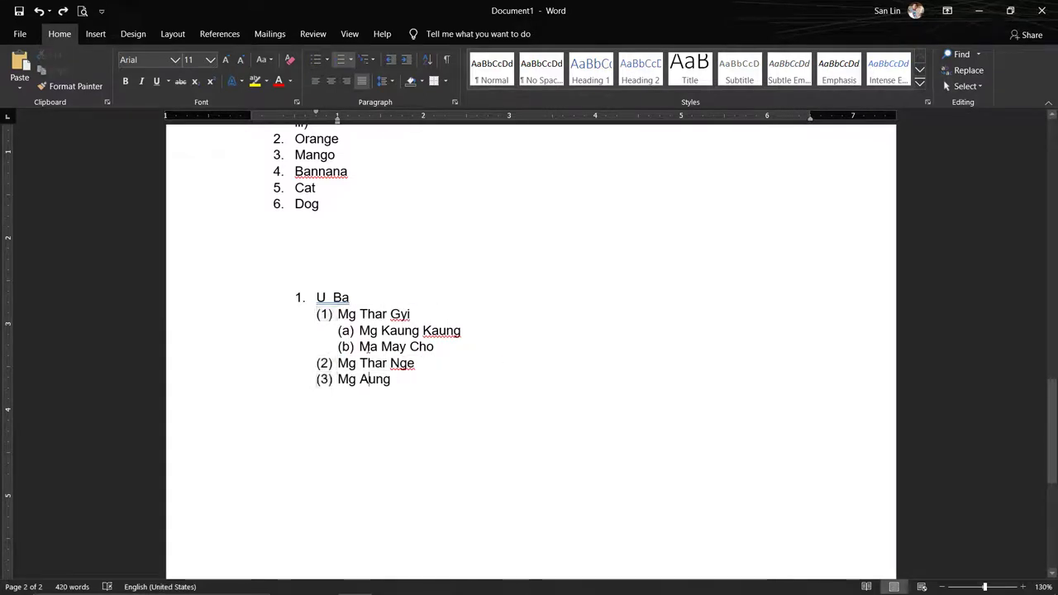
left_click_drag(359, 331, 434, 331)
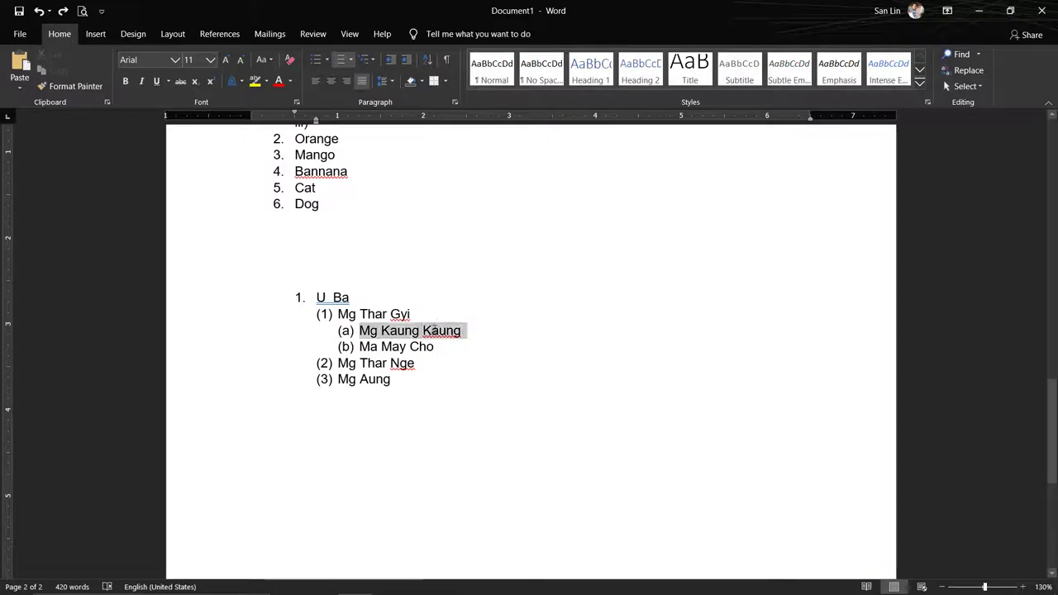
left_click_drag(358, 348, 433, 348)
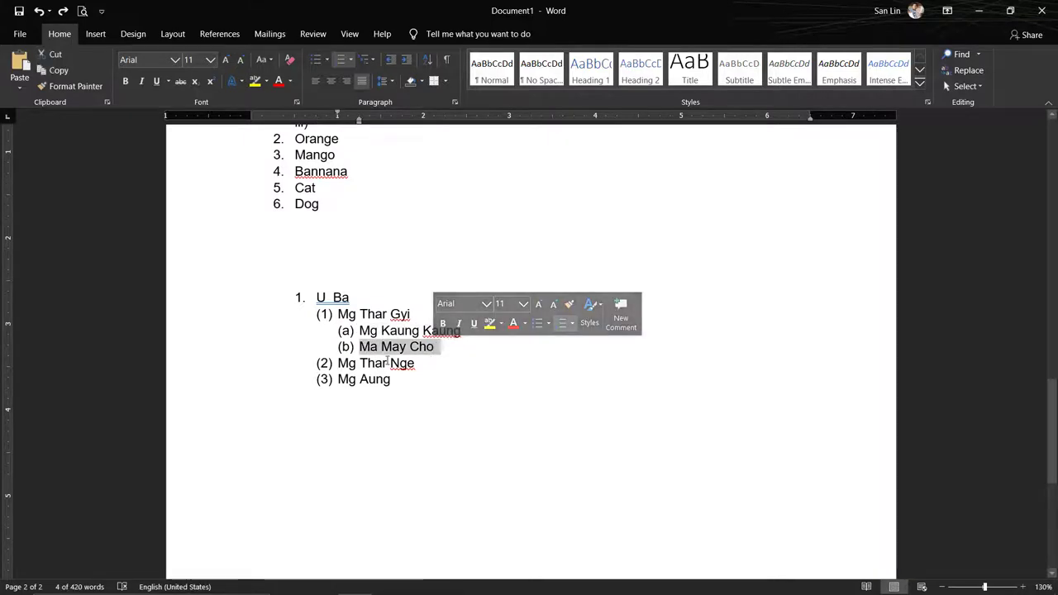
left_click(301, 298)
left_click(311, 303)
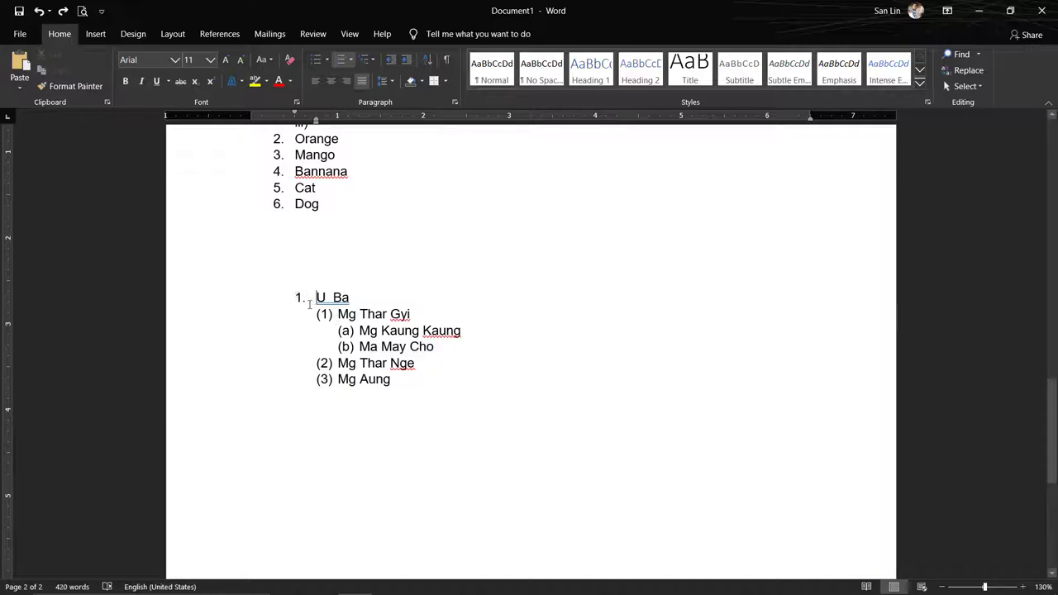
left_click(327, 316)
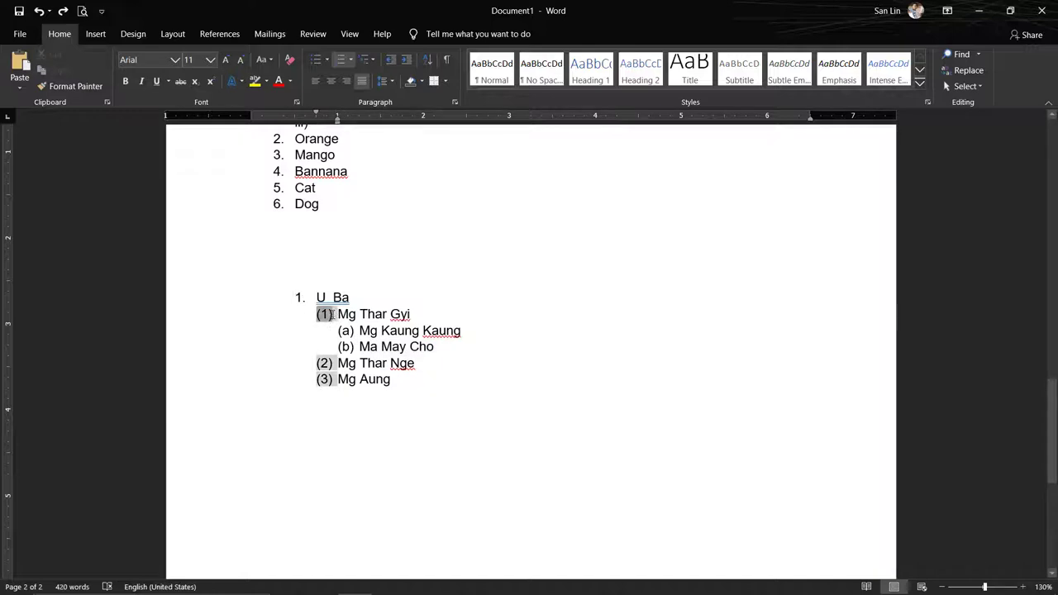
left_click(358, 330)
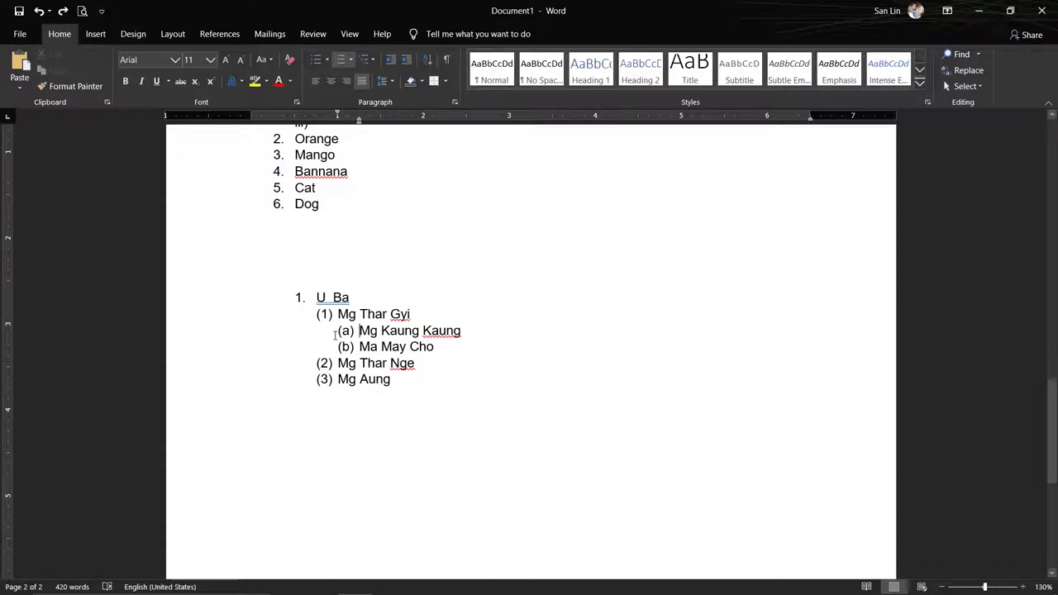
- Add an empty unnumbered line between entry (b) and sub-item (2)
left_click(470, 347)
key("Return")
key("BackSpace")
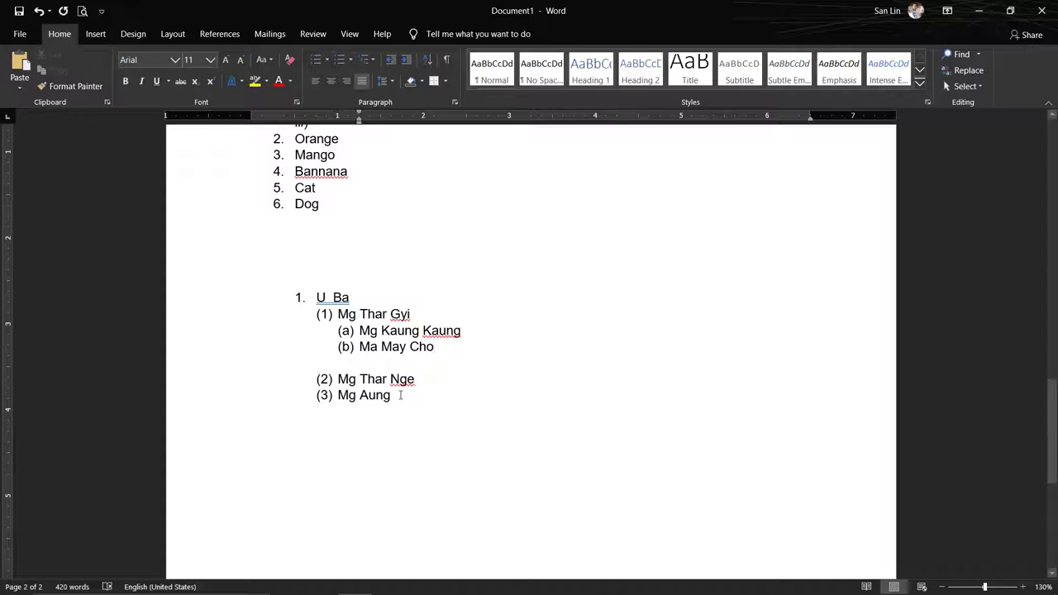
left_click(417, 380)
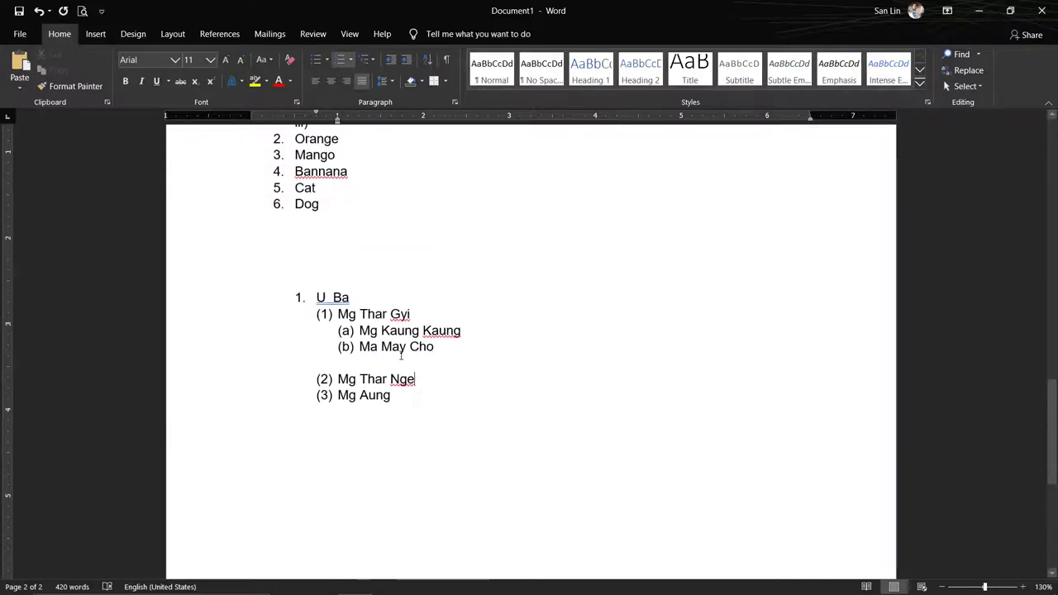
left_click(472, 426)
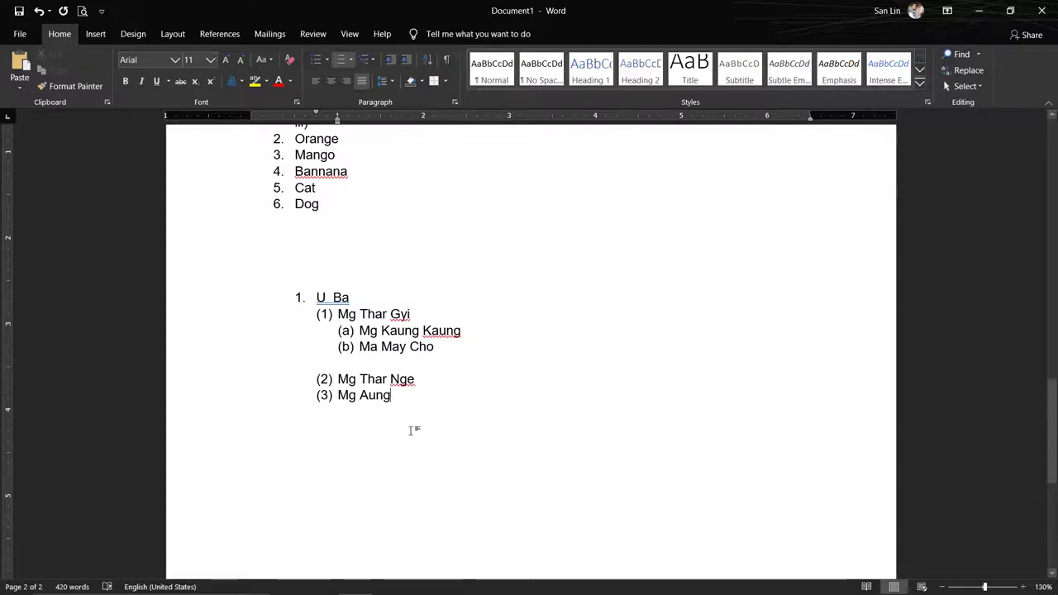
scroll(401, 303, "up", 3)
scroll(402, 312, "up", 4)
scroll(402, 312, "down", 3)
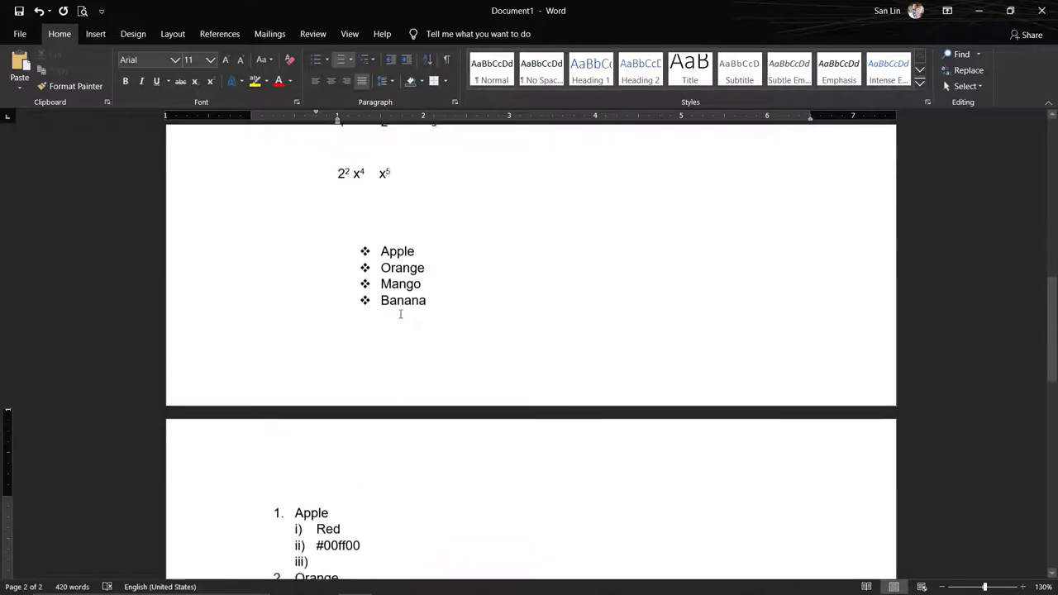
scroll(402, 311, "up", 5)
scroll(401, 312, "up", 10)
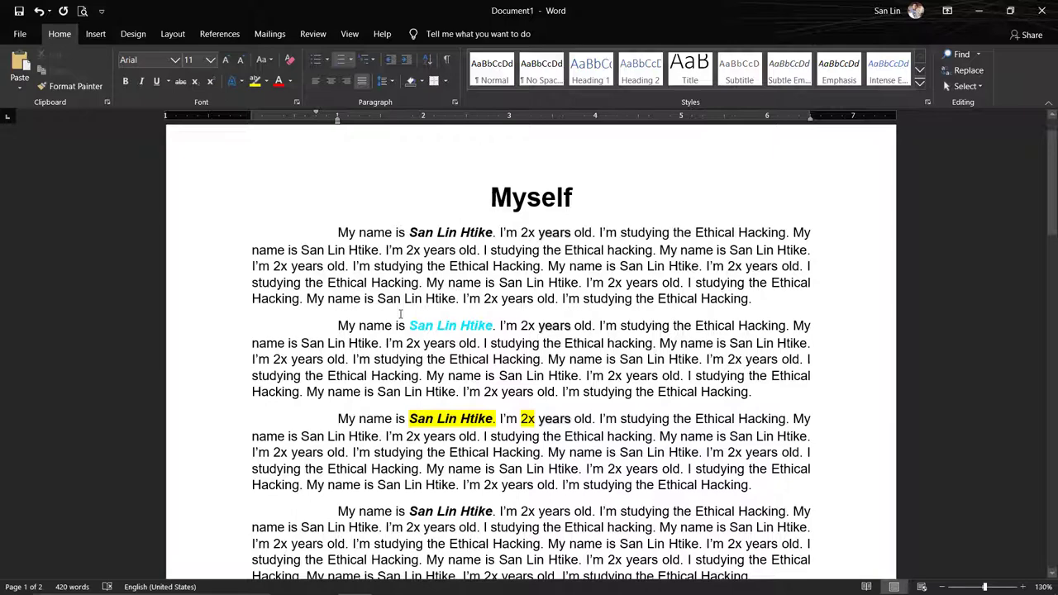
scroll(400, 313, "down", 5)
scroll(496, 356, "up", 1)
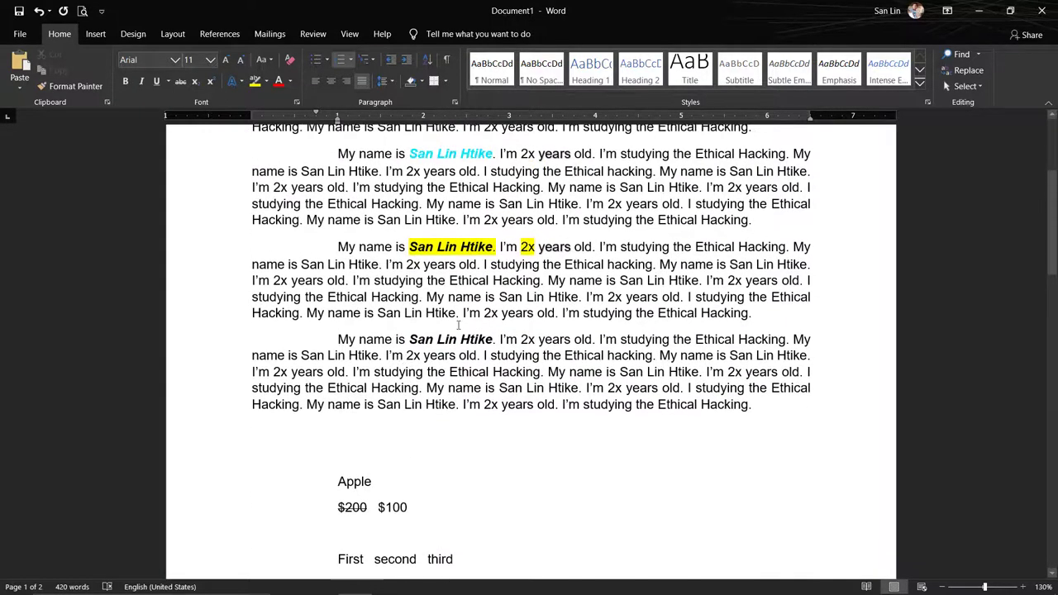
scroll(547, 377, "up", 1)
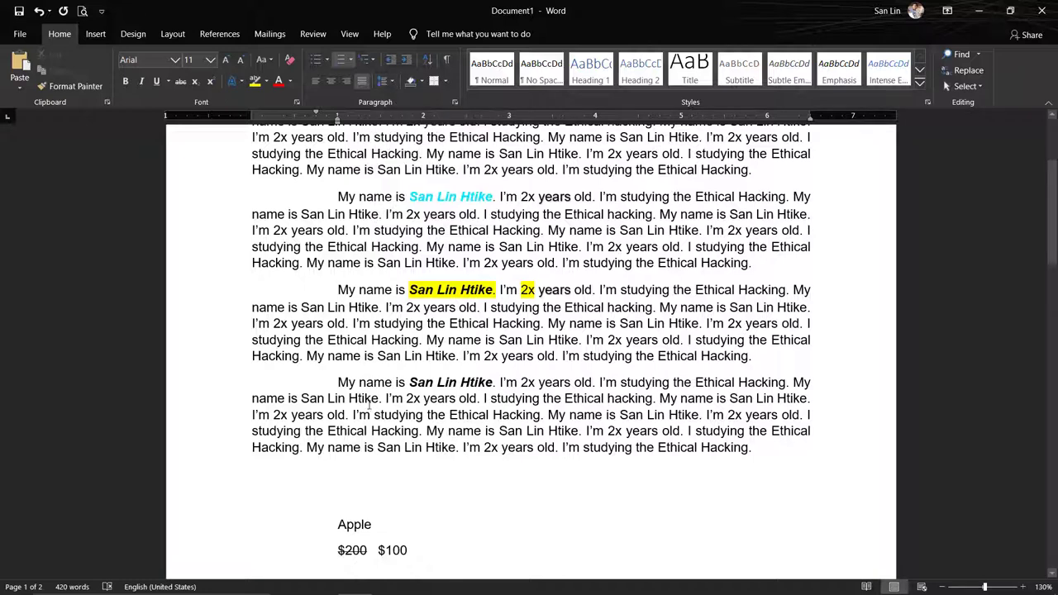
left_click_drag(754, 451, 338, 383)
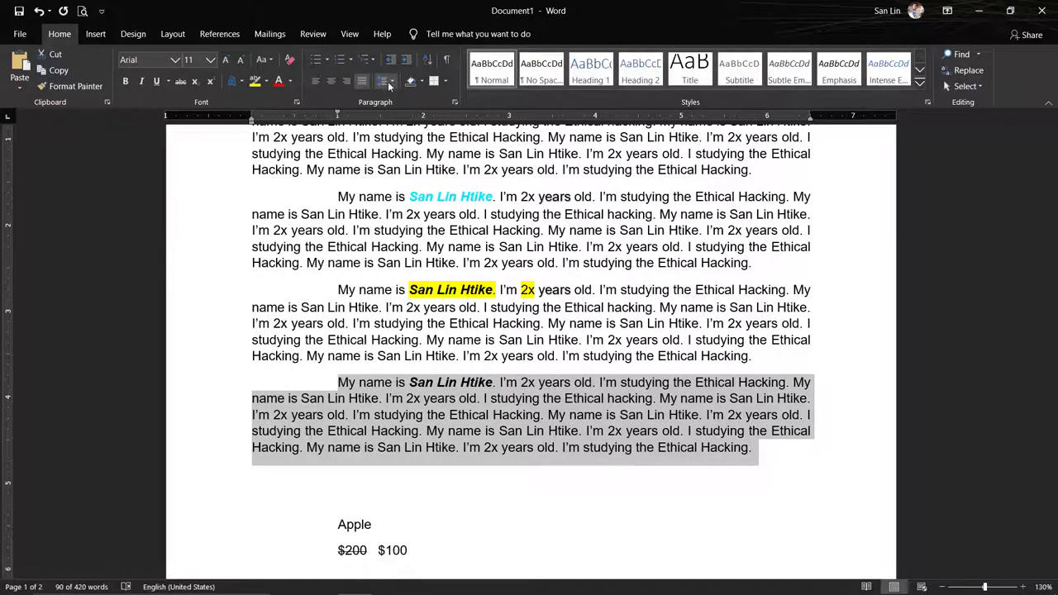
left_click(384, 83)
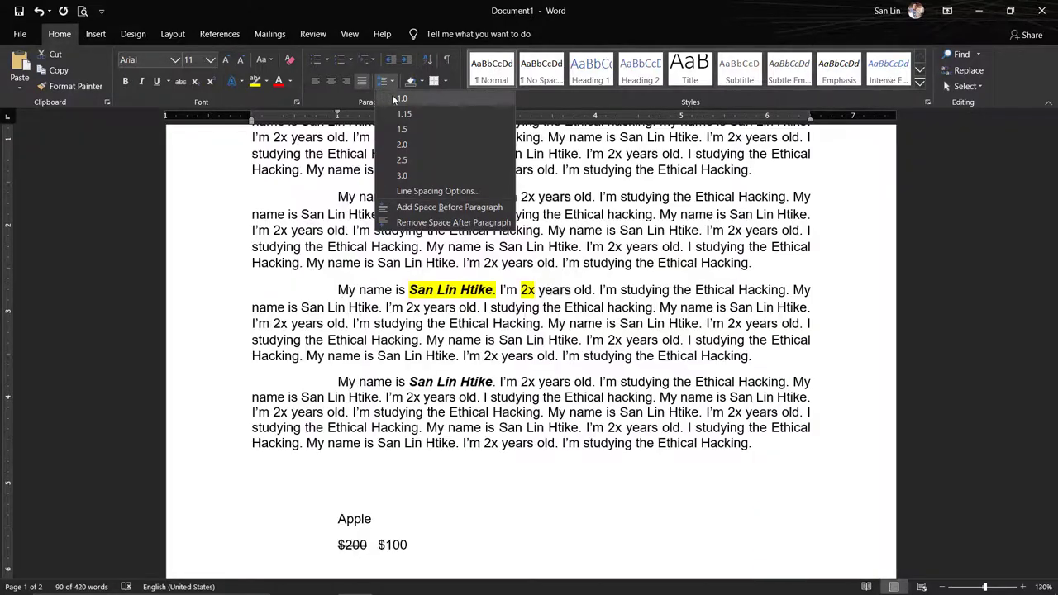
left_click(402, 176)
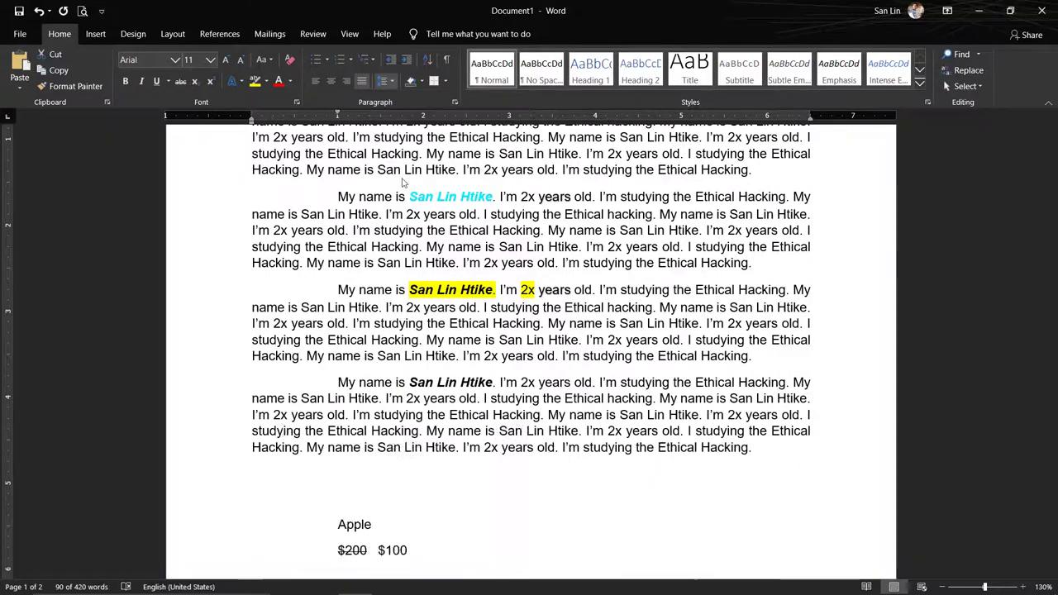
scroll(579, 478, "down", 4)
scroll(526, 344, "up", 1)
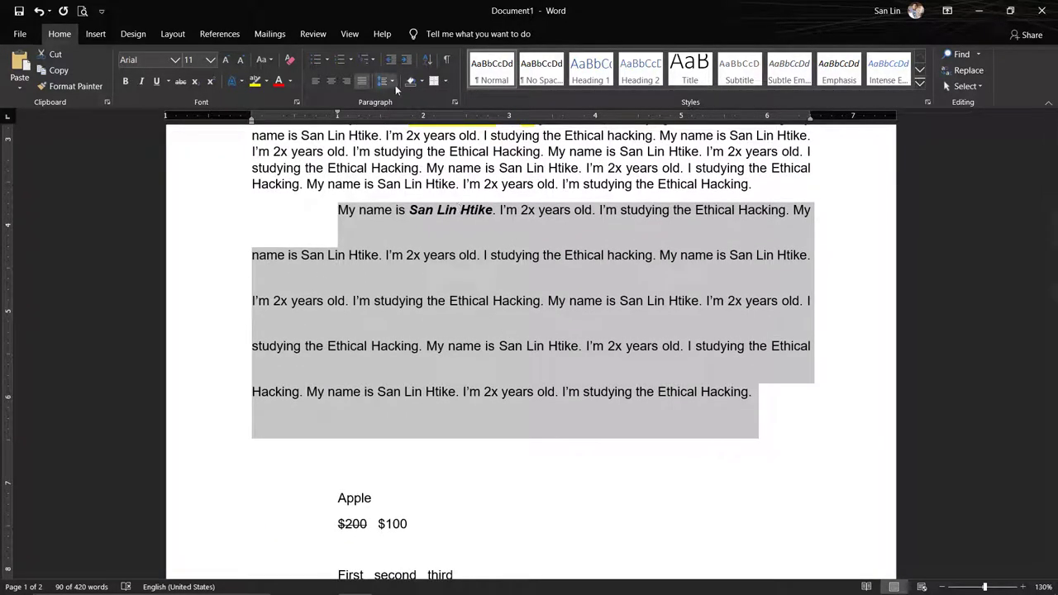
left_click(393, 83)
left_click(392, 160)
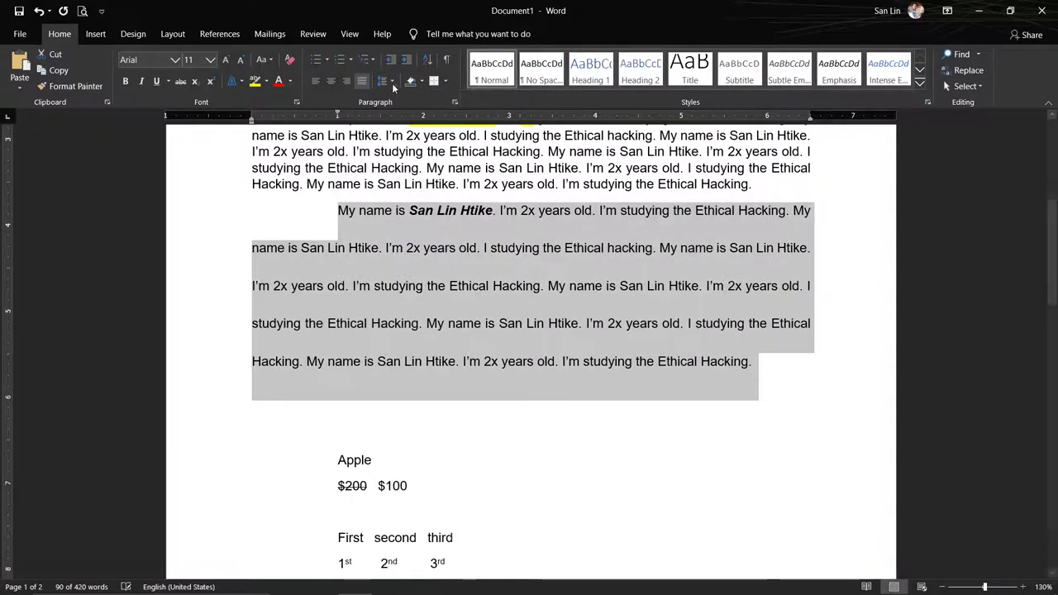
left_click(392, 83)
left_click(403, 145)
left_click(389, 81)
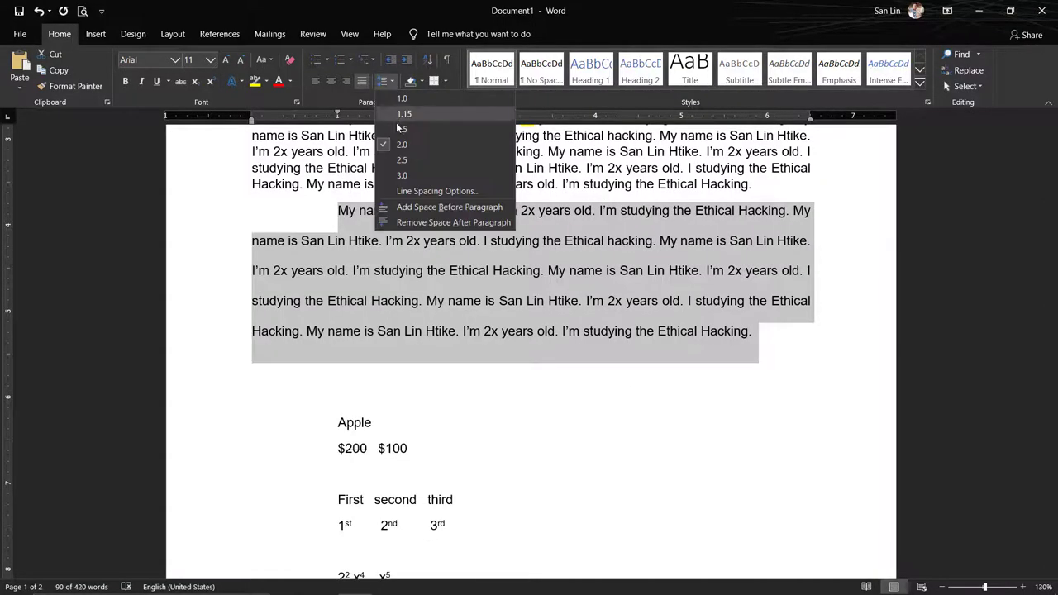
left_click(403, 129)
left_click(391, 82)
left_click(403, 114)
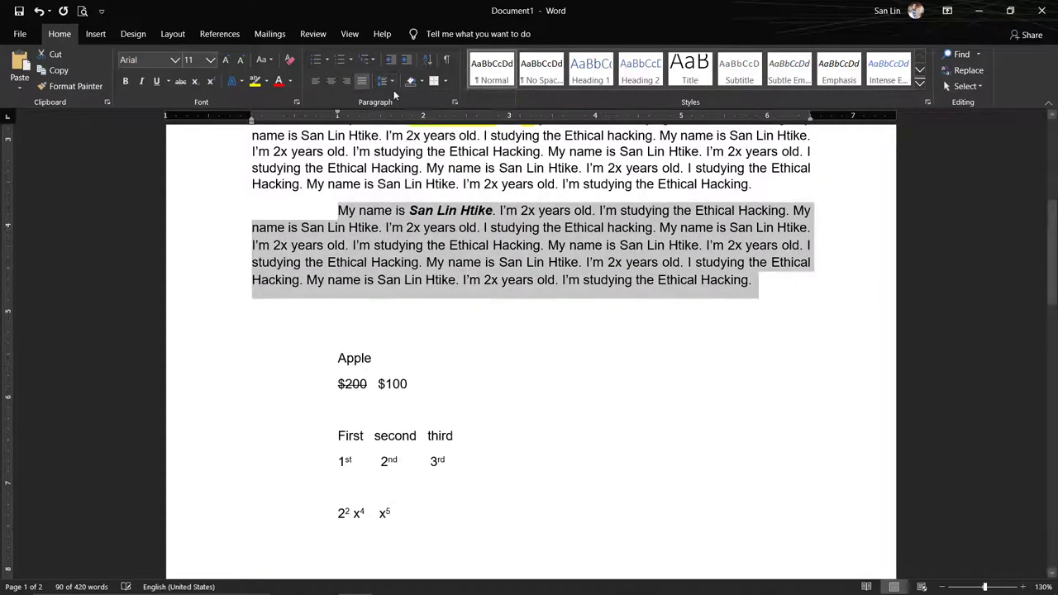
left_click(391, 81)
left_click(402, 99)
left_click(390, 81)
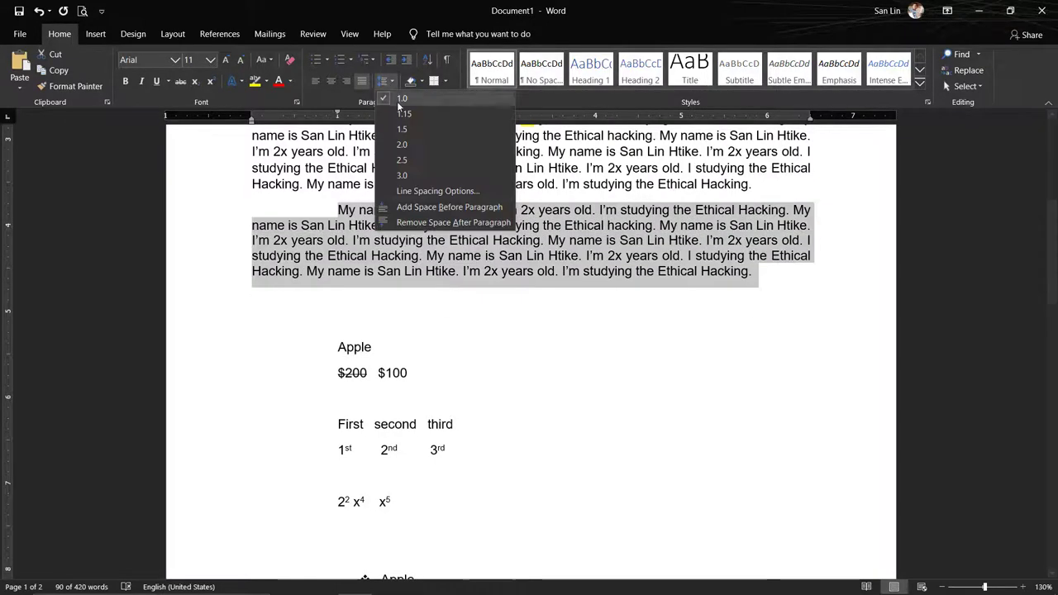
left_click(401, 98)
scroll(443, 278, "up", 1)
left_click(447, 268)
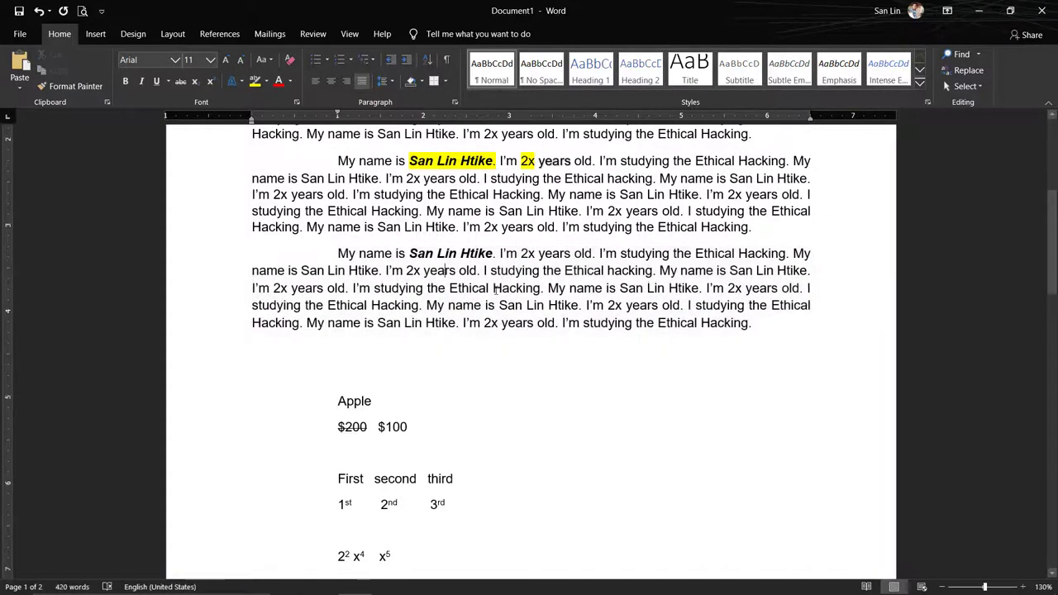
scroll(471, 281, "up", 3)
scroll(496, 291, "up", 4)
scroll(495, 291, "down", 5)
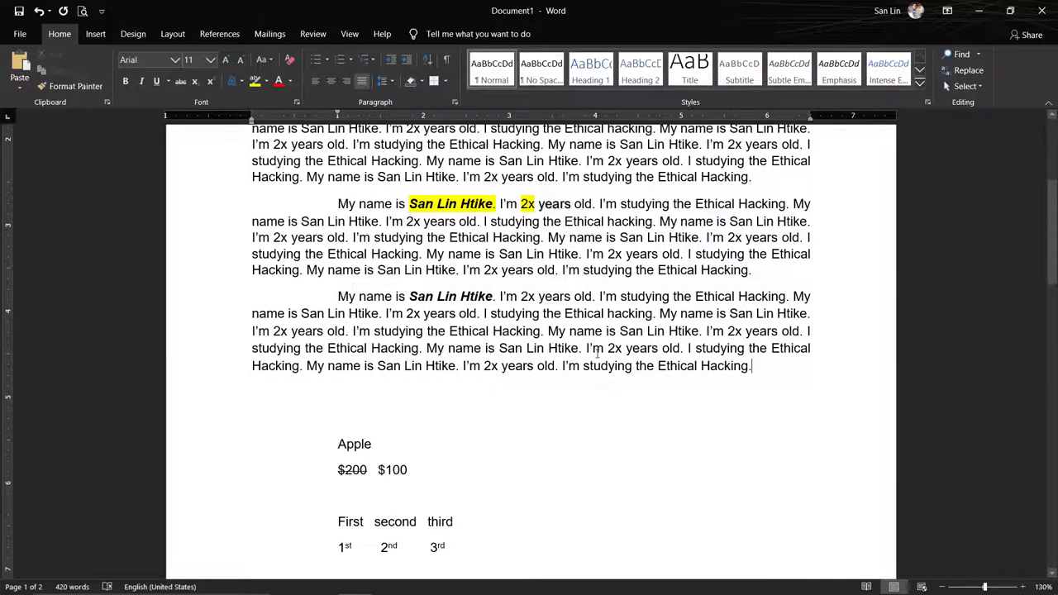
- Shade the final 'My name is' paragraph with Blue, Accent 1, Lighter 40%
left_click_drag(752, 365, 330, 291)
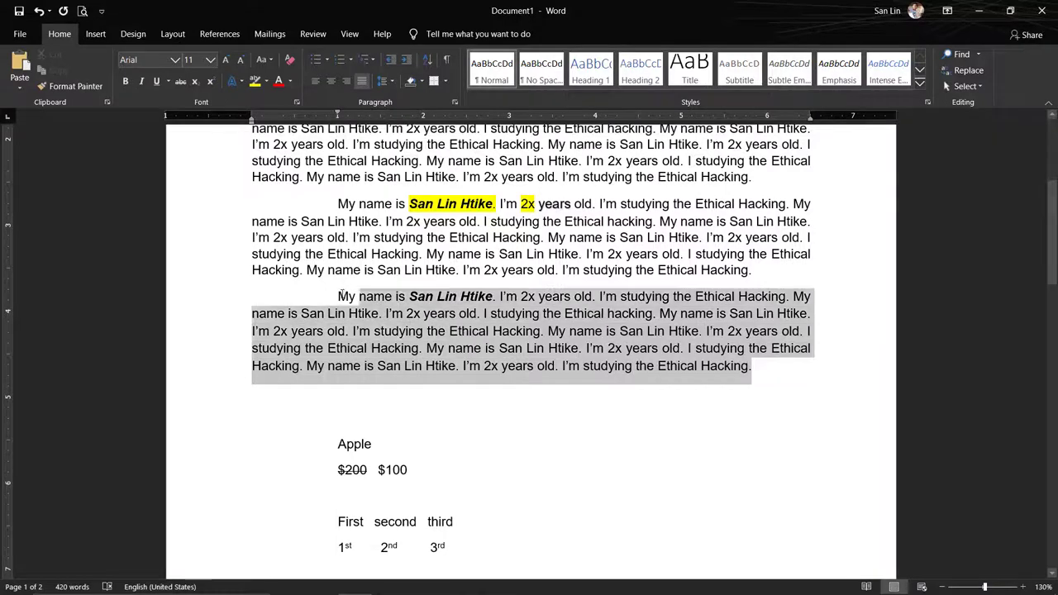
left_click(420, 81)
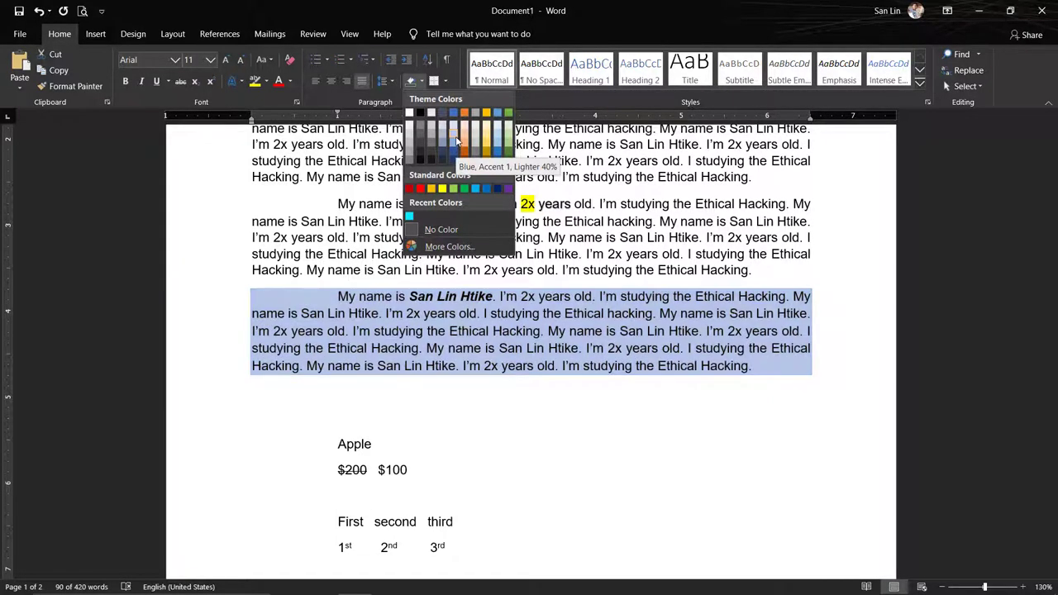
left_click(456, 142)
left_click(463, 303)
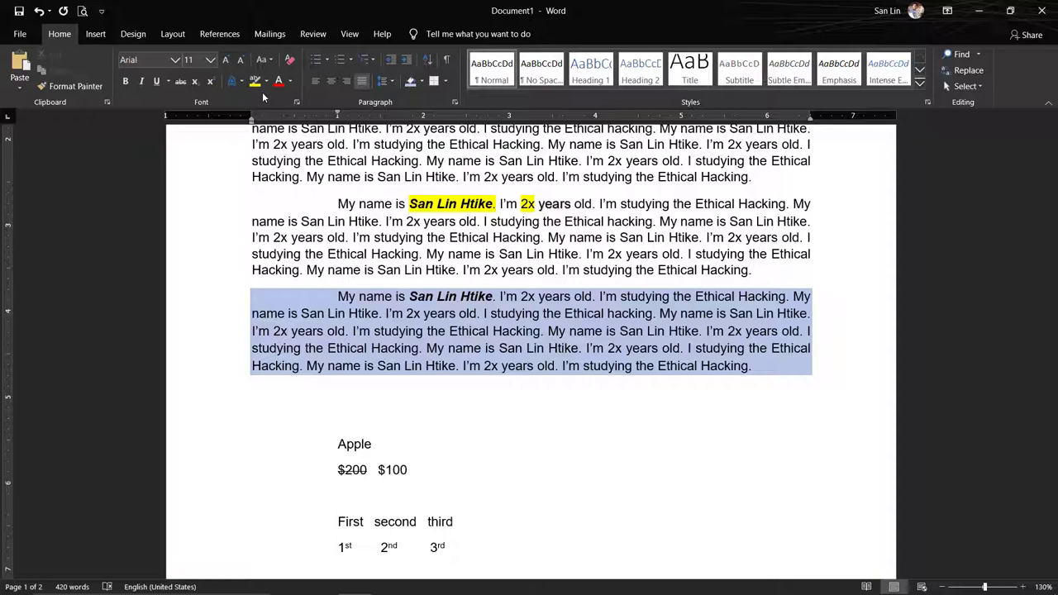
scroll(532, 282, "up", 1)
scroll(531, 282, "up", 1)
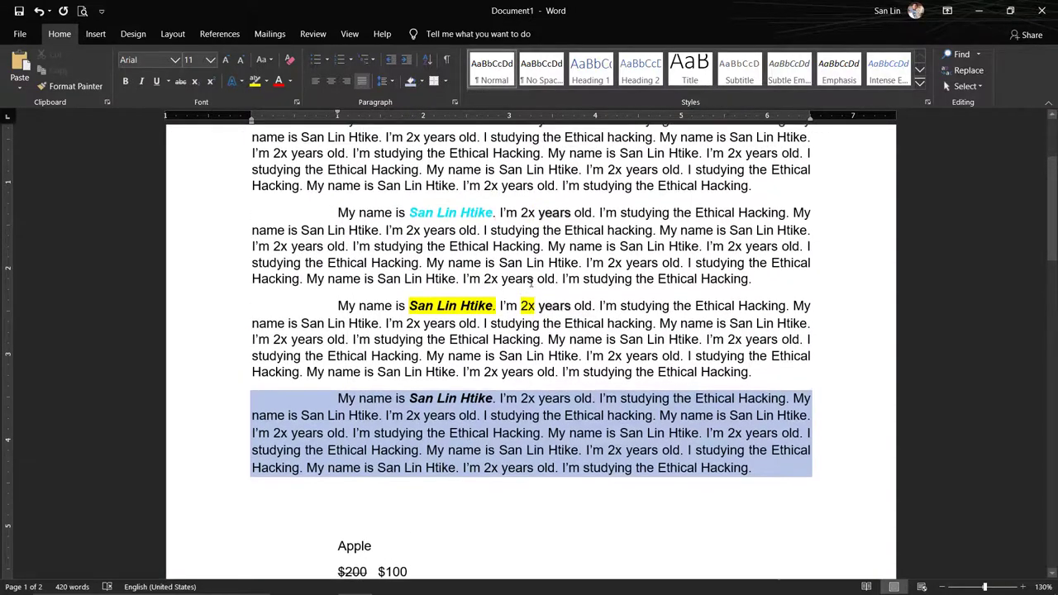
scroll(532, 282, "up", 2)
- Highlight the whole third paragraph under Myself in Bright Green
left_click_drag(762, 352, 256, 317)
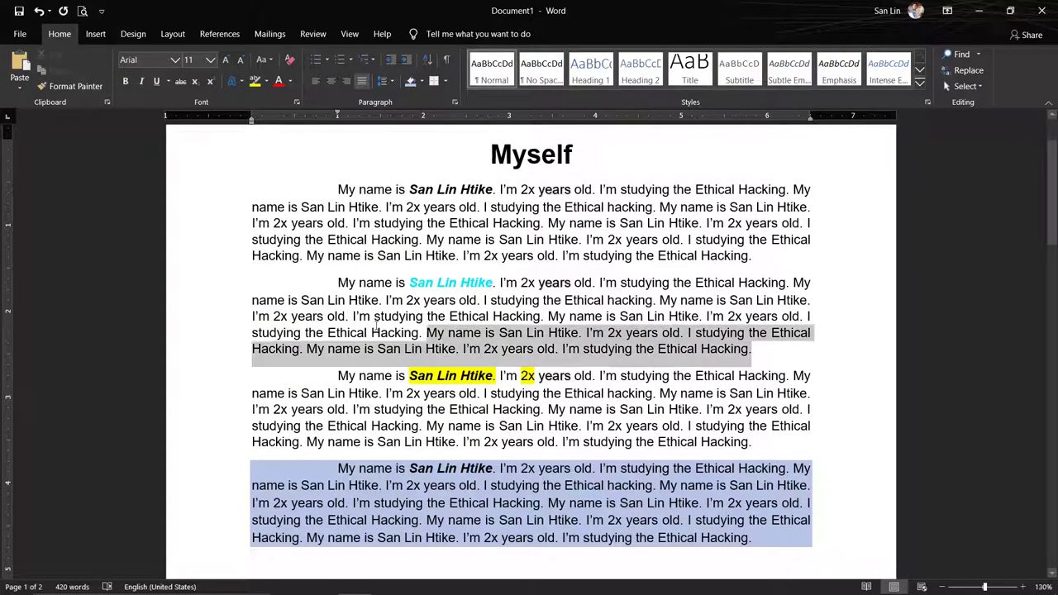
left_click(766, 444)
left_click_drag(766, 444, 327, 376)
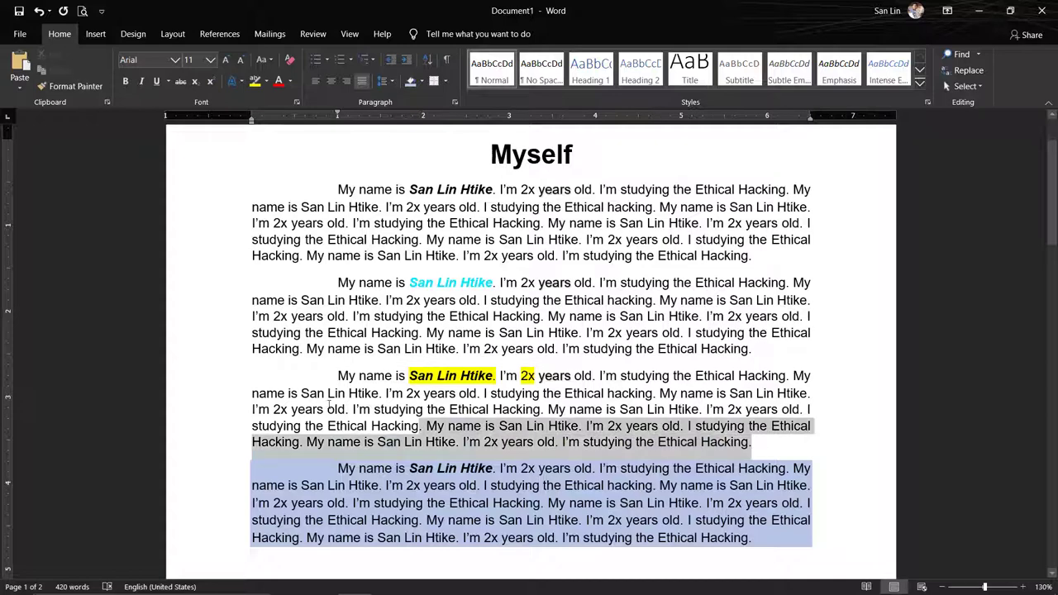
left_click(265, 81)
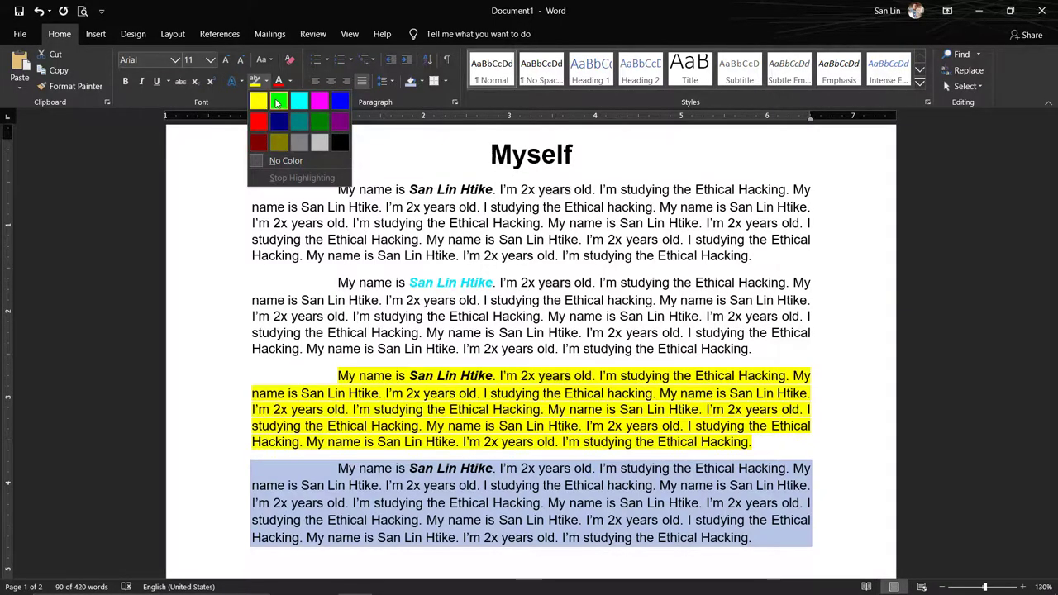
left_click(279, 101)
scroll(514, 398, "down", 3)
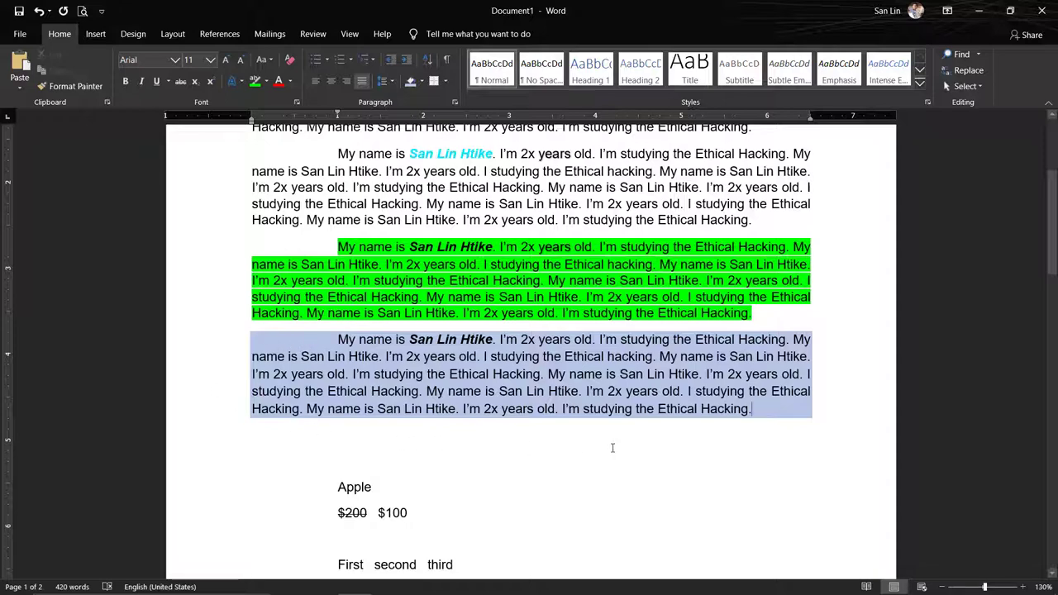
scroll(529, 347, "up", 2)
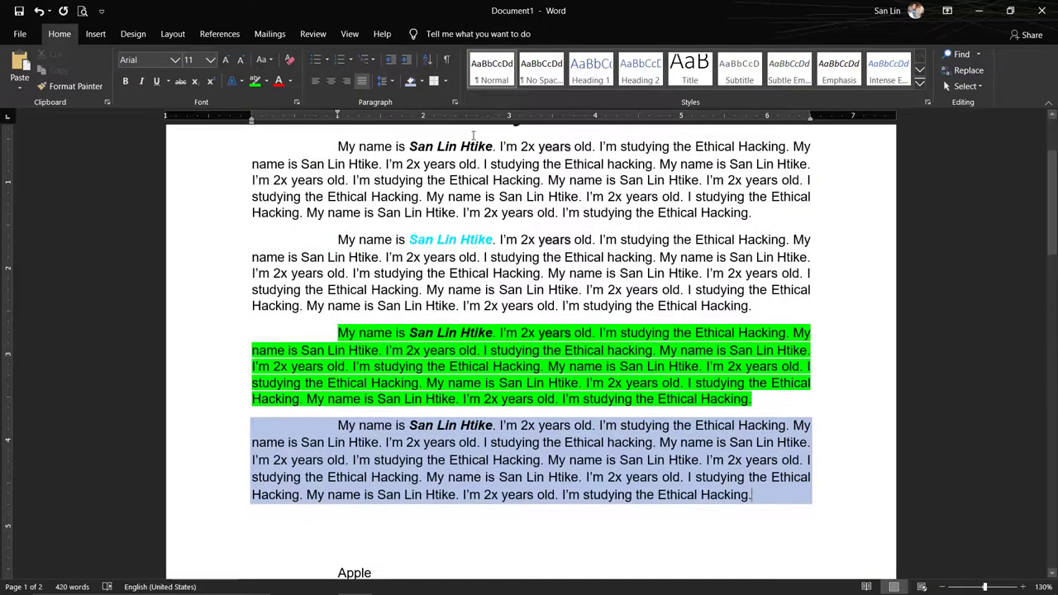
scroll(487, 242, "down", 3)
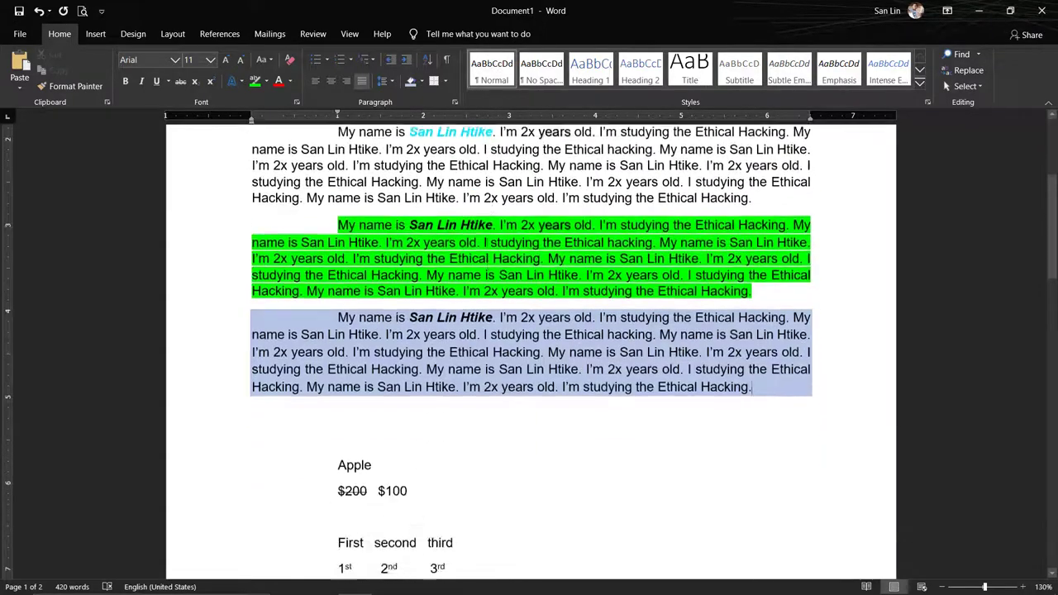
scroll(487, 242, "down", 3)
- Scroll to page 2 and select the last two sub-items of the second numbered list
left_click(487, 243)
scroll(487, 242, "down", 6)
scroll(485, 240, "down", 3)
scroll(421, 472, "down", 6)
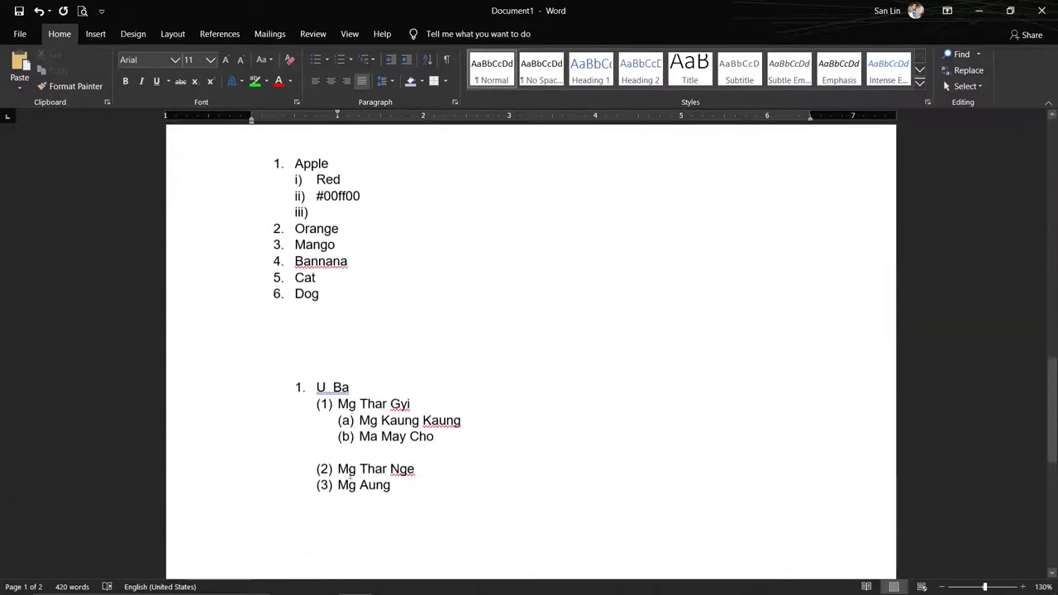
scroll(507, 437, "down", 3)
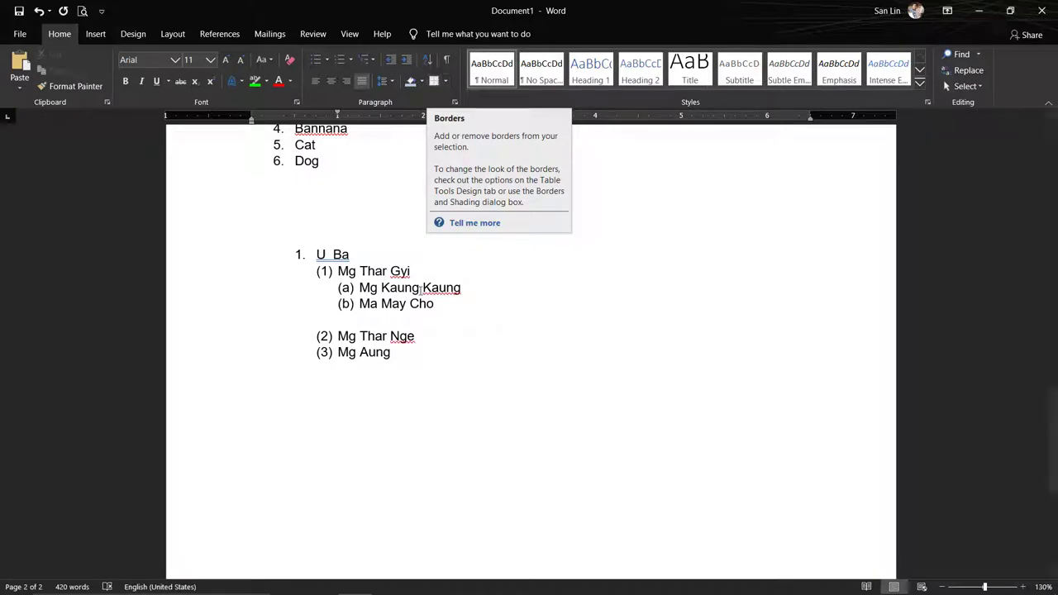
left_click(397, 352)
left_click_drag(398, 352, 338, 335)
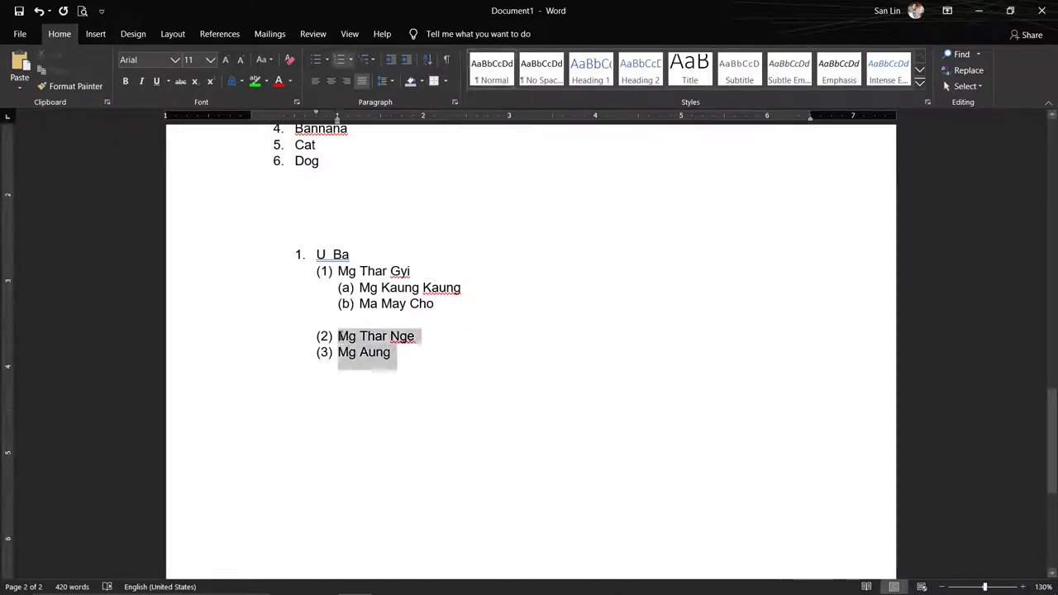
- Try All Borders and Bottom Border on the two sub-items, then remove all their borders
left_click(446, 81)
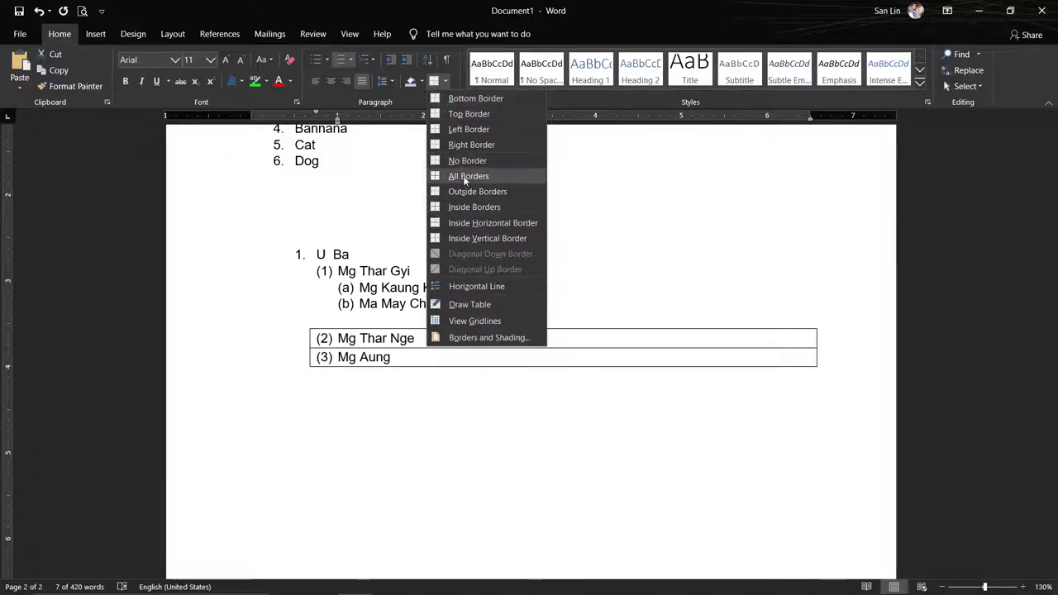
left_click(465, 176)
left_click(447, 356)
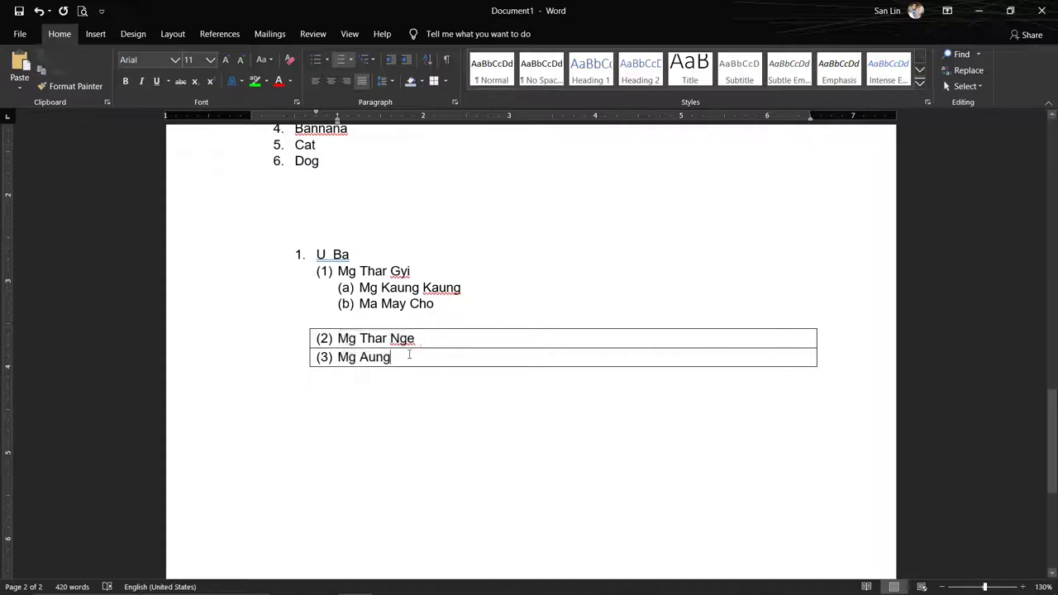
key("Up")
left_click_drag(390, 357, 303, 329)
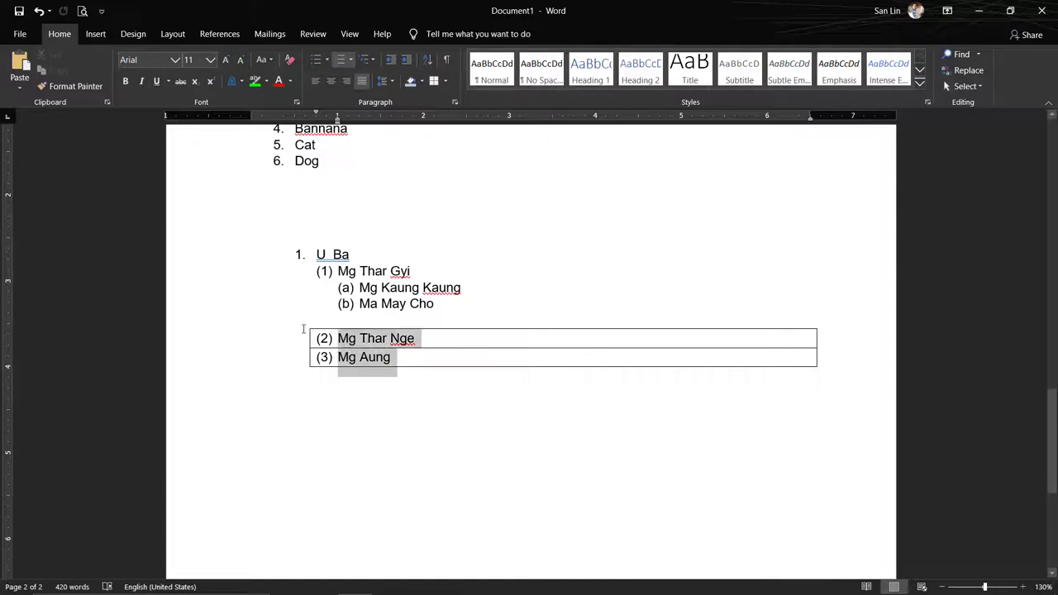
left_click(445, 81)
left_click(447, 98)
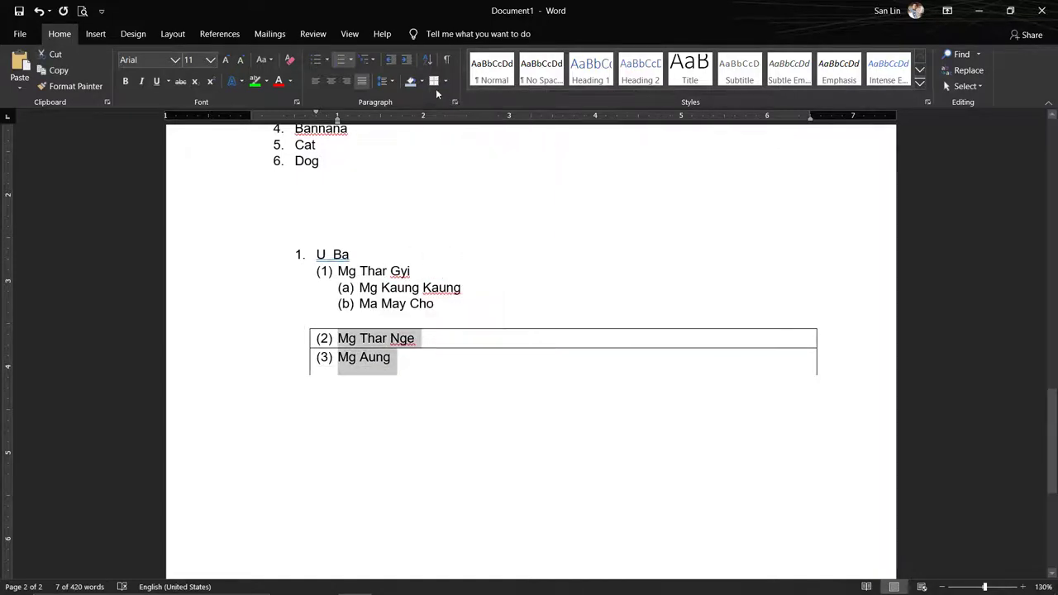
left_click(443, 82)
left_click(473, 176)
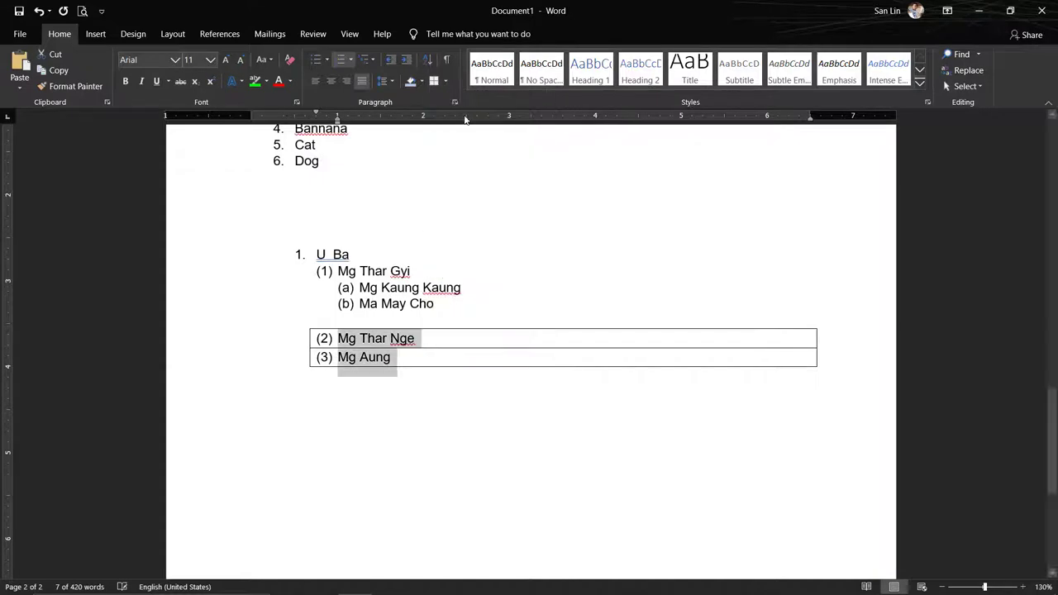
left_click(445, 82)
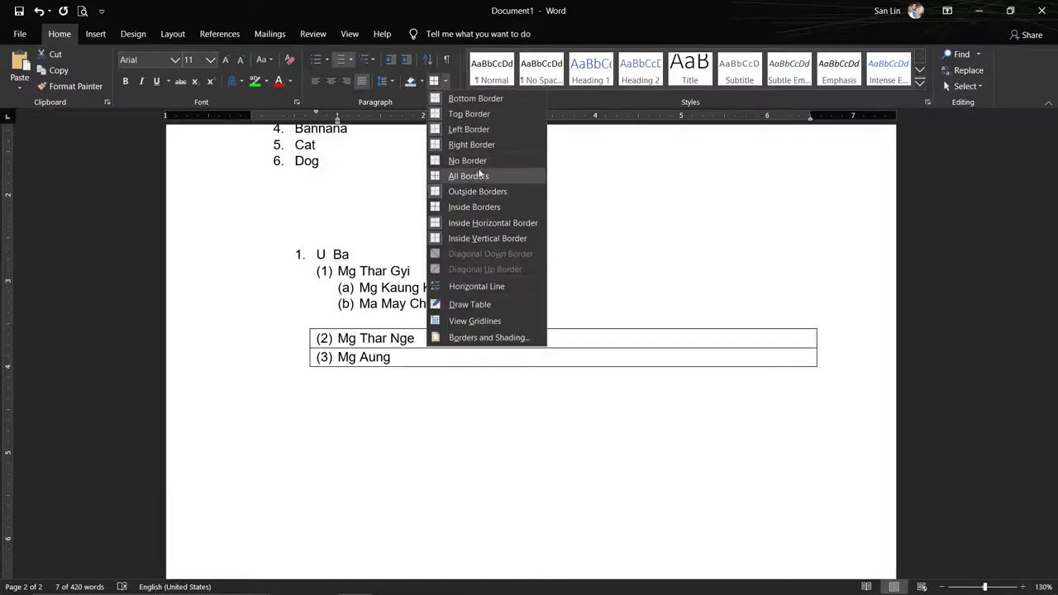
left_click(479, 160)
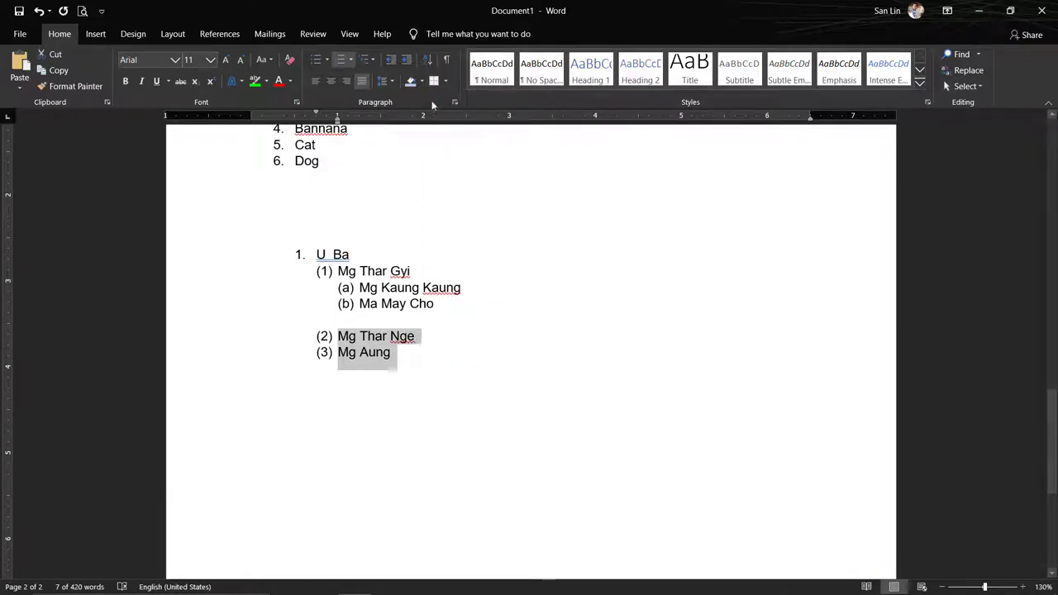
left_click(445, 82)
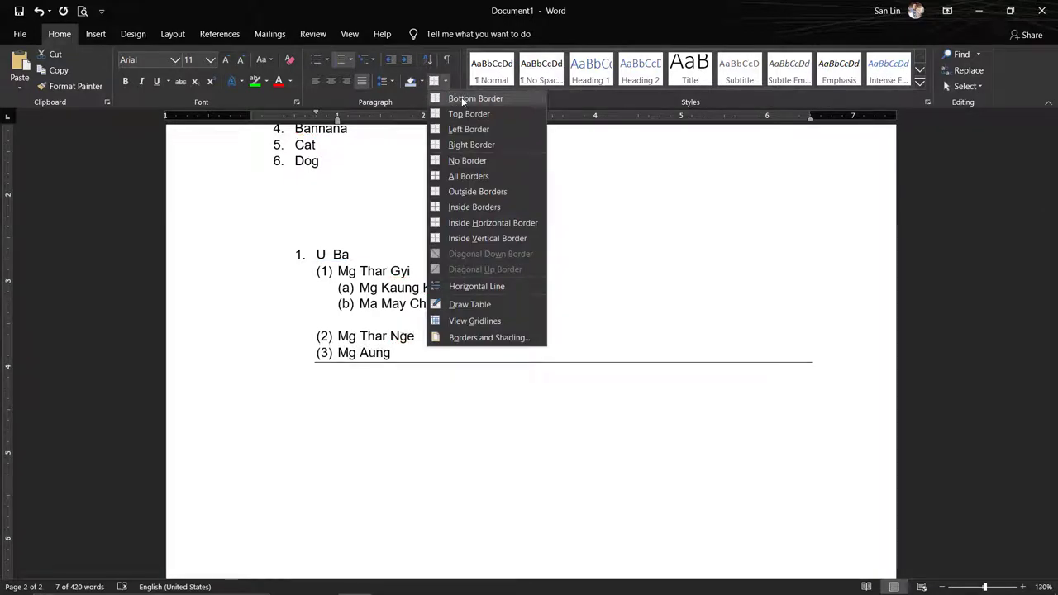
- Box the two sub-items by adding bottom, top, right and left borders
left_click(462, 100)
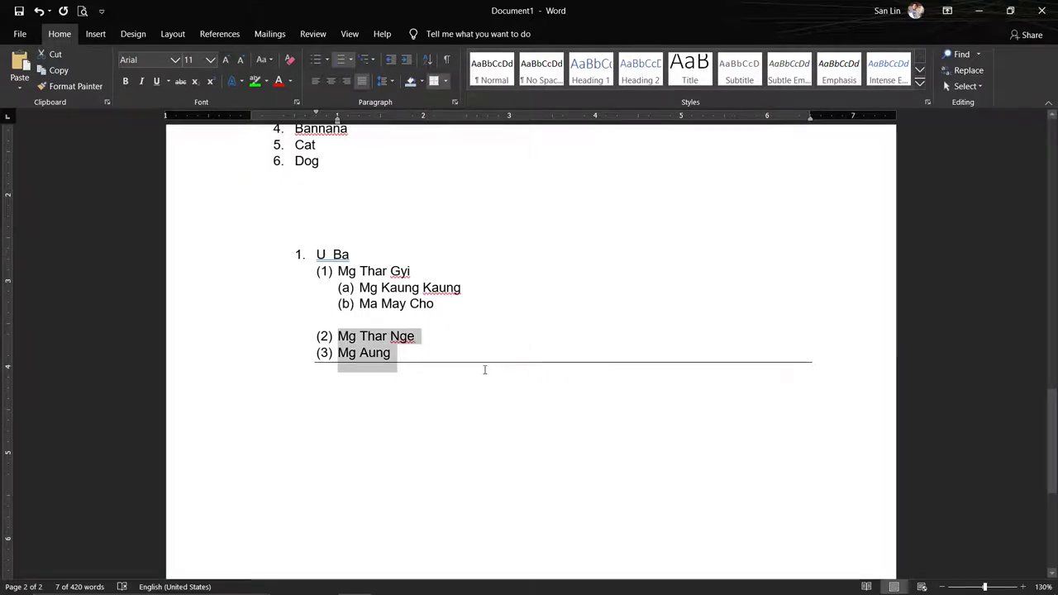
left_click(446, 82)
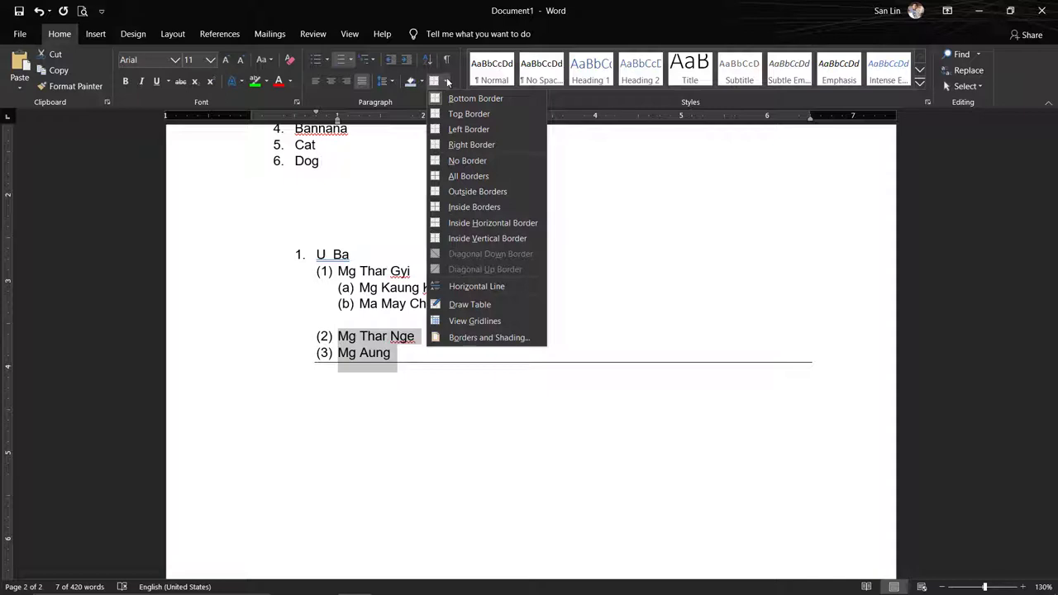
left_click(466, 117)
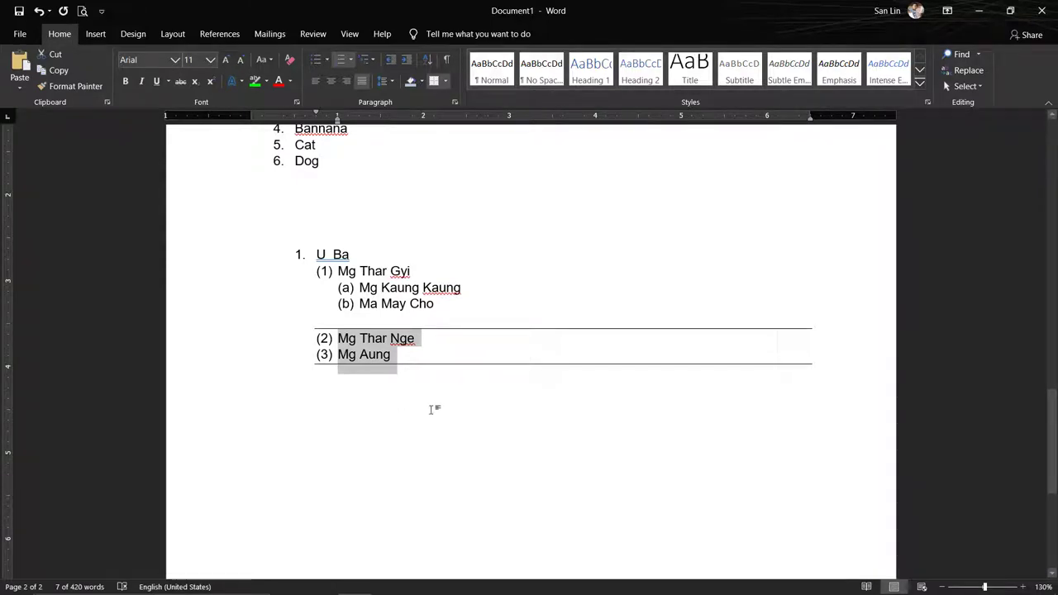
left_click(446, 81)
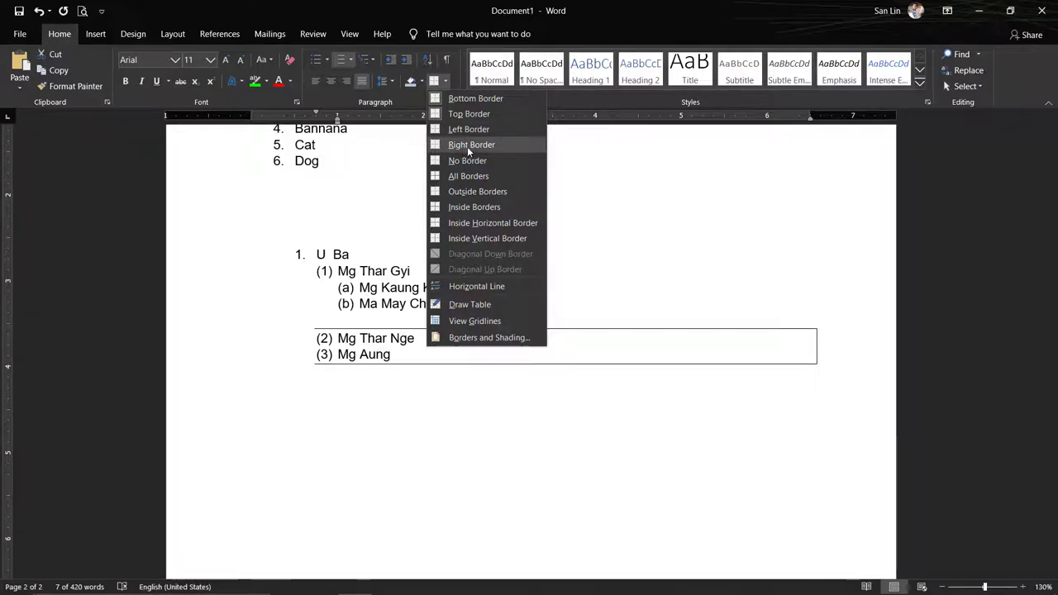
left_click(446, 80)
left_click(445, 80)
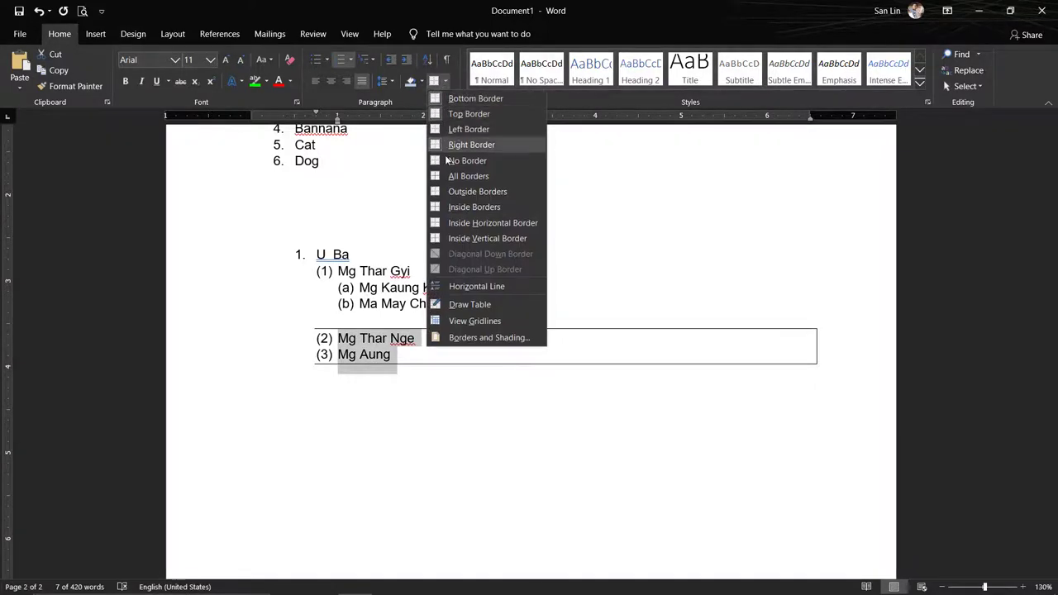
left_click(456, 131)
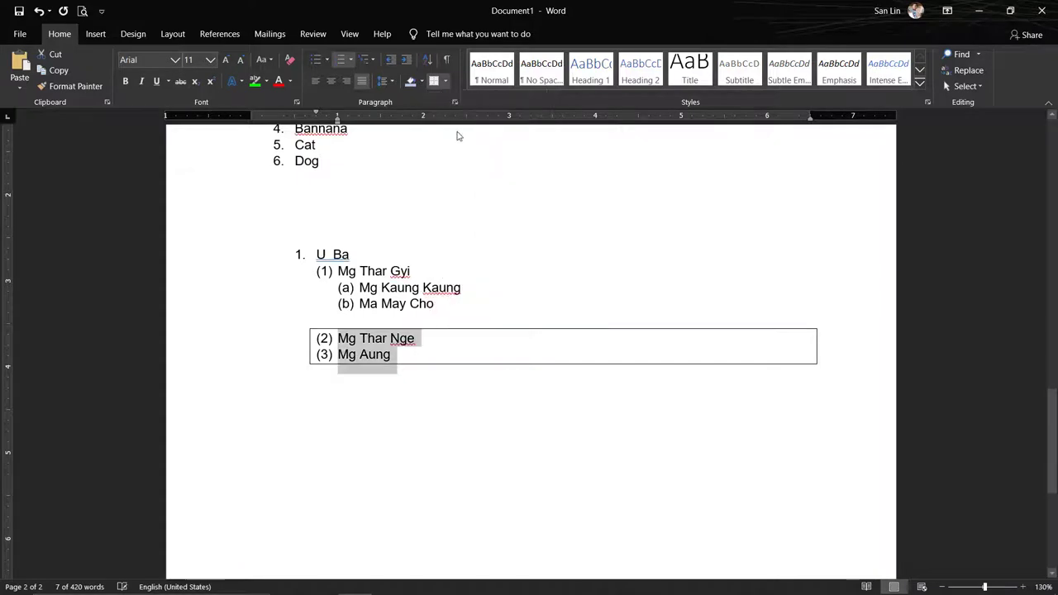
left_click(409, 354)
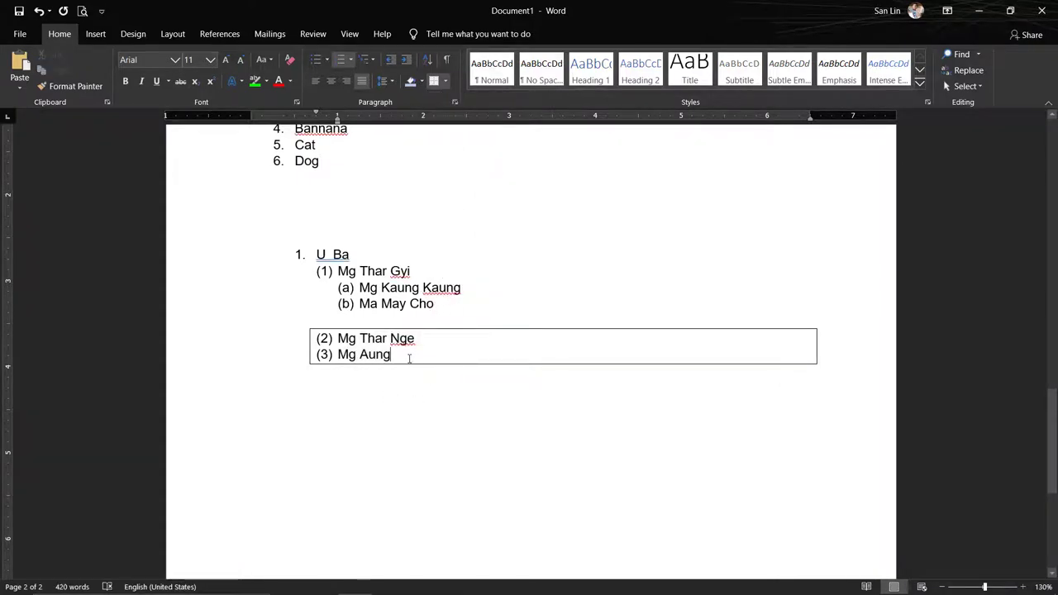
scroll(493, 352, "down", 4)
scroll(496, 348, "up", 4)
scroll(496, 343, "up", 3)
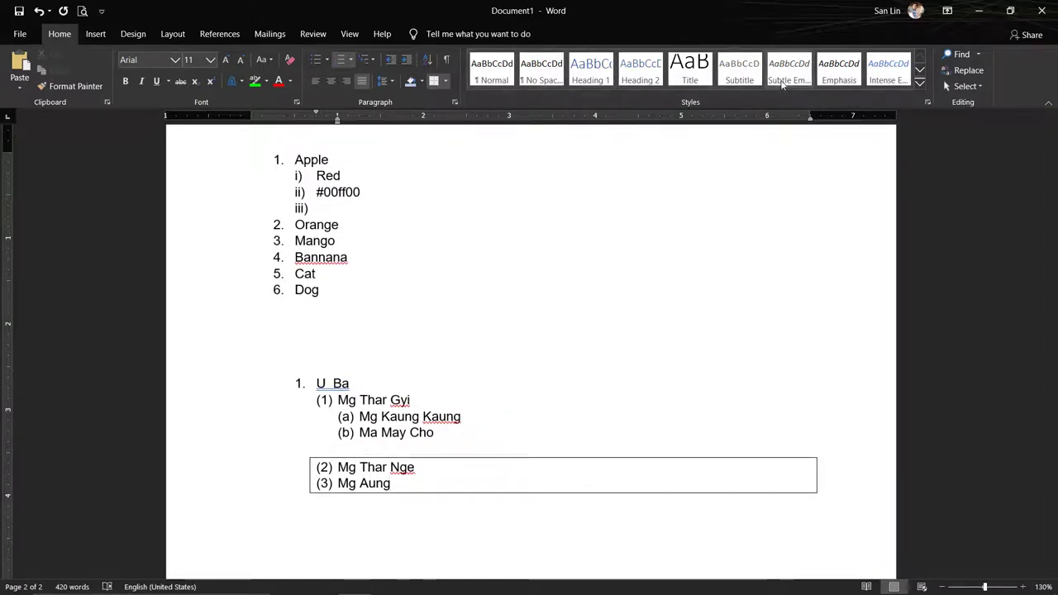
- Return to the Myself title, select the first paragraph, and expand the Styles gallery
left_click(689, 70)
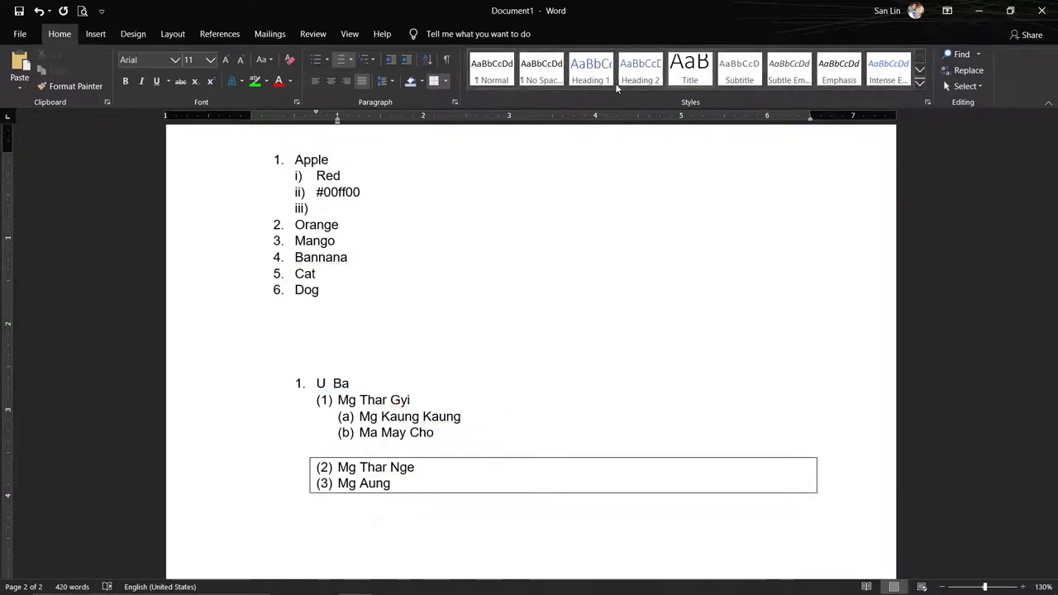
scroll(505, 354, "up", 15)
scroll(437, 338, "up", 3)
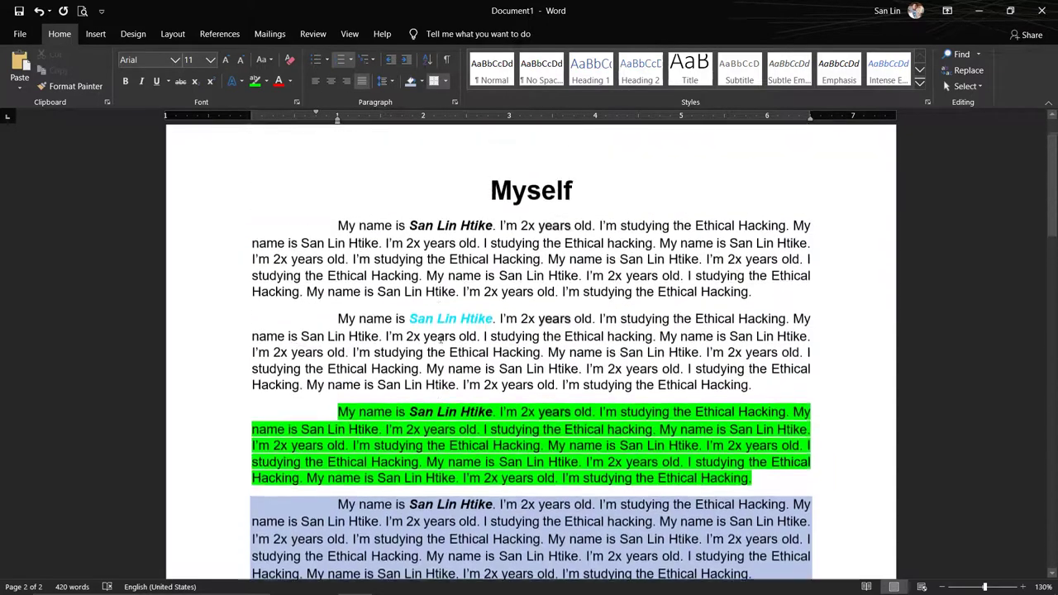
scroll(496, 298, "up", 1)
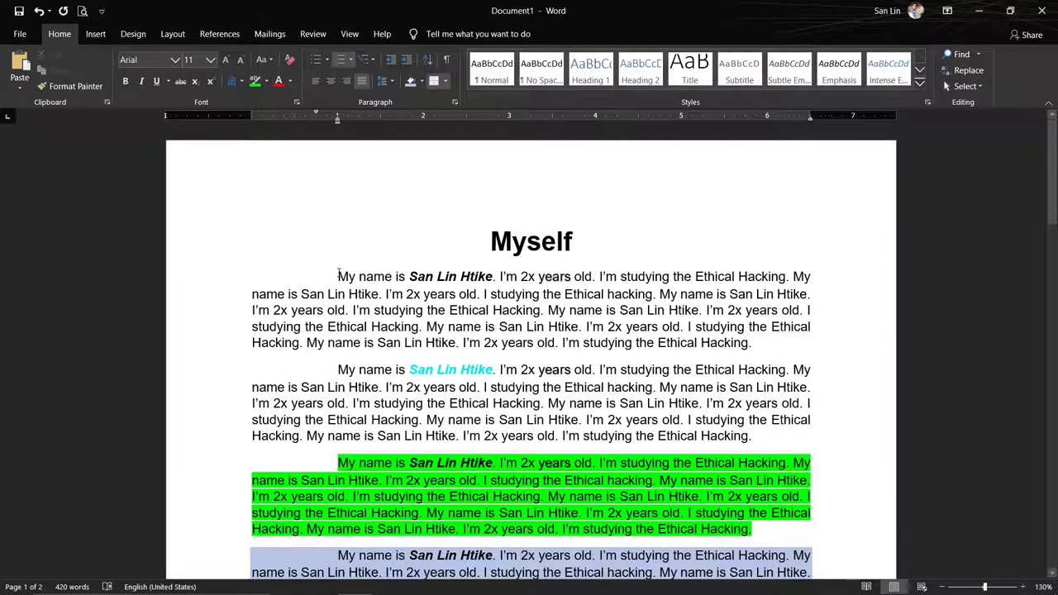
left_click_drag(336, 274, 753, 345)
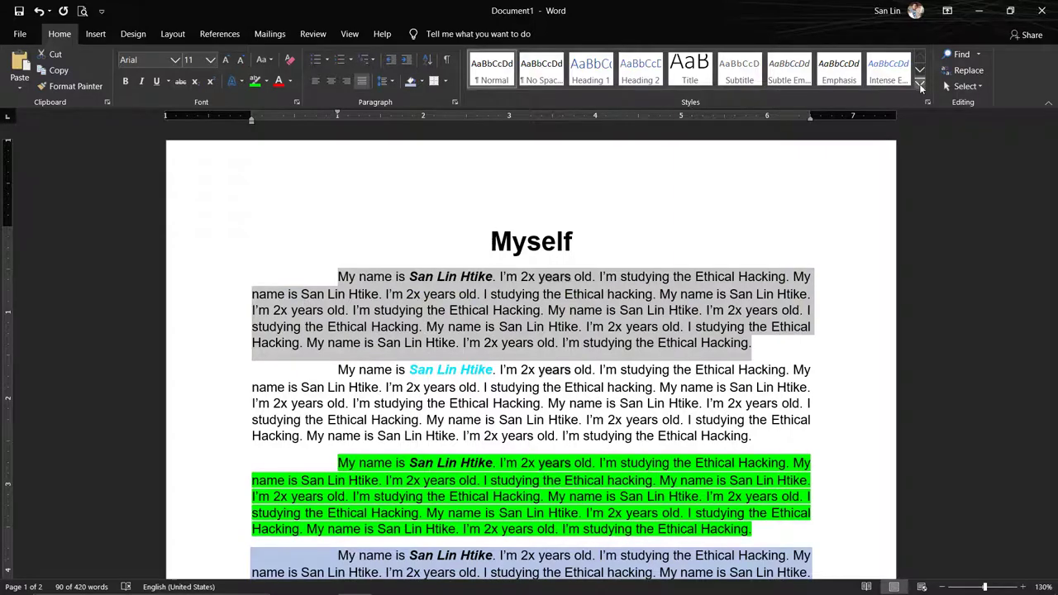
left_click(919, 83)
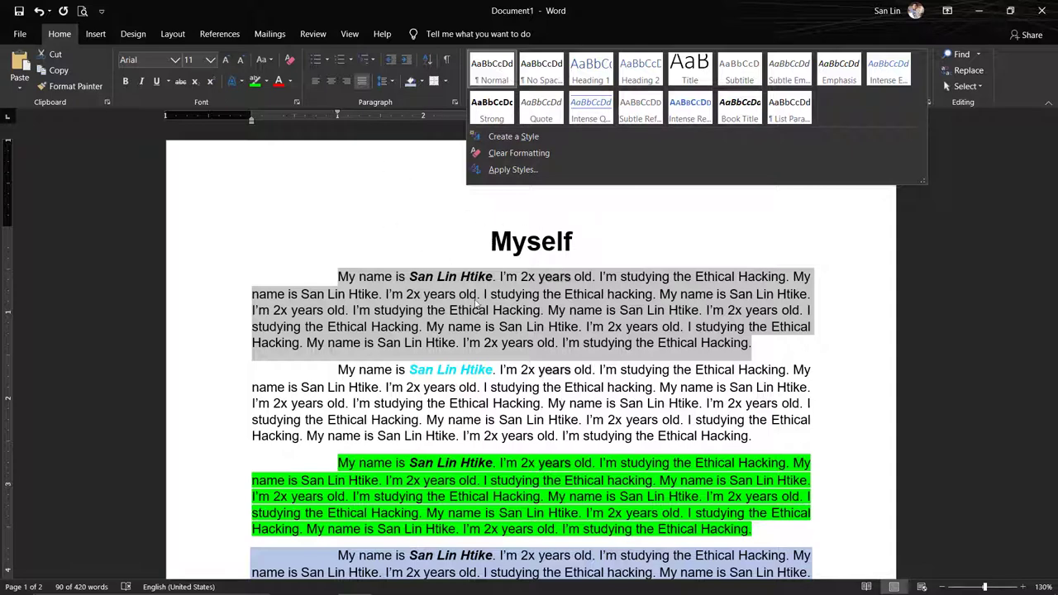
- Close the Styles gallery and toggle bold and italic on the first paragraph, leaving it unchanged
left_click(473, 309)
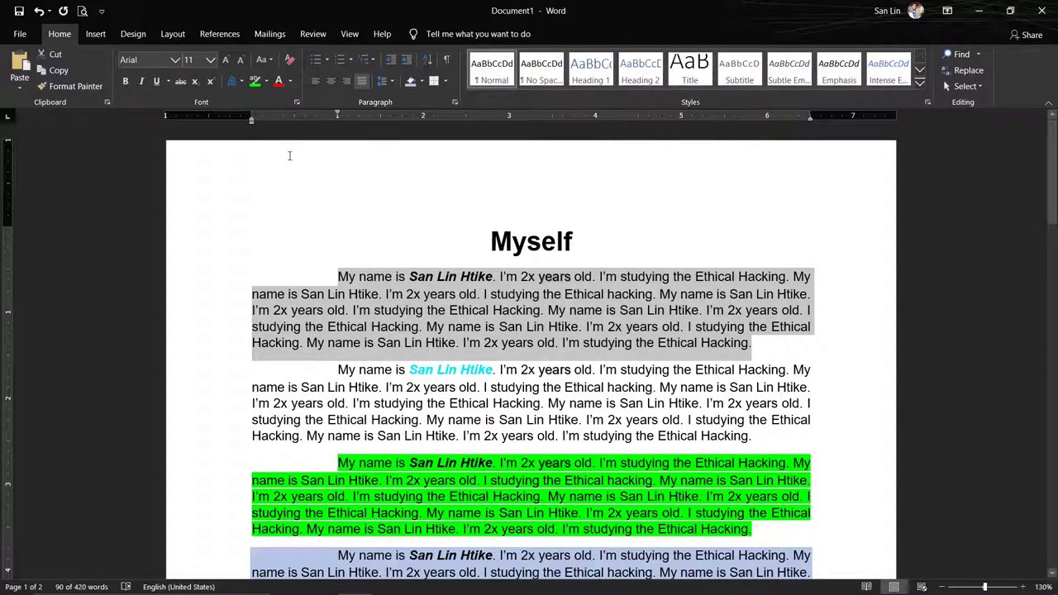
left_click(126, 82)
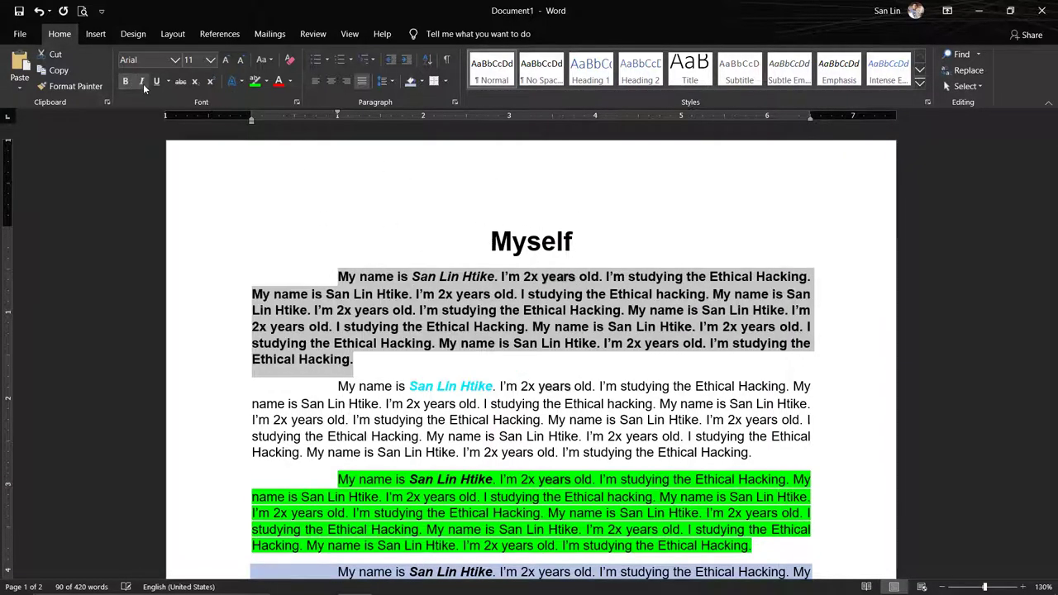
left_click(146, 82)
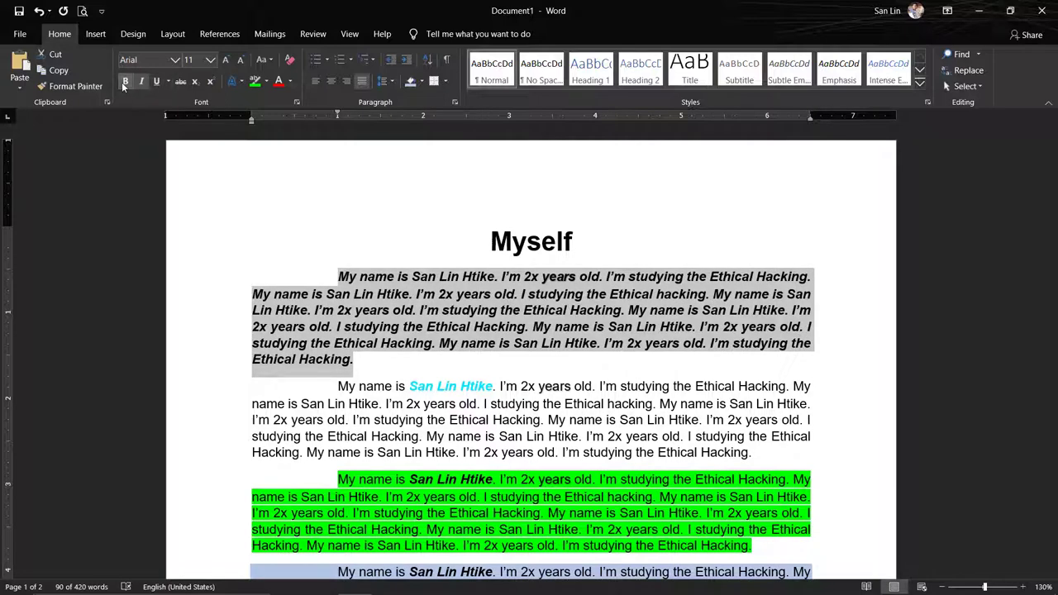
left_click(125, 82)
left_click(141, 82)
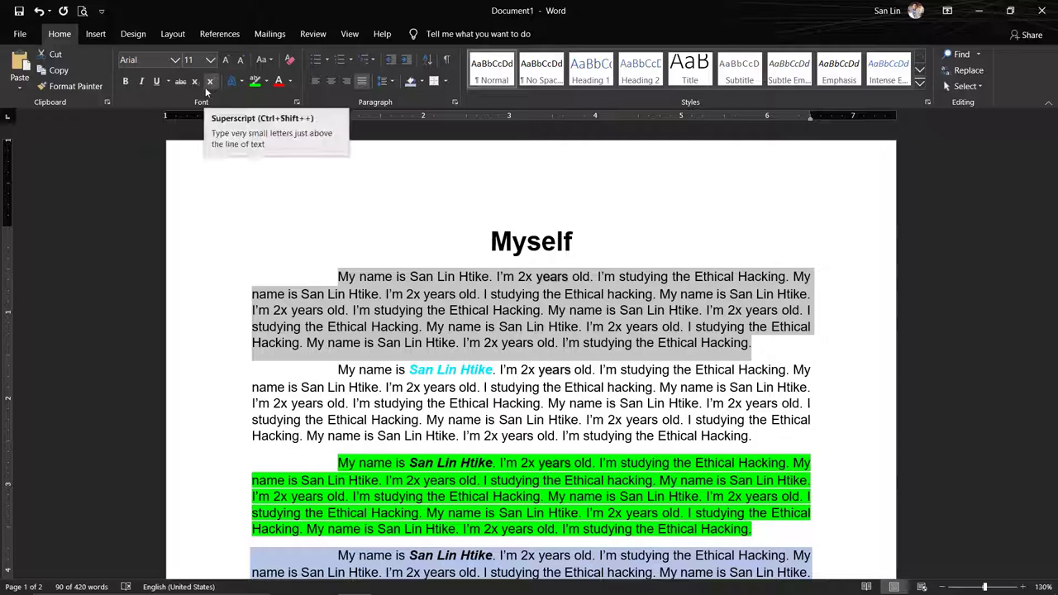
- Deselect the paragraph, scroll through both pages, and open the Navigation search pane
left_click(637, 402)
scroll(637, 402, "down", 1)
scroll(639, 397, "down", 4)
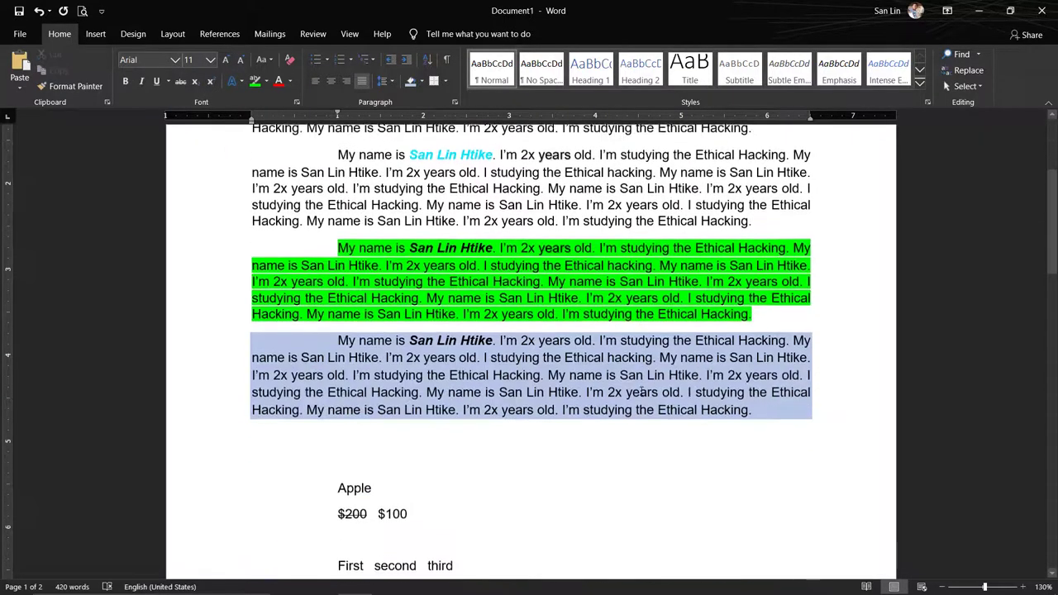
scroll(639, 394, "down", 3)
scroll(640, 391, "down", 8)
scroll(641, 391, "down", 5)
scroll(640, 391, "down", 4)
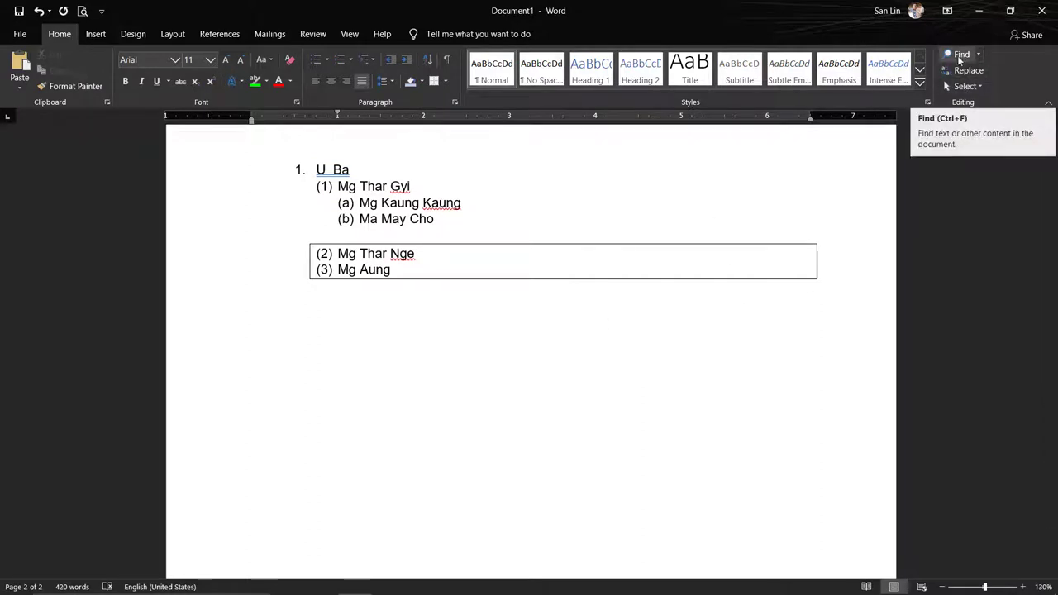
scroll(499, 229, "up", 3)
scroll(499, 225, "up", 10)
scroll(498, 226, "up", 8)
scroll(772, 157, "up", 5)
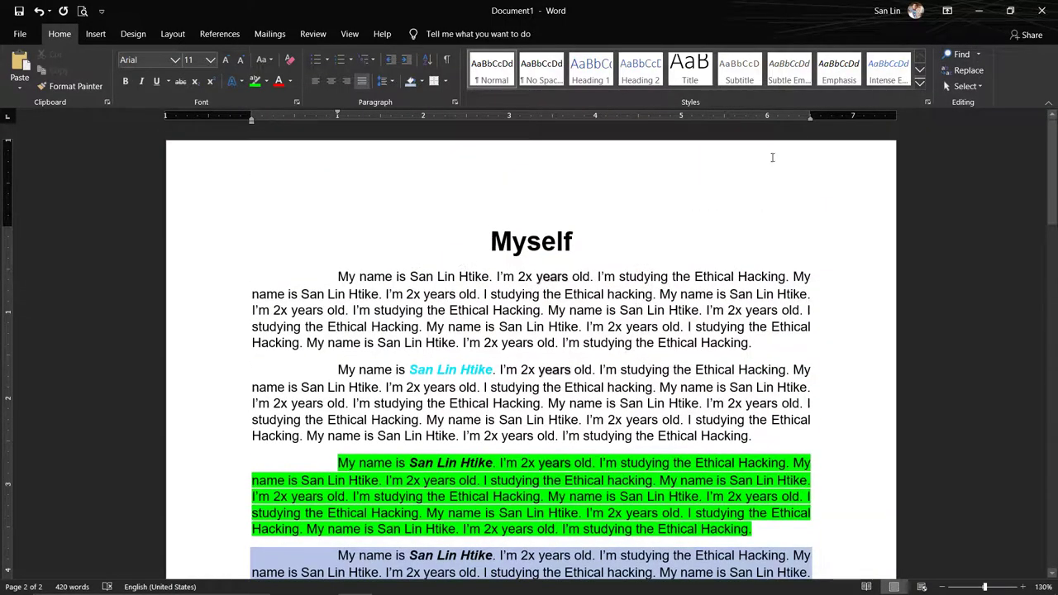
left_click(960, 55)
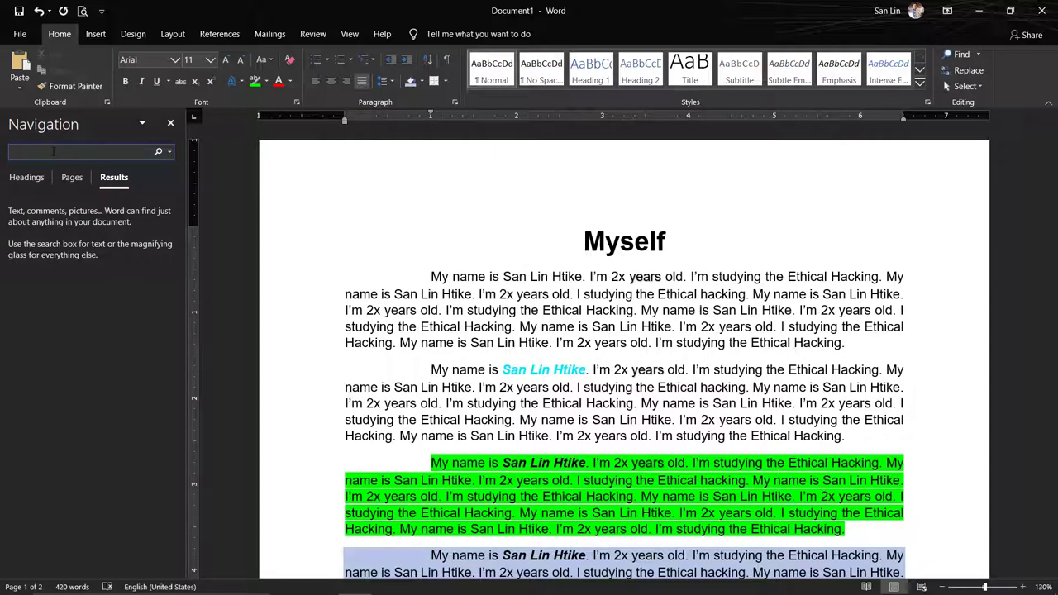
- Search for the author's full name, review its 24 highlighted matches, then clear the search term
type("san l")
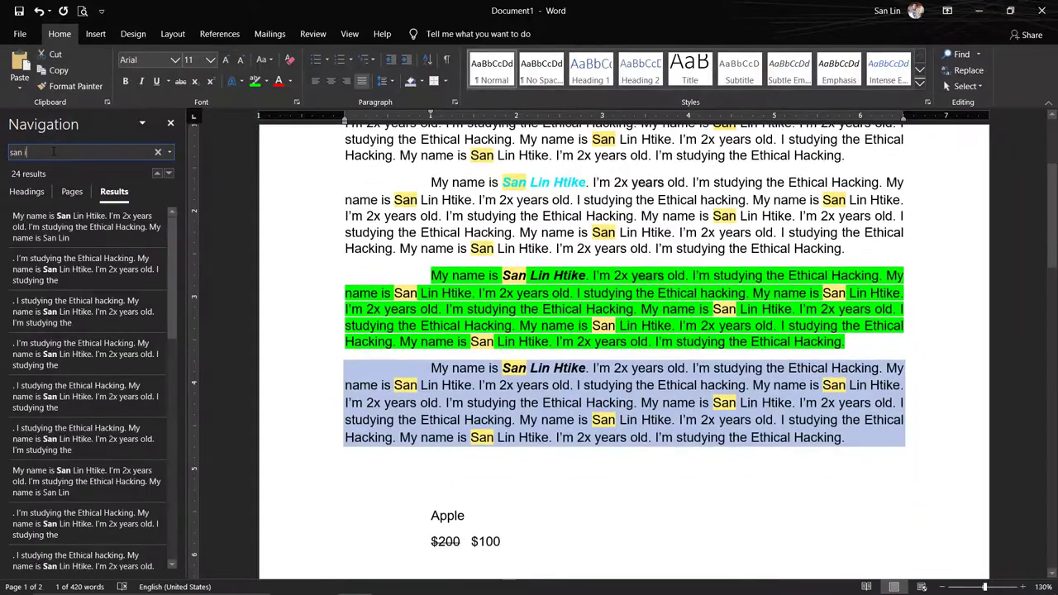
type("in ")
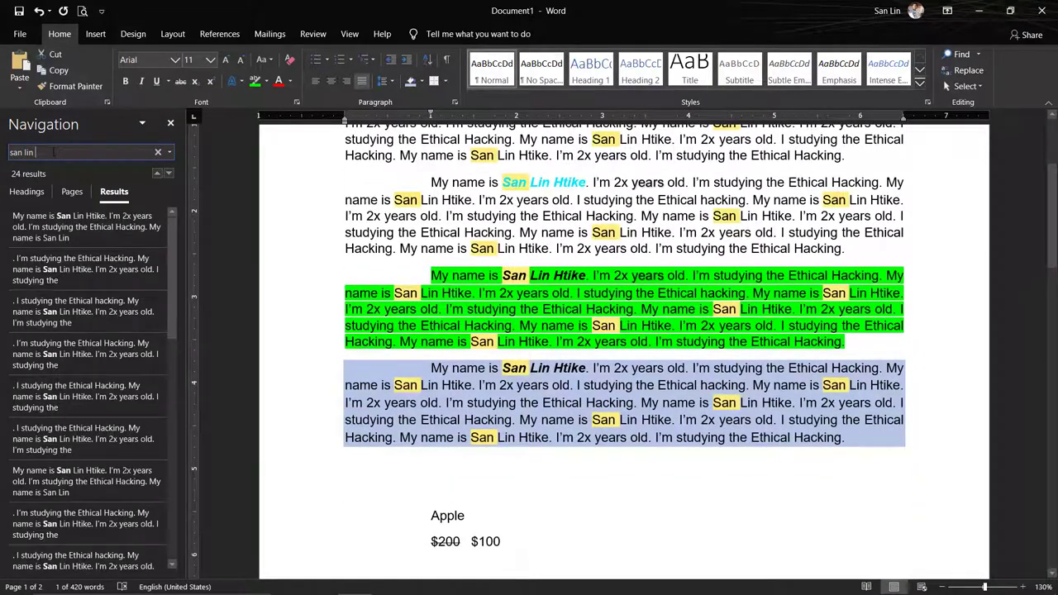
type("htike")
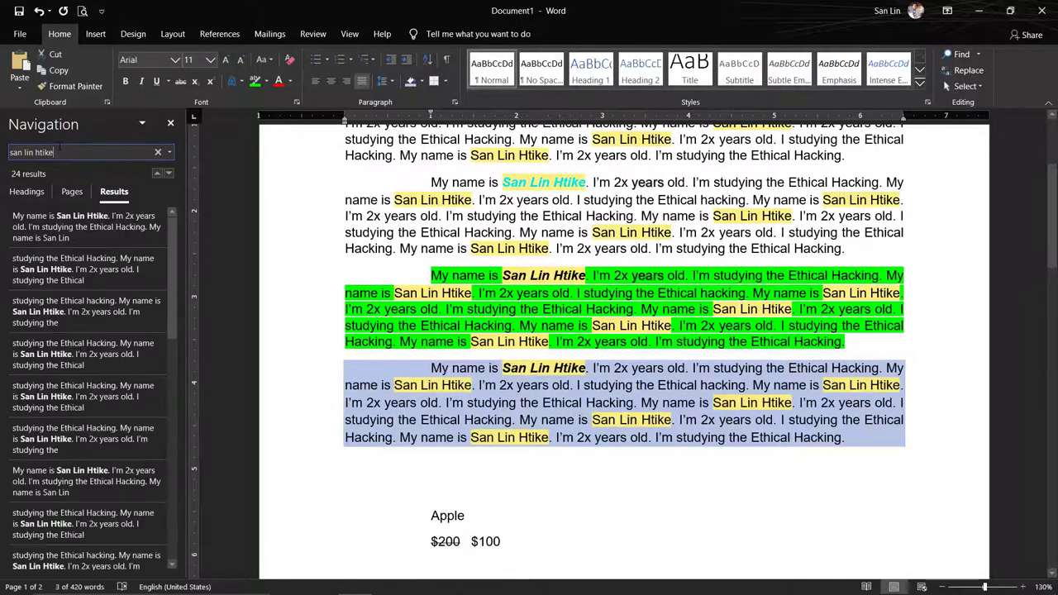
scroll(675, 230, "up", 3)
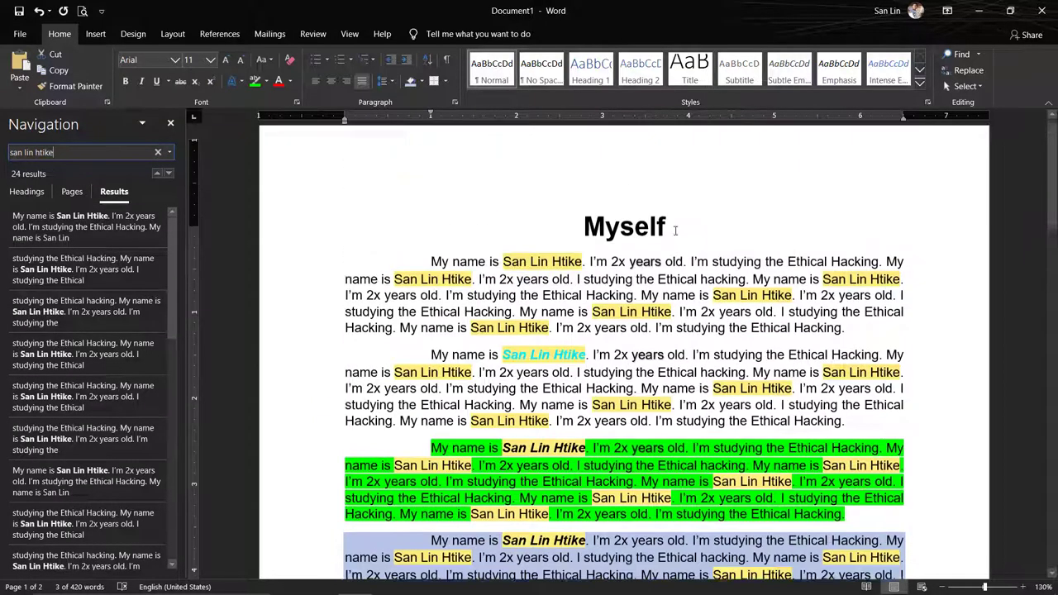
scroll(676, 231, "up", 1)
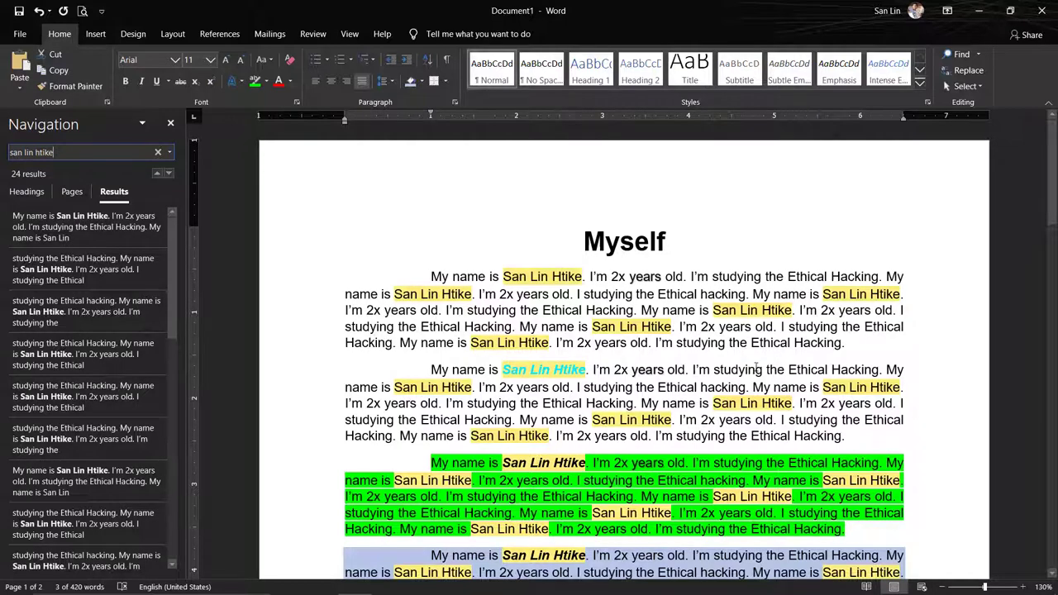
scroll(523, 402, "down", 3)
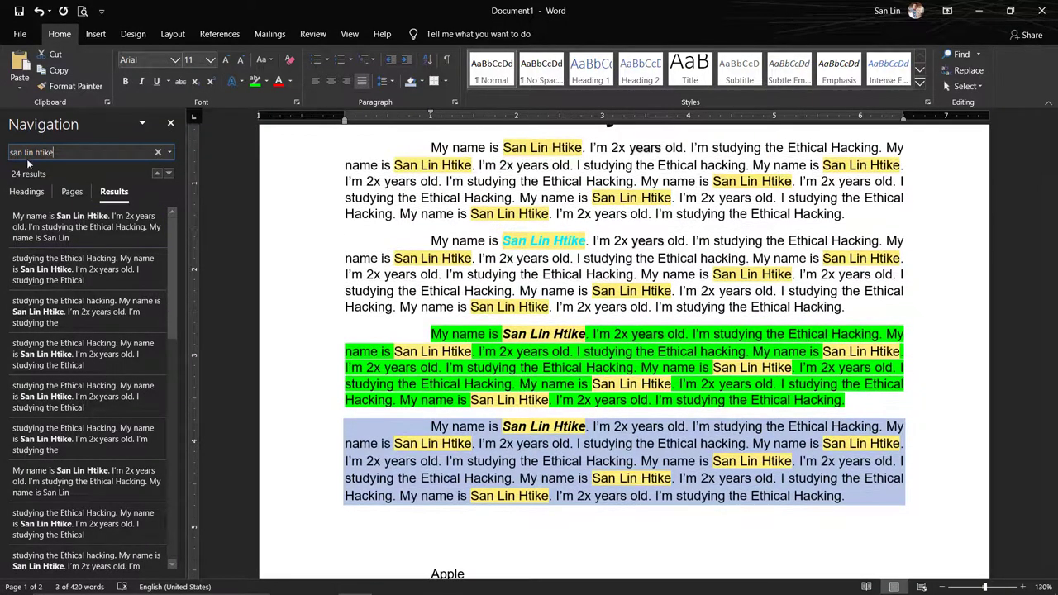
scroll(489, 336, "up", 3)
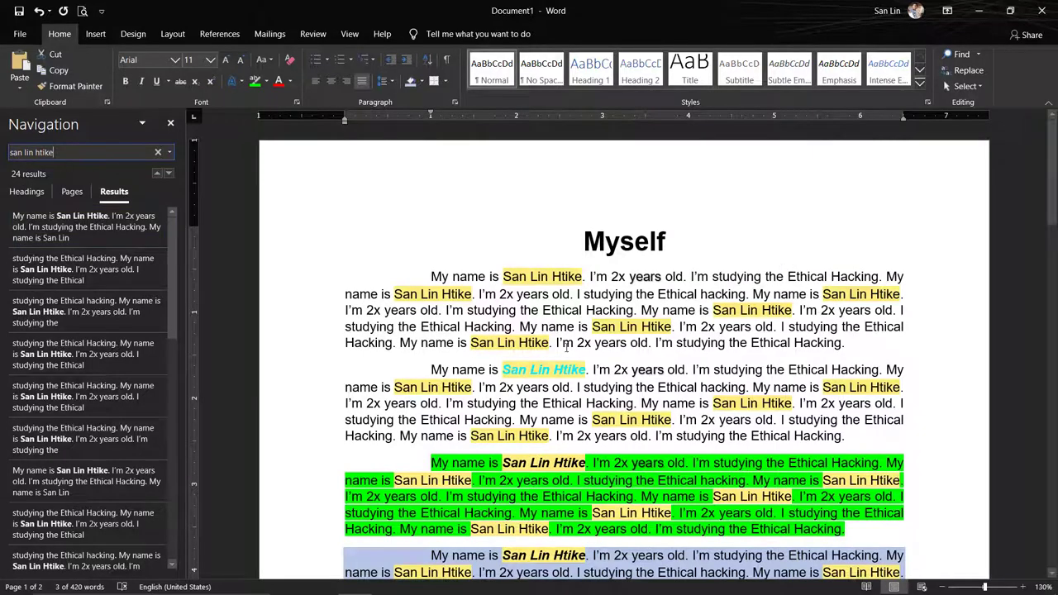
scroll(662, 348, "down", 4)
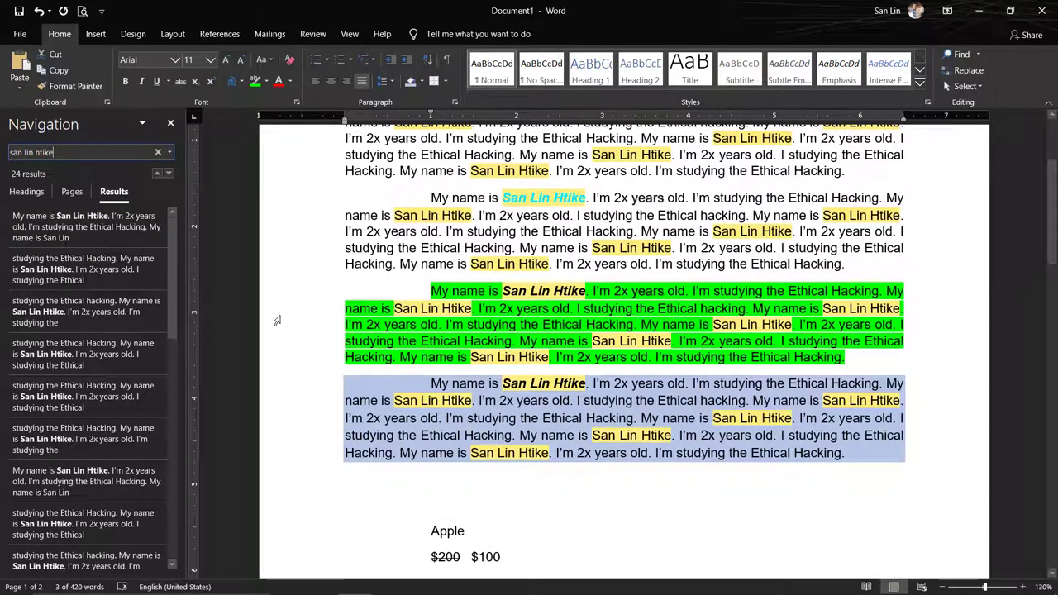
key("ctrl+f")
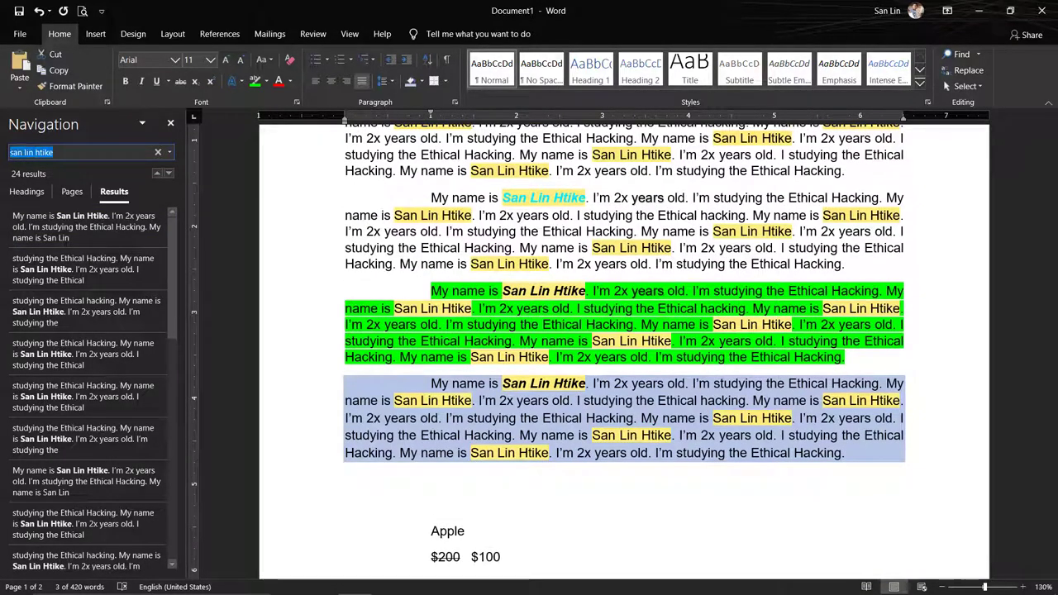
key("BackSpace")
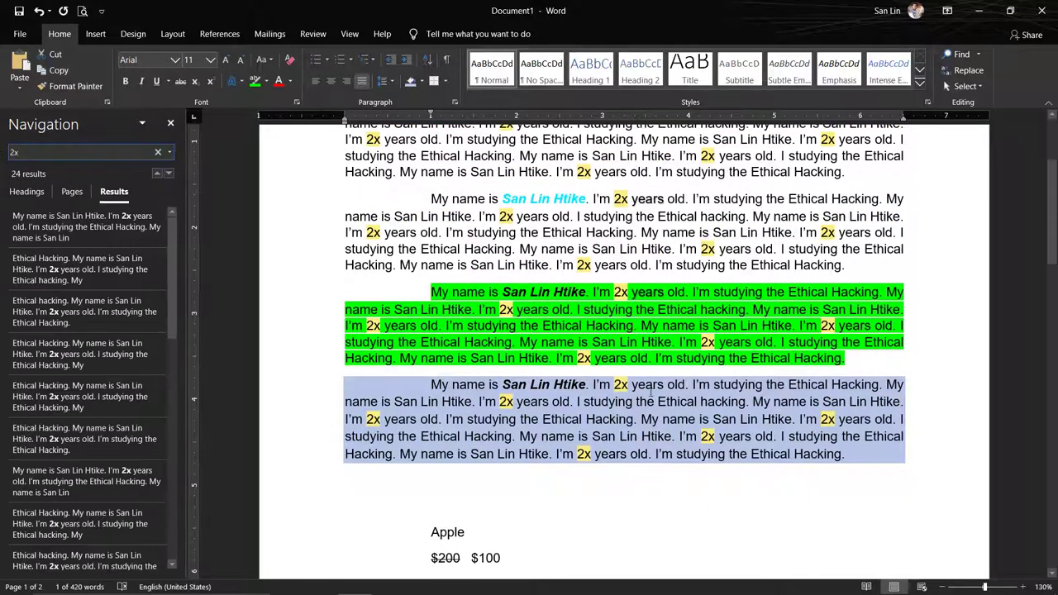
- Review the 2x matches in the document and results list, then clear the search
scroll(650, 392, "up", 4)
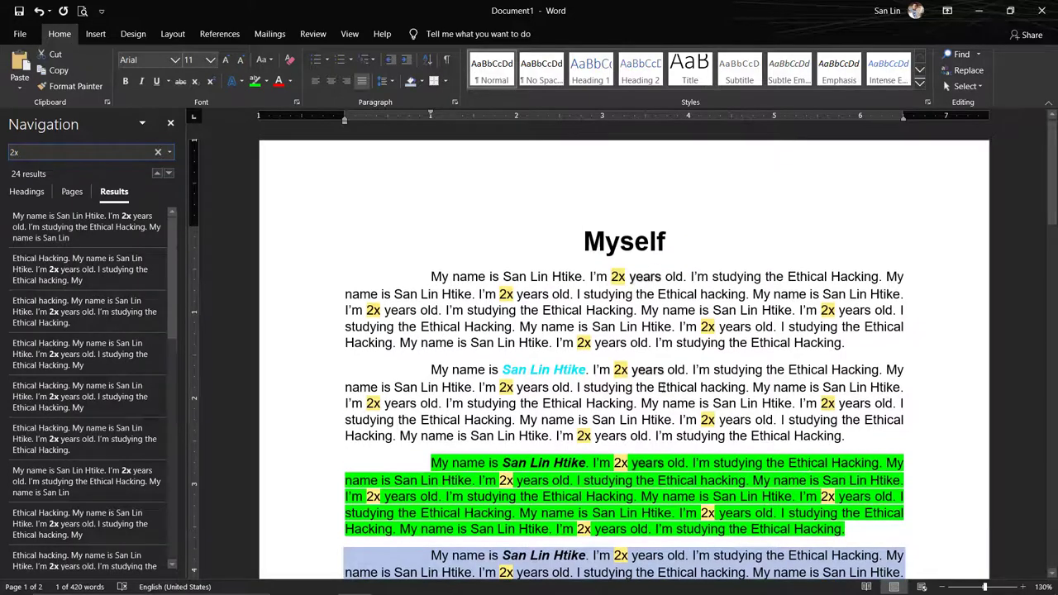
scroll(666, 356, "down", 5)
scroll(666, 356, "down", 5)
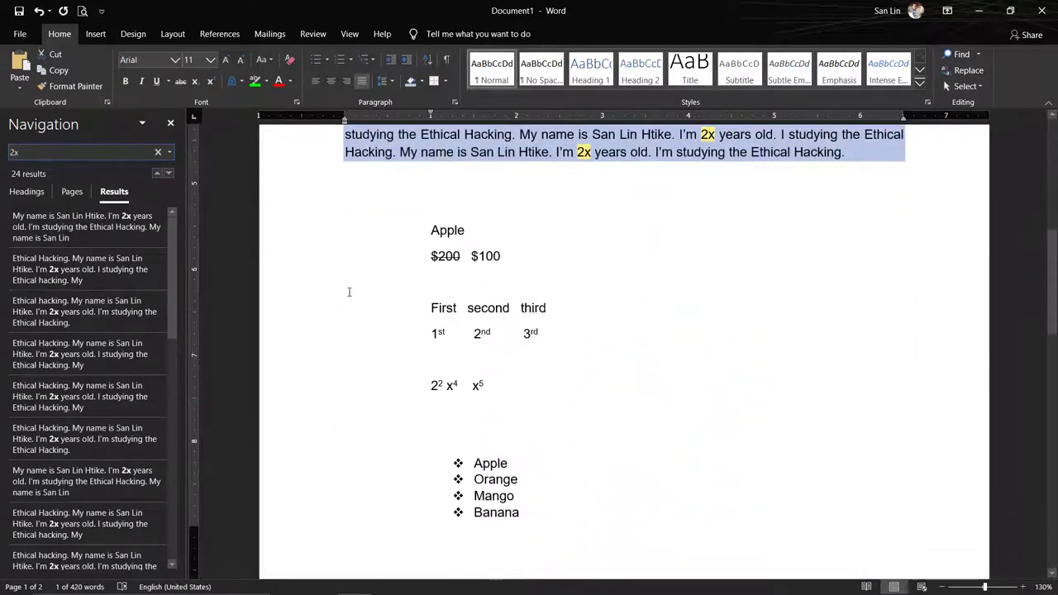
left_click_drag(171, 272, 170, 487)
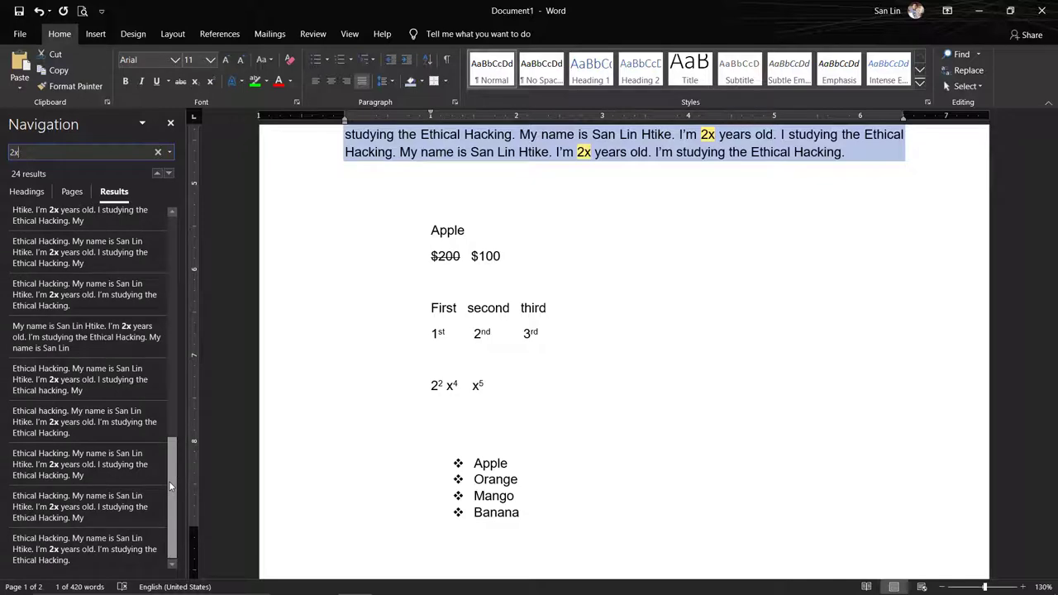
left_click_drag(170, 488, 171, 265)
scroll(608, 173, "up", 3)
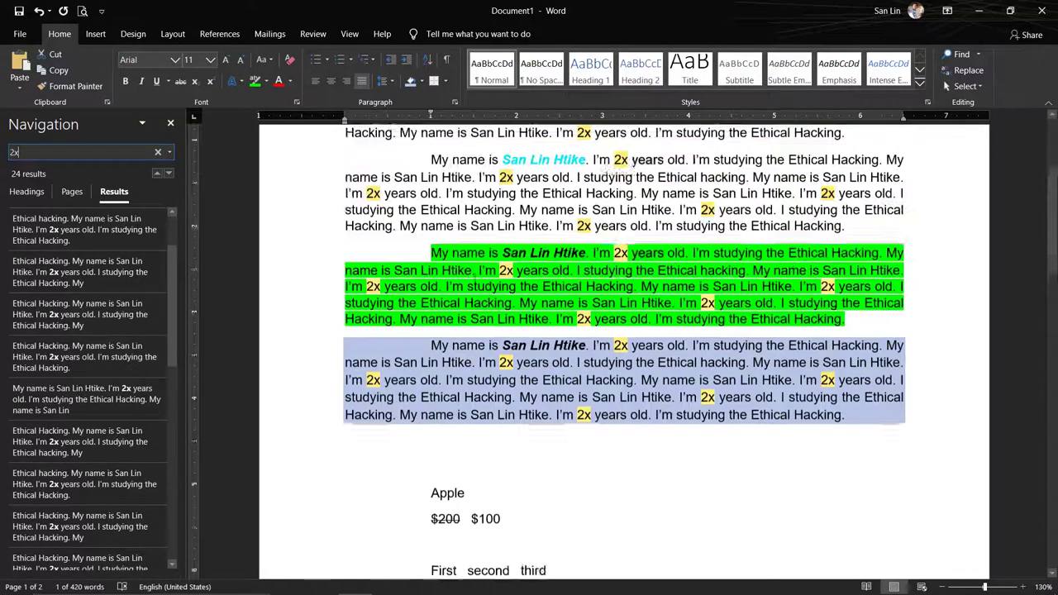
scroll(607, 173, "up", 1)
left_click(158, 152)
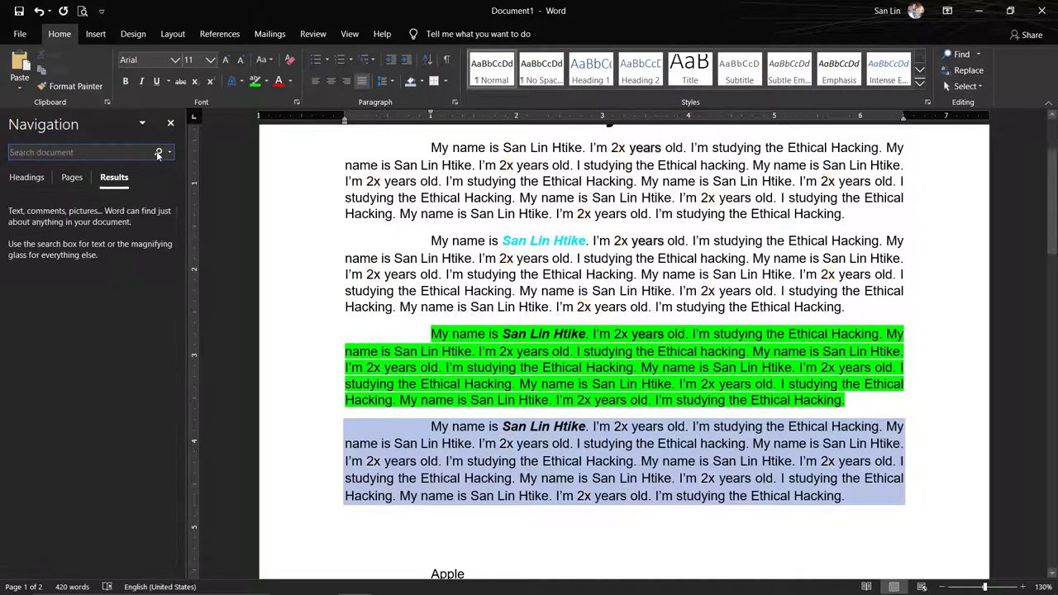
- Open Find and Replace, reposition it, then close it and select the name in the first paragraph
left_click(967, 71)
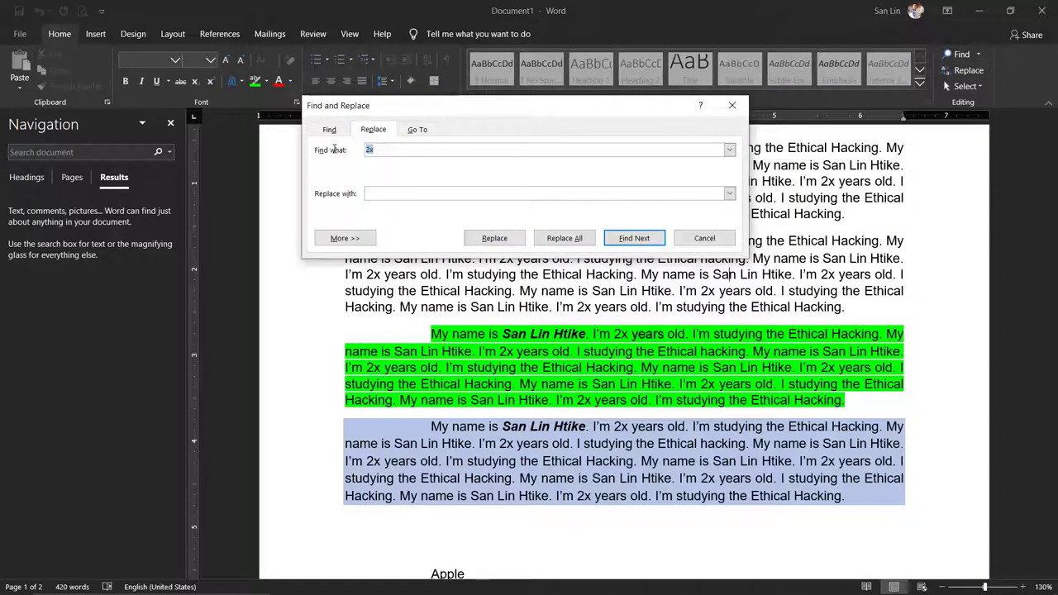
mouse_move(457, 108)
left_mouse_down()
mouse_move(269, 187)
mouse_move(382, 295)
left_mouse_up()
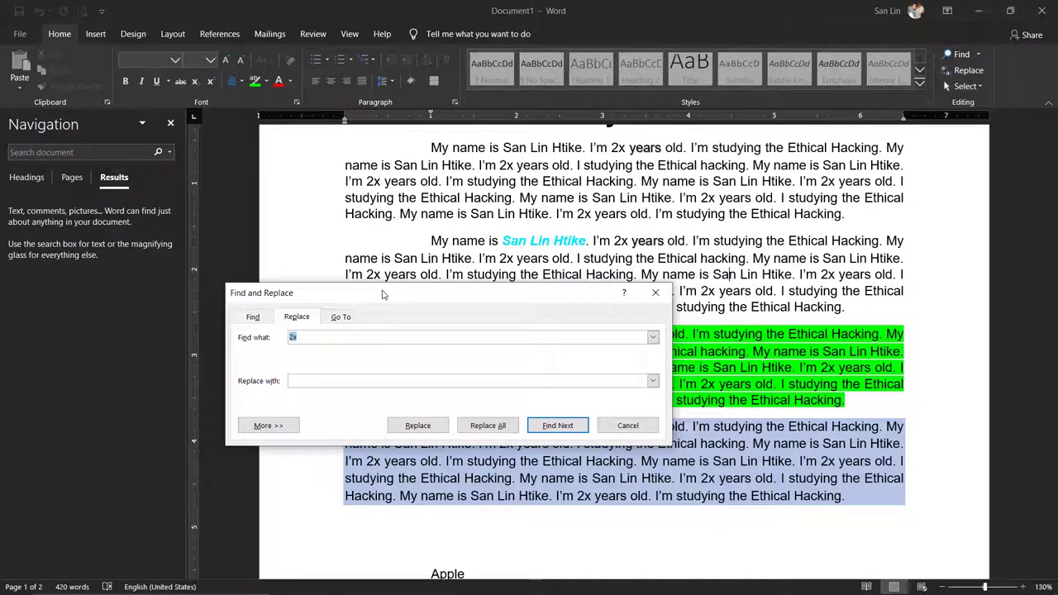
left_click(656, 293)
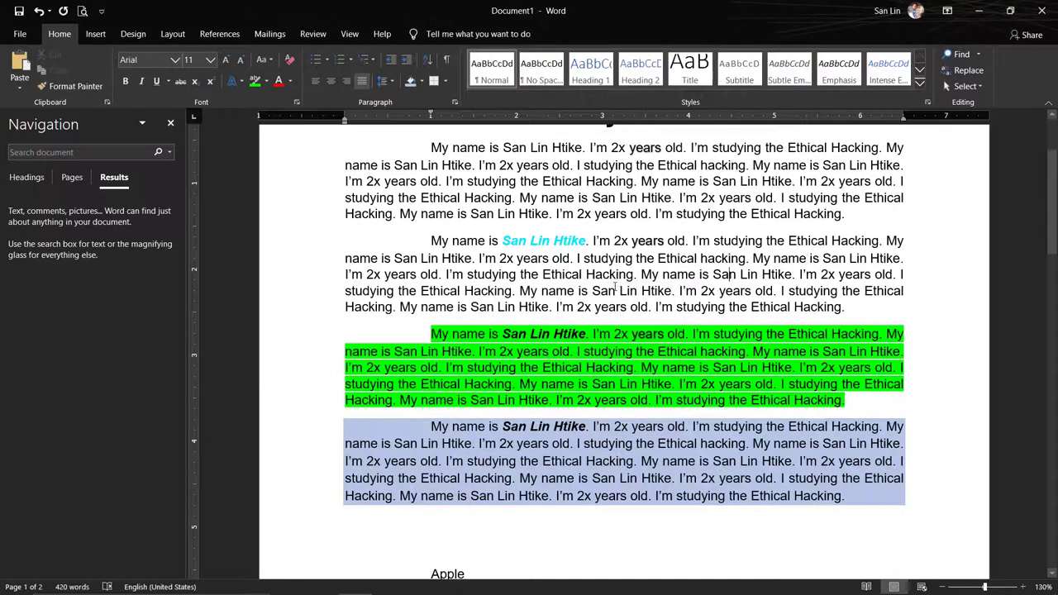
scroll(516, 288, "up", 3)
left_click_drag(503, 276, 582, 279)
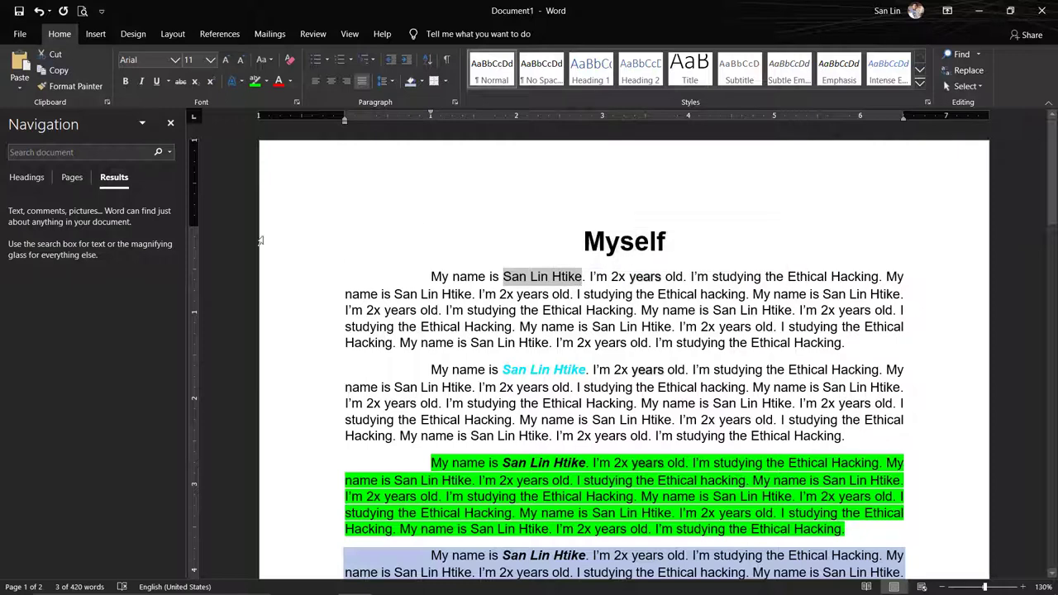
- Reopen the Replace dialog centred on the page and select the old 2x term in Find what
left_click(967, 70)
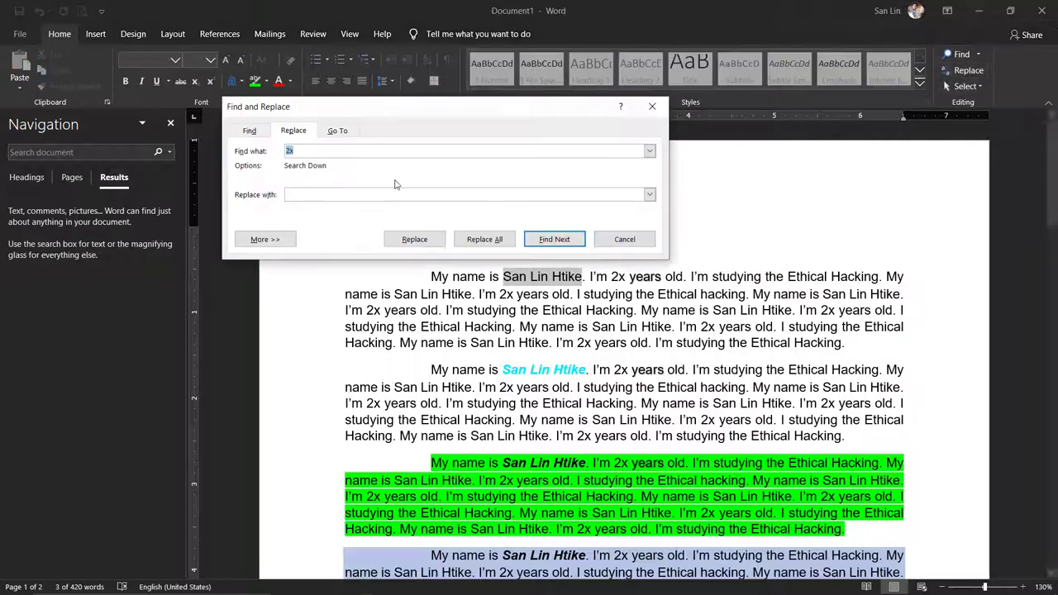
left_click(637, 152)
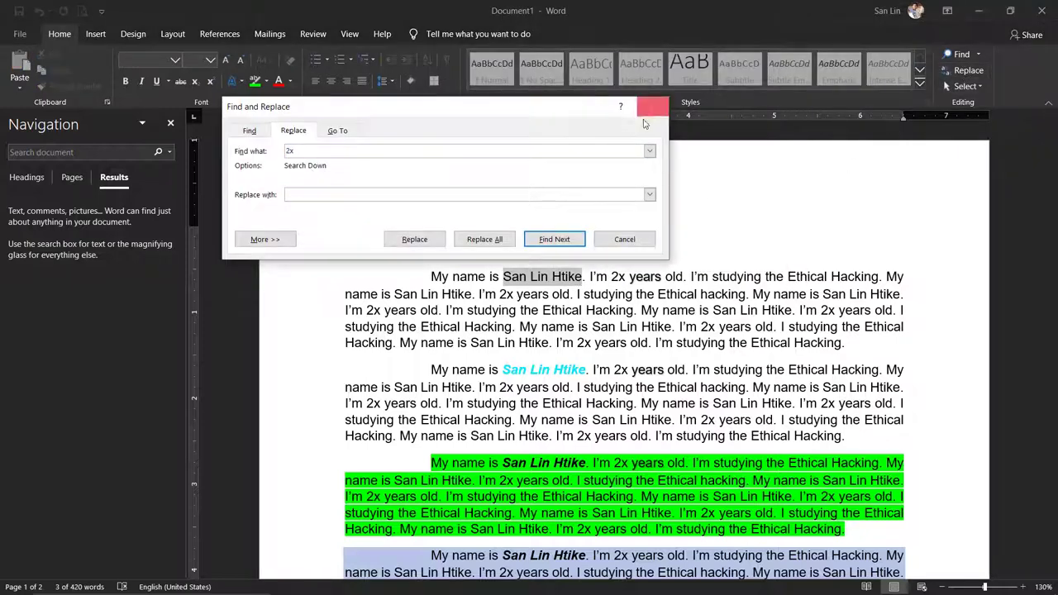
left_click(568, 276)
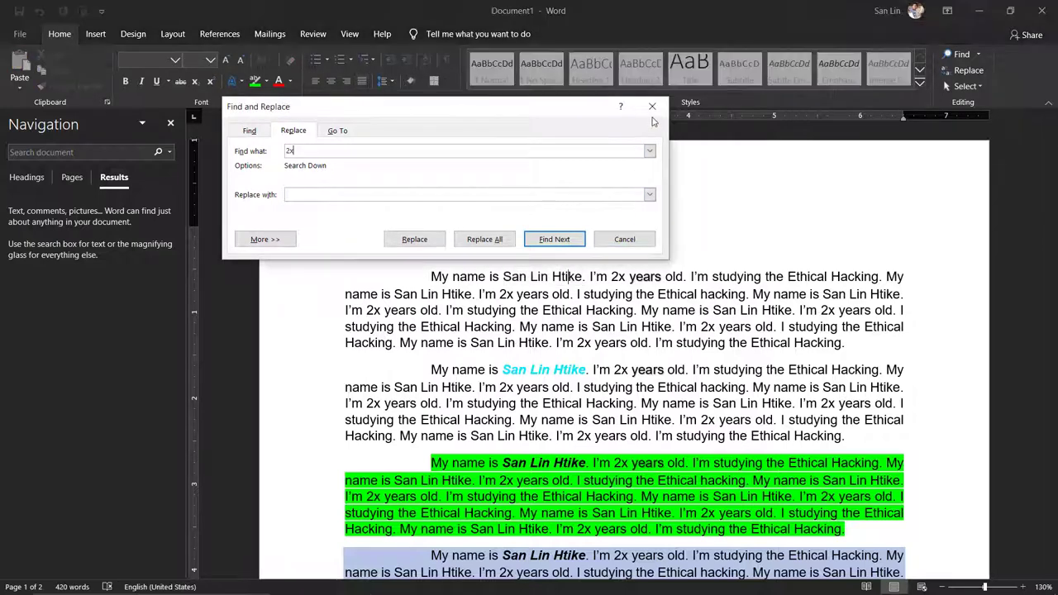
left_click(652, 106)
left_click(657, 326)
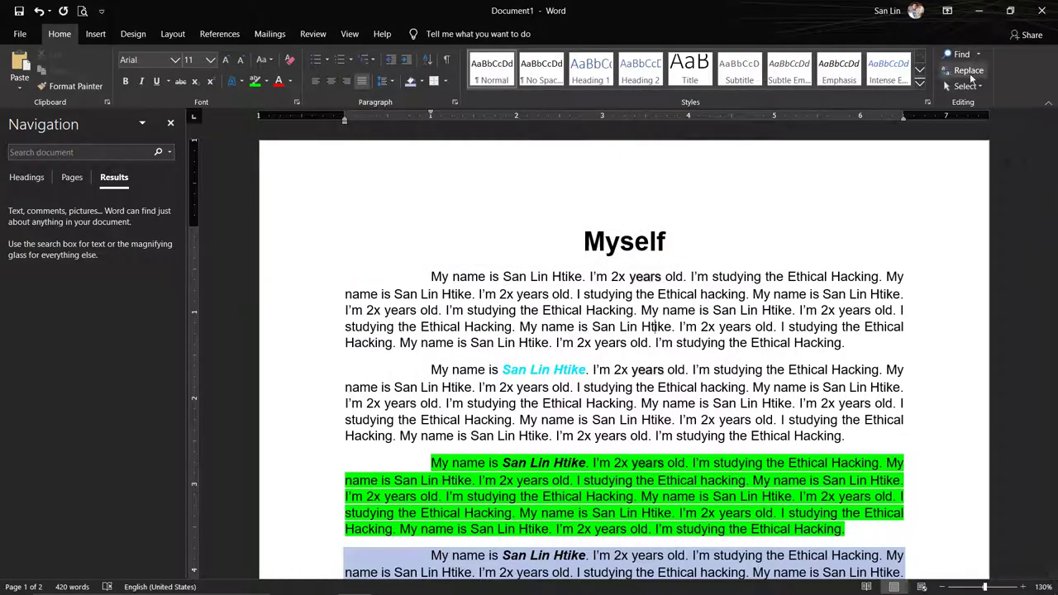
left_click(969, 71)
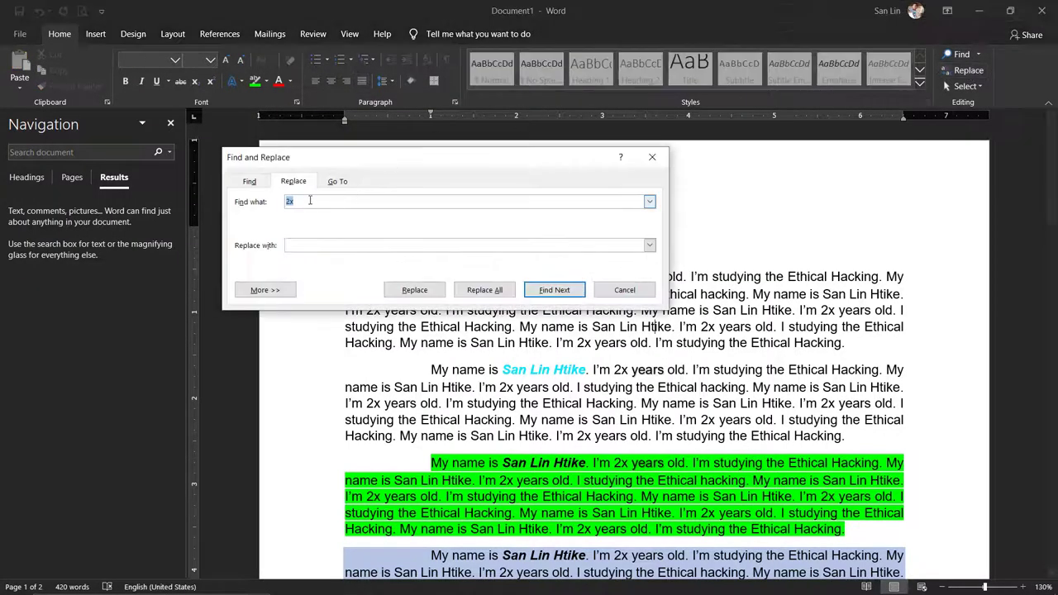
left_click_drag(351, 165, 574, 354)
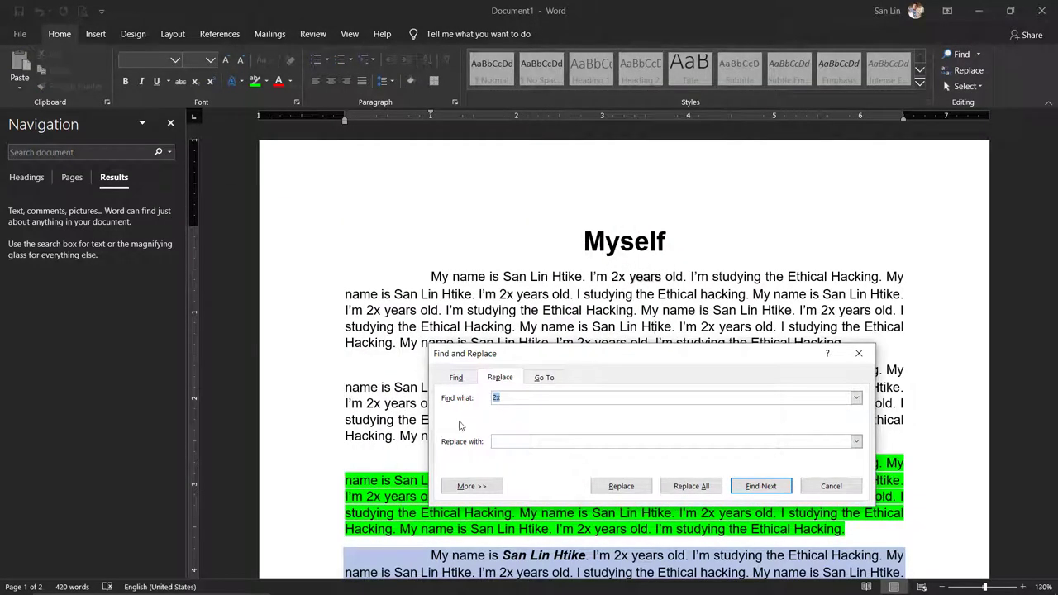
left_click(506, 397)
left_click_drag(512, 398, 477, 402)
- Replace the author's full name with a shorter two-word name, making 23 replacements with Replace All
key("BackSpace")
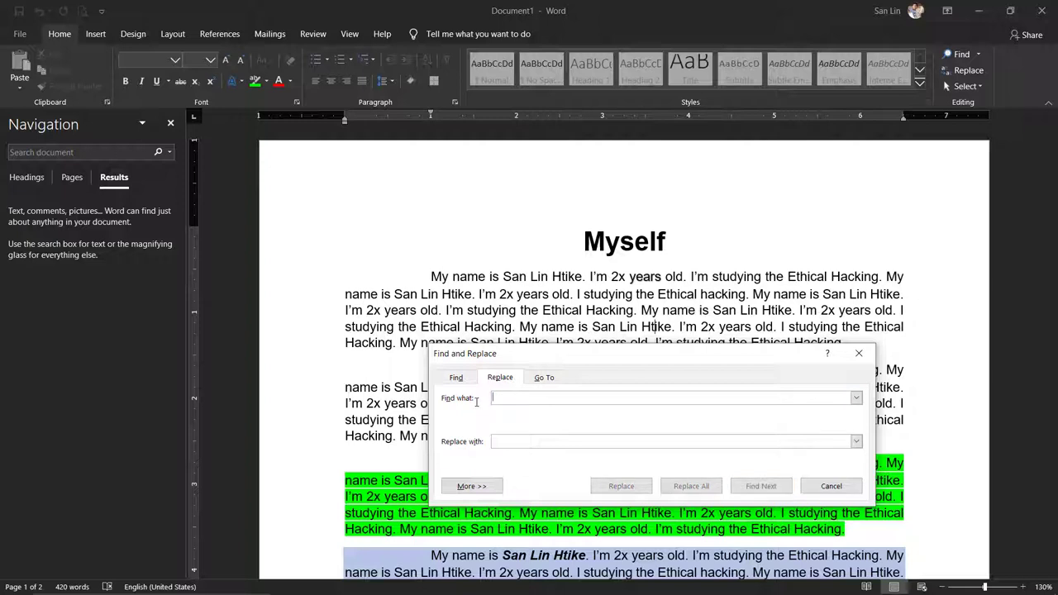
type("san l")
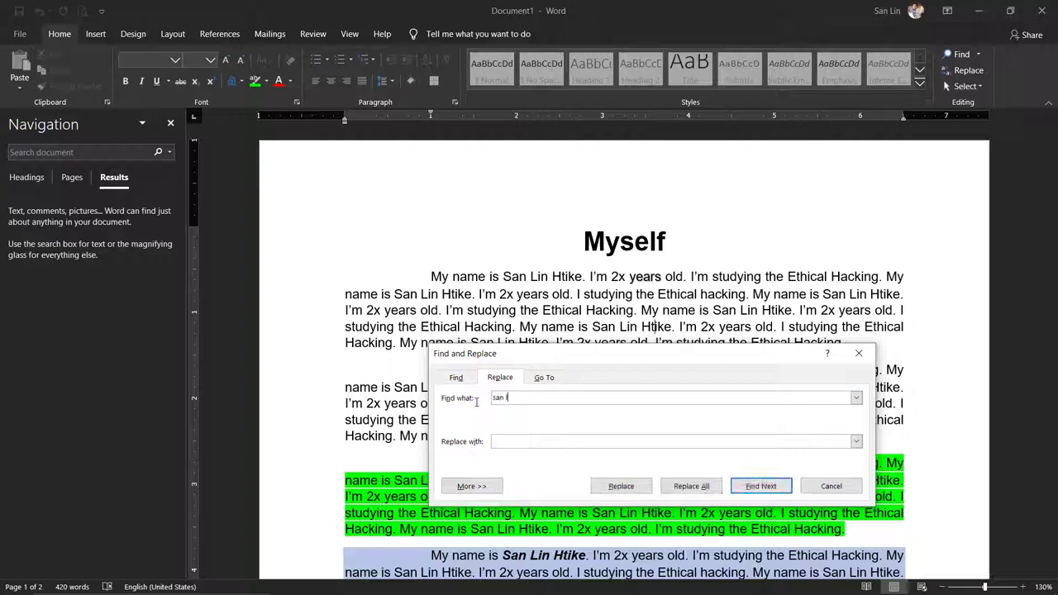
type("in htike")
left_click(527, 441)
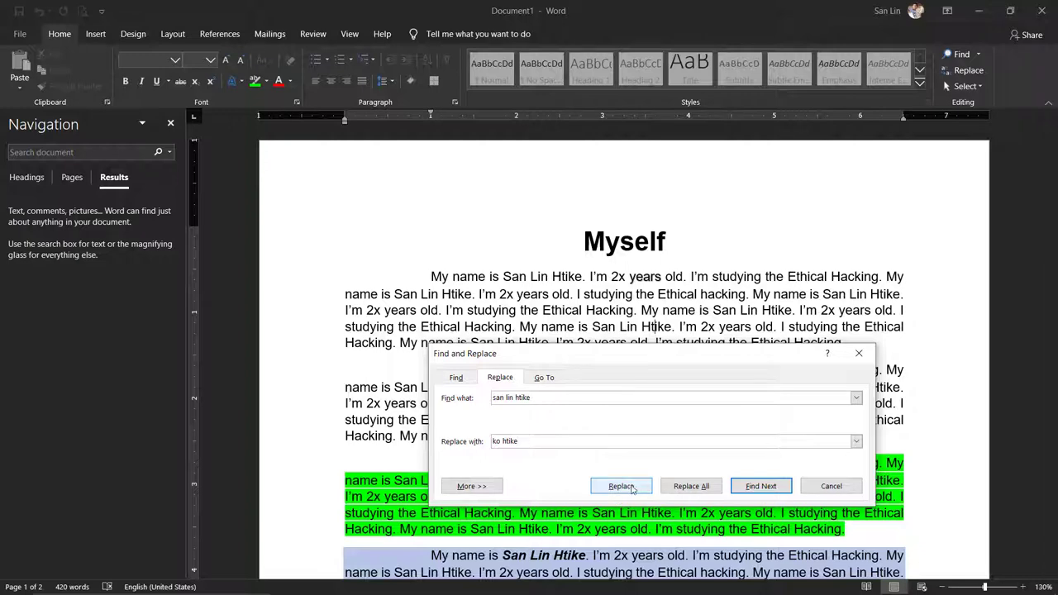
left_click(620, 486)
mouse_move(608, 178)
left_mouse_down()
mouse_move(490, 327)
mouse_move(471, 402)
mouse_move(482, 448)
mouse_move(538, 449)
mouse_move(590, 427)
mouse_move(555, 260)
left_mouse_up()
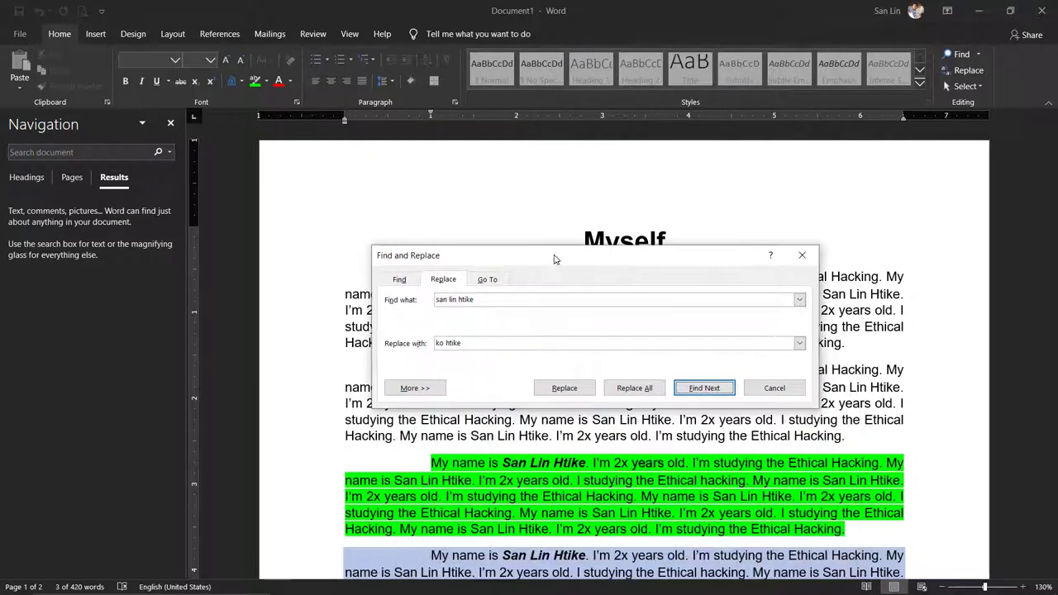
left_click(565, 387)
left_click(635, 332)
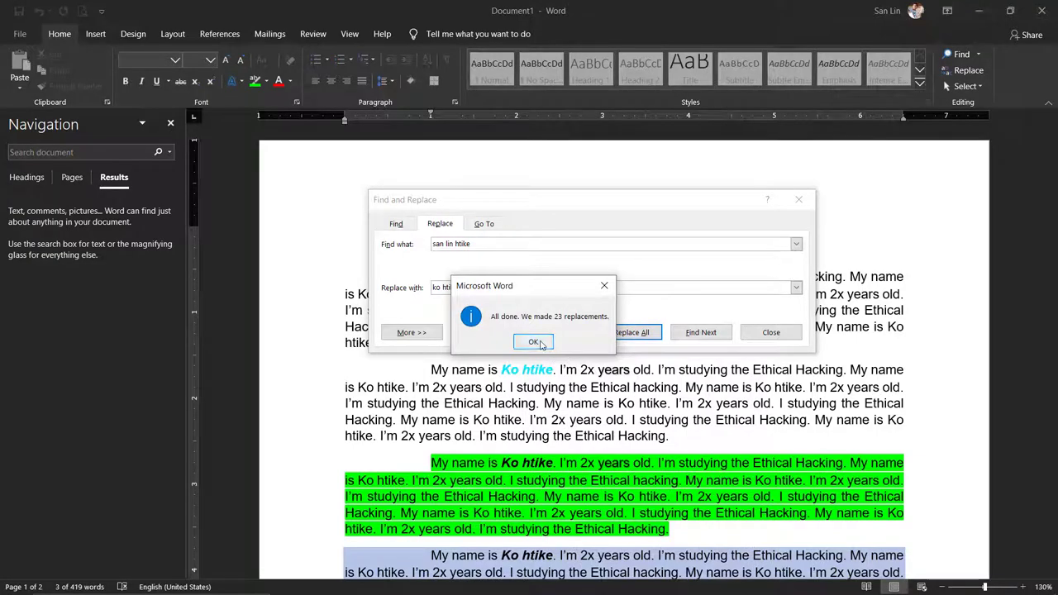
left_click(603, 286)
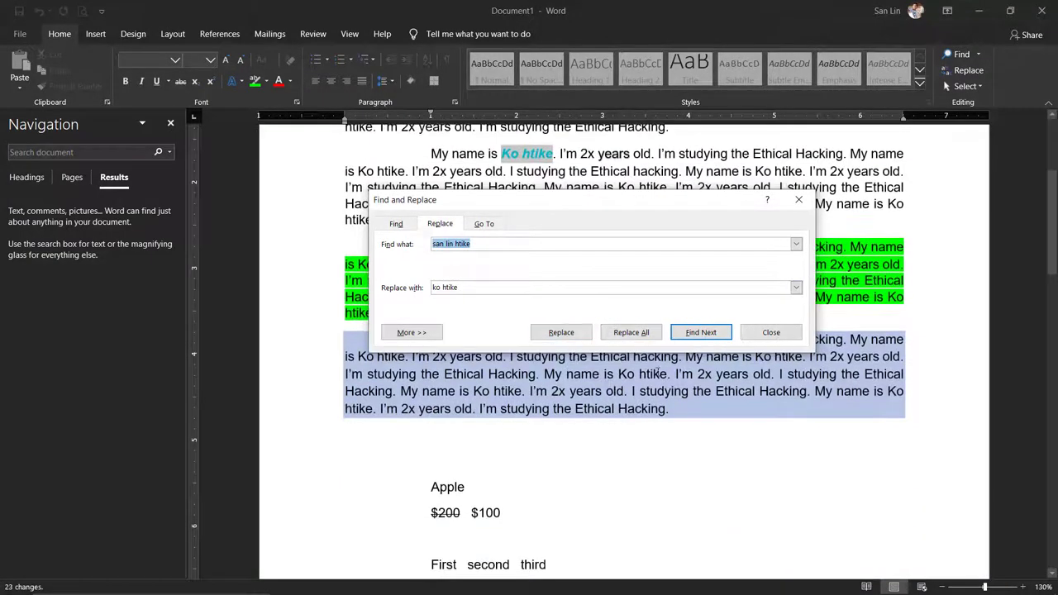
- Clear the Replace with field, close Find and Replace, and click back into the essay
scroll(659, 373, "up", 5)
scroll(659, 374, "down", 3)
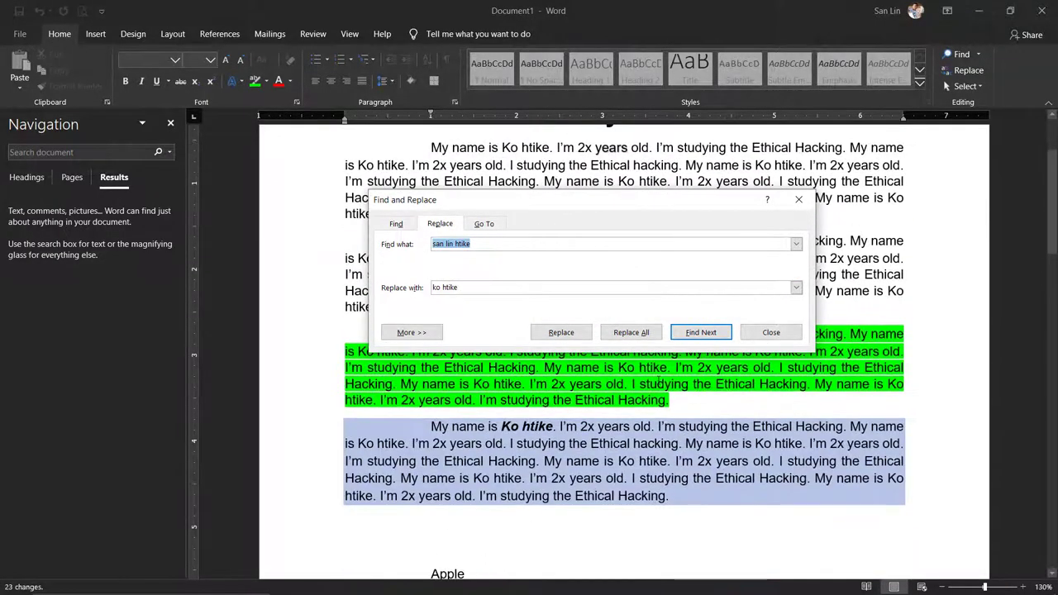
scroll(659, 381, "up", 3)
scroll(659, 380, "down", 2)
scroll(659, 381, "down", 2)
scroll(659, 380, "up", 1)
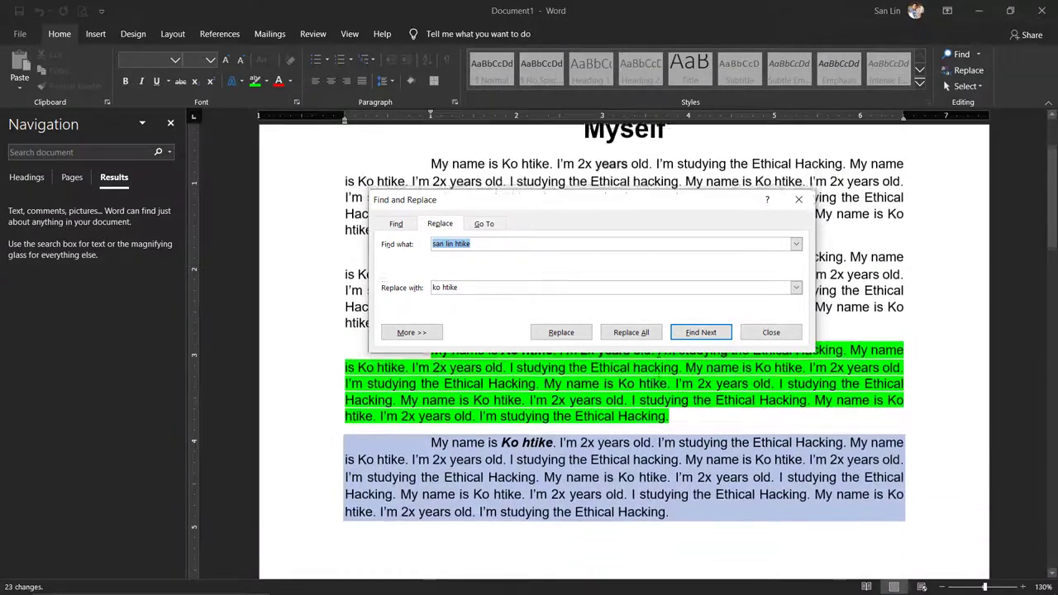
scroll(659, 381, "down", 1)
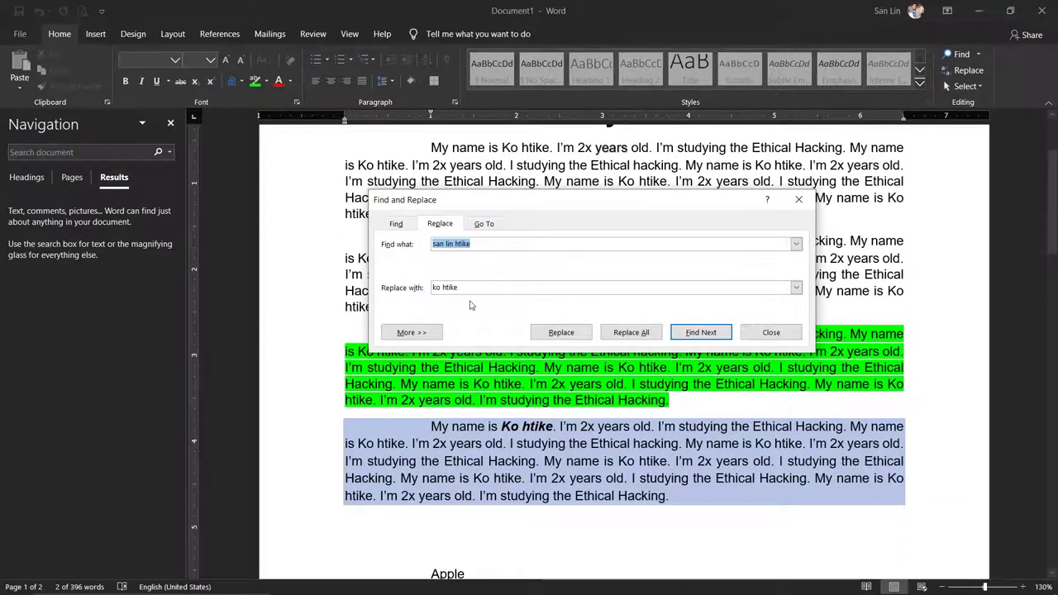
left_click_drag(466, 288, 431, 293)
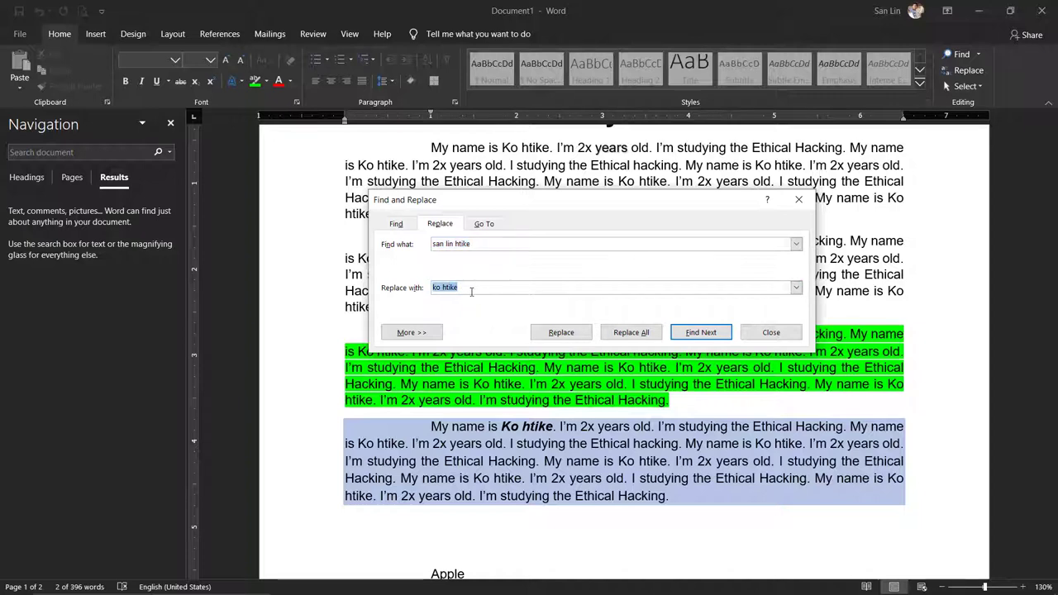
key("BackSpace")
triple_click(475, 245)
left_click(799, 199)
scroll(573, 291, "up", 2)
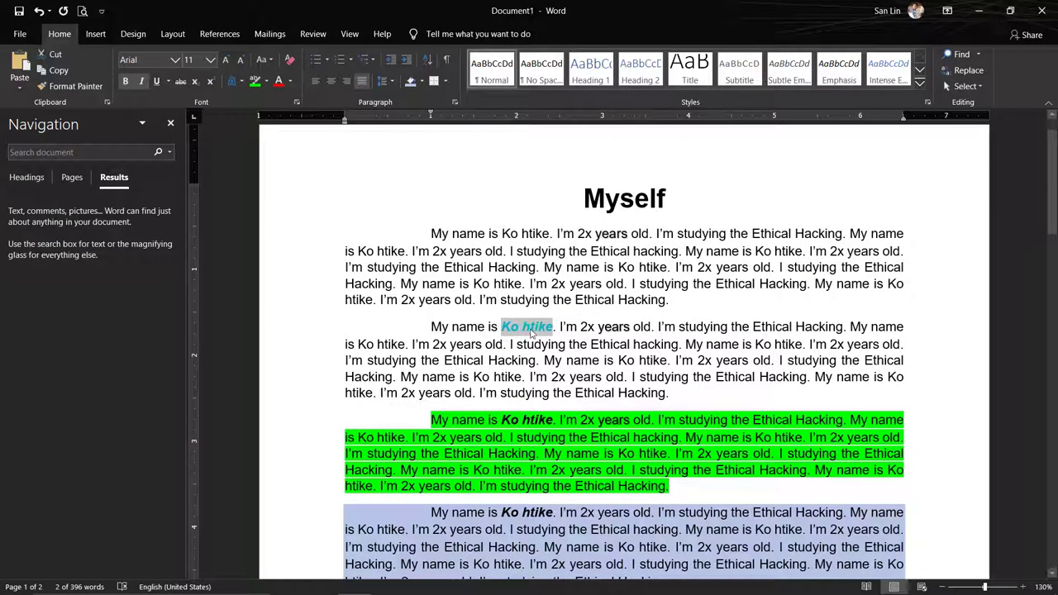
left_click(520, 335)
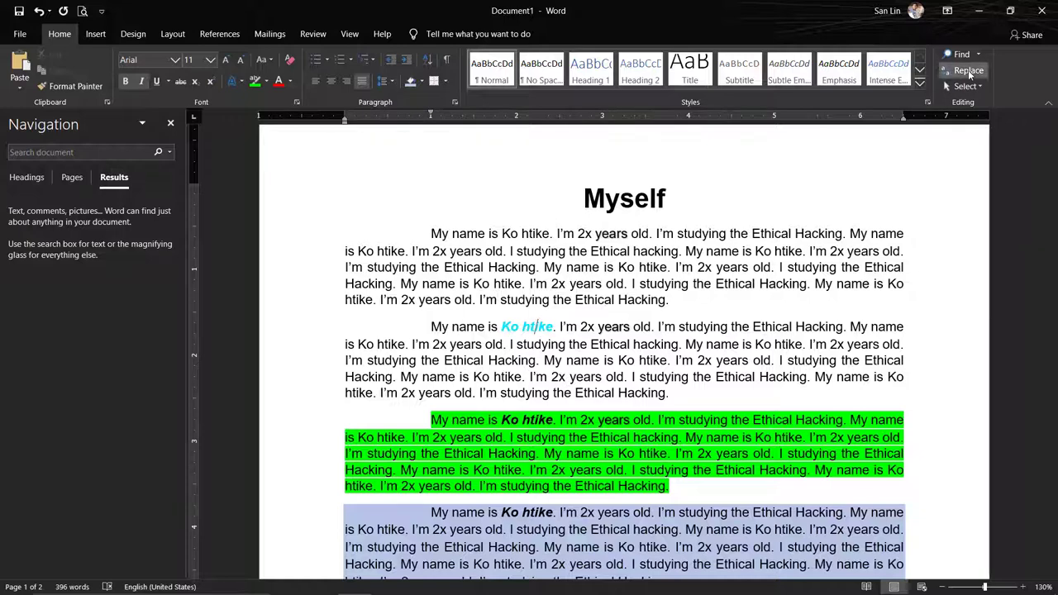
- Reopen Find and Replace with the two-word name to find and its final word as replacement
left_click(968, 71)
left_click(467, 246)
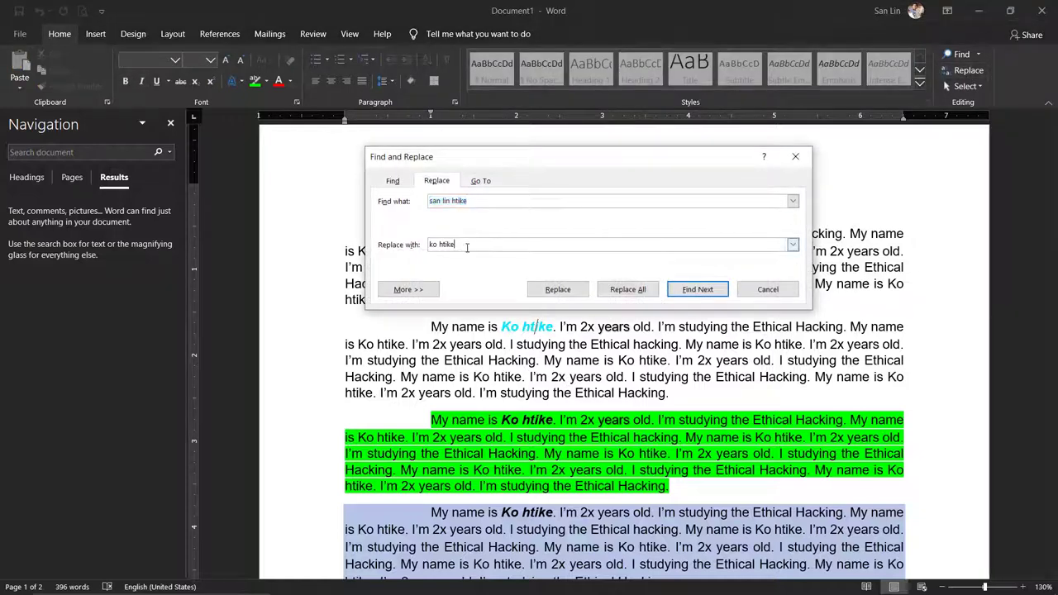
left_click(400, 248)
left_click(407, 206)
type("Ko")
left_click(379, 249)
type("Ht")
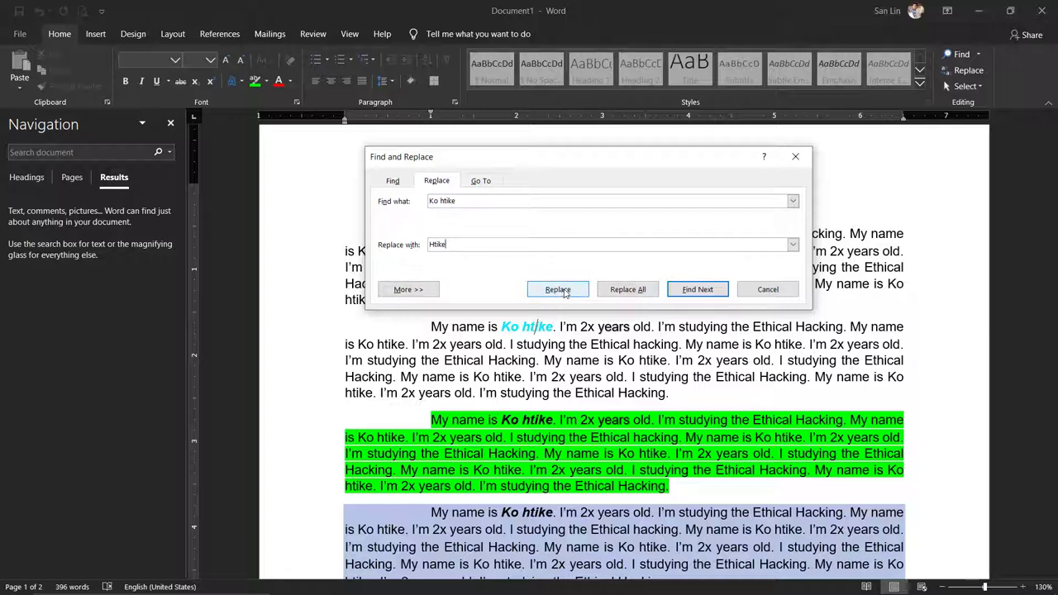
- Replace all 24 occurrences of the two-word name and dismiss the confirmation
left_click(565, 291)
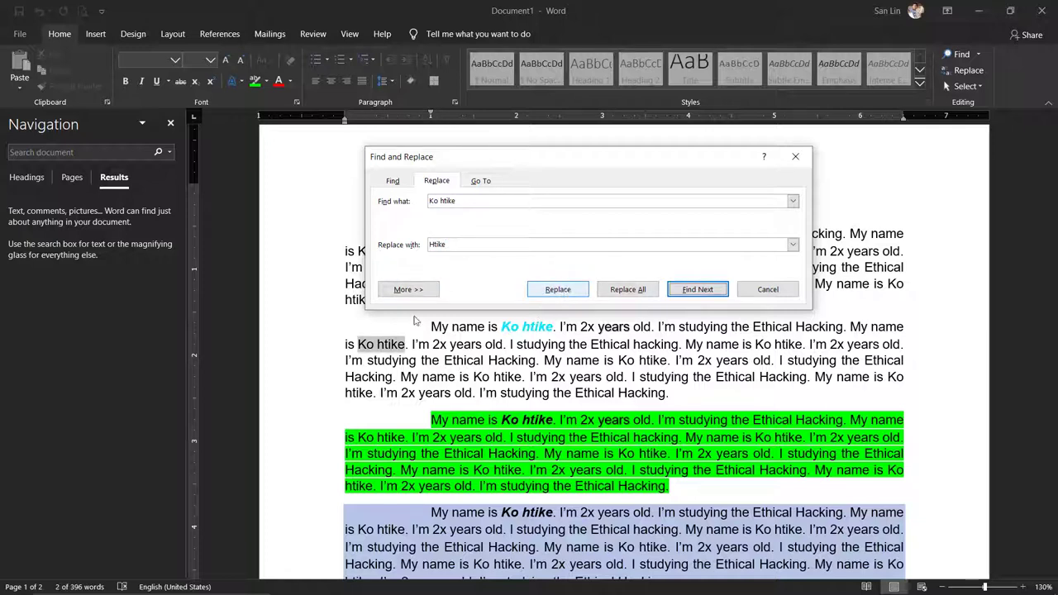
left_click(633, 296)
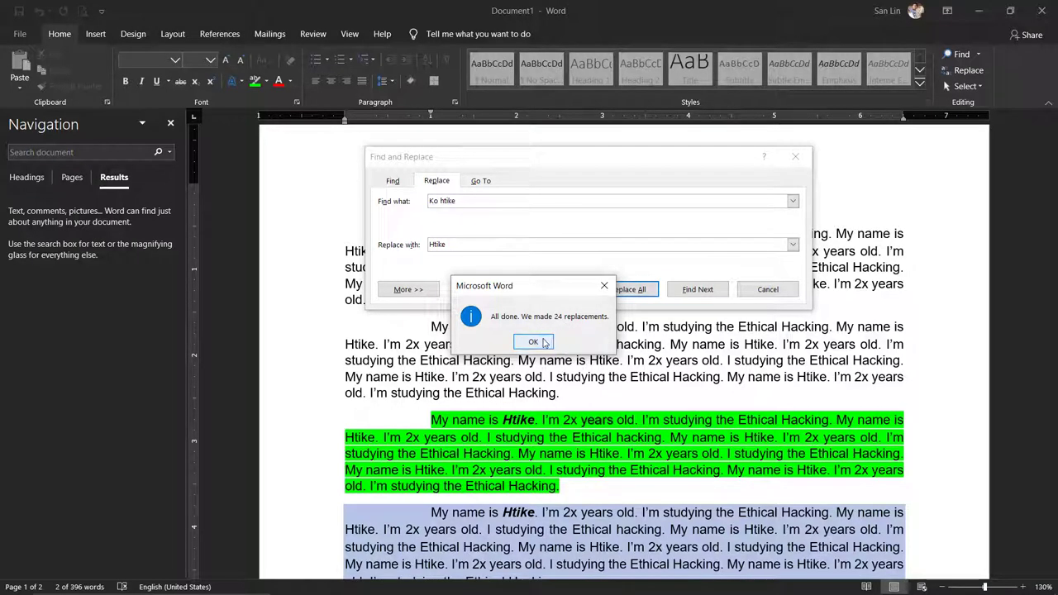
left_click(533, 341)
scroll(472, 309, "down", 4)
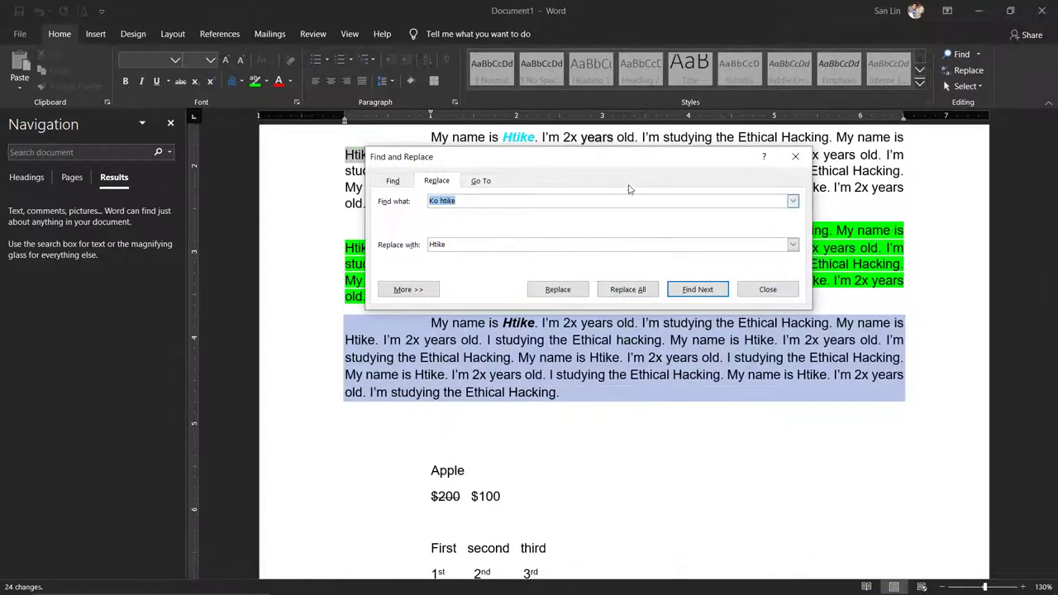
left_click_drag(579, 156, 772, 214)
scroll(496, 224, "up", 4)
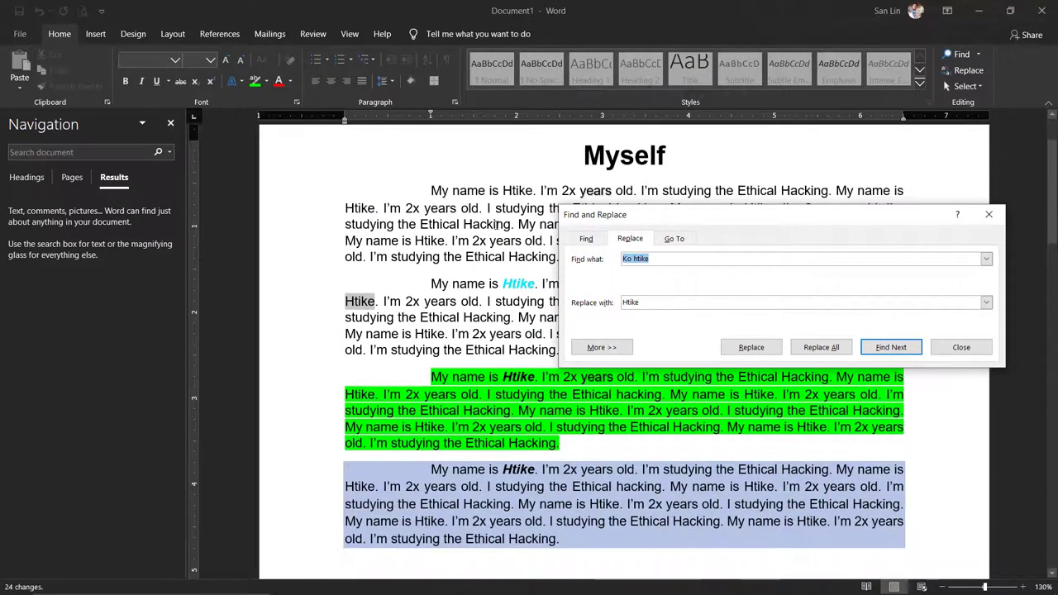
- Enter the x placeholder as replacement text and restart the search from the document beginning
left_click(658, 304)
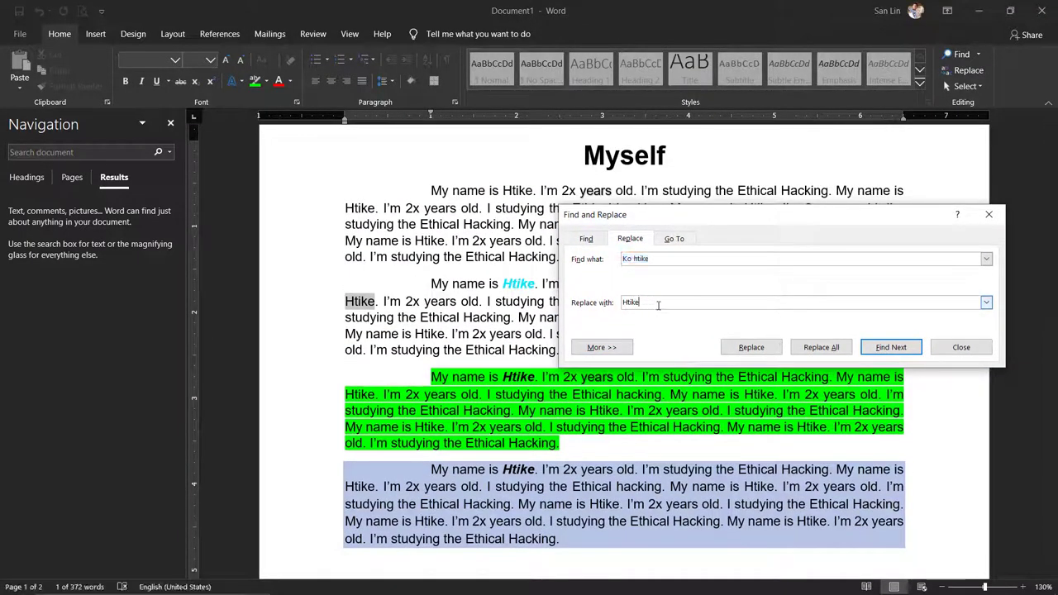
key("BackSpace")
key("BackSpace")
key("BackSpace")
key("BackSpace")
key("BackSpace")
type("xxxxxxxxxxxx")
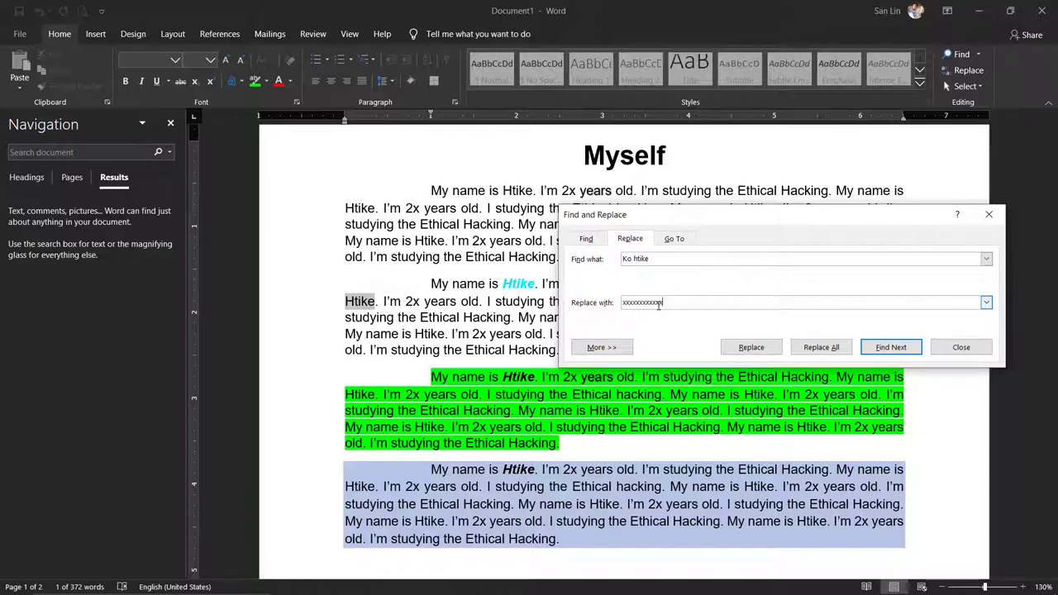
left_click(766, 348)
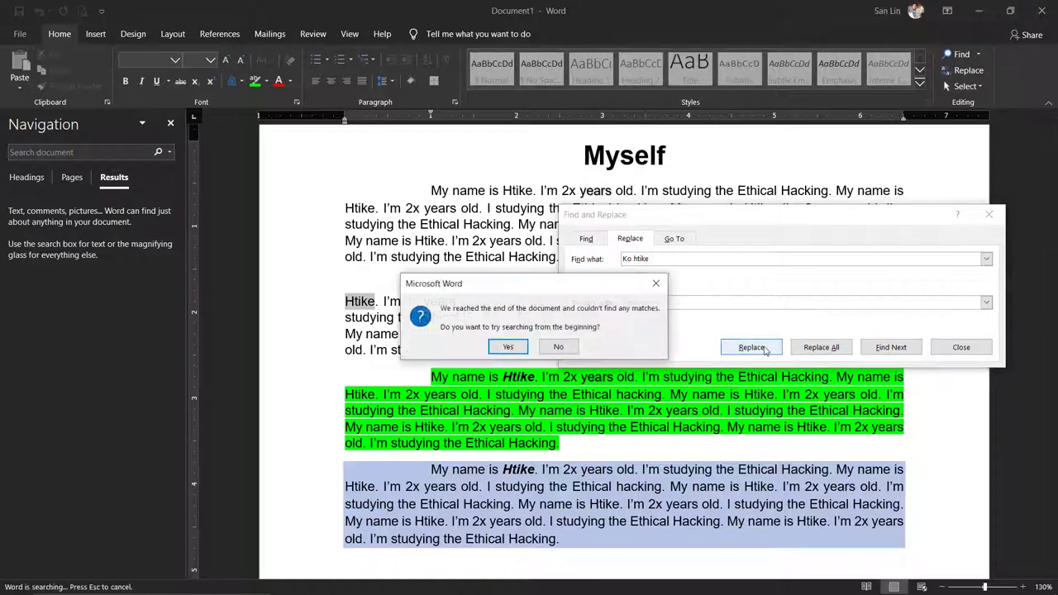
left_click(510, 350)
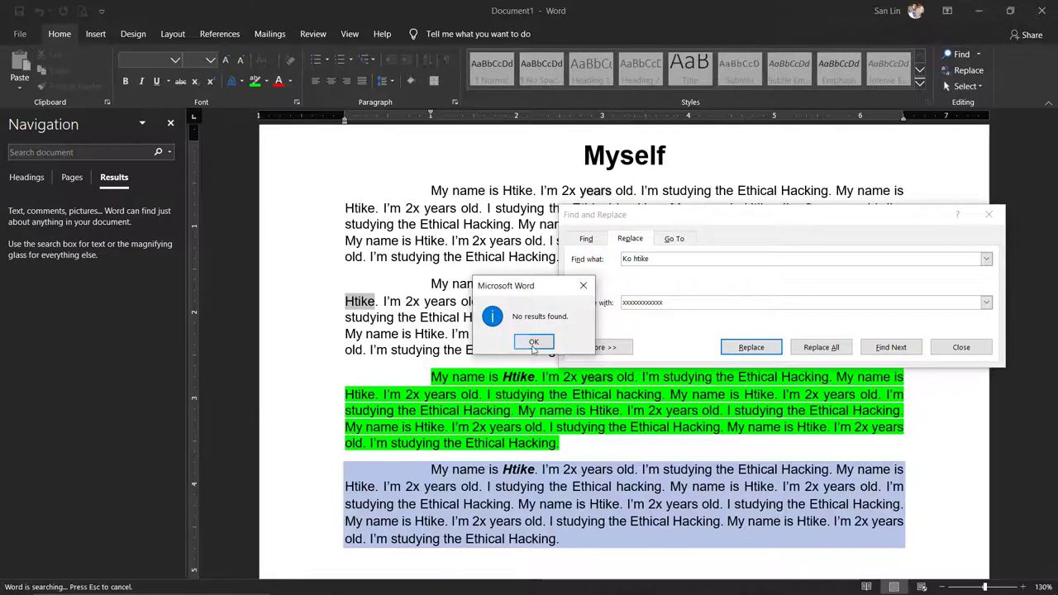
left_click(534, 345)
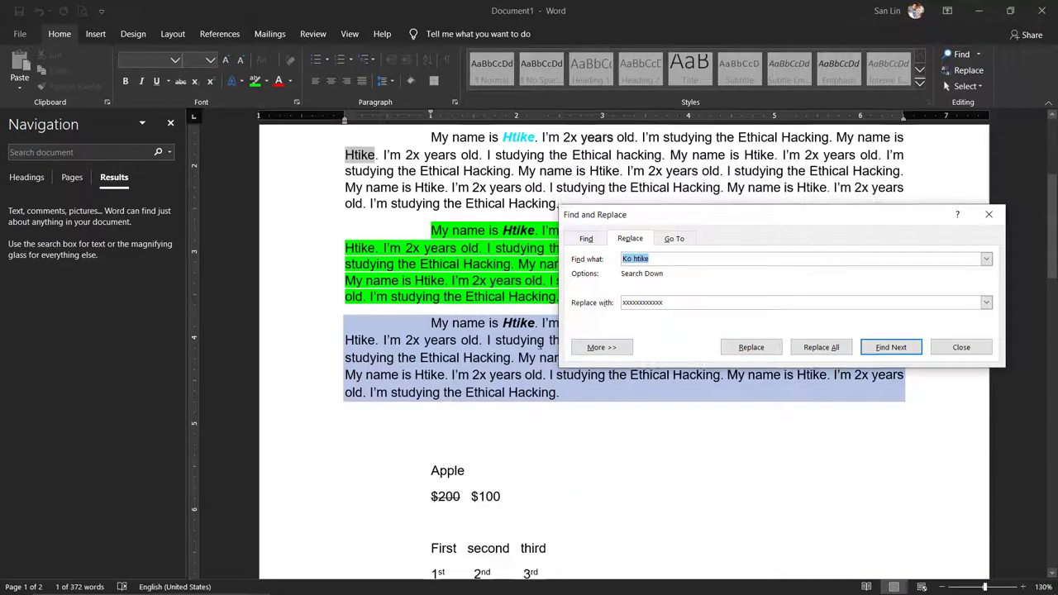
- Search for the single-word name, replace five matches with Xxxxxxxxxxxx, then clear Replace with
left_click(659, 261)
left_click_drag(659, 261, 576, 263)
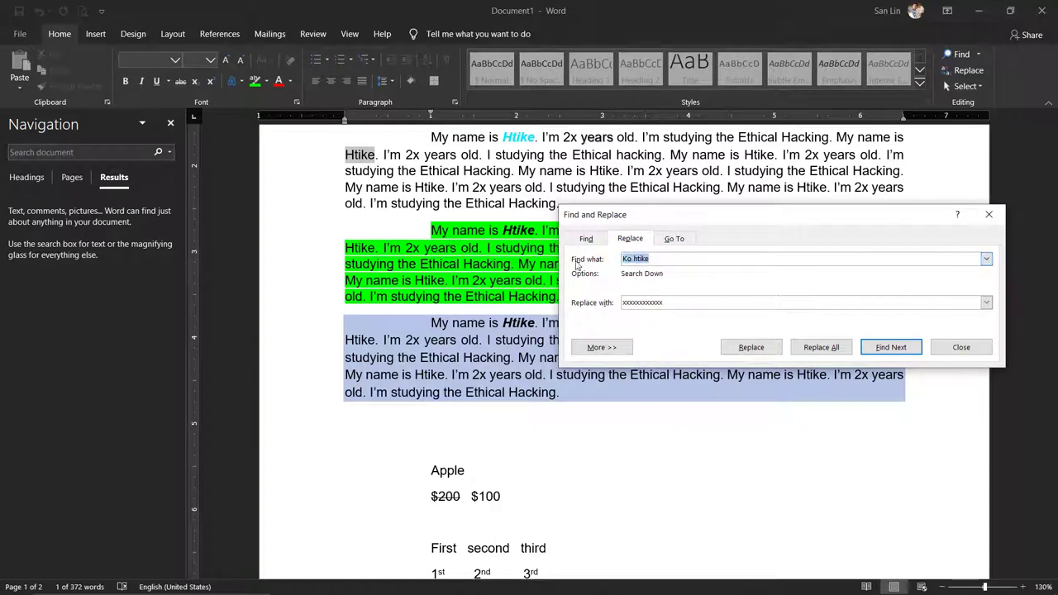
type("h")
left_click(751, 347)
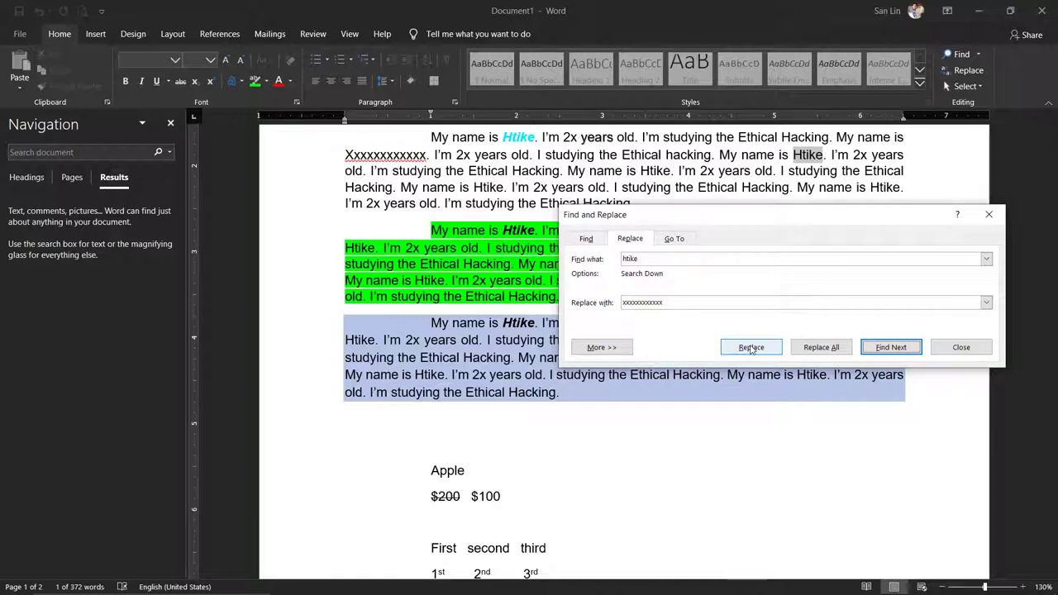
left_click(751, 347)
left_click(750, 348)
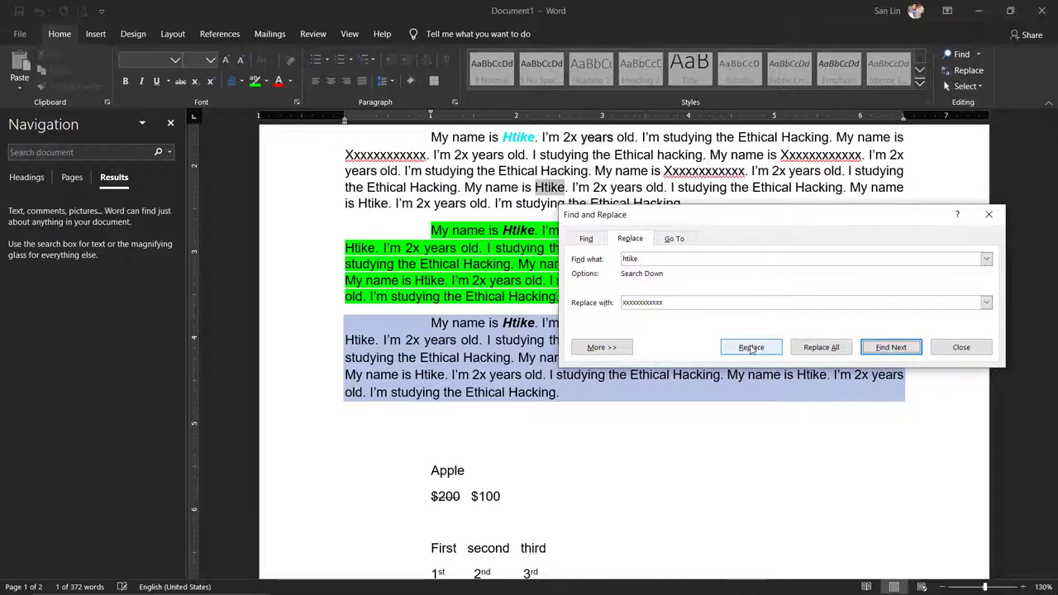
left_click(750, 347)
left_click(750, 347)
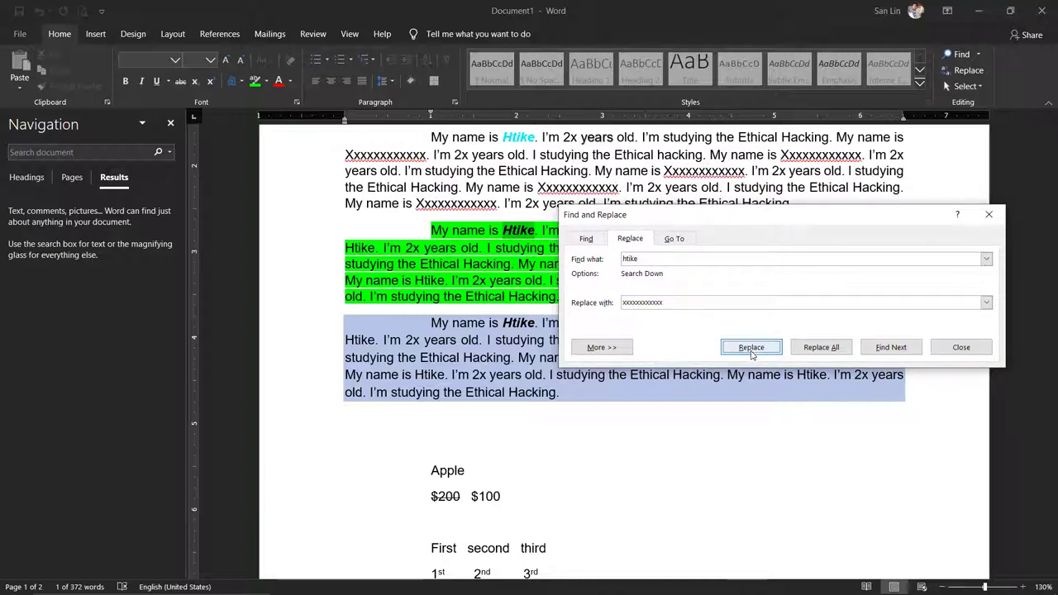
double_click(637, 303)
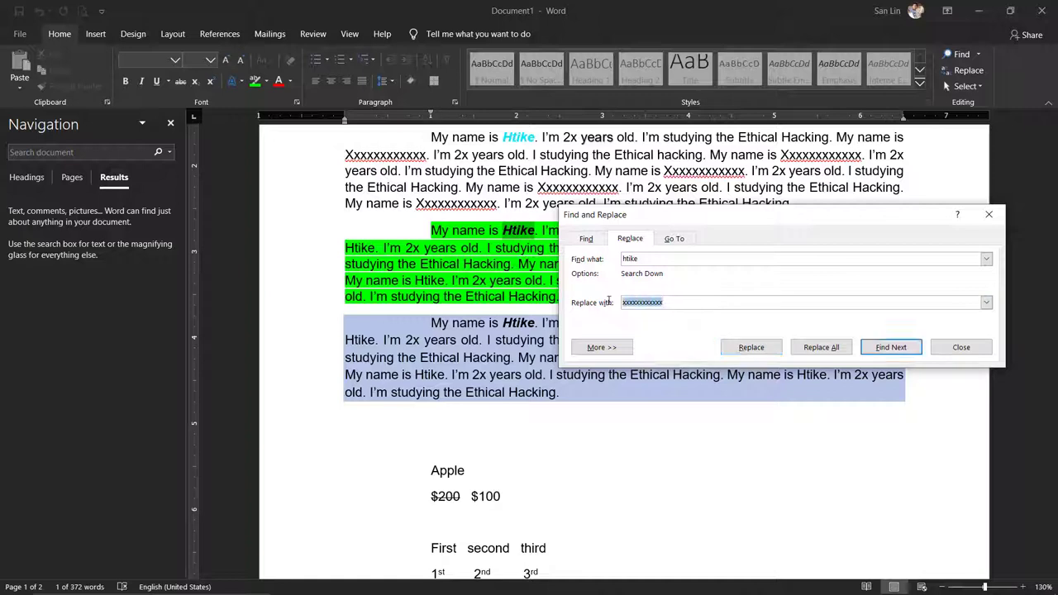
key("BackSpace")
- Search for Xxxxxxxxxxxx, with the two-word name as replacement, restarting from the document beginning
double_click(639, 261)
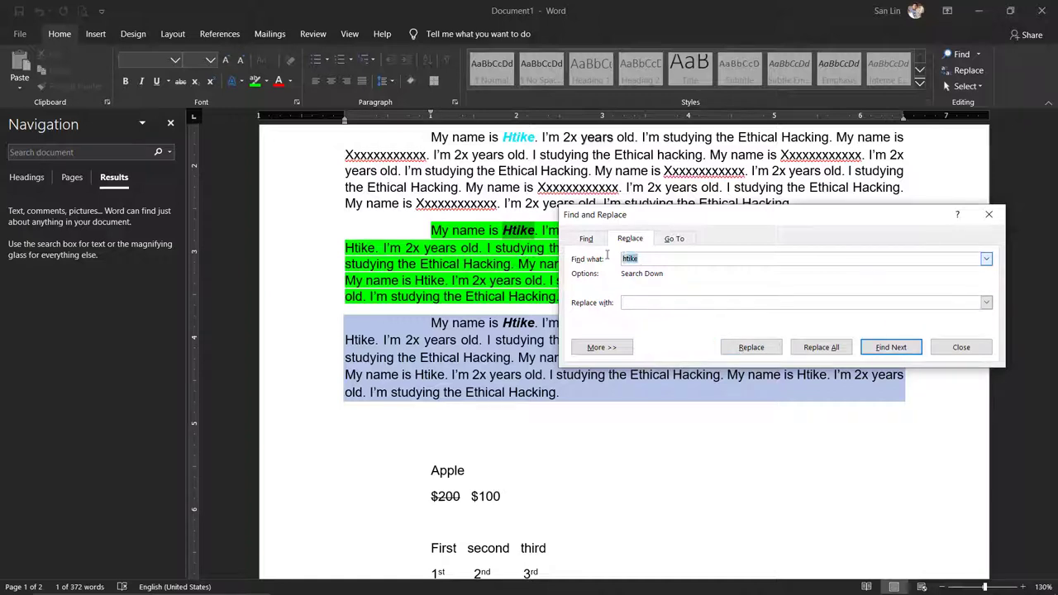
type("xxxxxxxxxxxx")
left_click(646, 304)
type("Ko Ht")
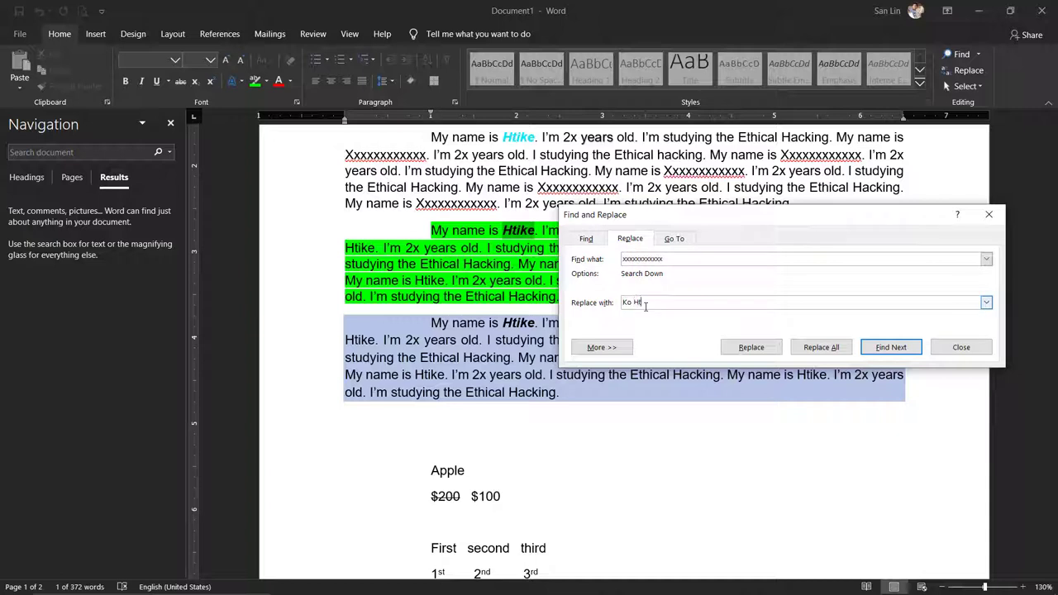
type("ike")
left_click(761, 351)
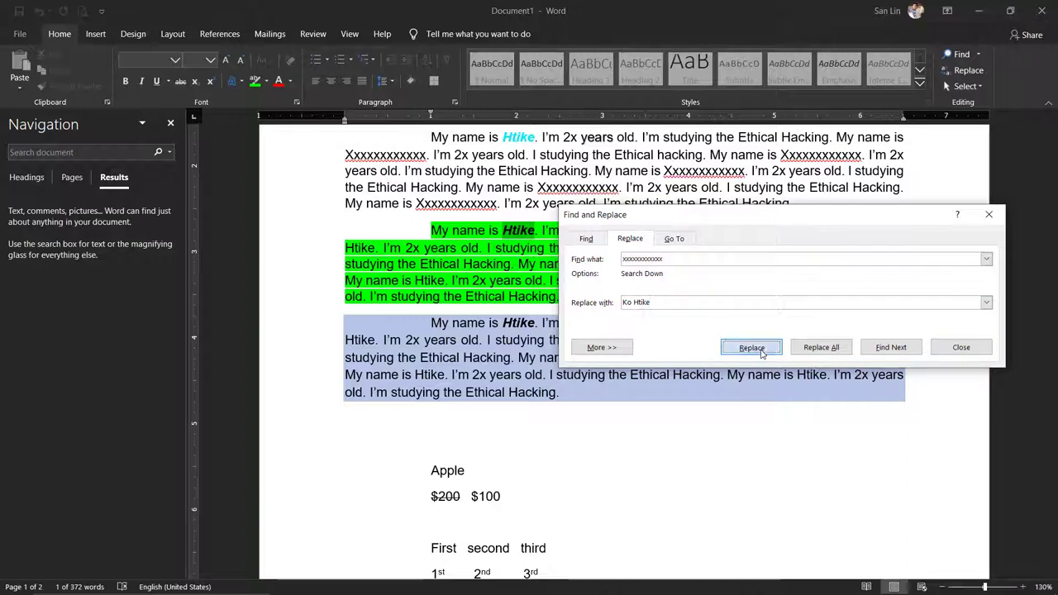
left_click(496, 350)
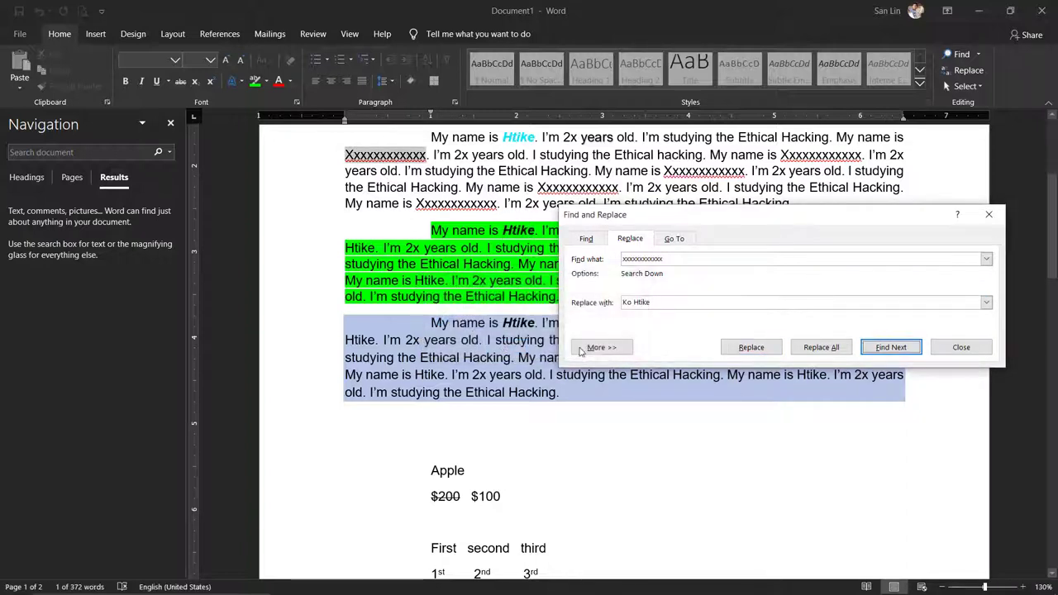
left_click(753, 348)
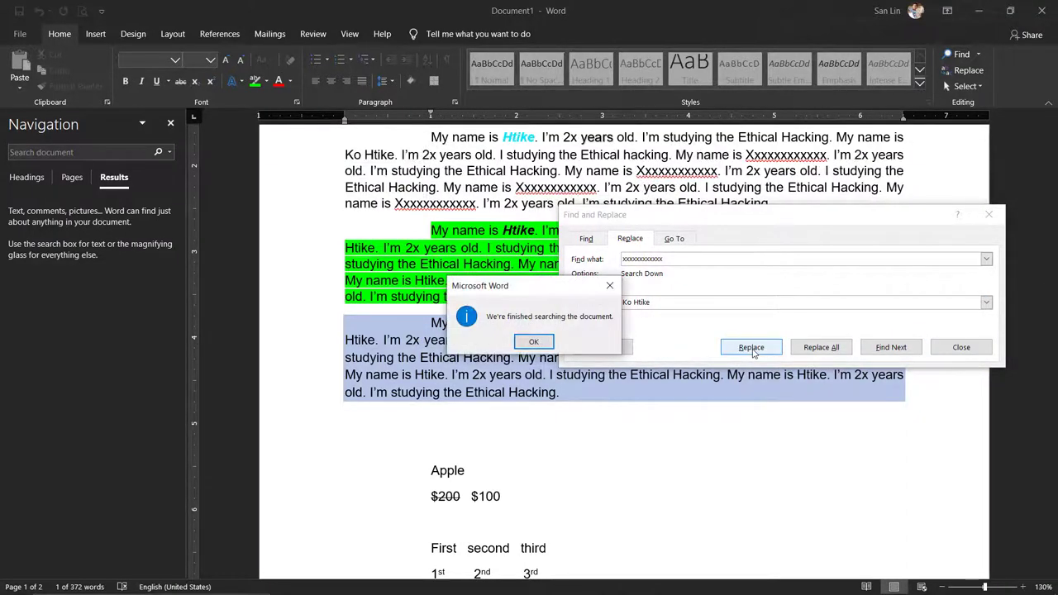
left_click(533, 342)
- Replace the remaining x placeholders one at a time with the two-word name
left_click(752, 347)
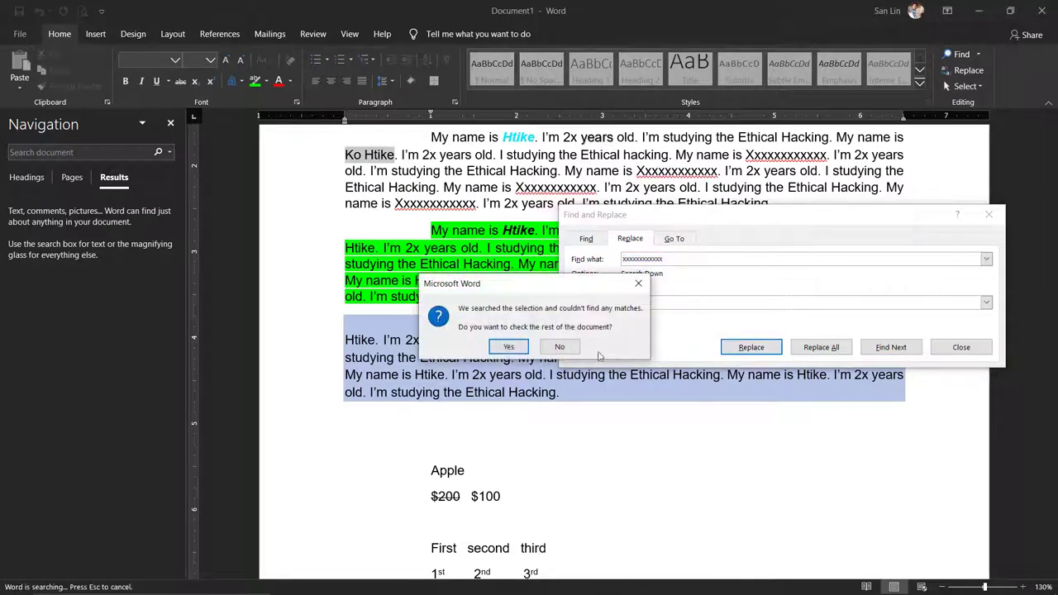
left_click(508, 347)
left_click(752, 347)
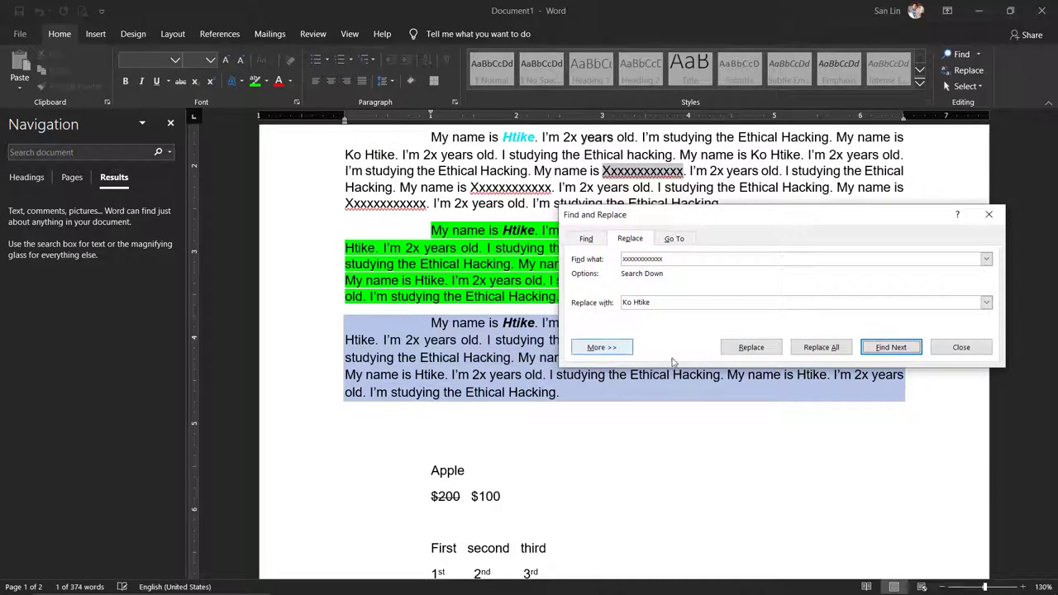
left_click(761, 348)
left_click(763, 349)
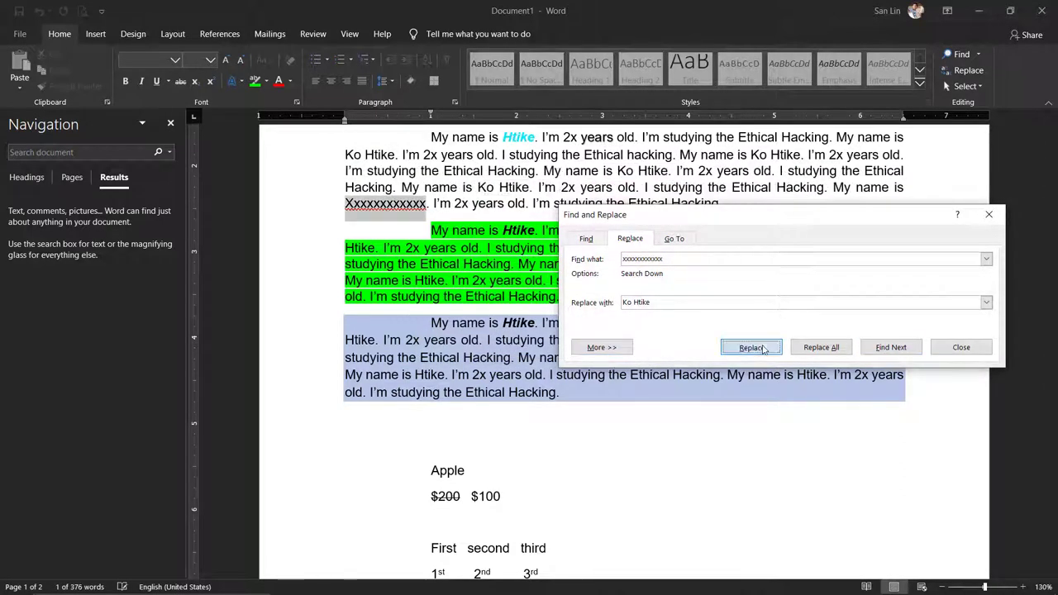
left_click(763, 349)
left_click(508, 346)
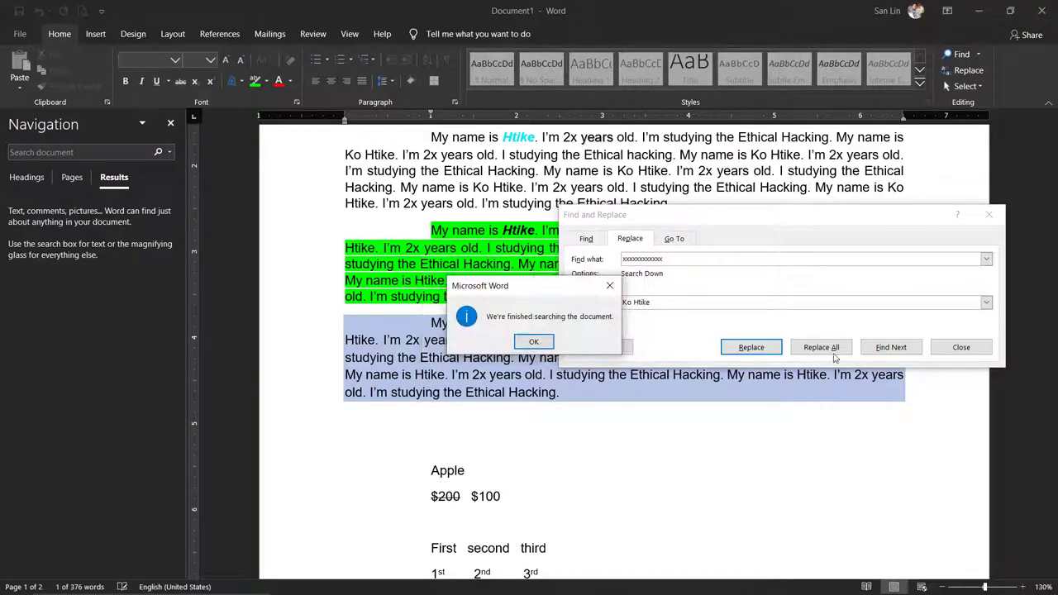
left_click(533, 341)
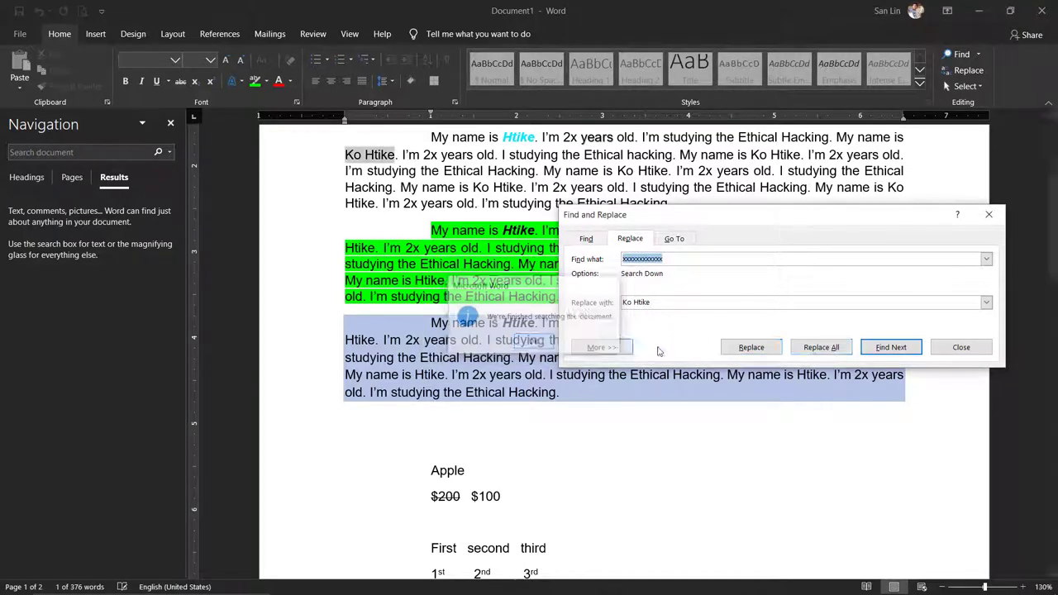
- Run Replace All through the rest of the document, which reports 0 replacements
left_click(826, 349)
left_click(513, 349)
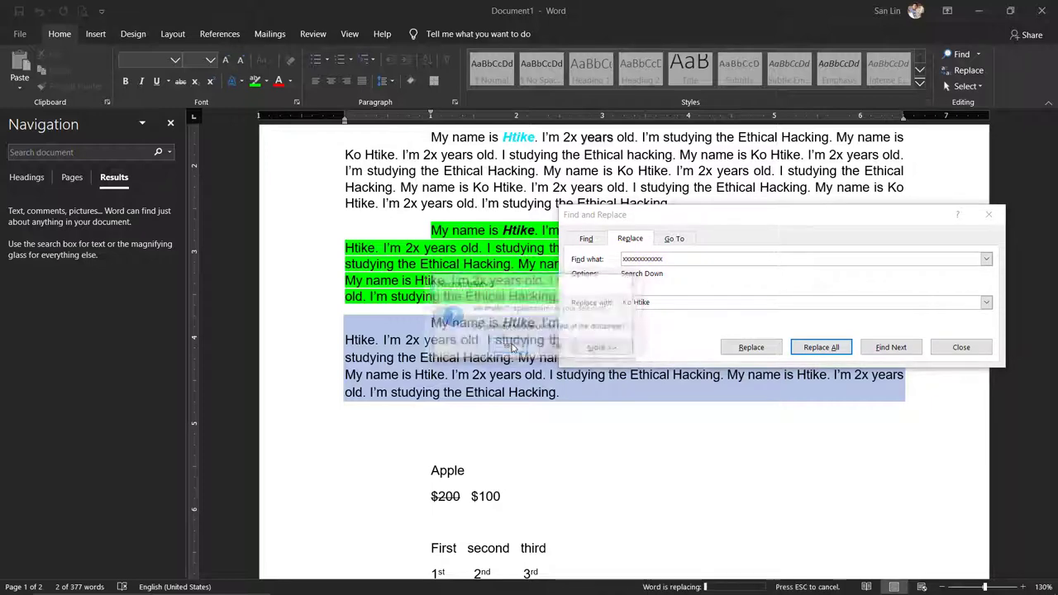
left_click(509, 347)
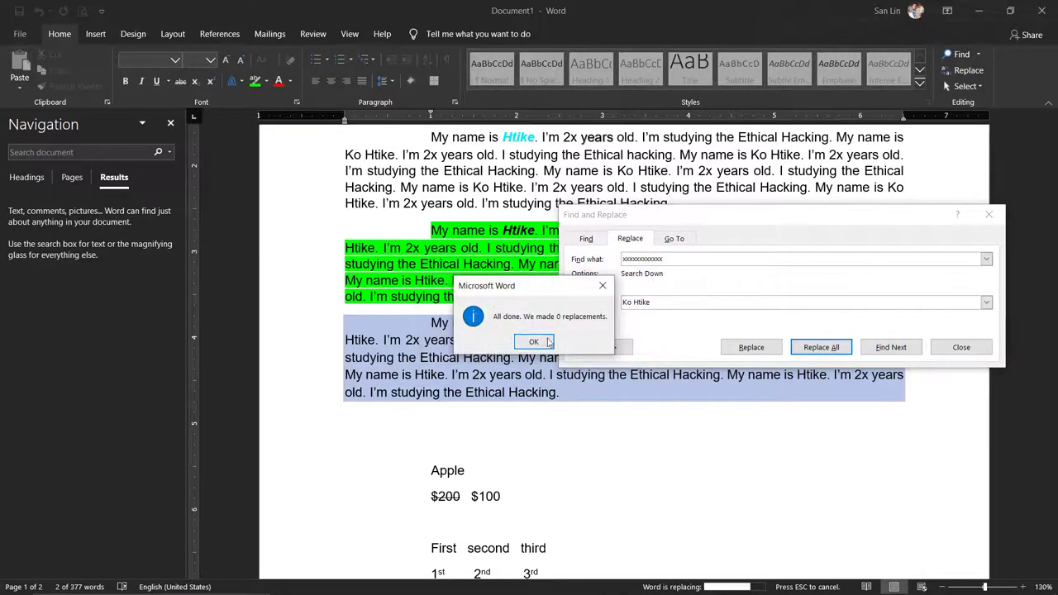
left_click(545, 342)
- Close Find and Replace and select the whole document with Home > Select > Select All
left_click(959, 347)
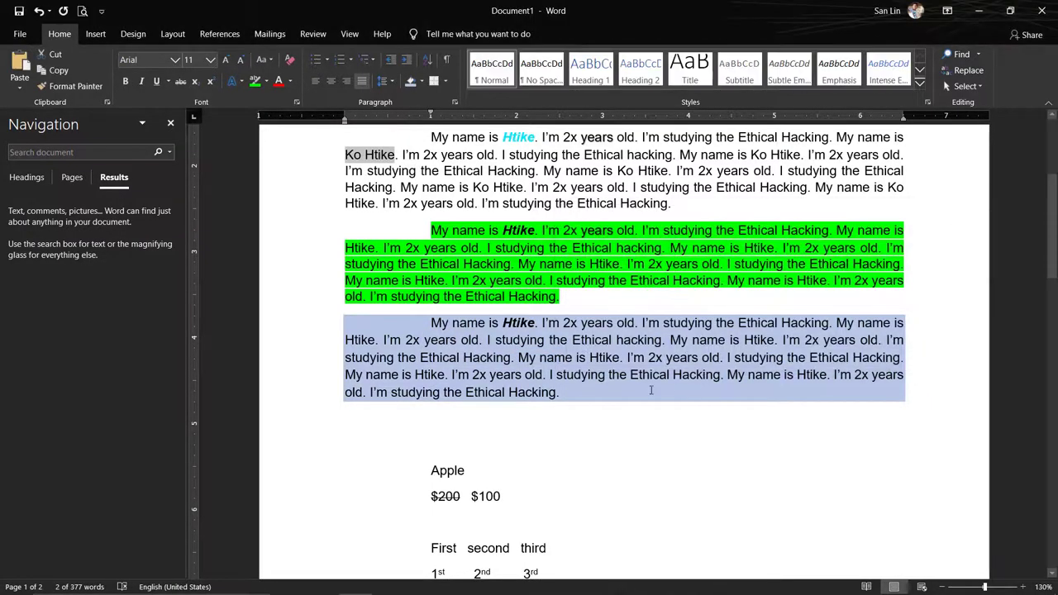
scroll(650, 390, "up", 5)
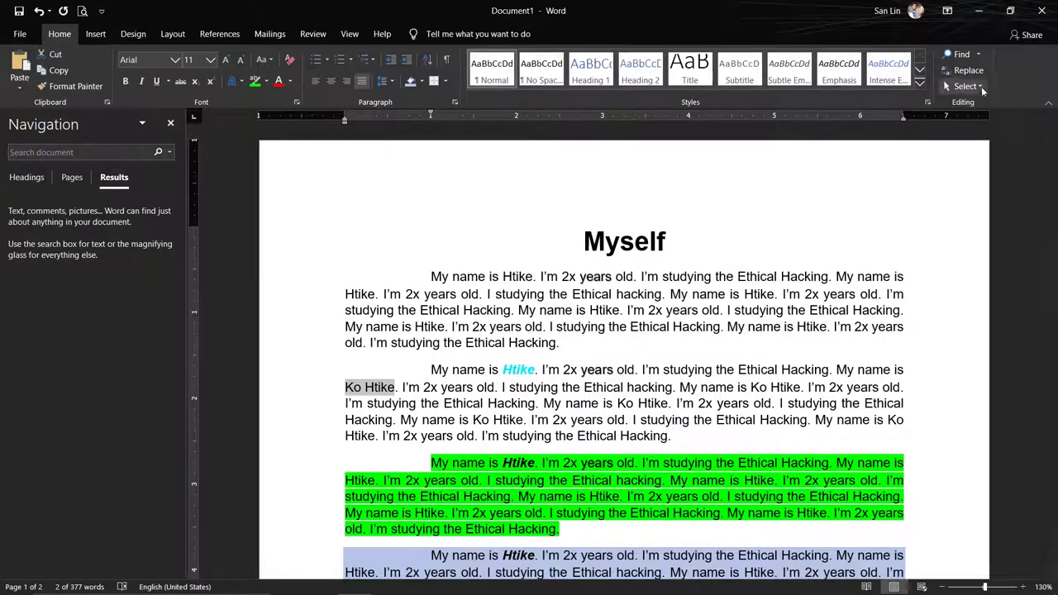
left_click(981, 87)
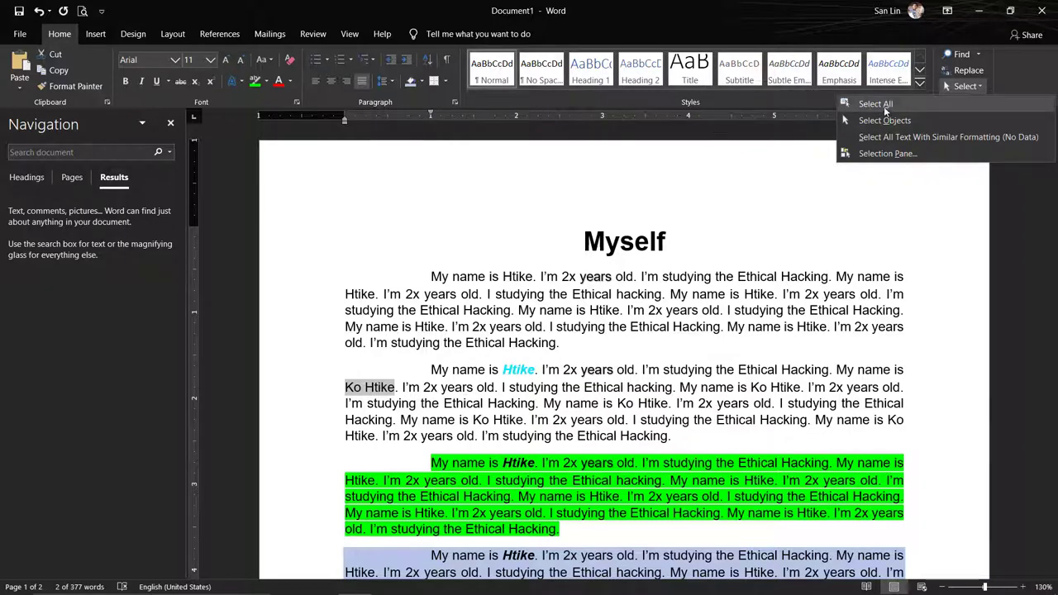
left_click(896, 105)
- Review the selected document, deselect it, and show the Select choices again
scroll(730, 298, "down", 3)
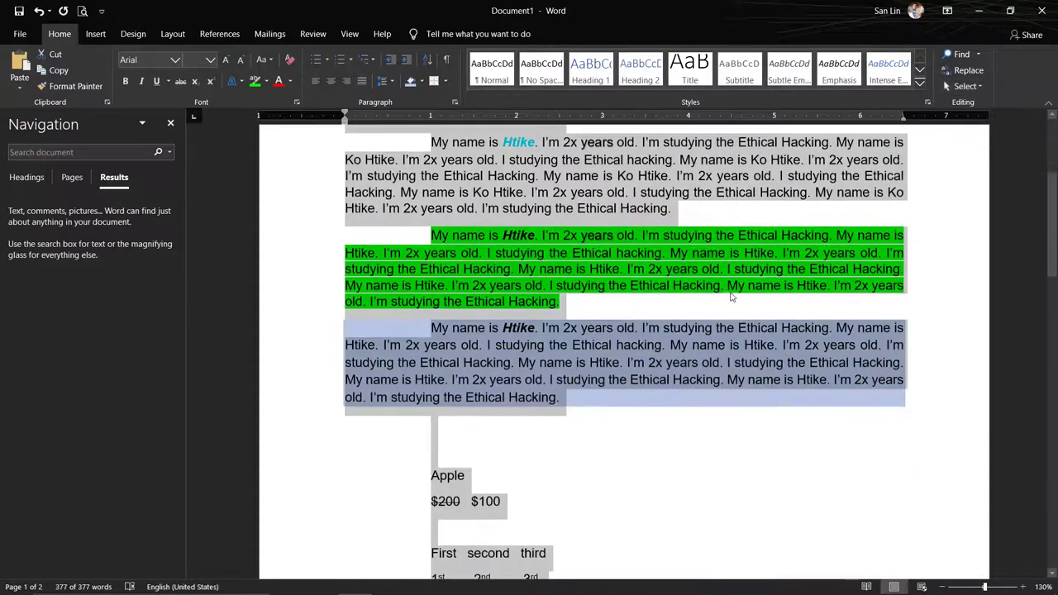
scroll(730, 298, "down", 4)
scroll(727, 288, "down", 4)
scroll(725, 283, "down", 5)
scroll(727, 274, "down", 4)
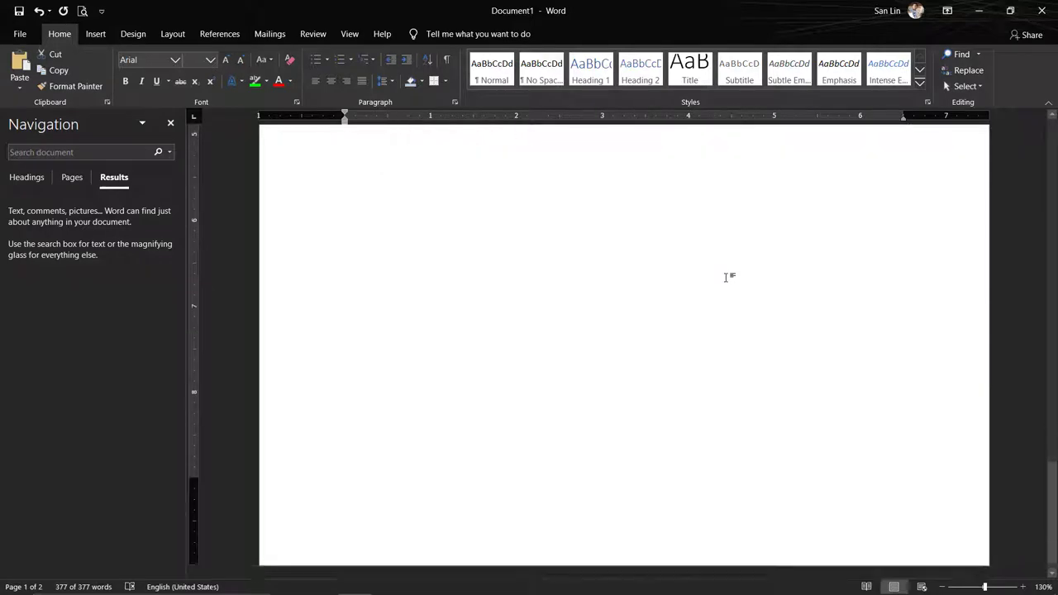
scroll(726, 278, "up", 4)
scroll(725, 281, "up", 4)
scroll(725, 281, "up", 5)
scroll(726, 282, "up", 5)
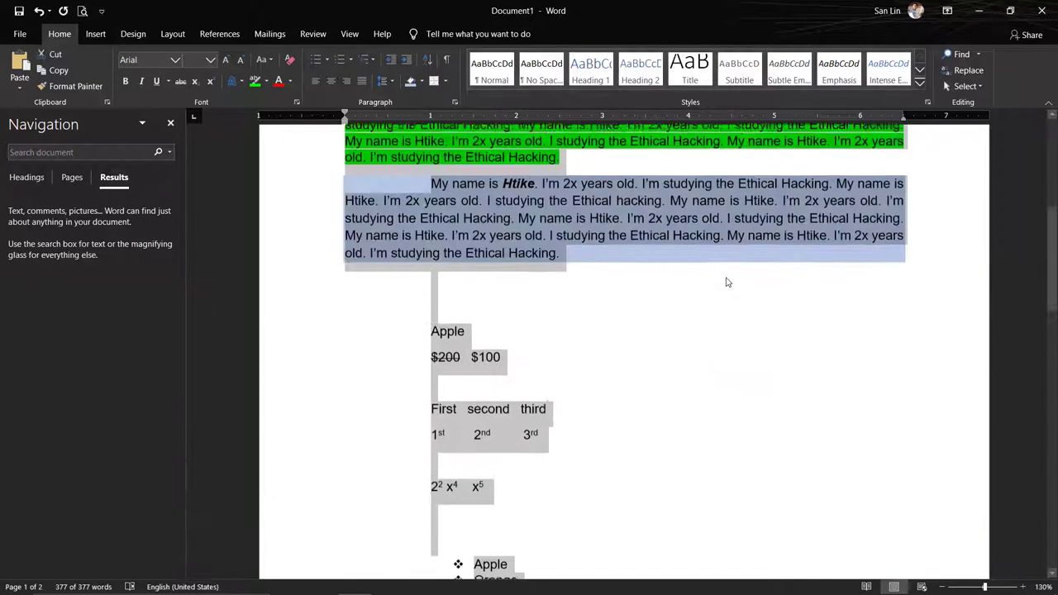
scroll(728, 282, "up", 4)
scroll(728, 282, "up", 1)
left_click(673, 282)
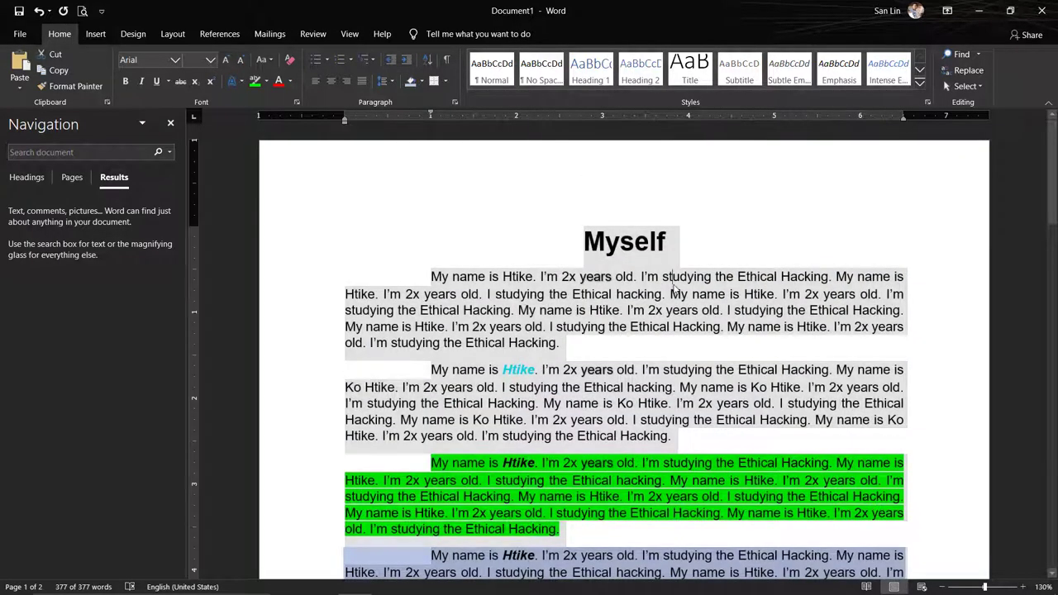
left_click(965, 86)
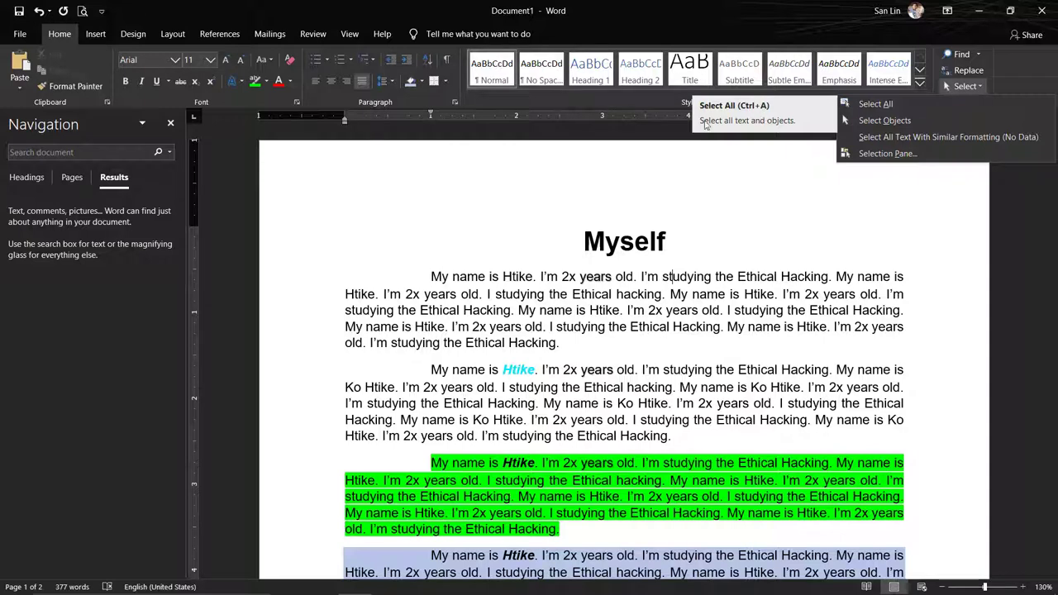
- Close the Navigation pane and select the entire 377-word document with Ctrl+A
left_click(965, 87)
left_click(967, 88)
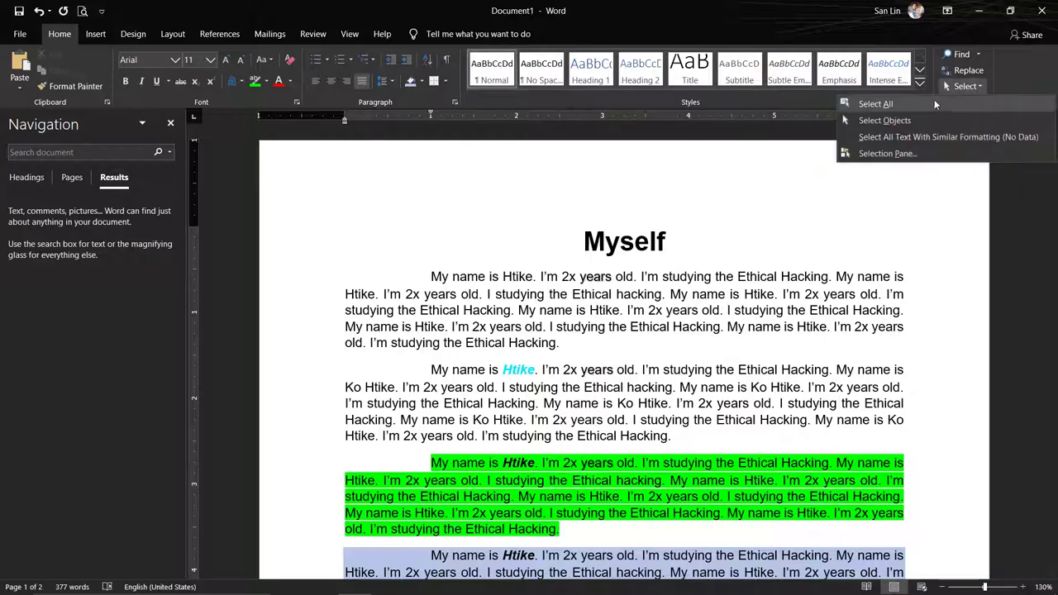
left_click(936, 104)
left_click(785, 310)
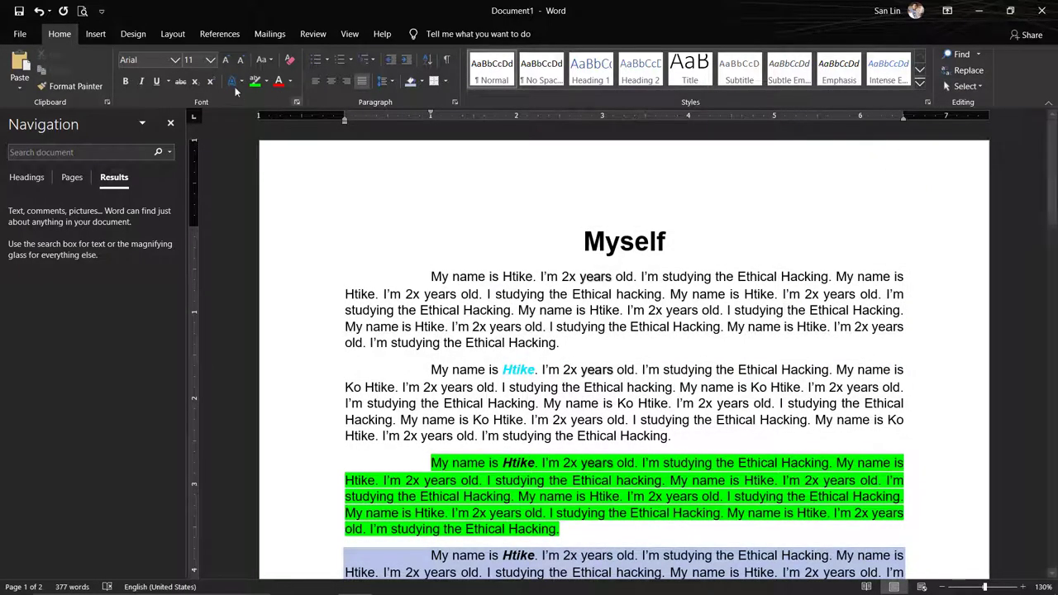
left_click(171, 122)
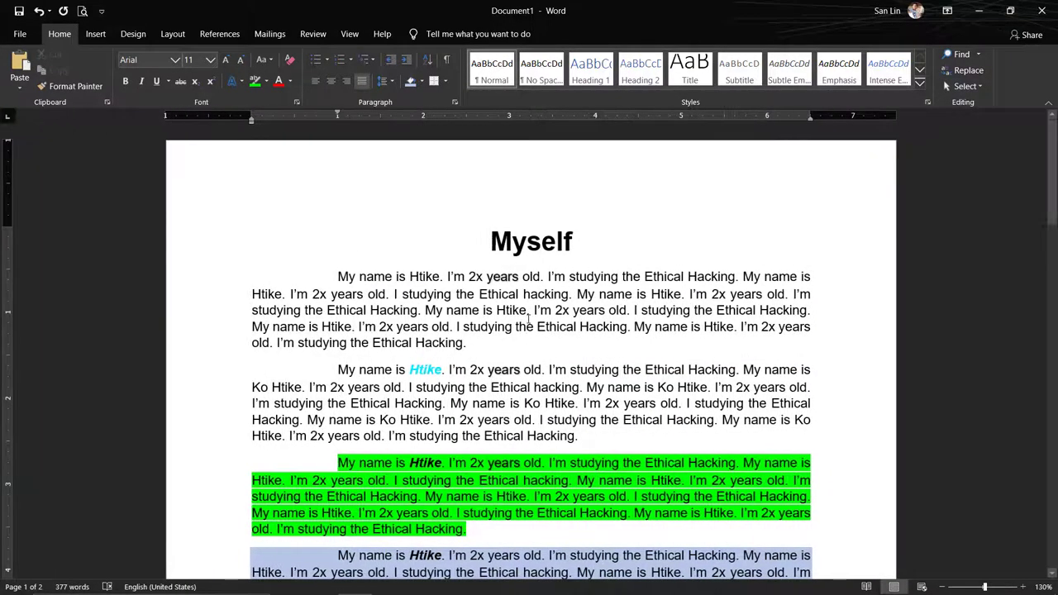
key("ctrl+a")
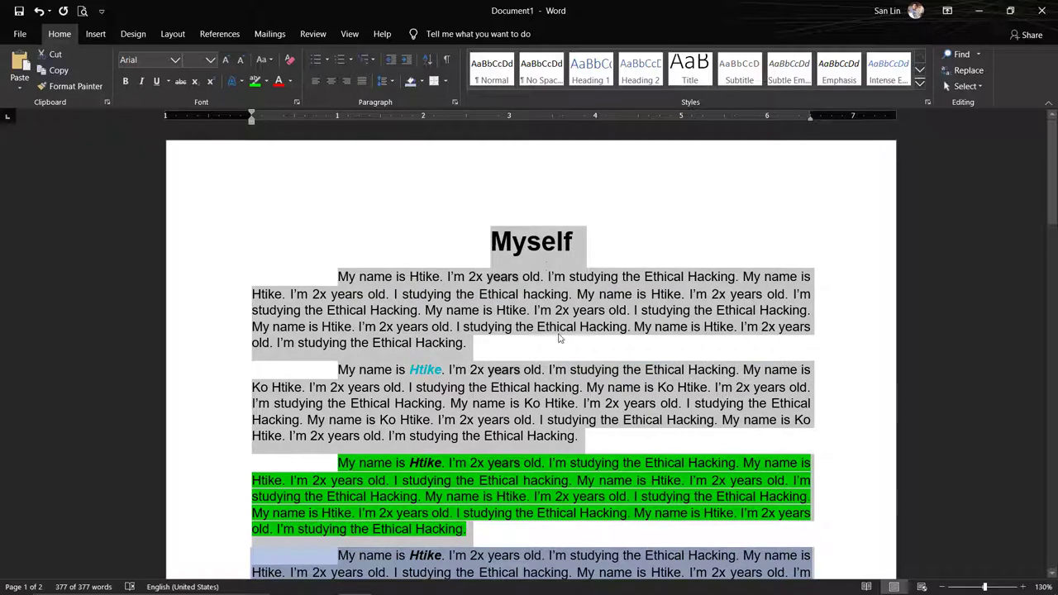
- Scroll through the selected document and dismiss its right-click context menu without choosing anything
scroll(560, 338, "down", 5)
scroll(578, 342, "down", 5)
scroll(582, 340, "down", 6)
scroll(582, 340, "down", 2)
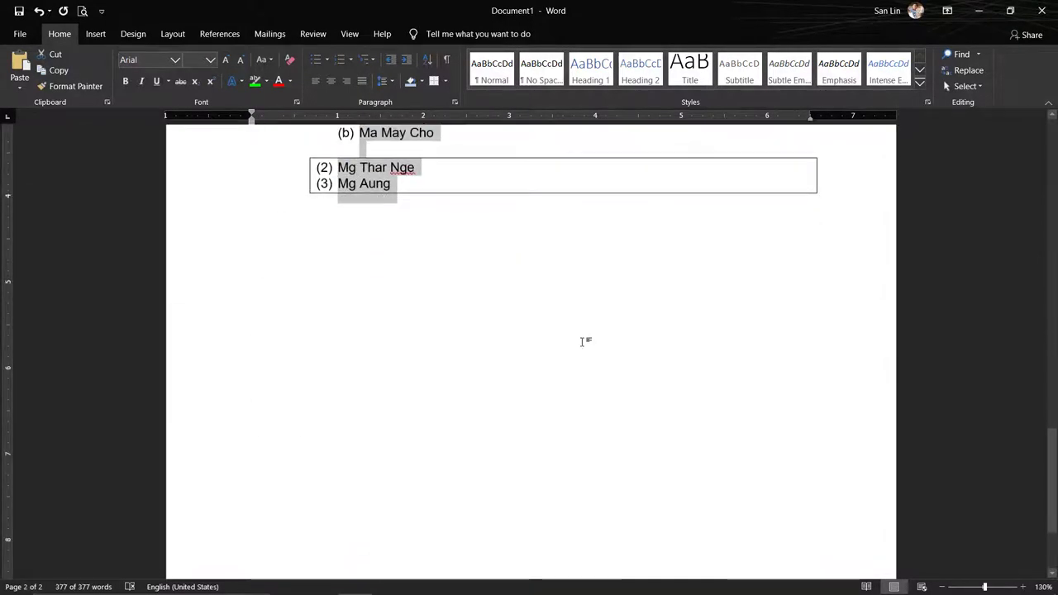
scroll(582, 342, "up", 8)
scroll(582, 341, "up", 4)
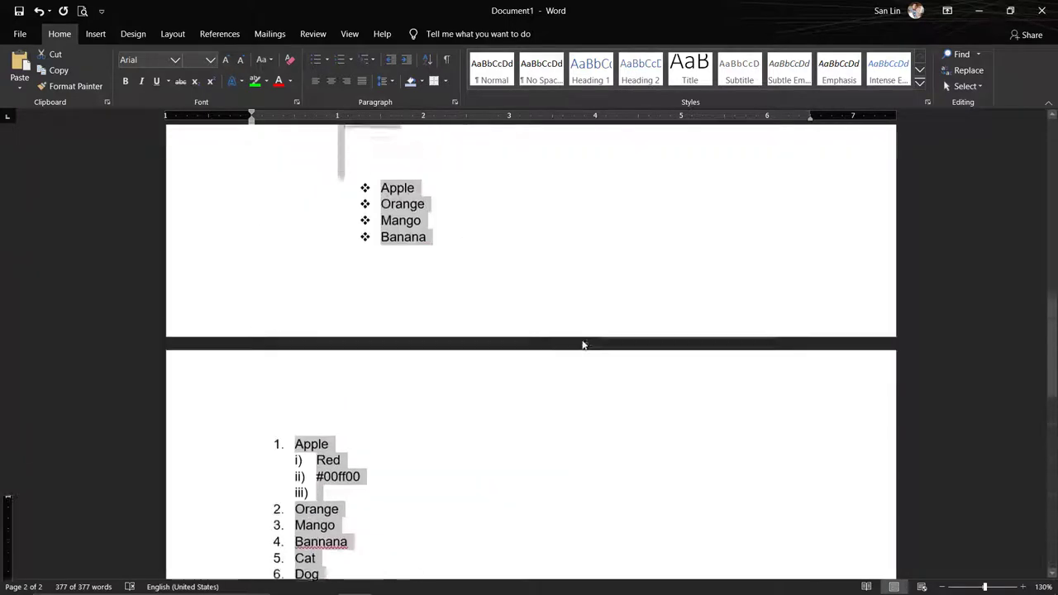
scroll(582, 343, "up", 8)
scroll(582, 345, "up", 8)
right_click(540, 303)
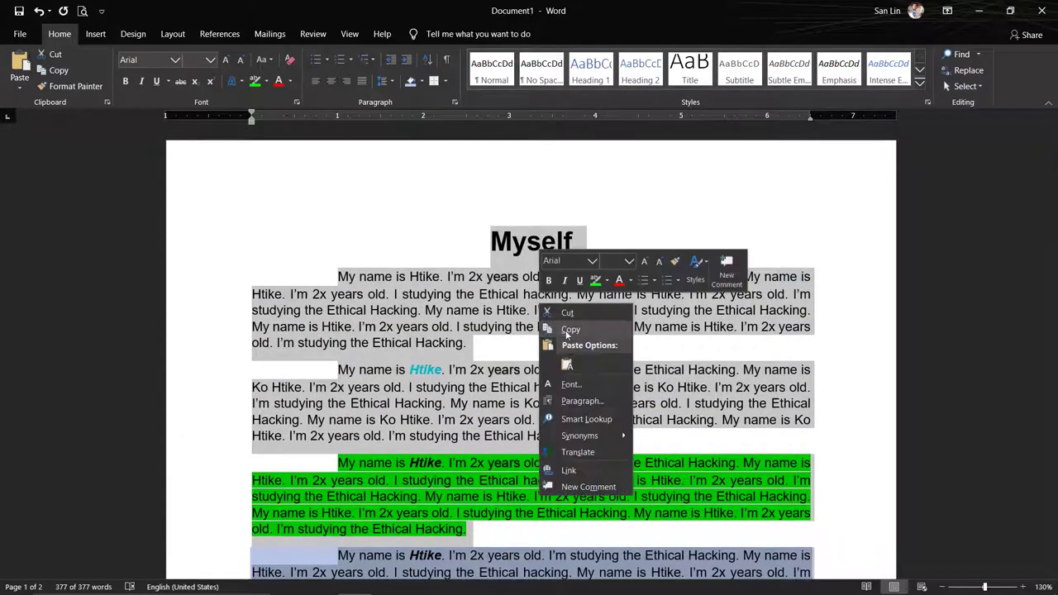
left_click(577, 332)
right_click(578, 308)
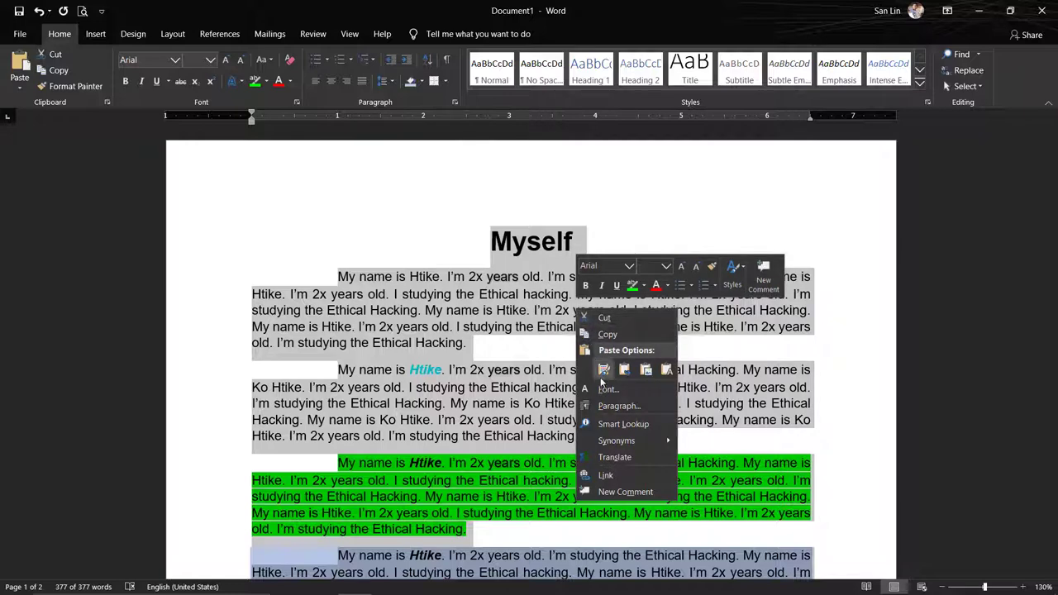
left_click(500, 323)
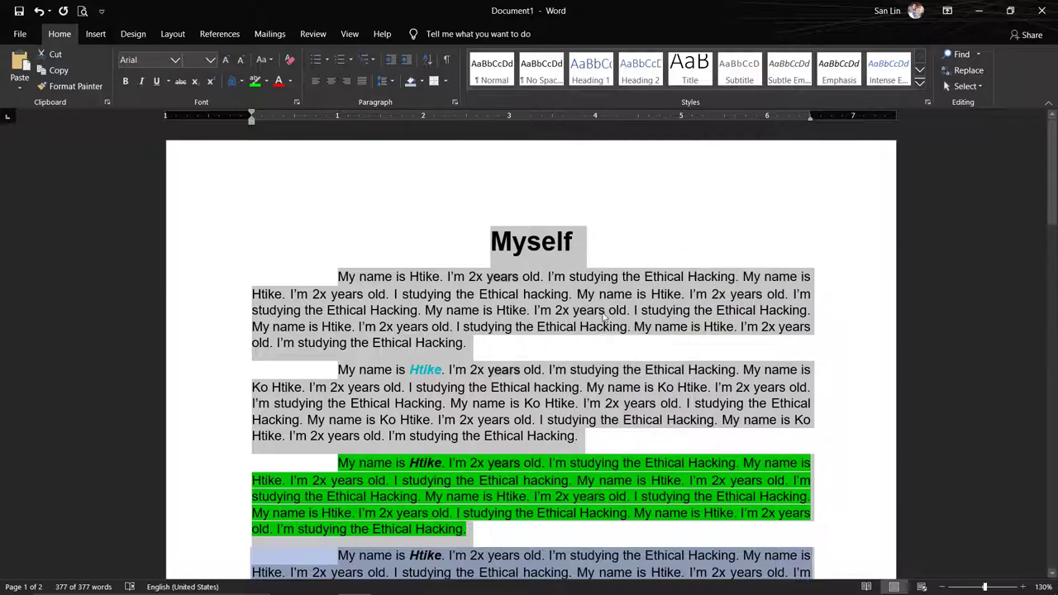
scroll(605, 320, "down", 5)
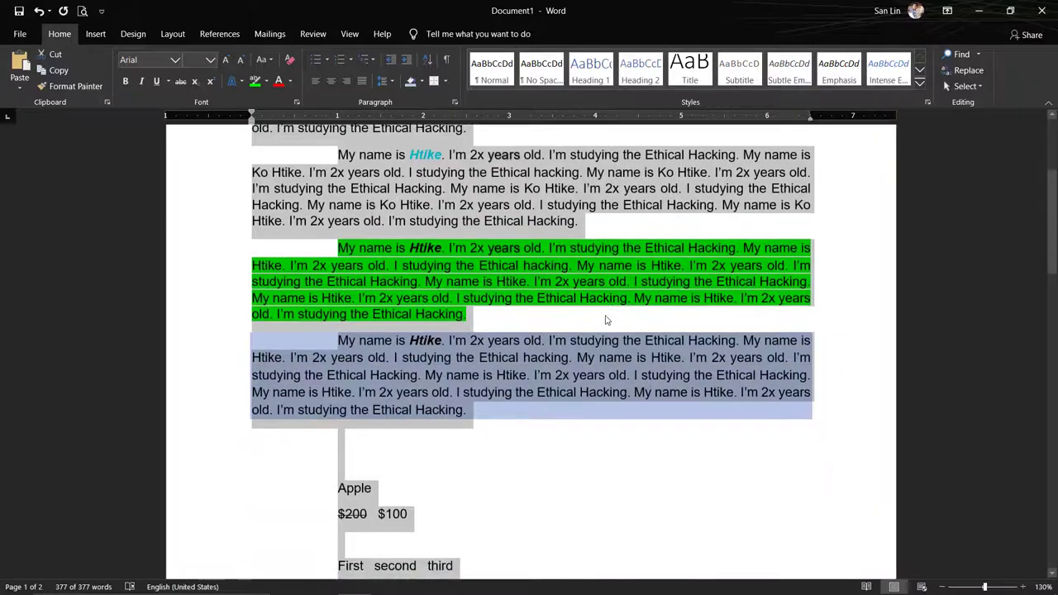
scroll(605, 320, "down", 6)
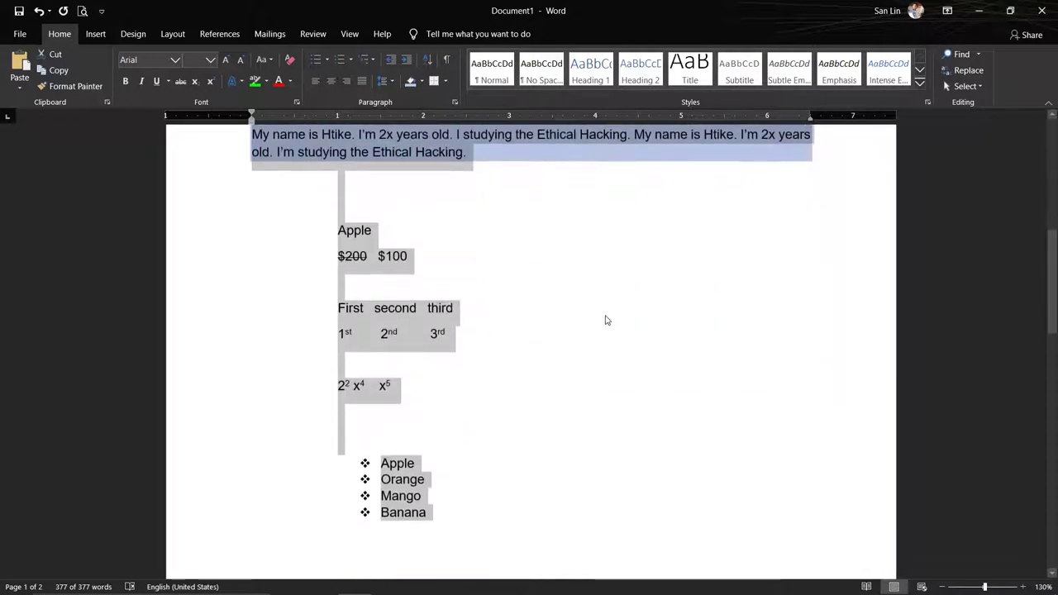
scroll(605, 320, "up", 11)
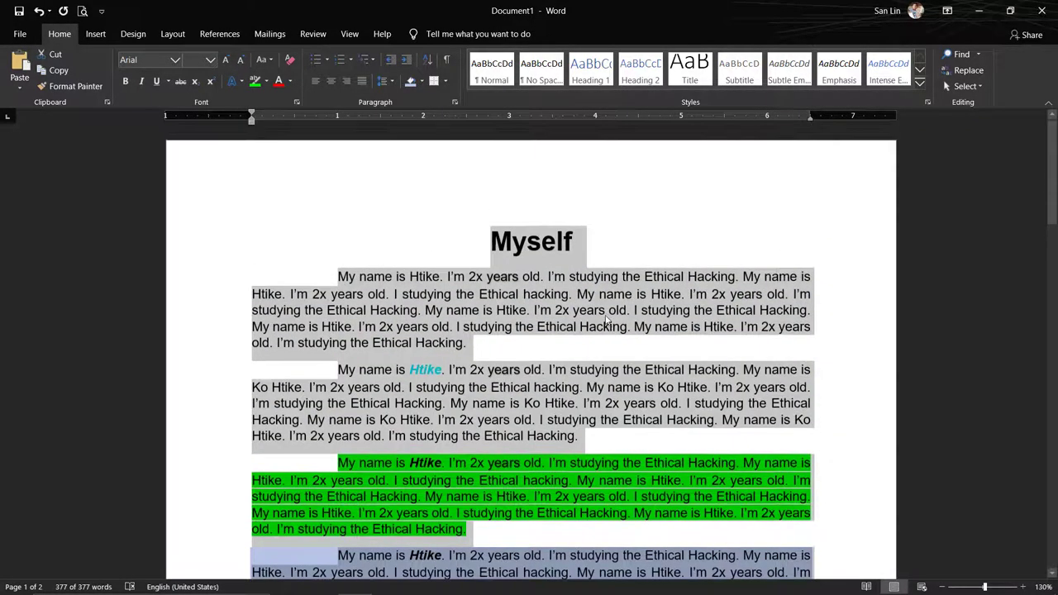